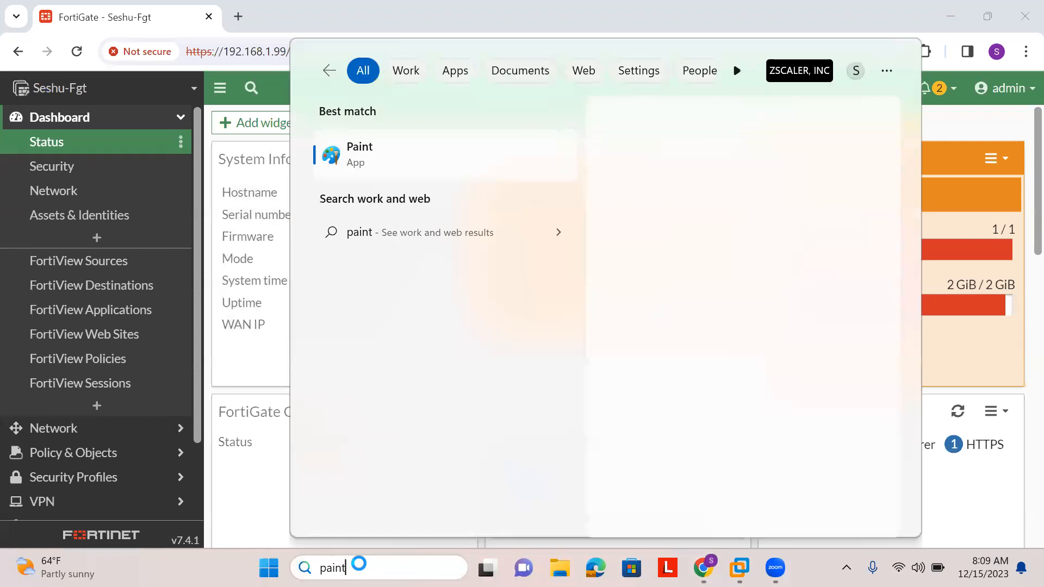
# Open Paint and draw a tall black-outlined rectangle near the middle of the blank canvas
pyautogui.press('Return')
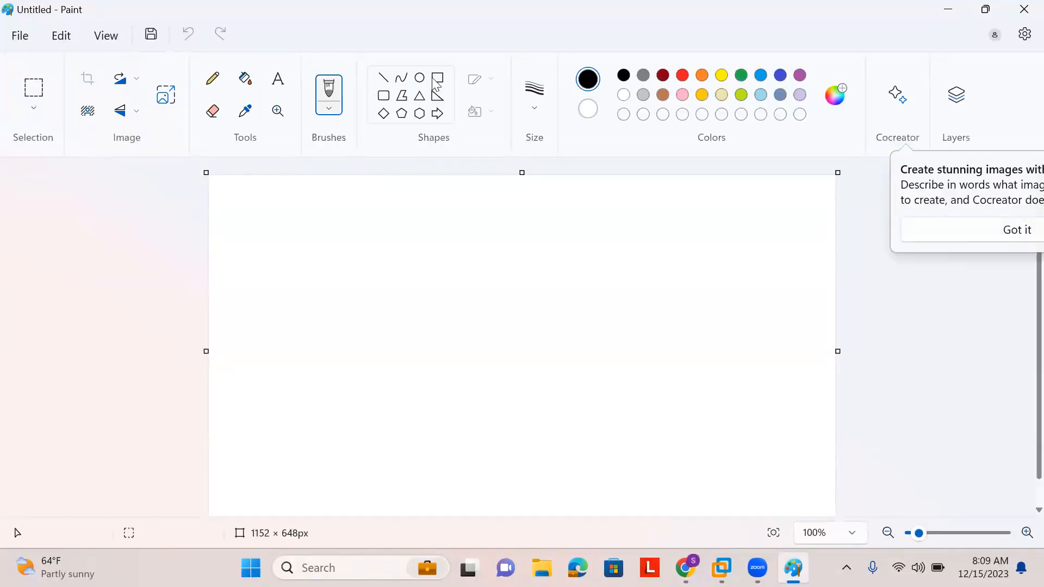
pyautogui.click(436, 82)
pyautogui.moveTo(582, 436); pyautogui.dragTo(466, 273)
pyautogui.click(422, 182)
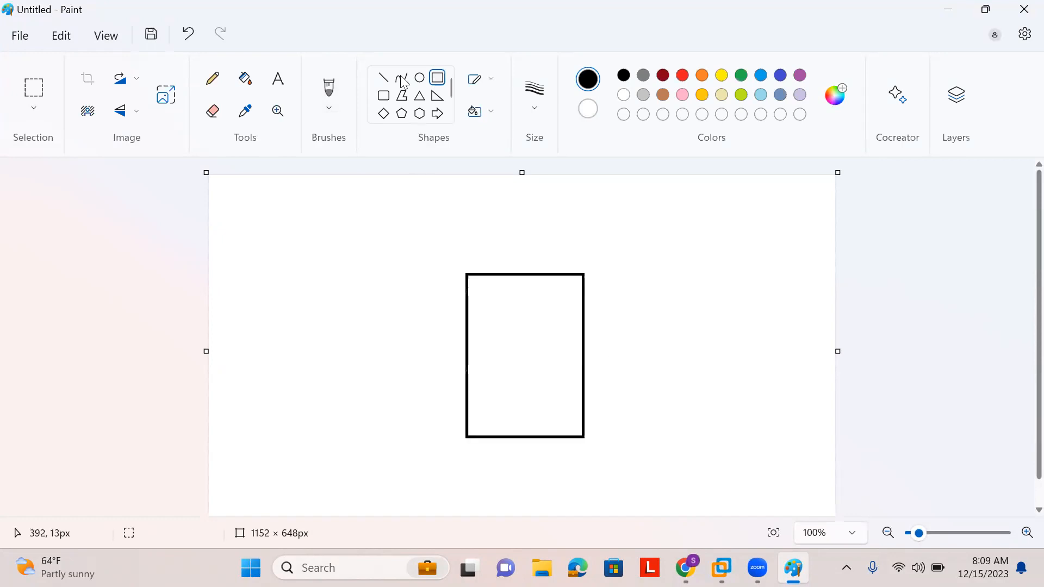
# Add the size 22 text label "DOSprotection" just above the tall rectangle
pyautogui.click(278, 87)
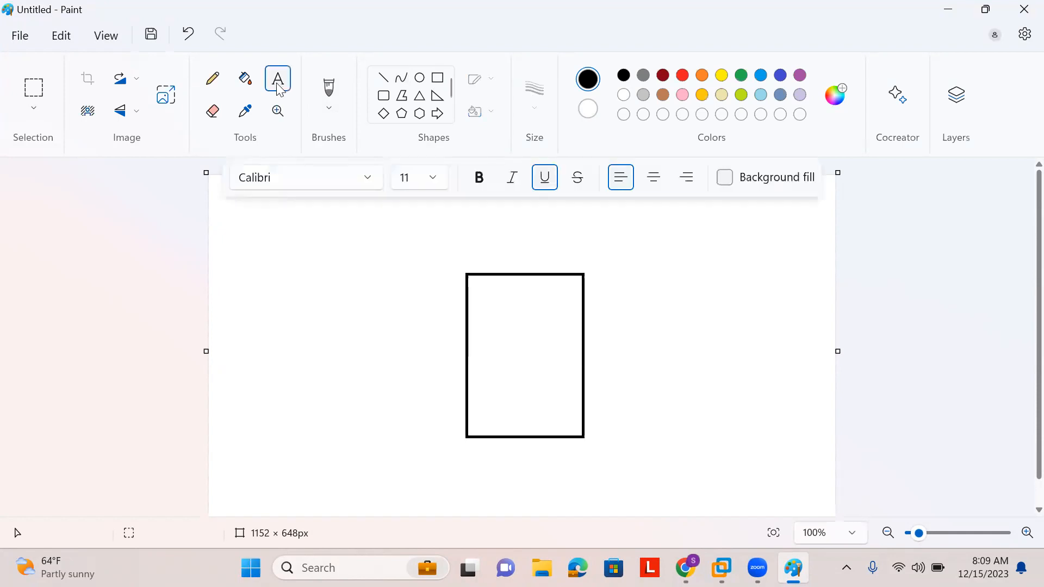
pyautogui.click(438, 179)
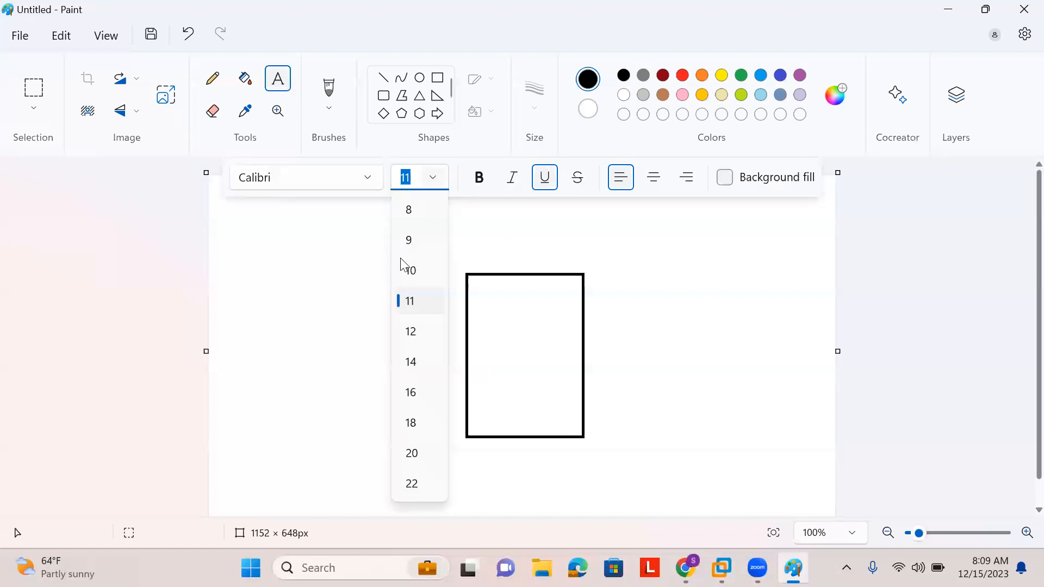
pyautogui.click(425, 483)
pyautogui.click(481, 260)
pyautogui.write('DOSprotection')
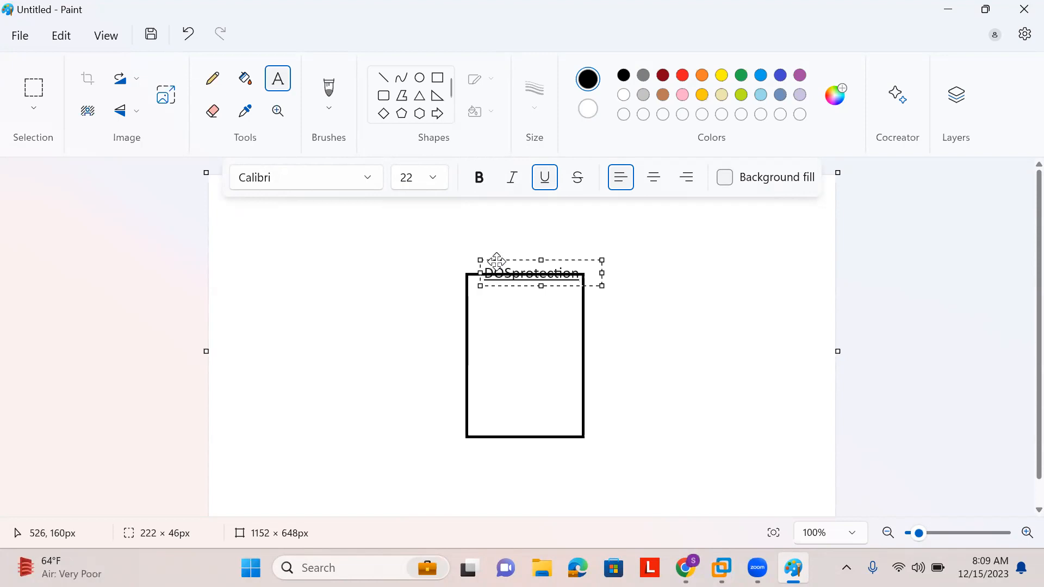
pyautogui.moveTo(495, 247); pyautogui.dragTo(495, 233)
pyautogui.click(395, 286)
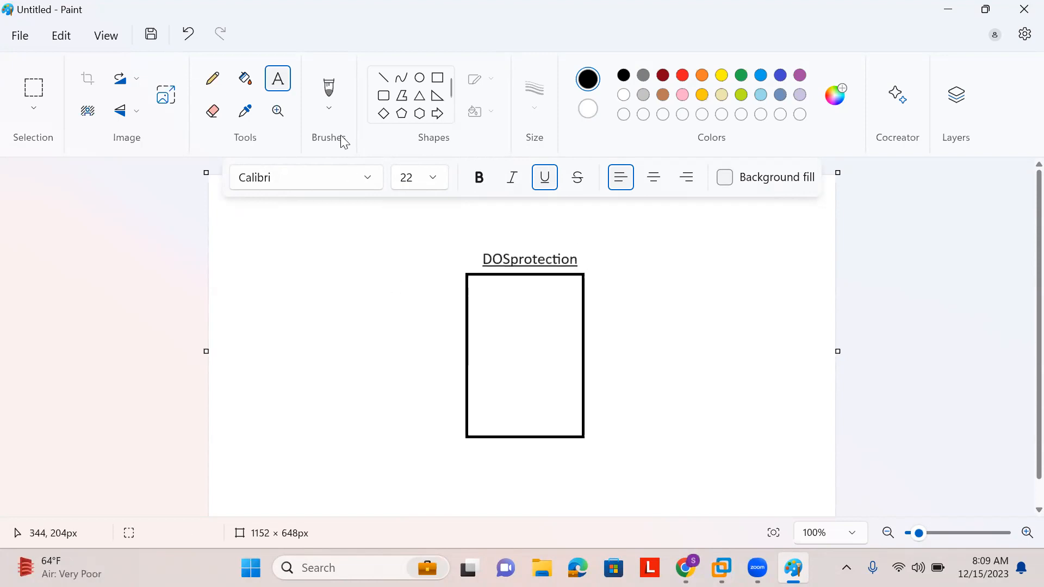
# Draw a small box about 128 × 134 px near the canvas's left edge, beside the tall rectangle
pyautogui.click(215, 82)
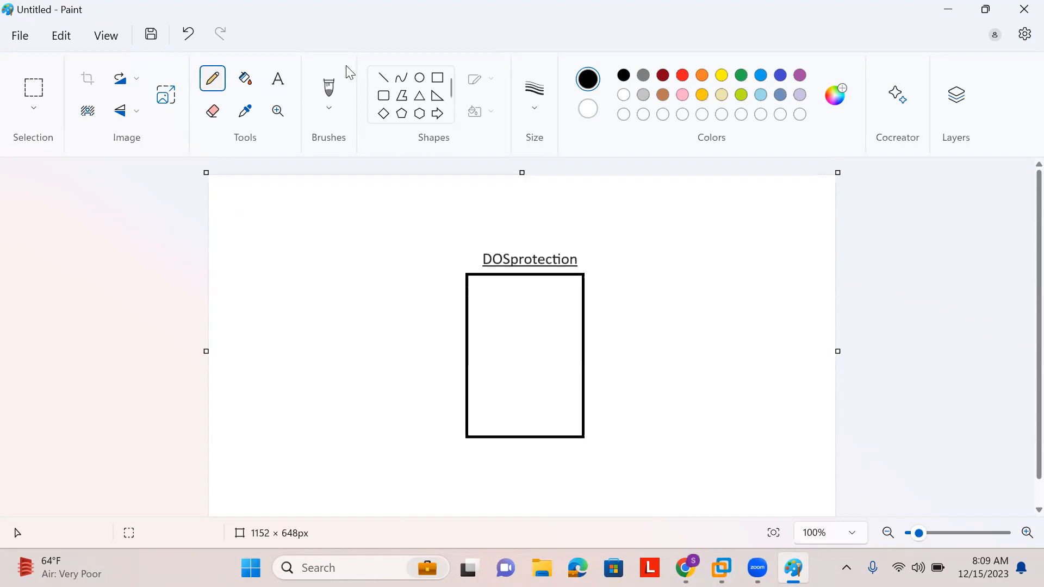
pyautogui.click(438, 83)
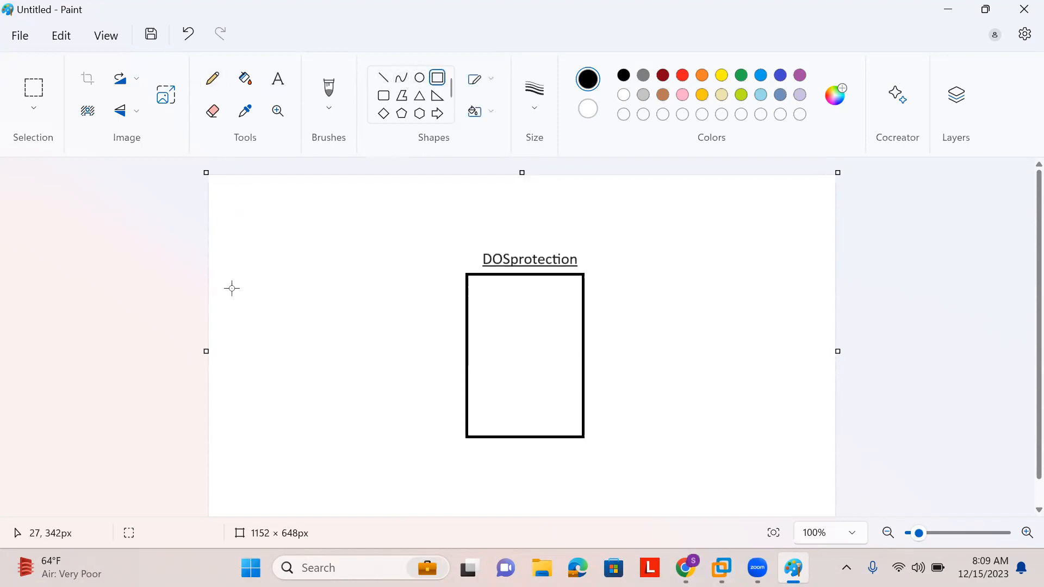
pyautogui.moveTo(232, 290); pyautogui.dragTo(302, 362)
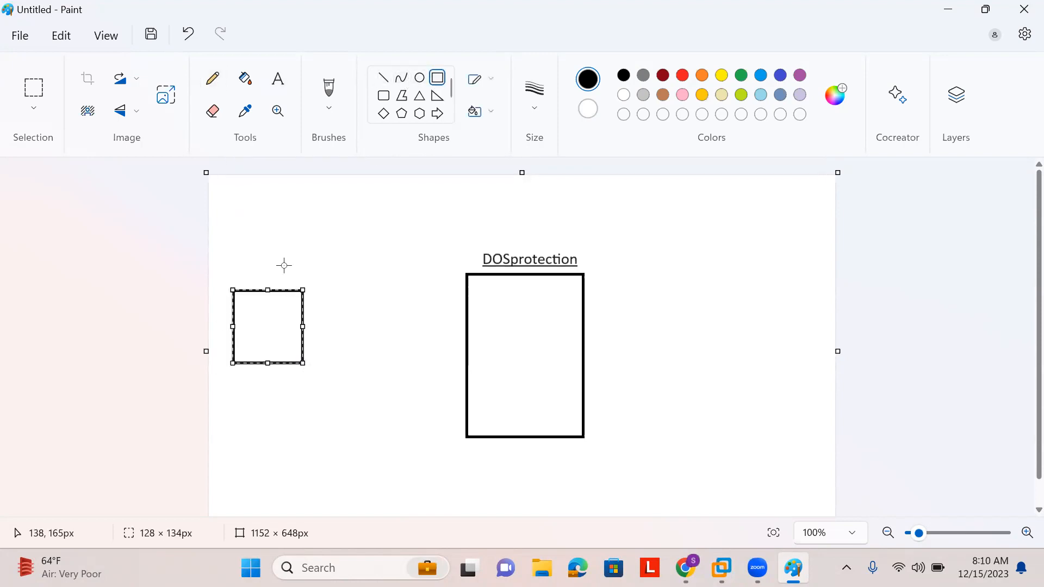
pyautogui.click(284, 265)
# Label the small box "pc" with size 11 text placed just above it
pyautogui.click(281, 86)
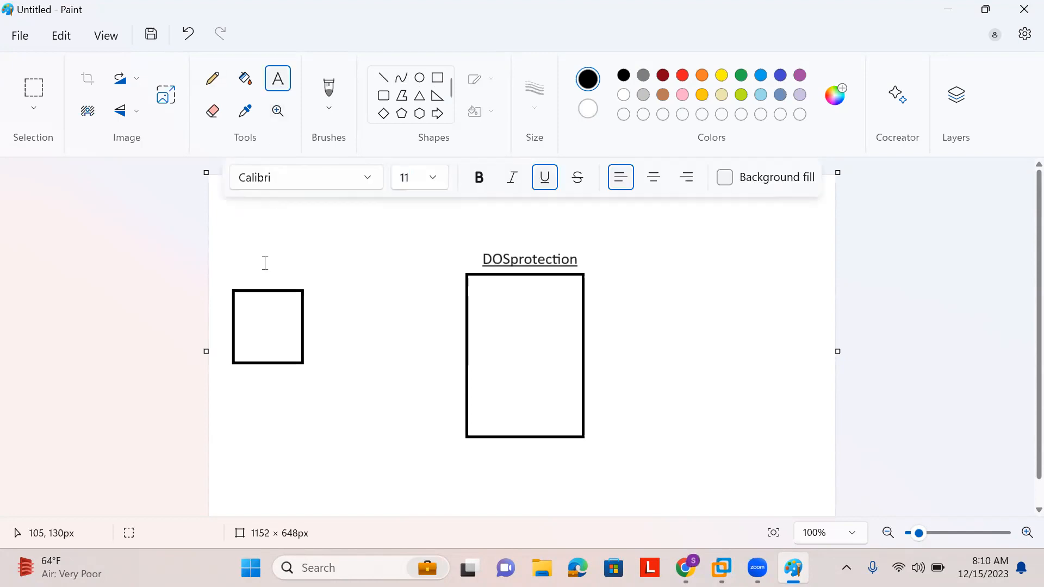
pyautogui.click(259, 272)
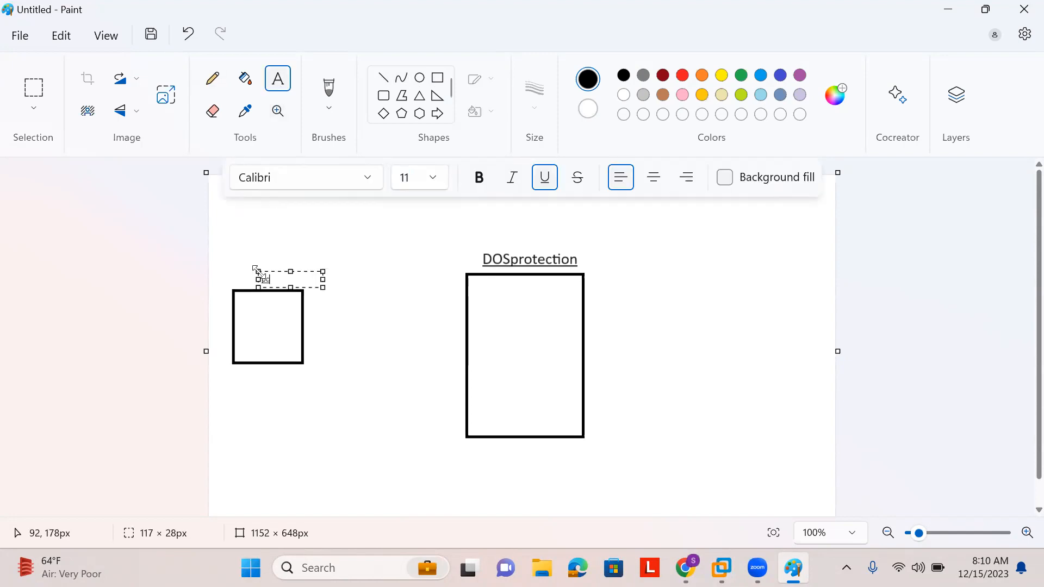
pyautogui.click(298, 221)
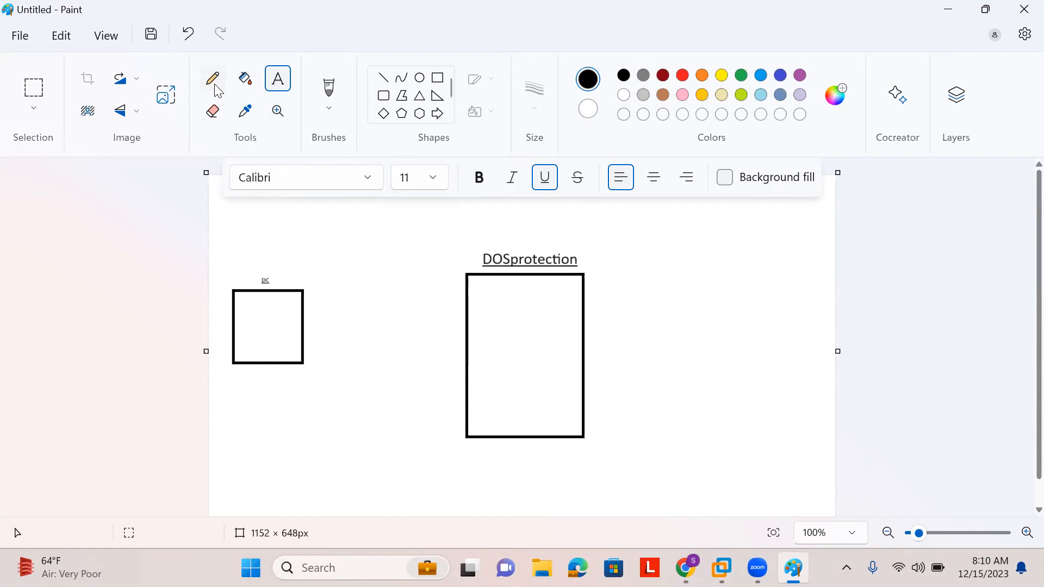
# Start a size 22 text block between the two boxes with the line "2 packets in second"
pyautogui.click(217, 87)
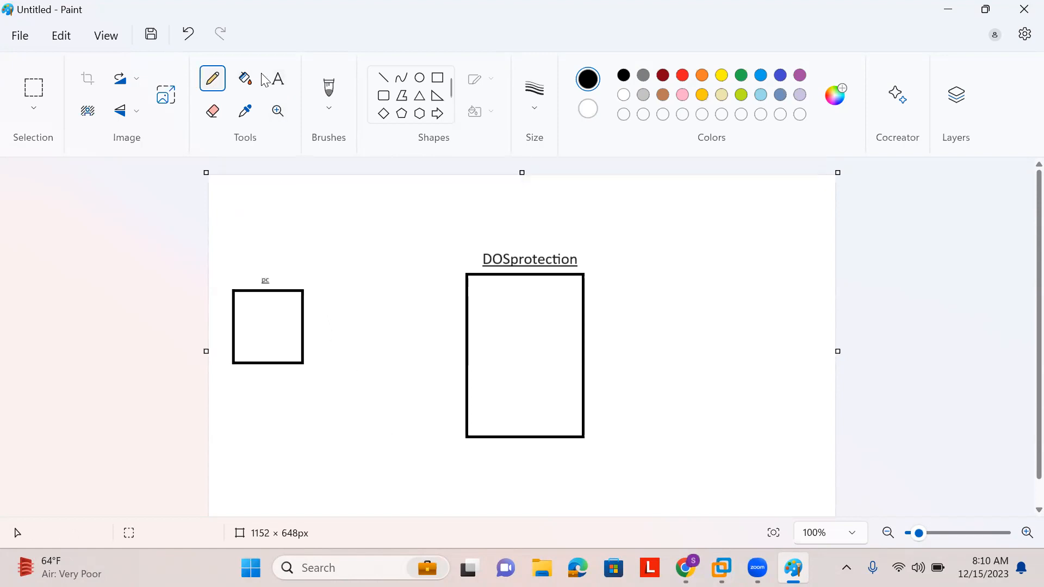
pyautogui.click(278, 79)
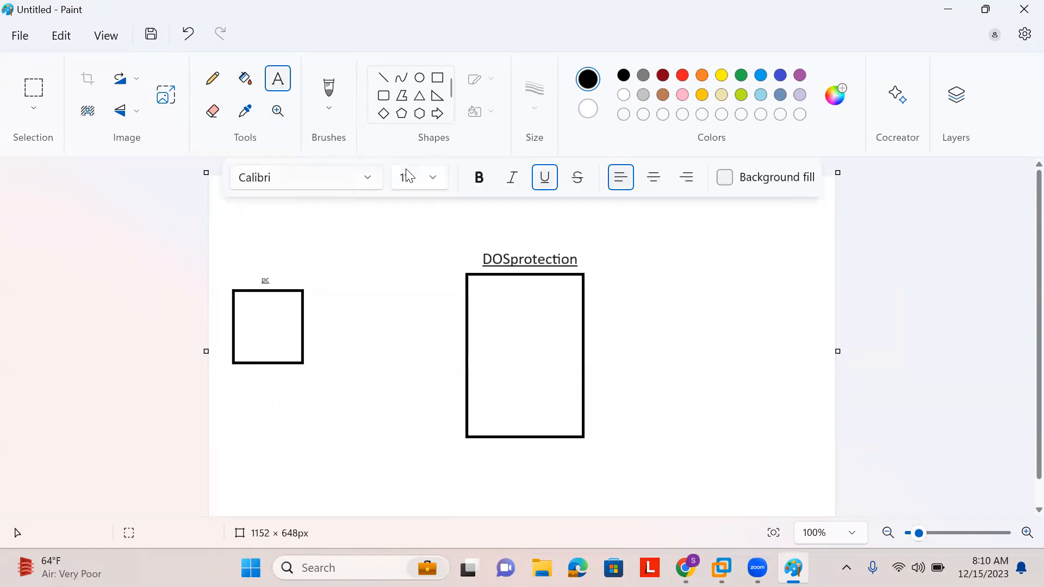
pyautogui.click(435, 177)
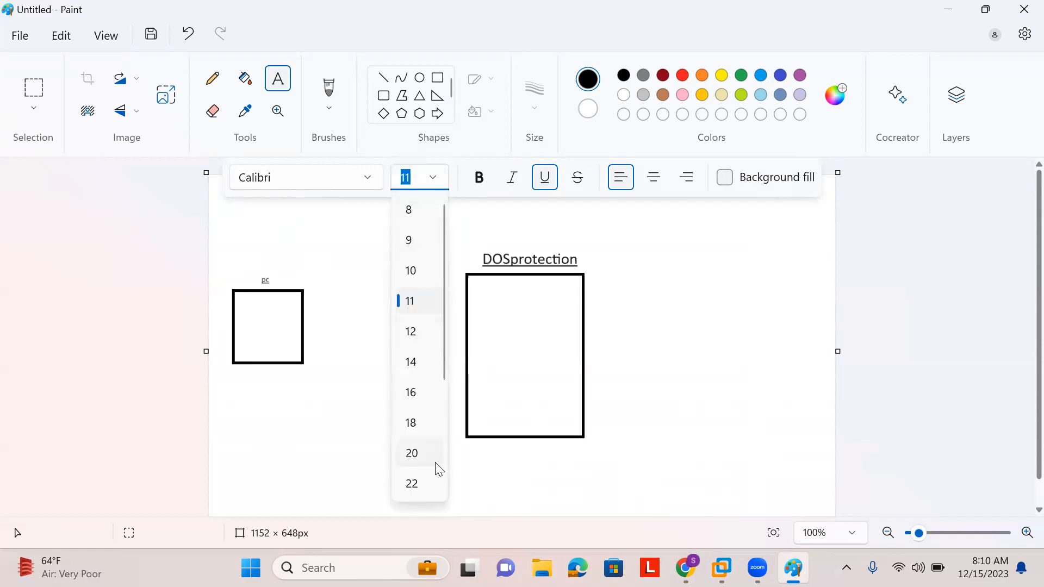
pyautogui.scroll(-1, 414, 413)
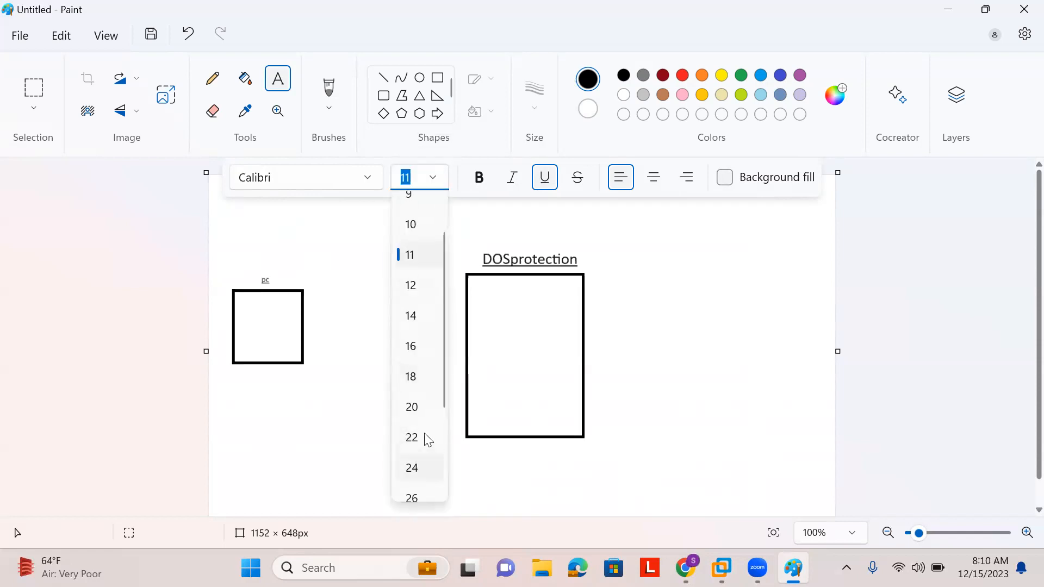
pyautogui.click(425, 434)
pyautogui.click(327, 303)
pyautogui.write('2 pac')
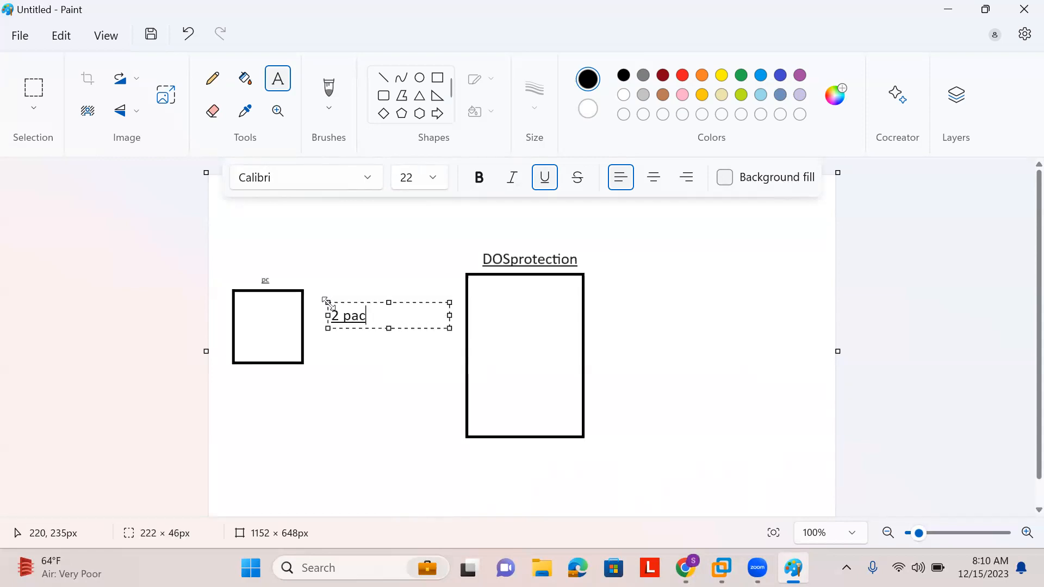
pyautogui.write('kets in second')
pyautogui.press('Return')
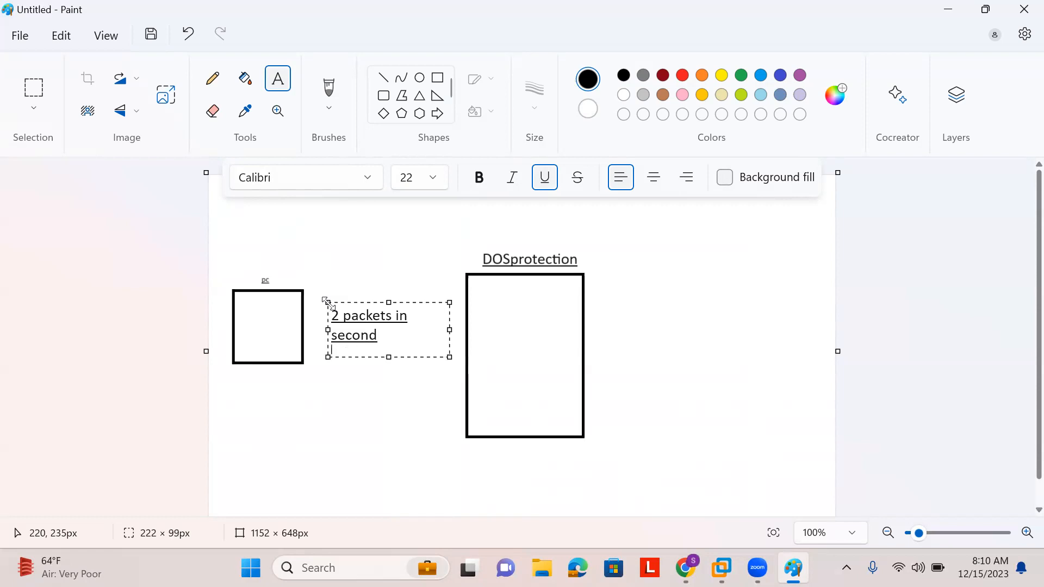
# Add the lines "20 packets in second" and "20000 packets in second" to the text block and finish it
pyautogui.write('20 ')
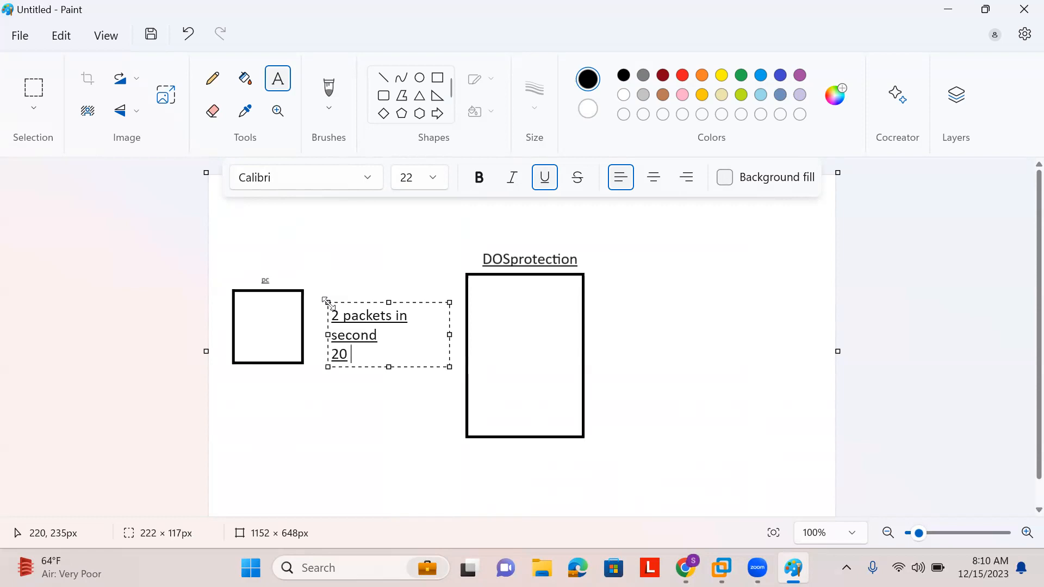
pyautogui.write('packets in second')
pyautogui.press('Return')
pyautogui.write('200')
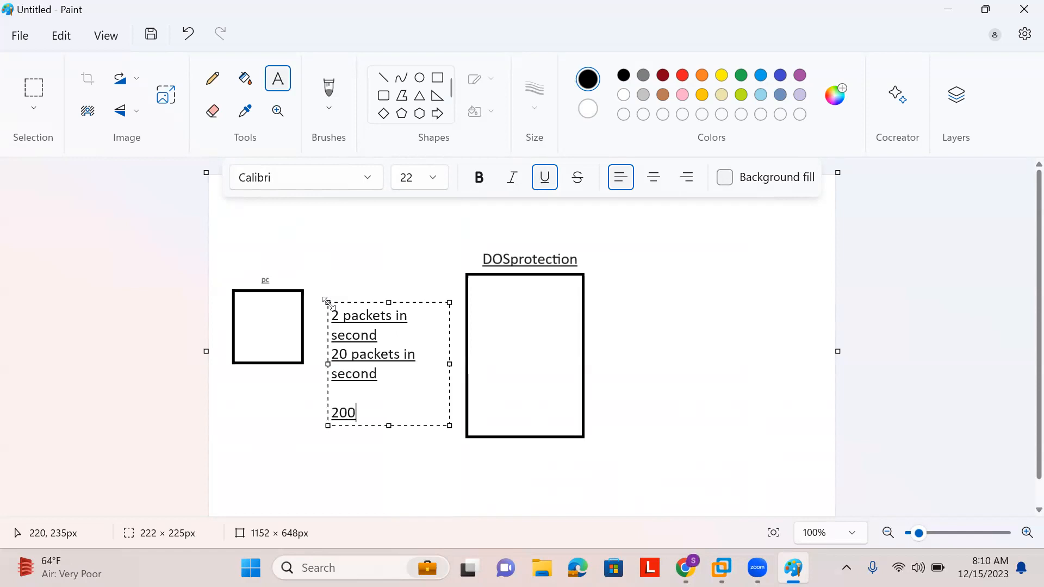
pyautogui.write('00 packets in second')
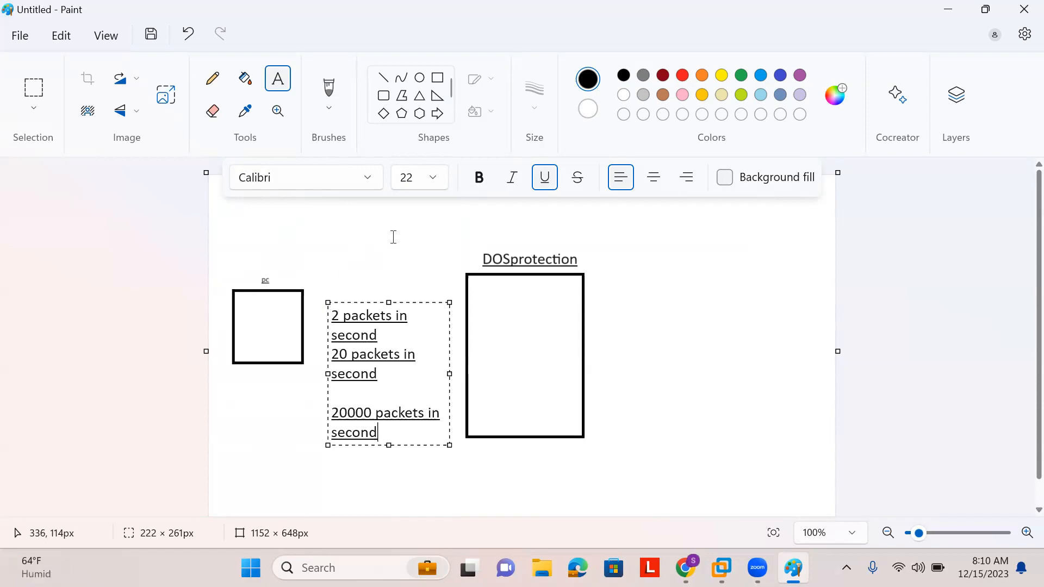
pyautogui.click(388, 261)
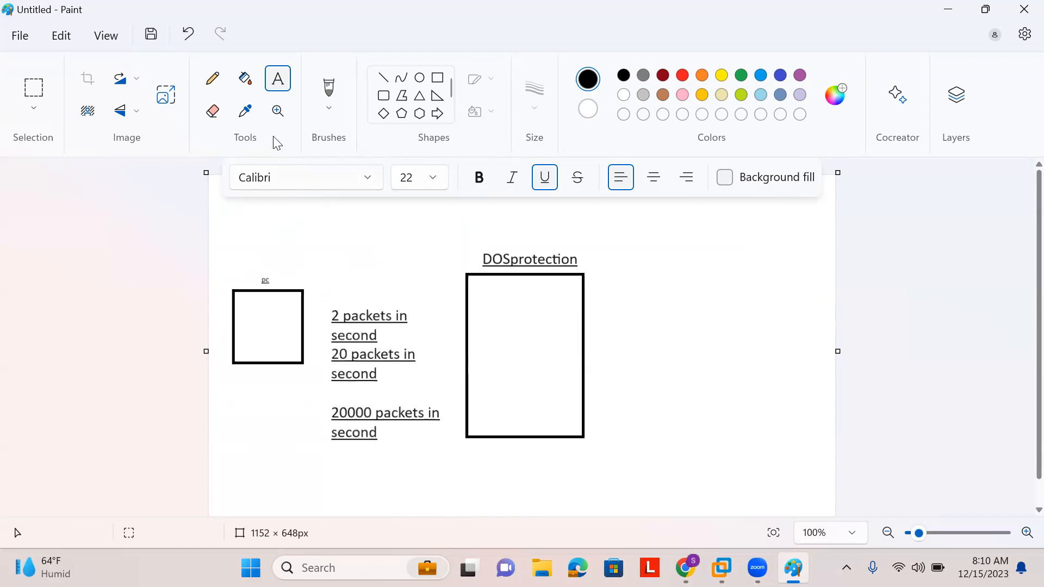
# Sketch freehand pencil marks across the upper part of the DOSprotection rectangle's left edge, extending inside it
pyautogui.click(212, 78)
pyautogui.moveTo(463, 298)
pyautogui.mouseDown()
pyautogui.moveTo(466, 314)
pyautogui.moveTo(466, 301)
pyautogui.mouseUp()
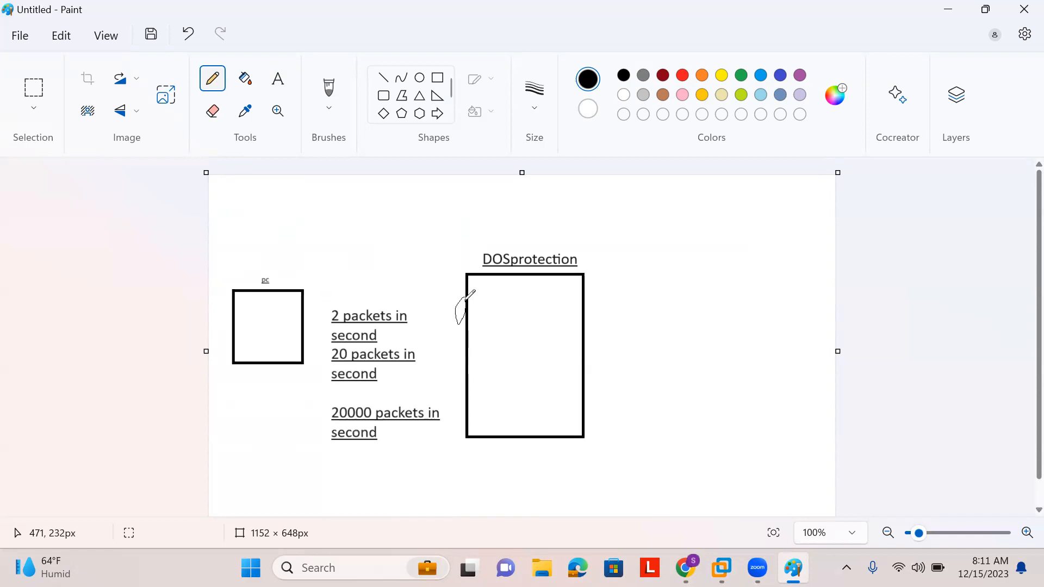
pyautogui.moveTo(465, 297)
pyautogui.mouseDown()
pyautogui.moveTo(455, 299)
pyautogui.moveTo(470, 308)
pyautogui.moveTo(457, 297)
pyautogui.moveTo(457, 311)
pyautogui.moveTo(461, 302)
pyautogui.moveTo(499, 307)
pyautogui.moveTo(476, 302)
pyautogui.moveTo(480, 318)
pyautogui.moveTo(507, 303)
pyautogui.mouseUp()
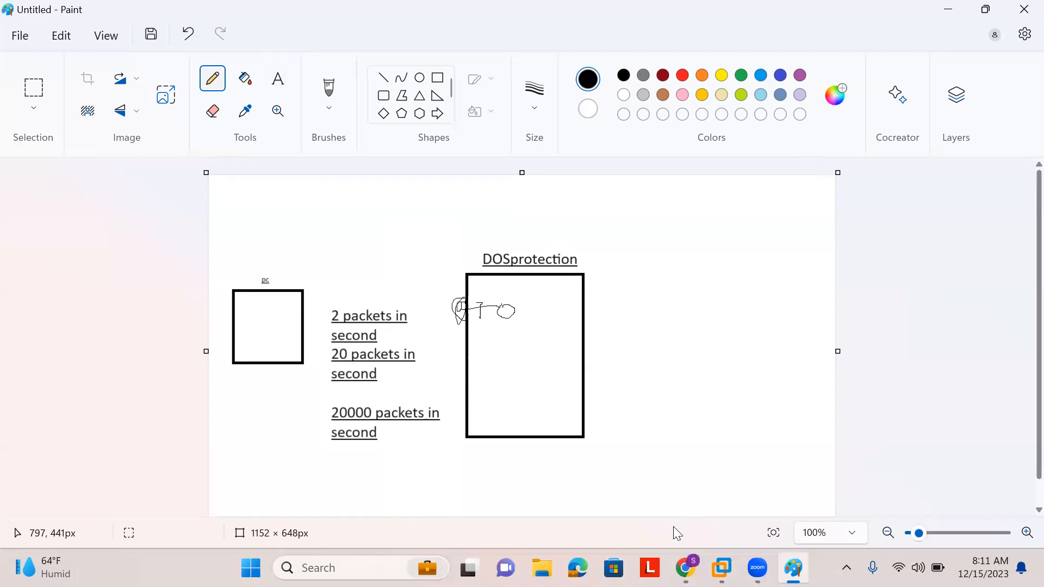
# Switch to the FortiGate page in Chrome and start creating a new IPv4 DoS policy
pyautogui.click(686, 567)
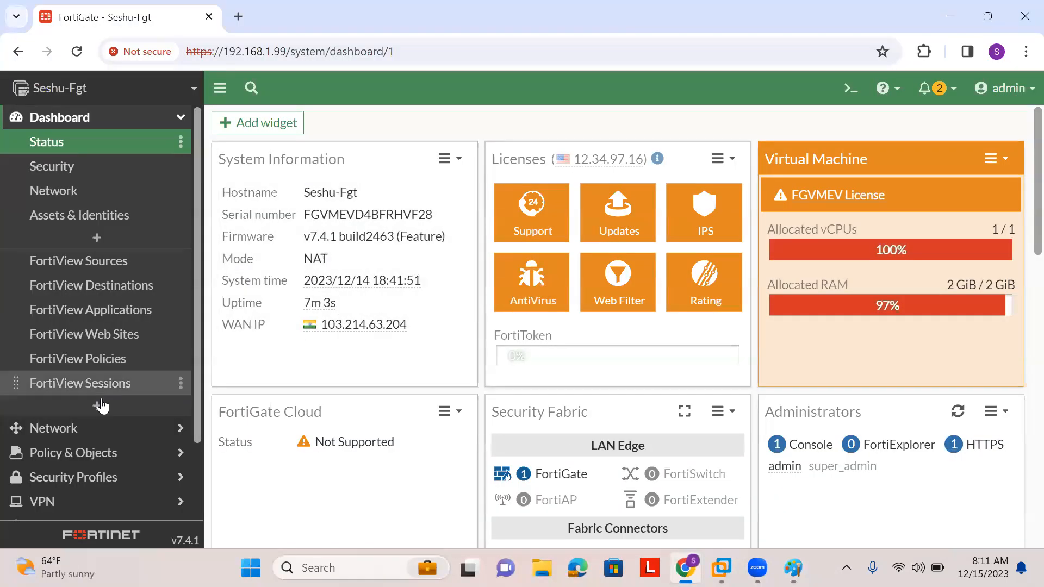
pyautogui.scroll(-2, 102, 405)
pyautogui.scroll(-1, 102, 405)
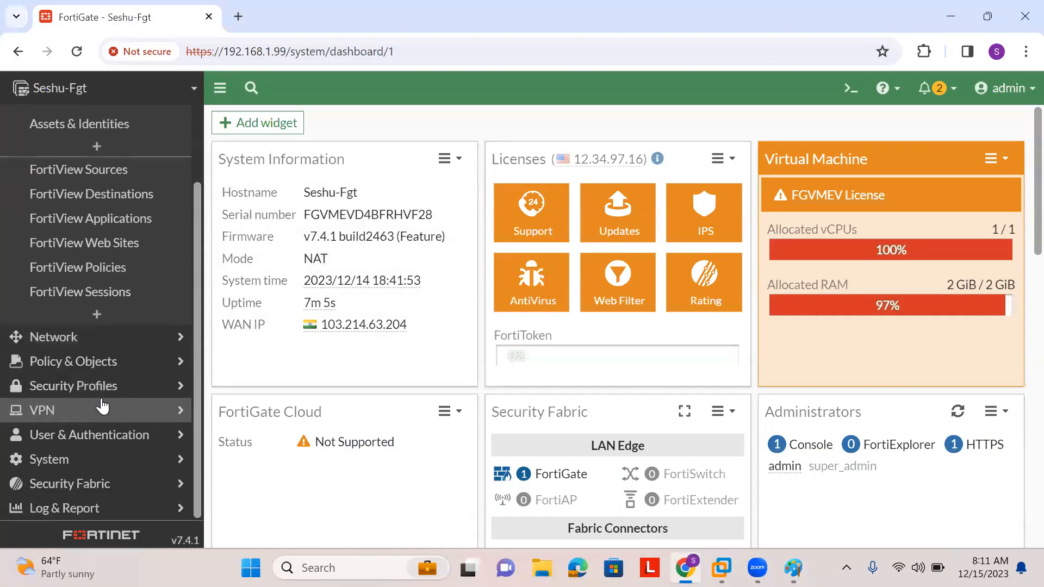
pyautogui.click(105, 361)
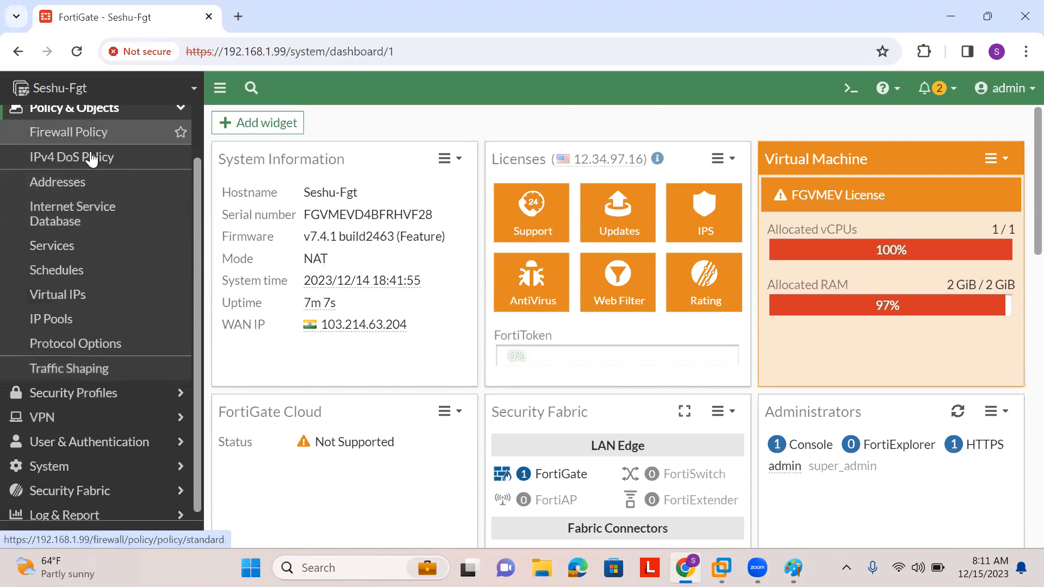
pyautogui.click(91, 159)
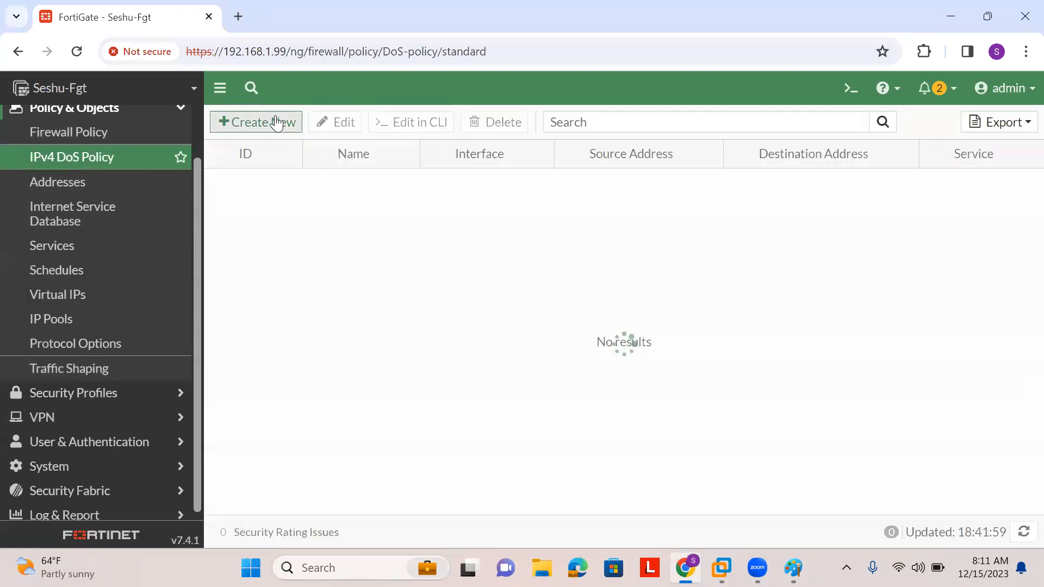
pyautogui.click(276, 122)
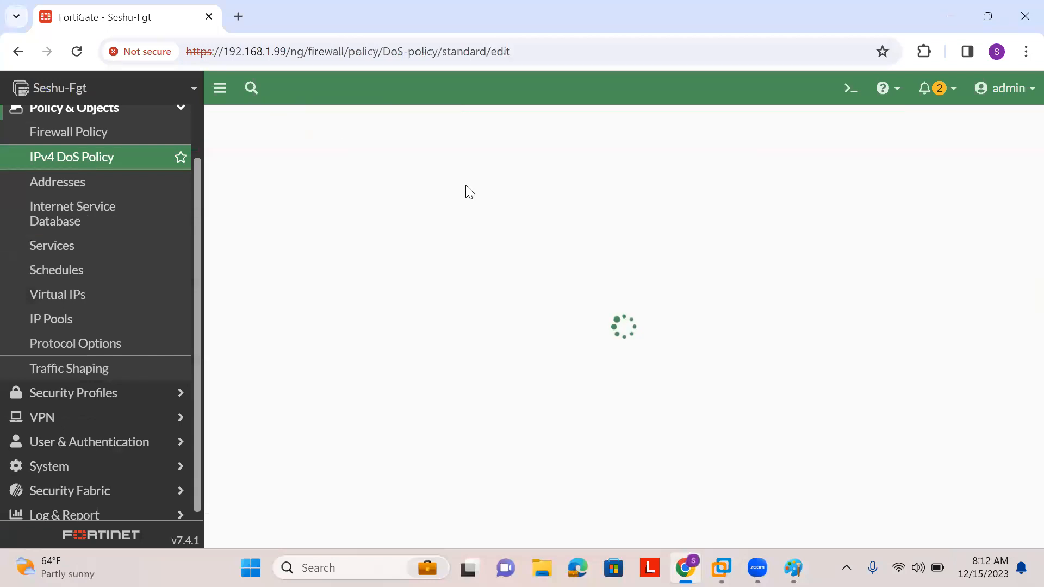
# Name the DoS policy dos-1 and set its incoming interface to port1
pyautogui.click(438, 181)
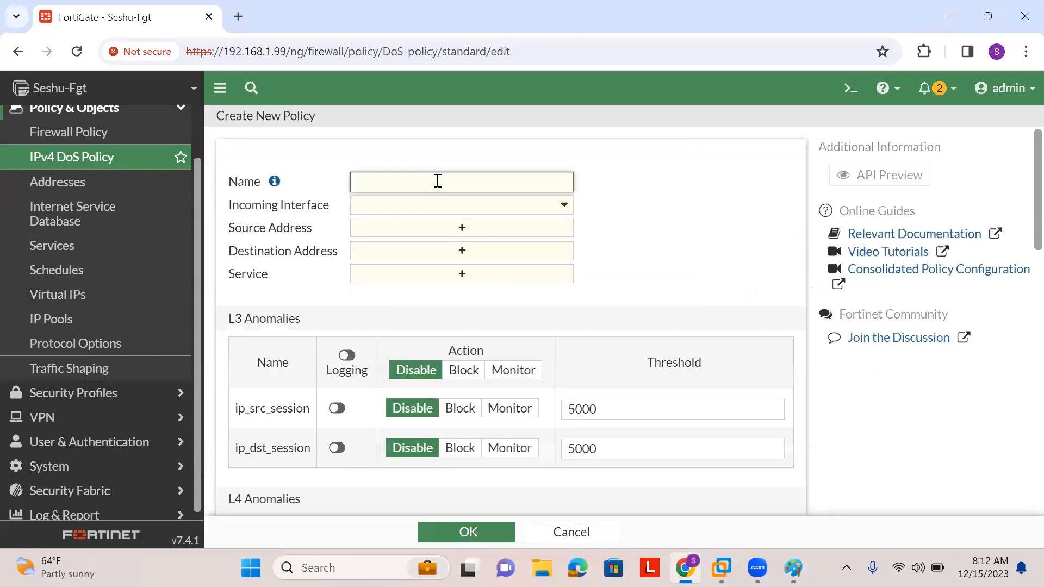
pyautogui.write('dos-1')
pyautogui.click(393, 208)
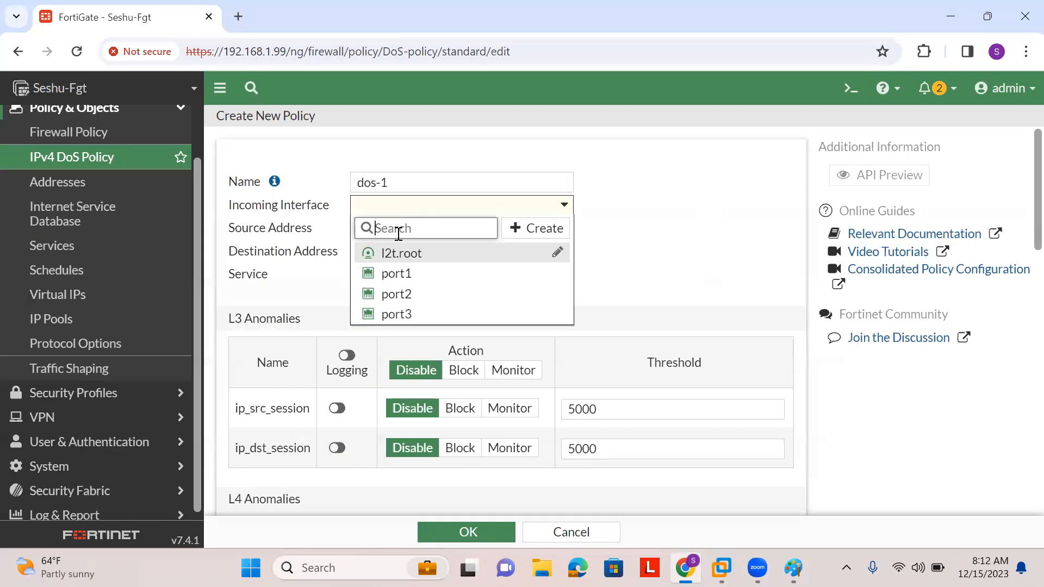
pyautogui.moveTo(409, 281)
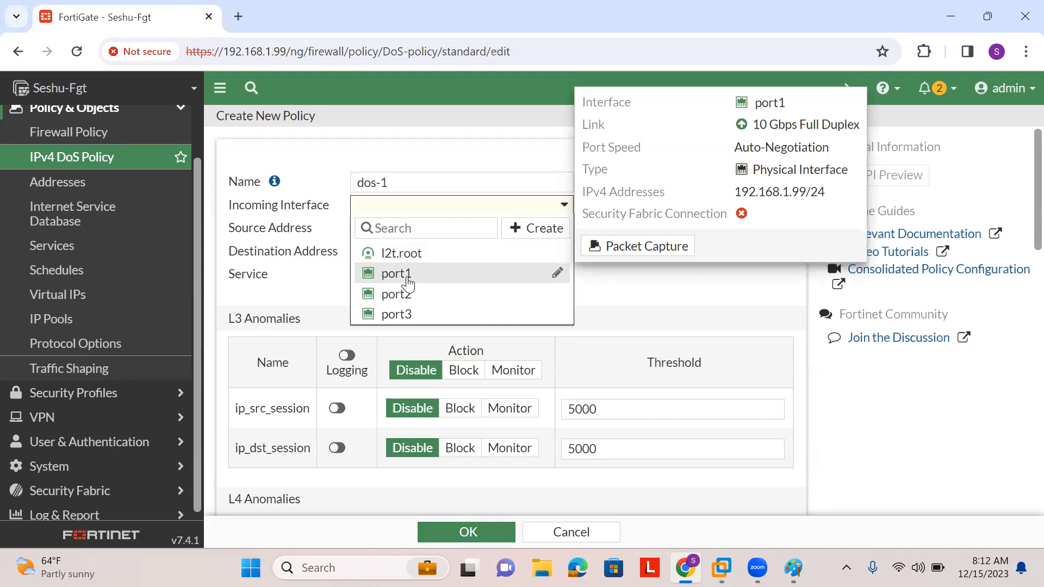
pyautogui.click(409, 283)
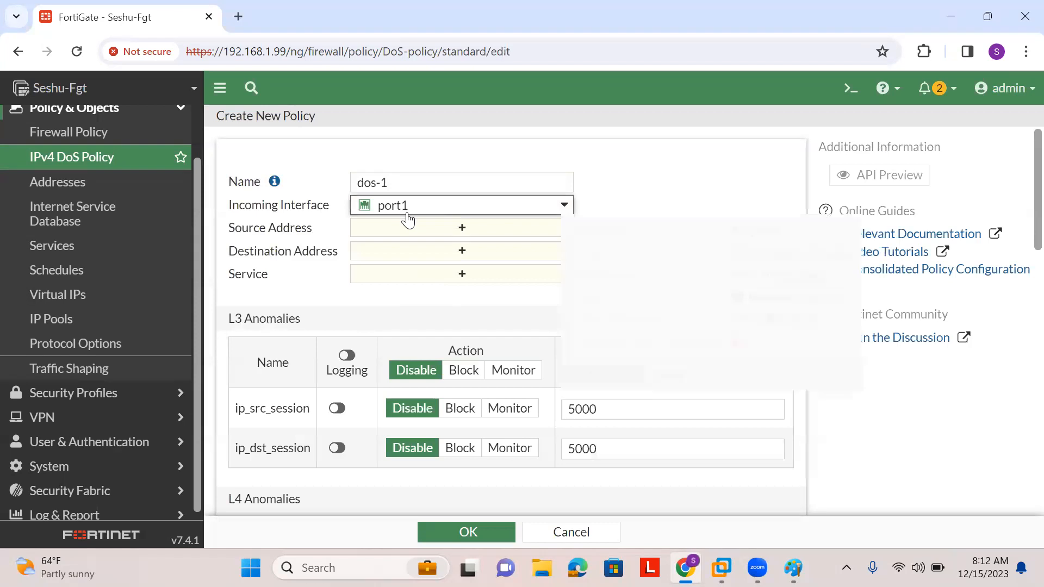
# Set both the source address and the destination address of the DoS policy to all
pyautogui.click(413, 233)
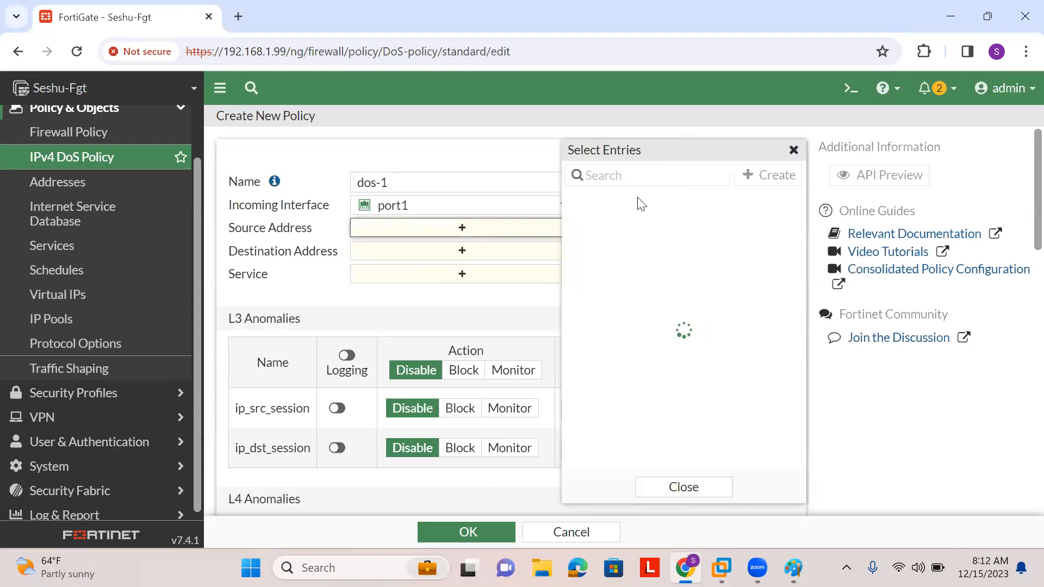
pyautogui.moveTo(613, 244)
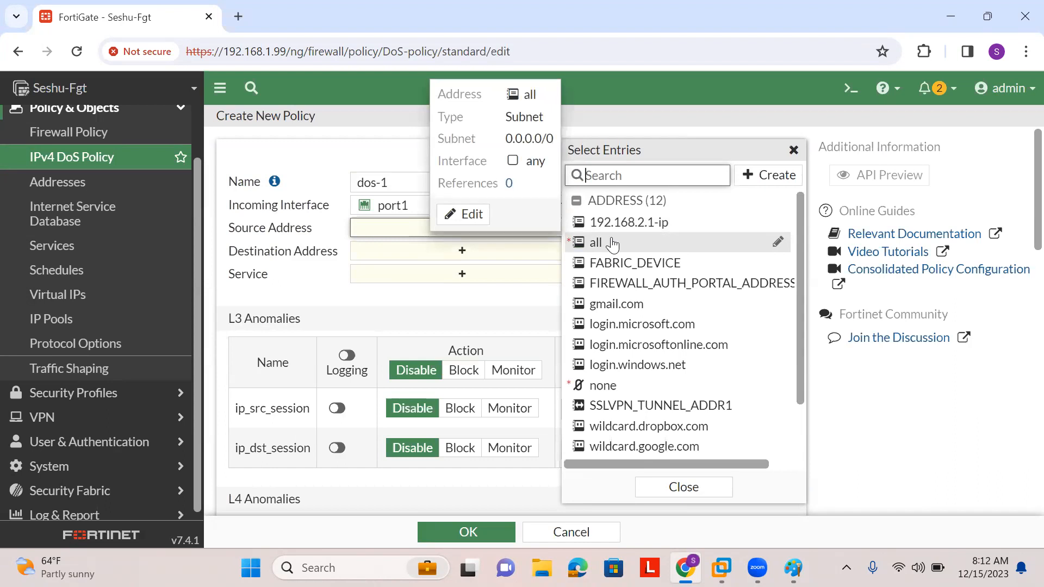
pyautogui.click(613, 244)
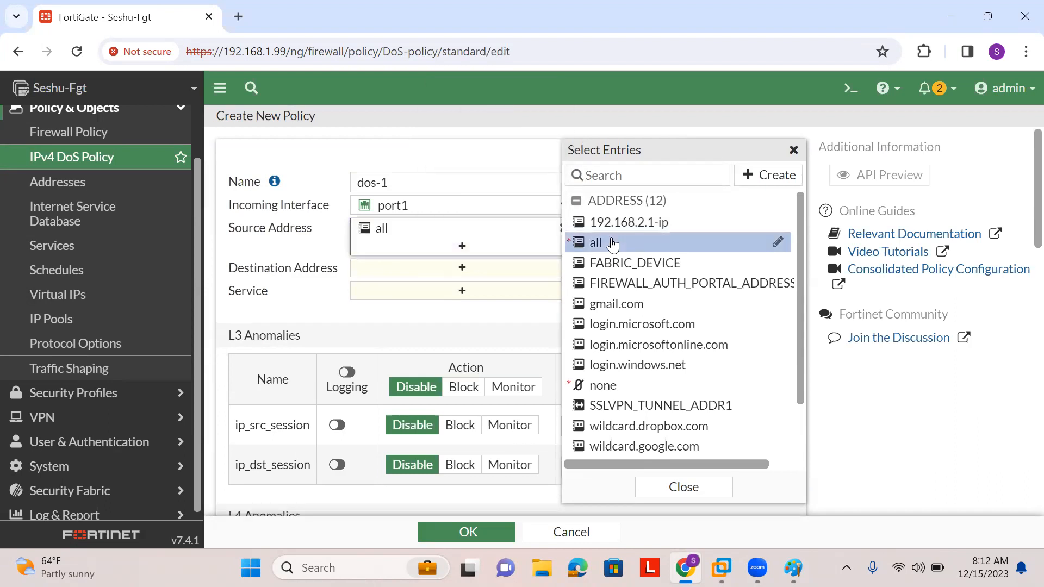
pyautogui.click(446, 271)
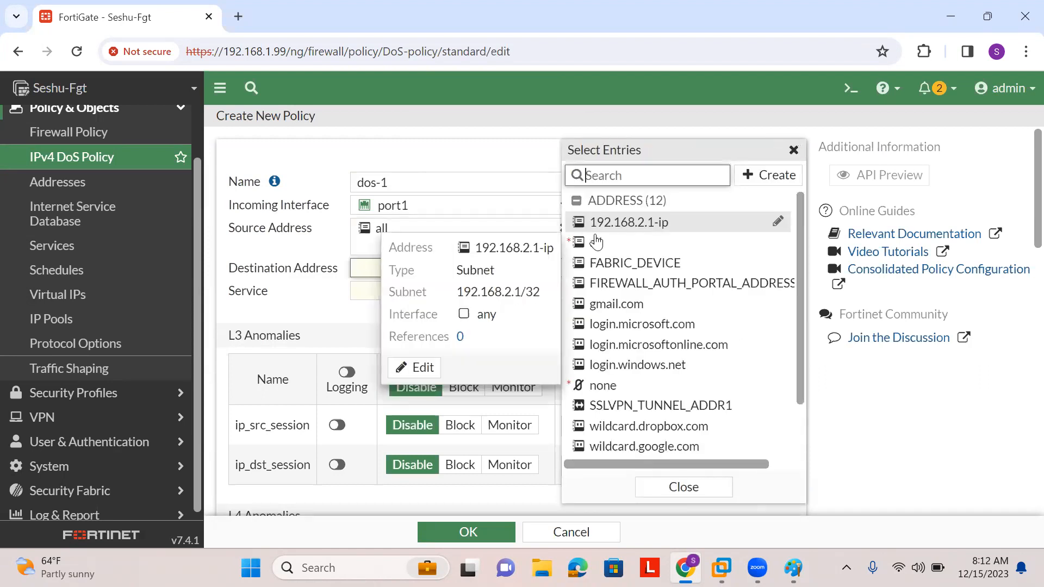
pyautogui.moveTo(602, 245)
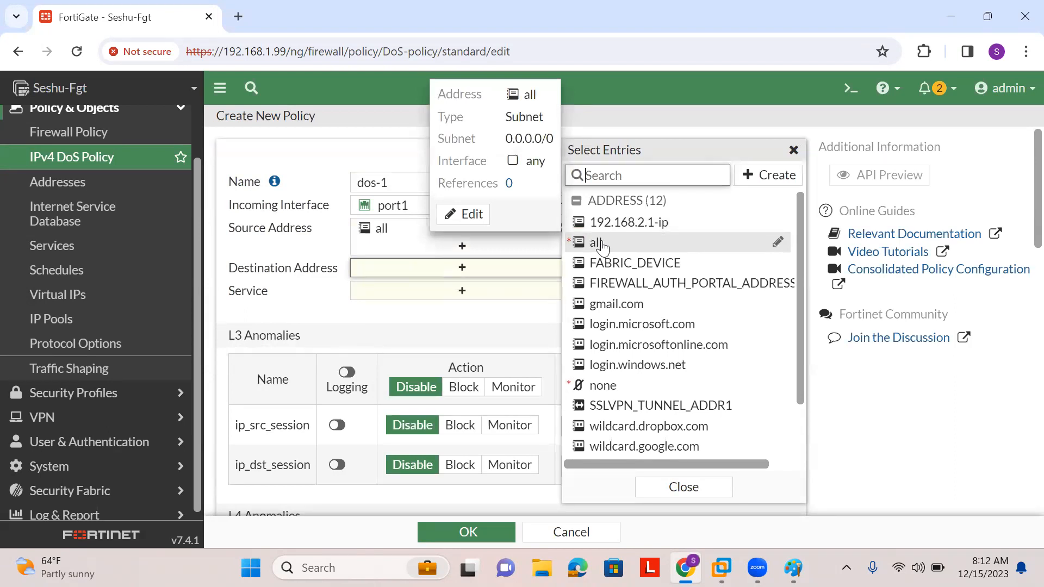
pyautogui.click(596, 242)
# Set the service of the DoS policy to ALL and close the entry selection
pyautogui.click(486, 307)
pyautogui.moveTo(596, 243)
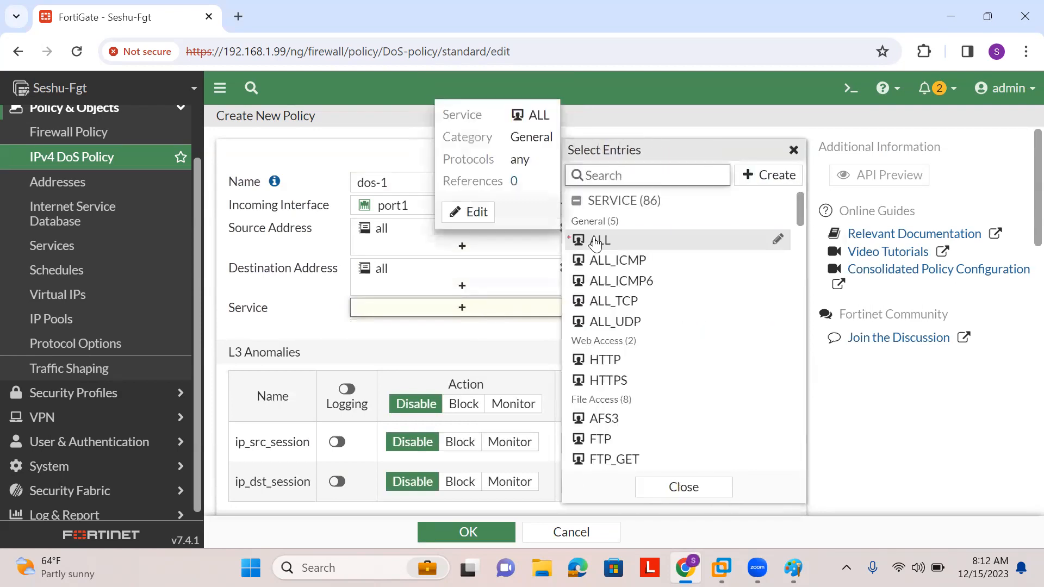
pyautogui.click(596, 243)
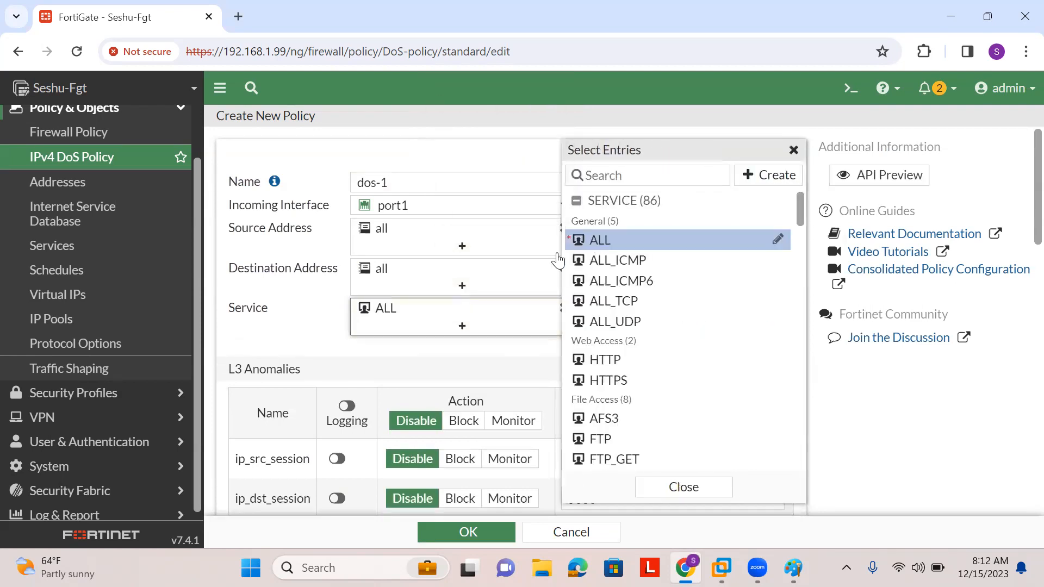
pyautogui.click(314, 332)
# Switch logging for all L3 anomalies on and back off
pyautogui.scroll(-2, 312, 332)
pyautogui.scroll(-1, 314, 331)
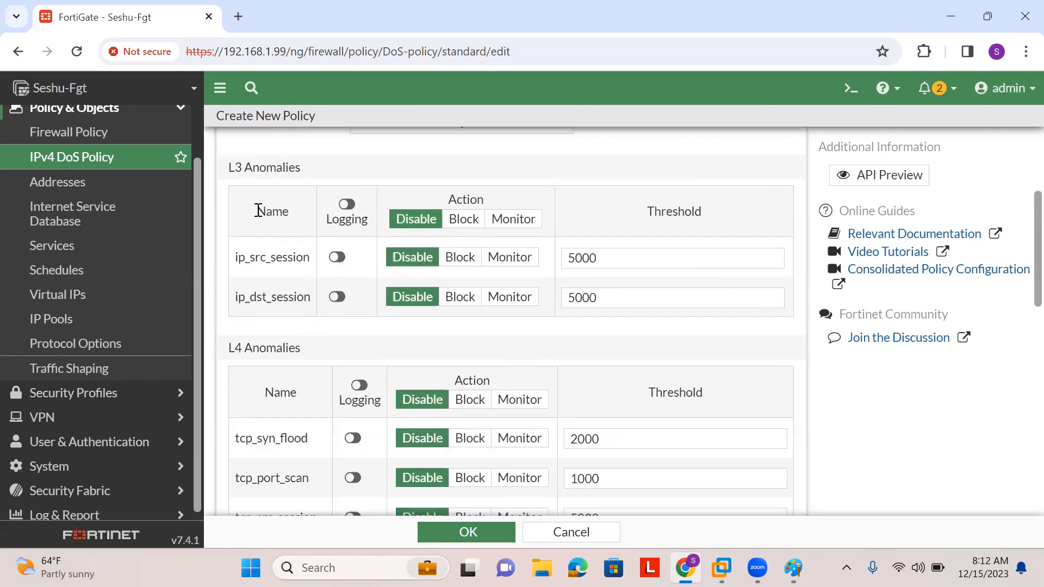
pyautogui.moveTo(259, 211); pyautogui.dragTo(377, 220)
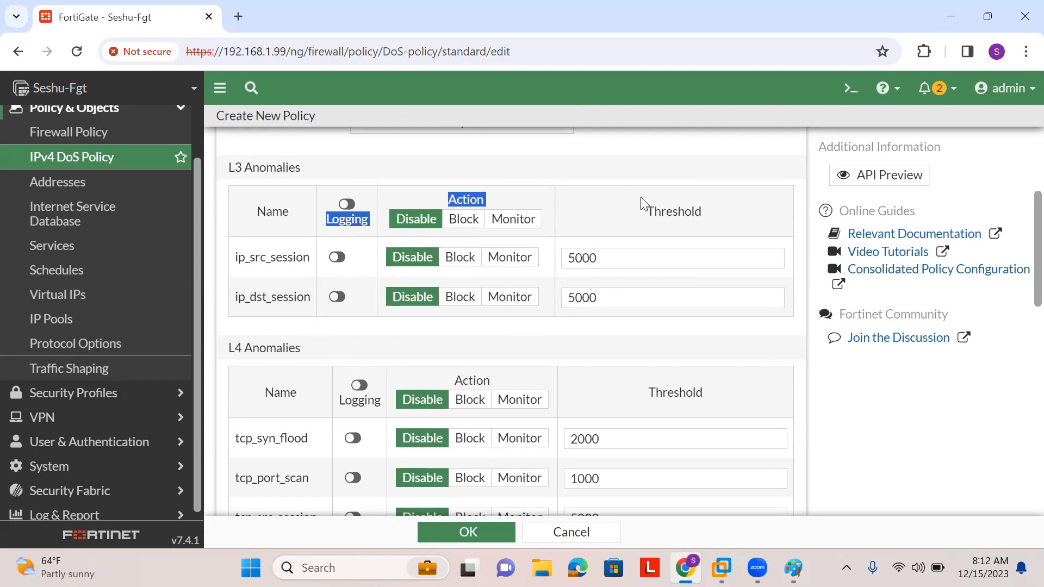
pyautogui.click(348, 218)
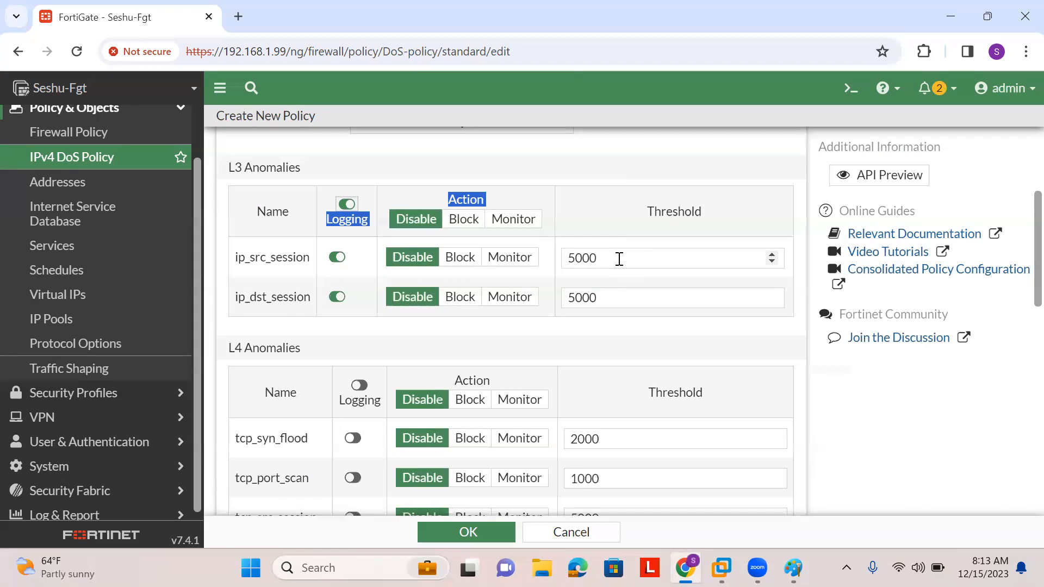
pyautogui.moveTo(617, 259); pyautogui.dragTo(566, 259)
pyautogui.click(348, 207)
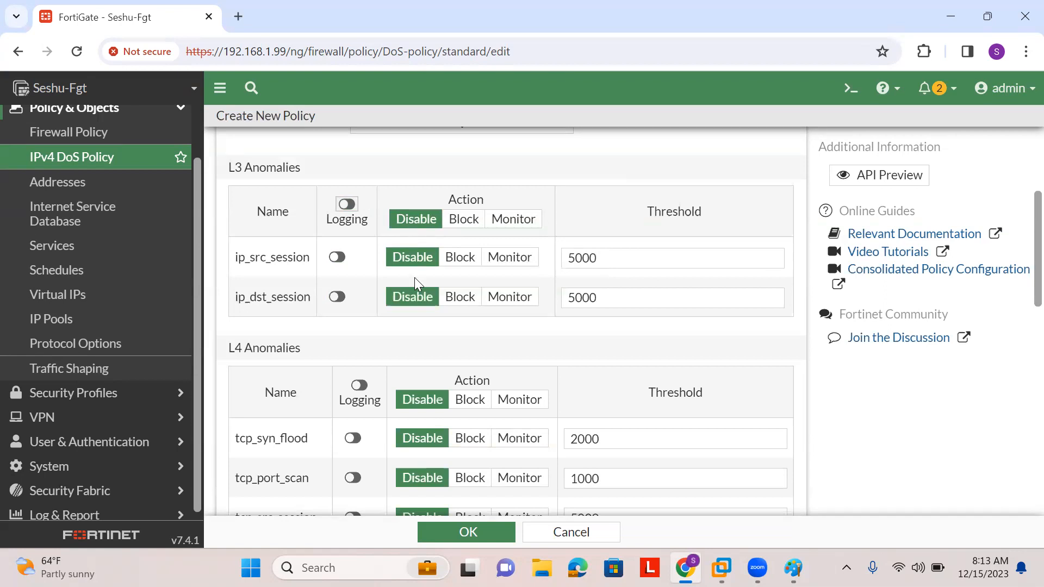
# Examine the L3 session anomalies and their thresholds, along with the first L4 anomaly, tcp_syn_flood
pyautogui.scroll(-1, 414, 278)
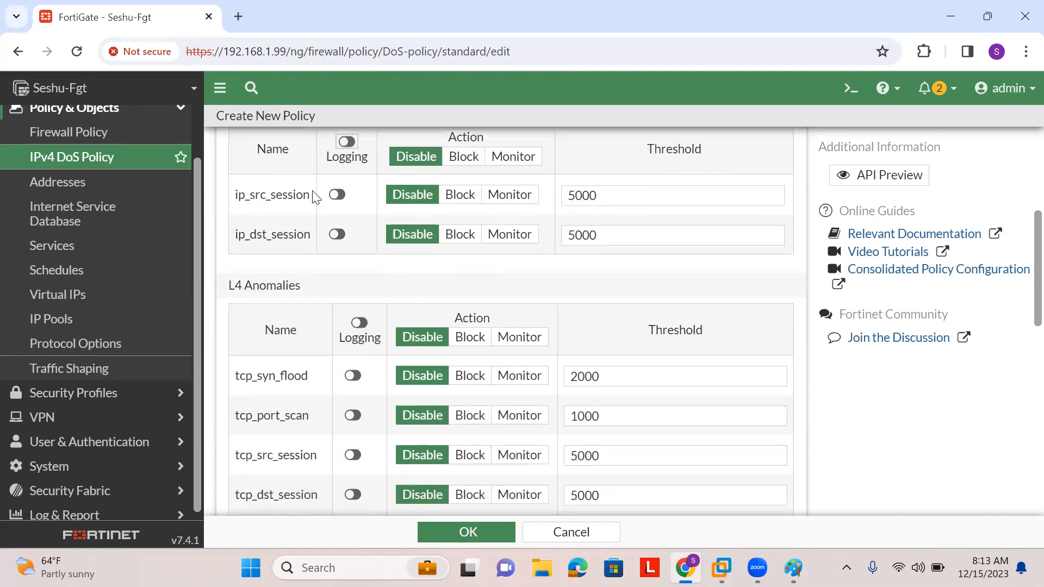
pyautogui.moveTo(239, 195); pyautogui.dragTo(282, 199)
pyautogui.click(302, 239)
pyautogui.moveTo(301, 239); pyautogui.dragTo(249, 236)
pyautogui.scroll(-1, 306, 237)
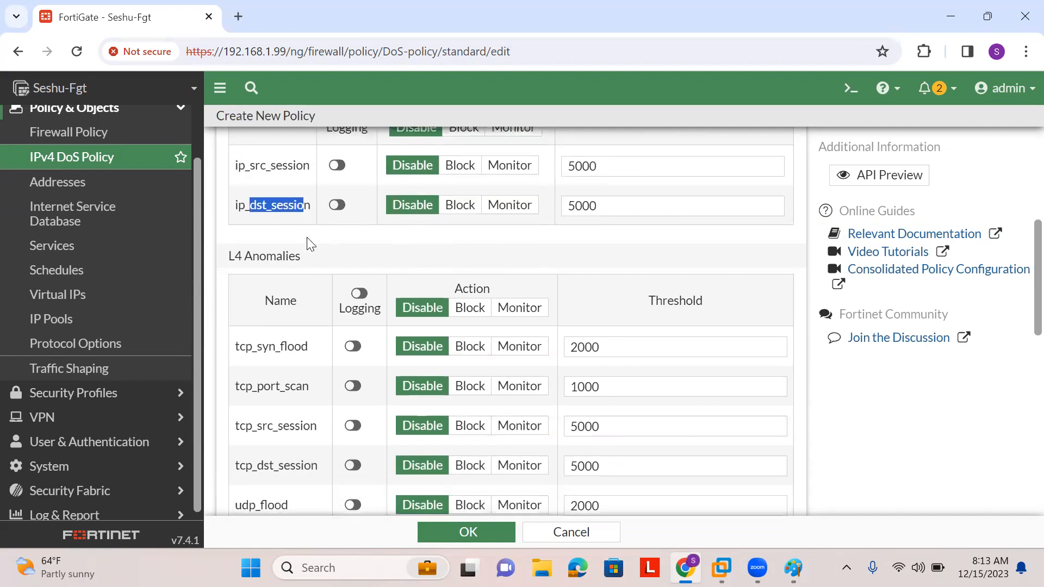
pyautogui.scroll(-1, 306, 237)
pyautogui.moveTo(251, 273); pyautogui.dragTo(286, 275)
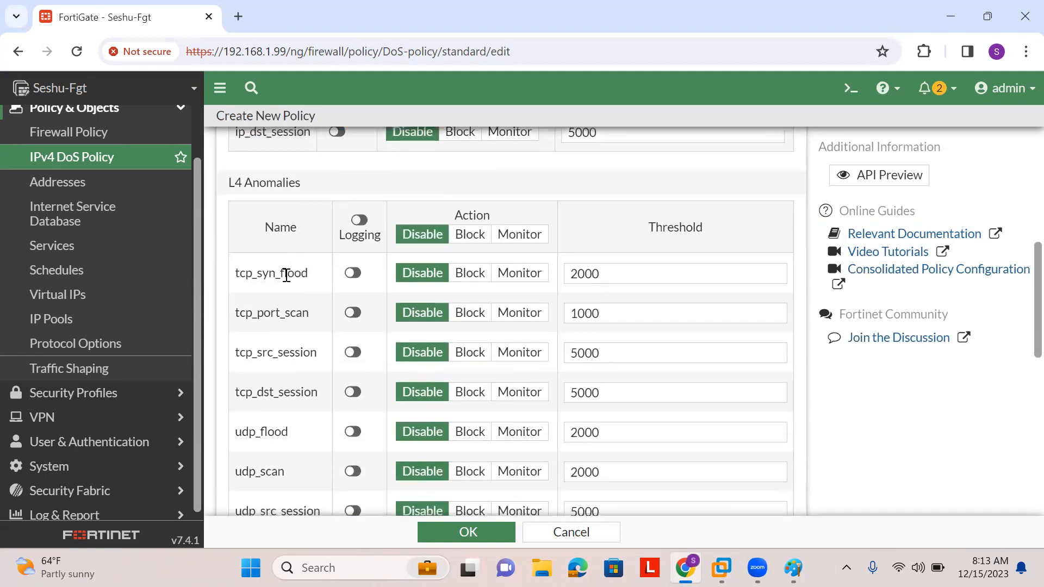
pyautogui.scroll(3, 286, 275)
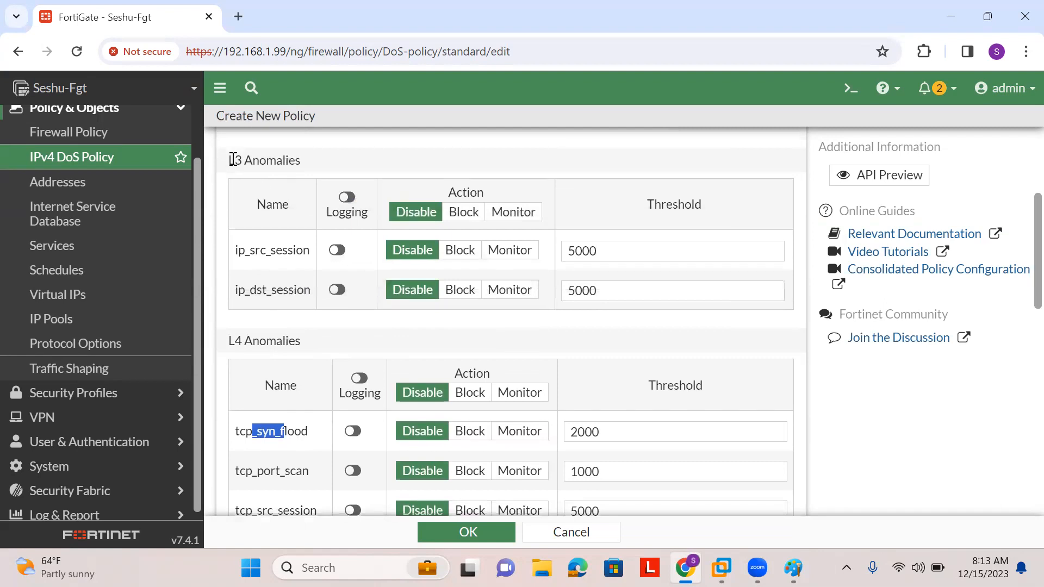
pyautogui.moveTo(231, 161); pyautogui.dragTo(300, 160)
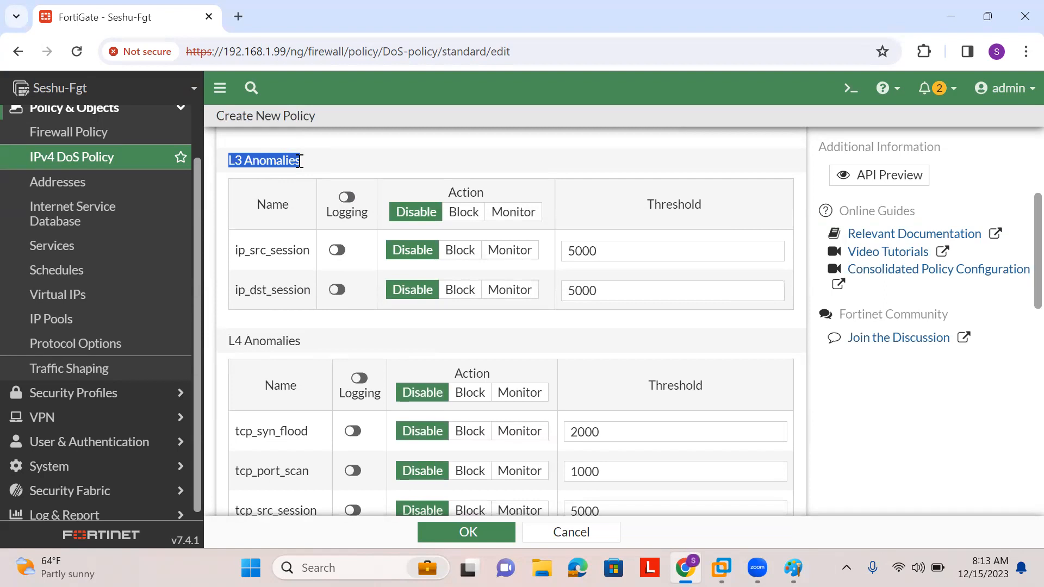
pyautogui.moveTo(241, 252); pyautogui.dragTo(305, 251)
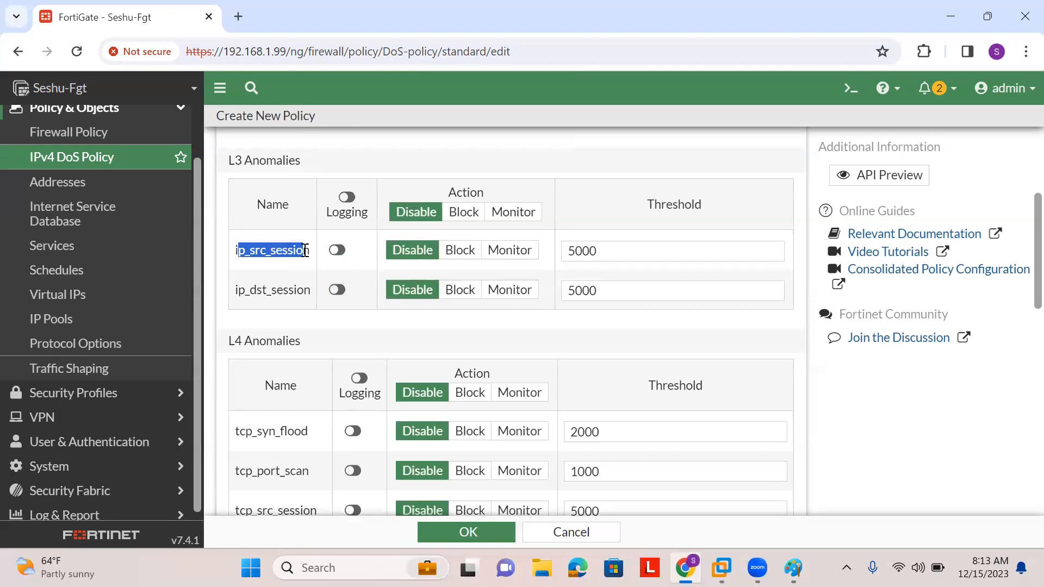
pyautogui.moveTo(600, 248); pyautogui.dragTo(560, 257)
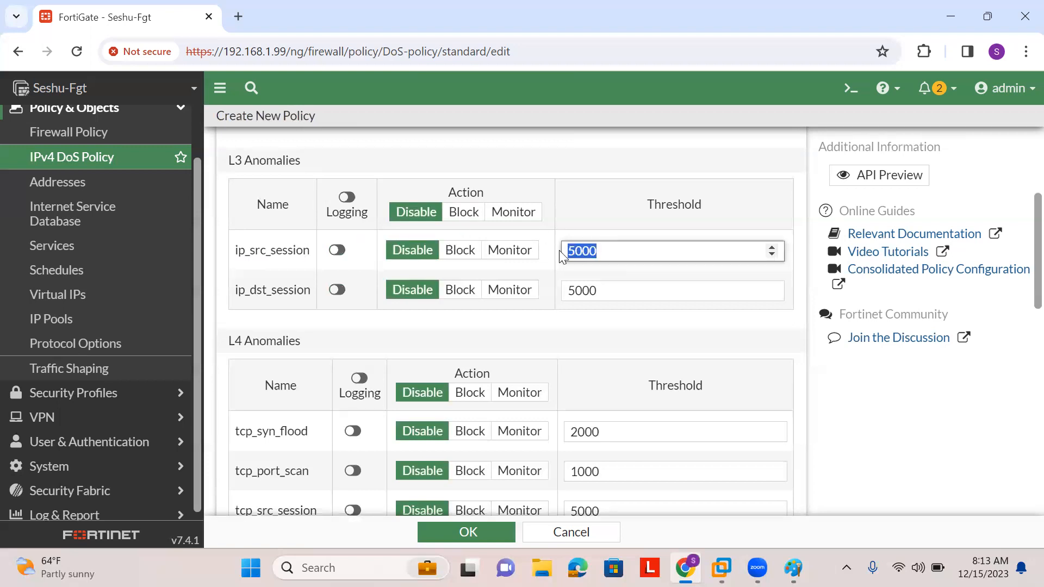
# Set the action to Block for both L3 anomalies, ip_src_session and ip_dst_session
pyautogui.click(458, 253)
pyautogui.click(508, 253)
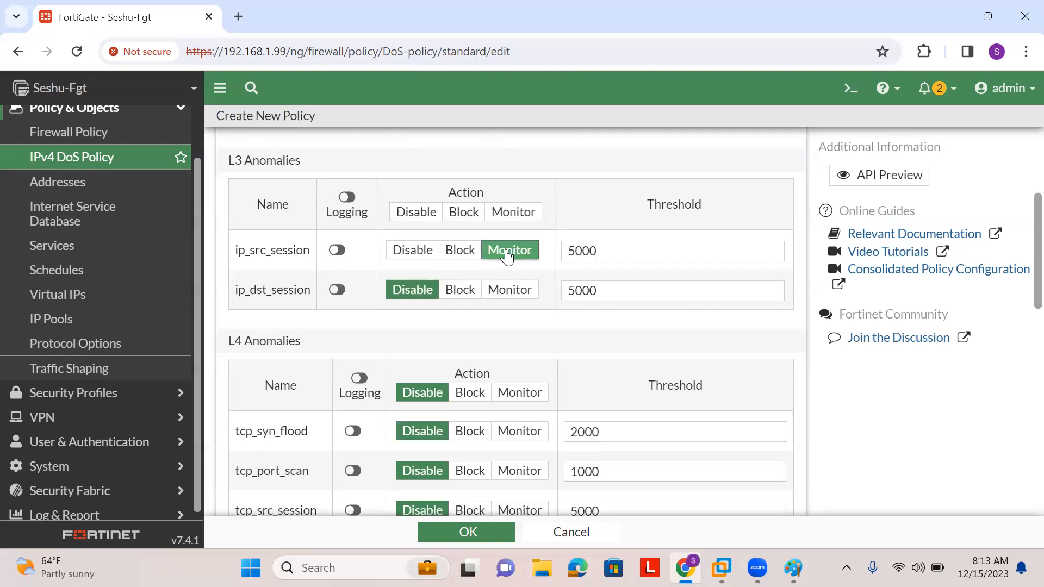
pyautogui.click(398, 256)
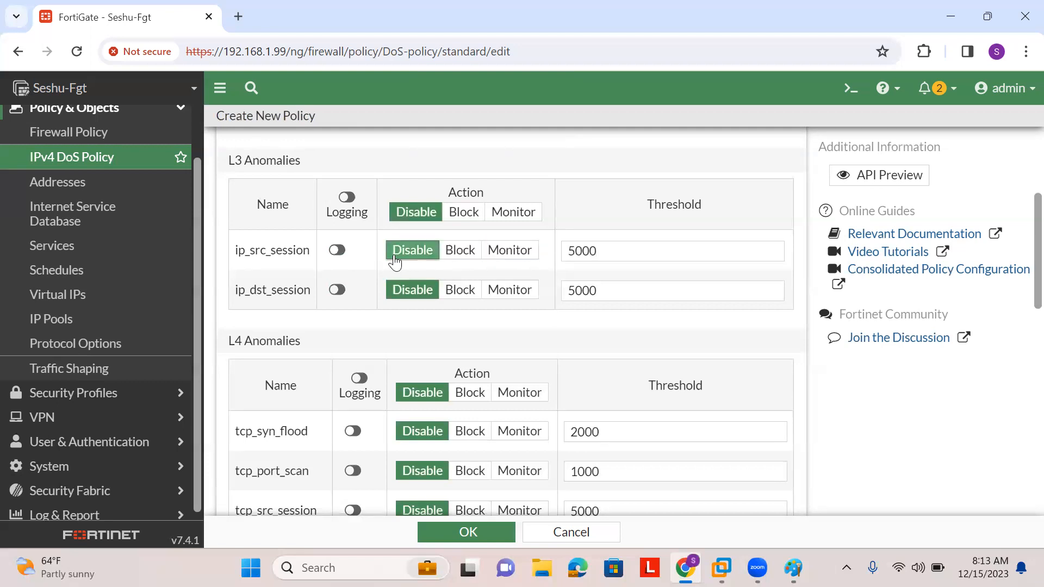
pyautogui.click(466, 253)
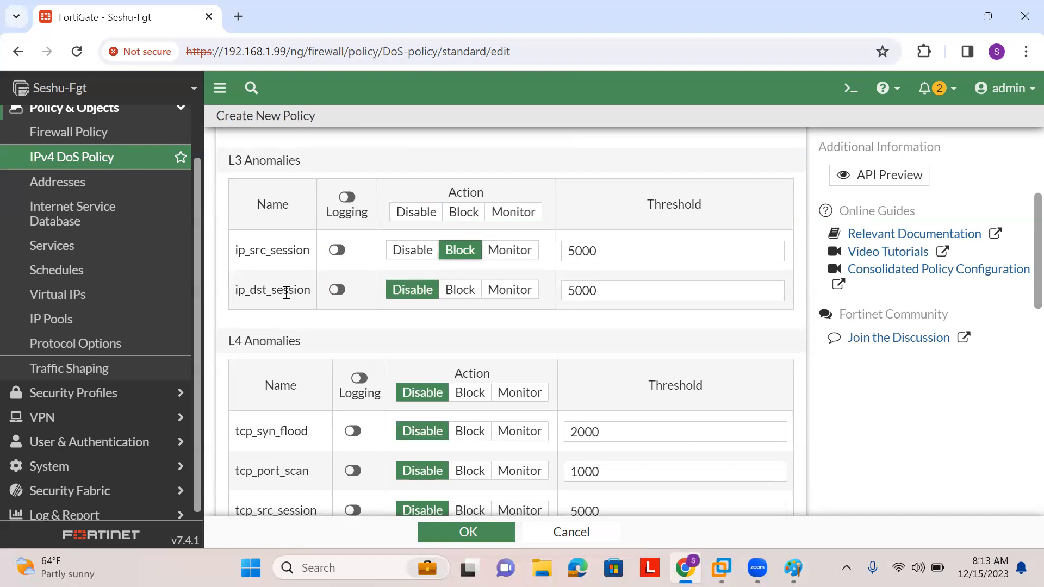
pyautogui.click(464, 293)
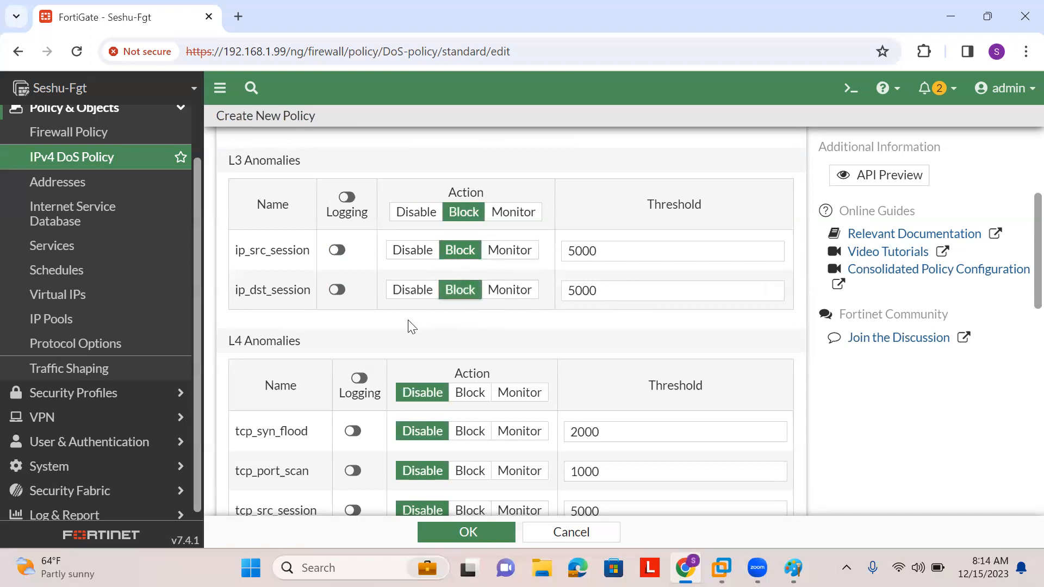
# Switch to the Paint diagram and sketch a long freehand arrow pointing right above the pc and DOSprotection boxes
pyautogui.scroll(-2, 411, 326)
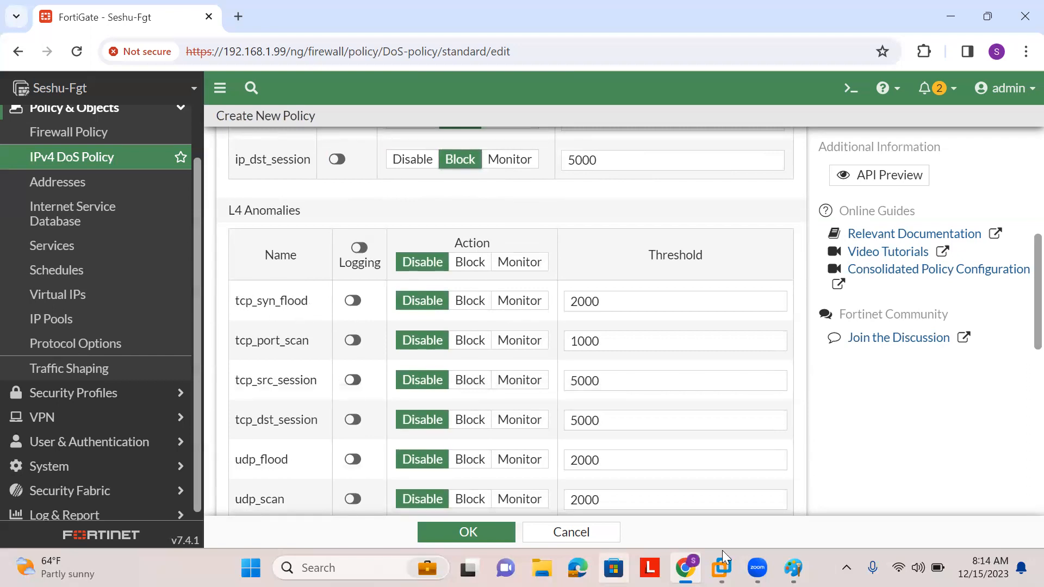
pyautogui.moveTo(793, 567)
pyautogui.moveTo(757, 567)
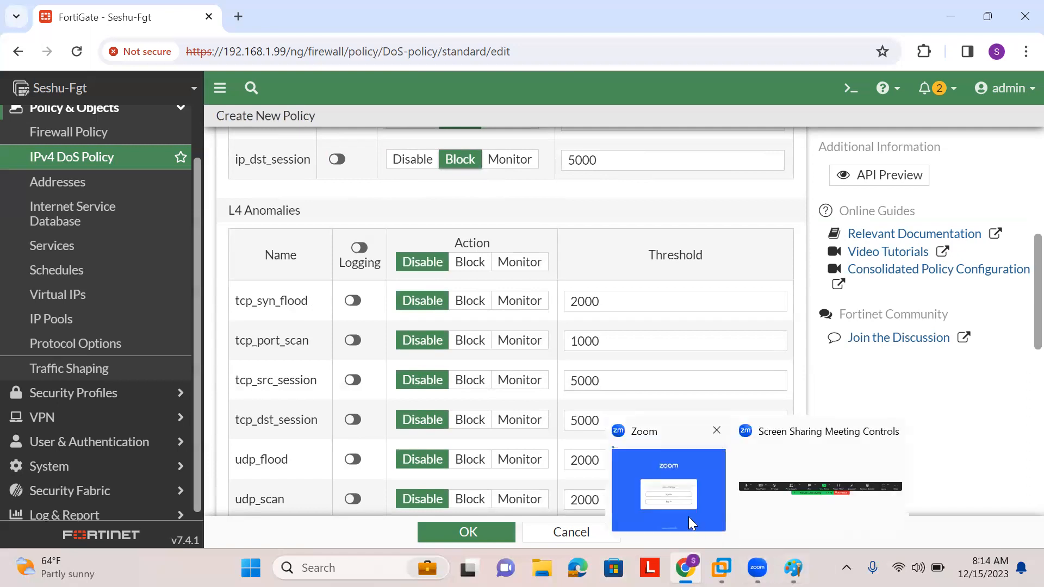
pyautogui.click(793, 567)
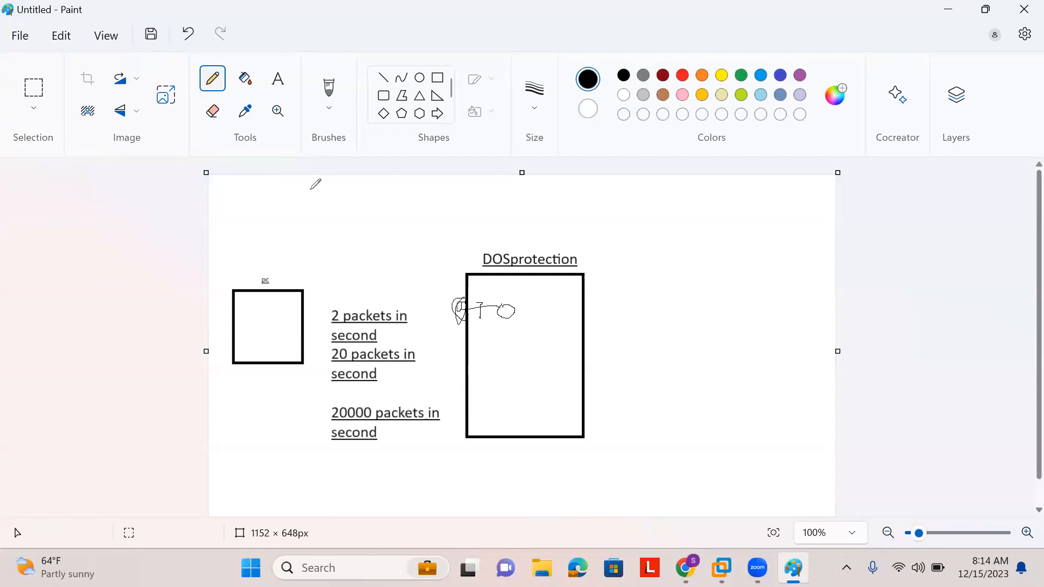
pyautogui.moveTo(310, 194)
pyautogui.mouseDown()
pyautogui.moveTo(542, 194)
pyautogui.moveTo(535, 188)
pyautogui.moveTo(533, 202)
pyautogui.mouseUp()
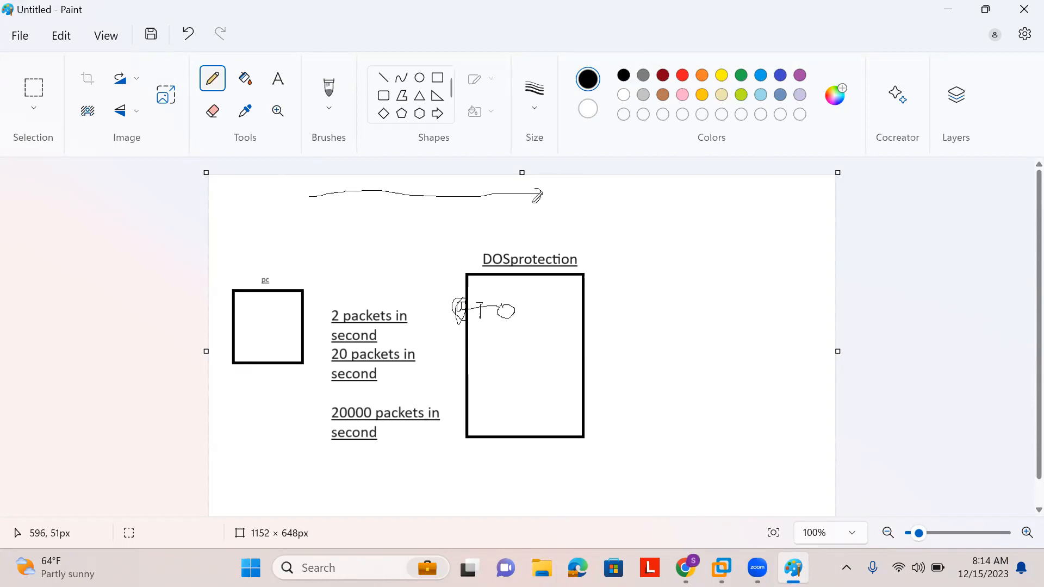
pyautogui.click(277, 86)
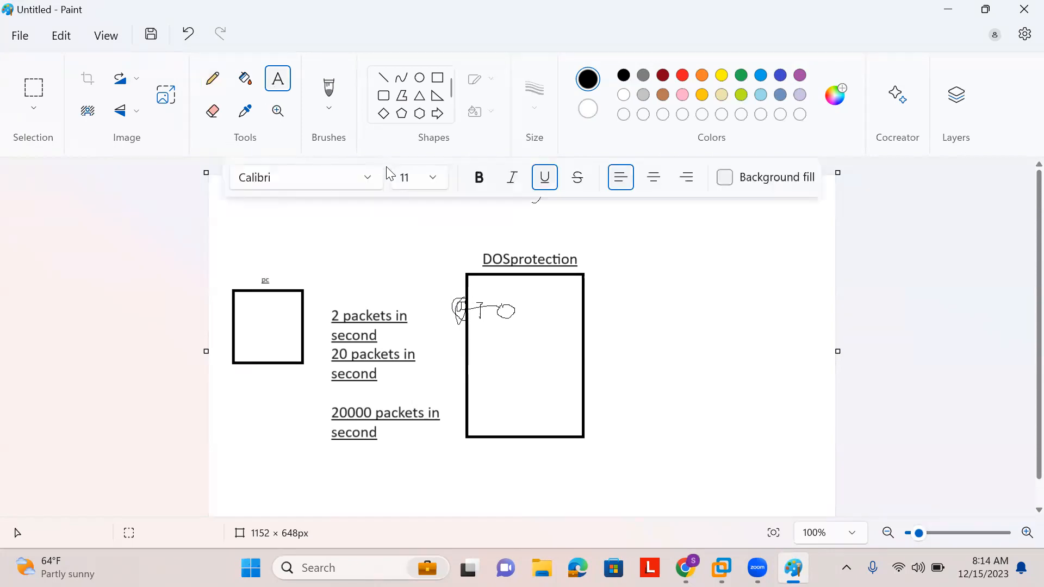
pyautogui.click(435, 177)
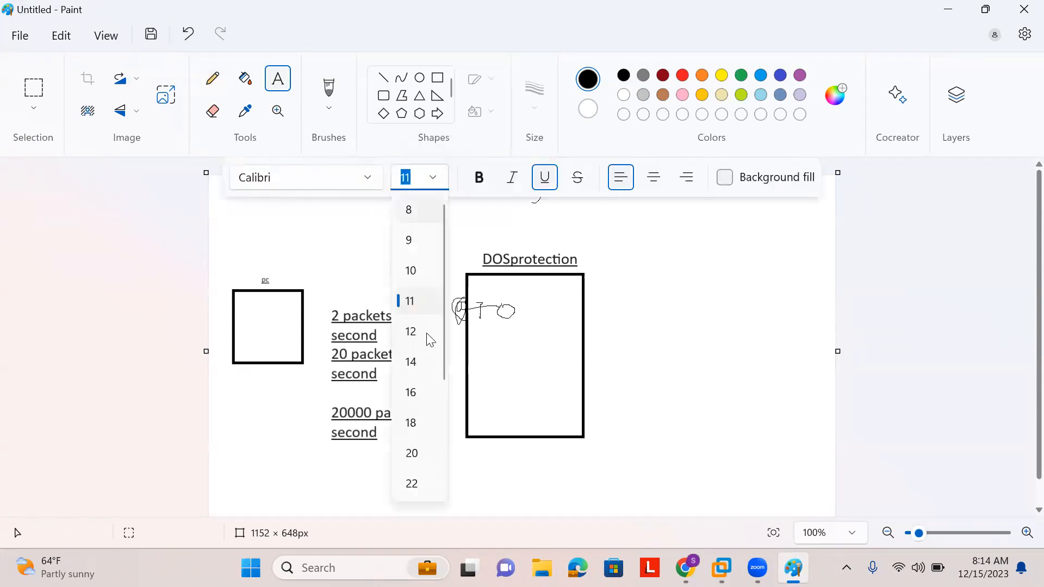
pyautogui.click(421, 392)
pyautogui.click(476, 225)
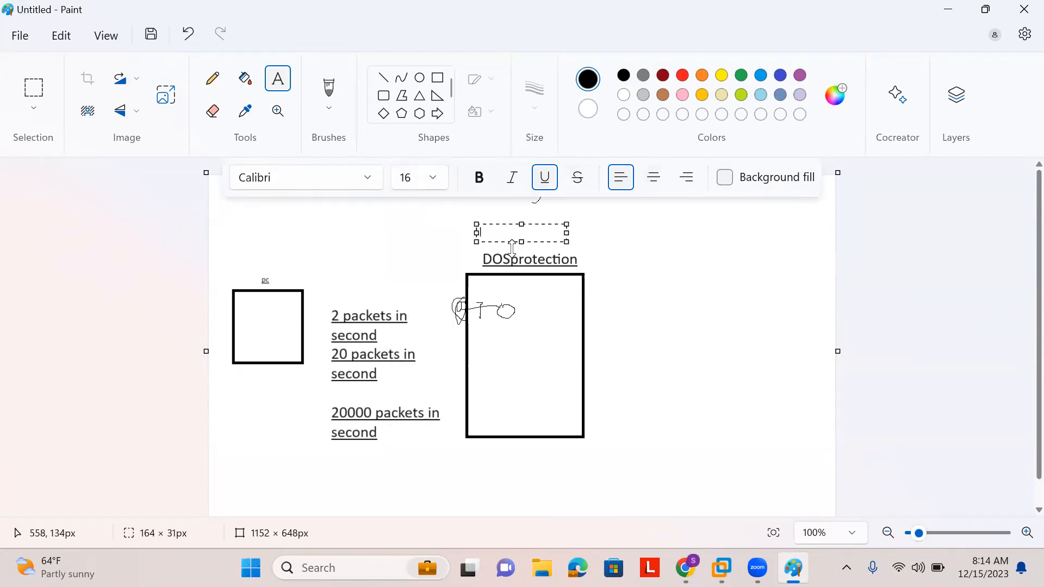
pyautogui.click(438, 217)
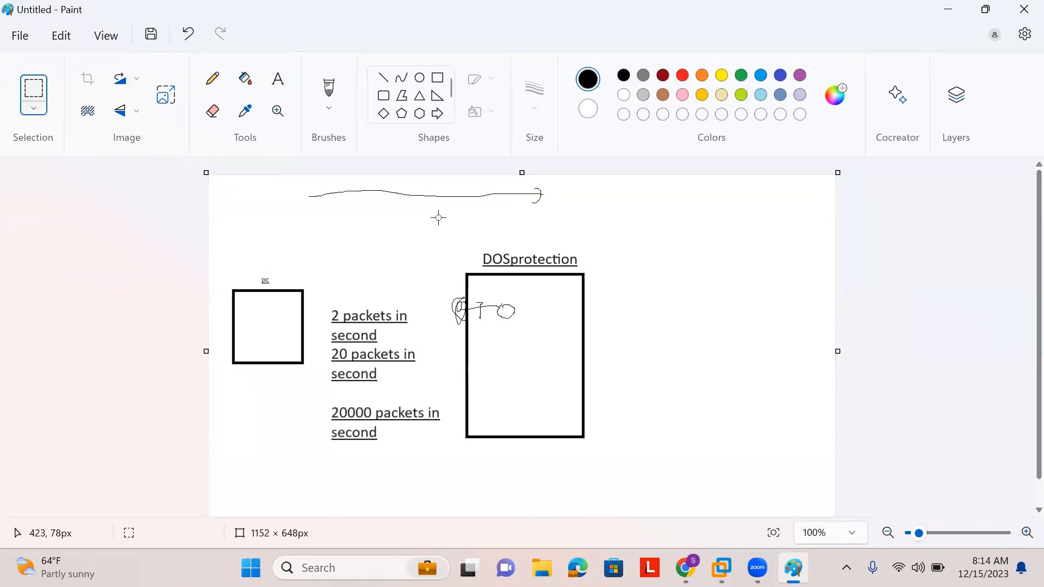
pyautogui.click(425, 186)
# Add the text "syn, syn ack, ack" in size 22 between the arrow and the DOSprotection label
pyautogui.click(277, 79)
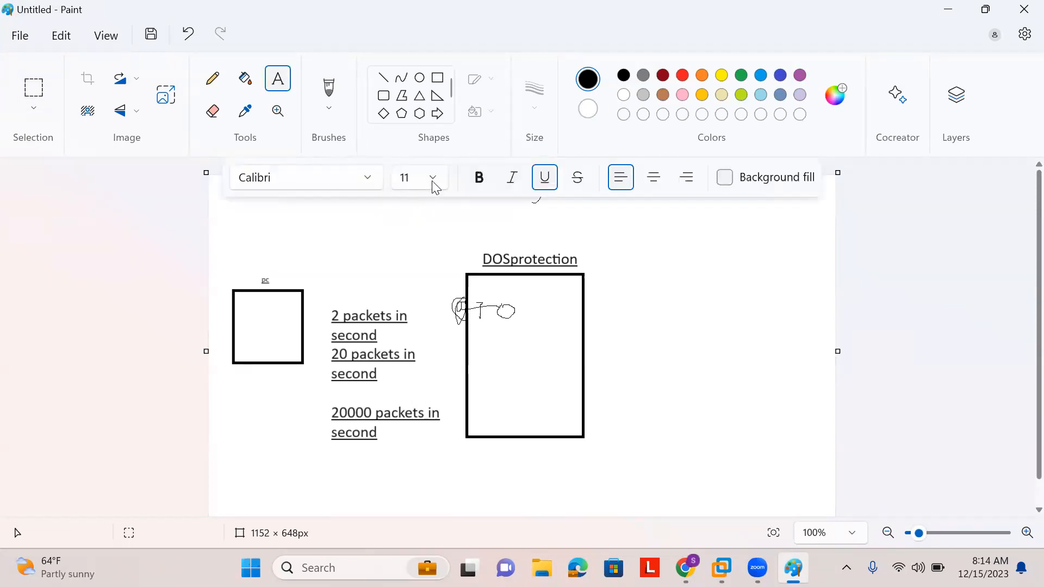
pyautogui.click(434, 180)
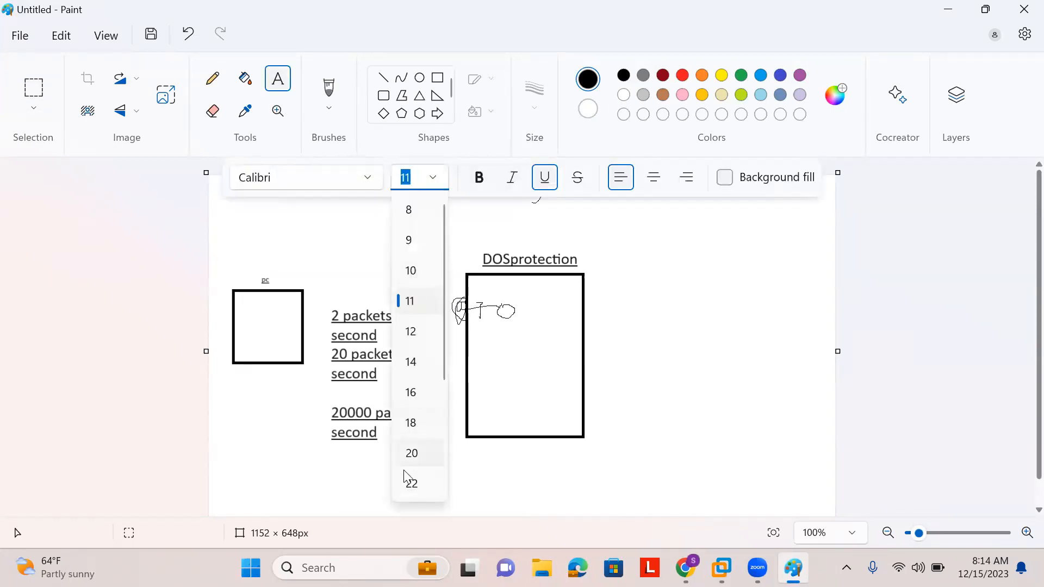
pyautogui.click(412, 482)
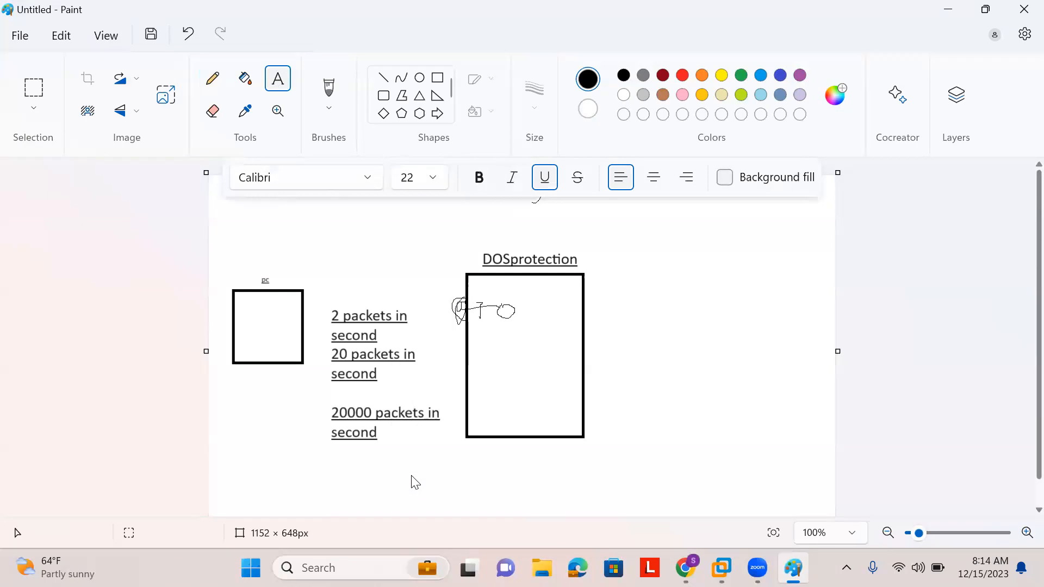
pyautogui.click(439, 212)
pyautogui.write('syn')
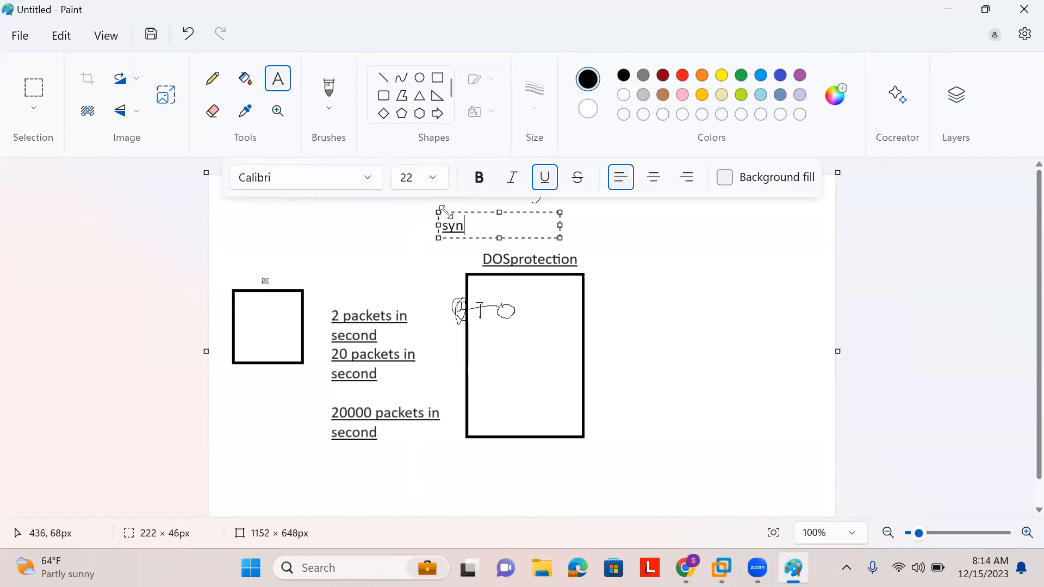
pyautogui.write(', syn ack, ack')
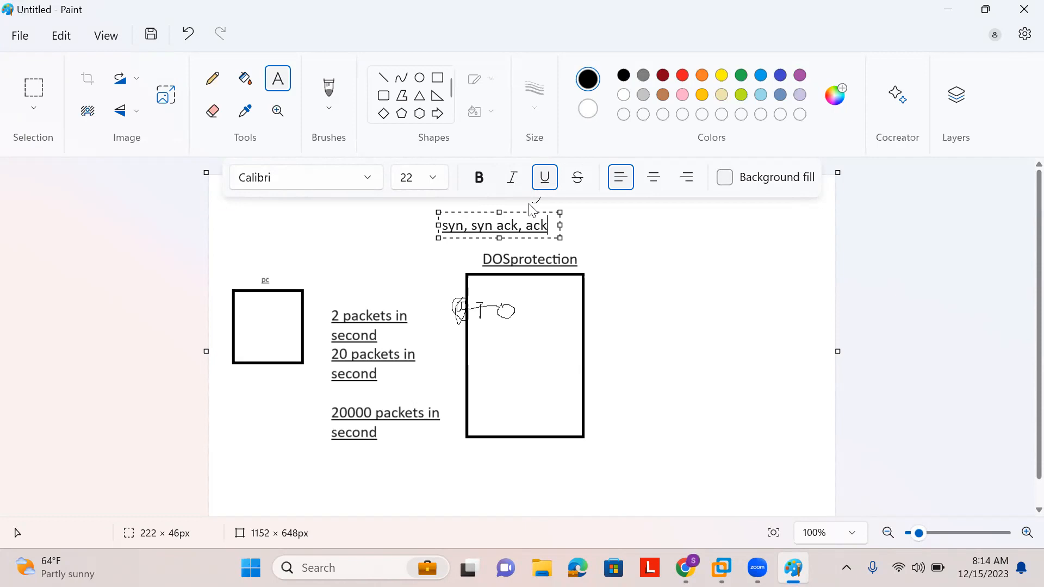
# Switch back to the FortiGate policy, enable logging for the tcp_syn_flood anomaly and set its action to Block
pyautogui.hotkey('alt', 'Tab')
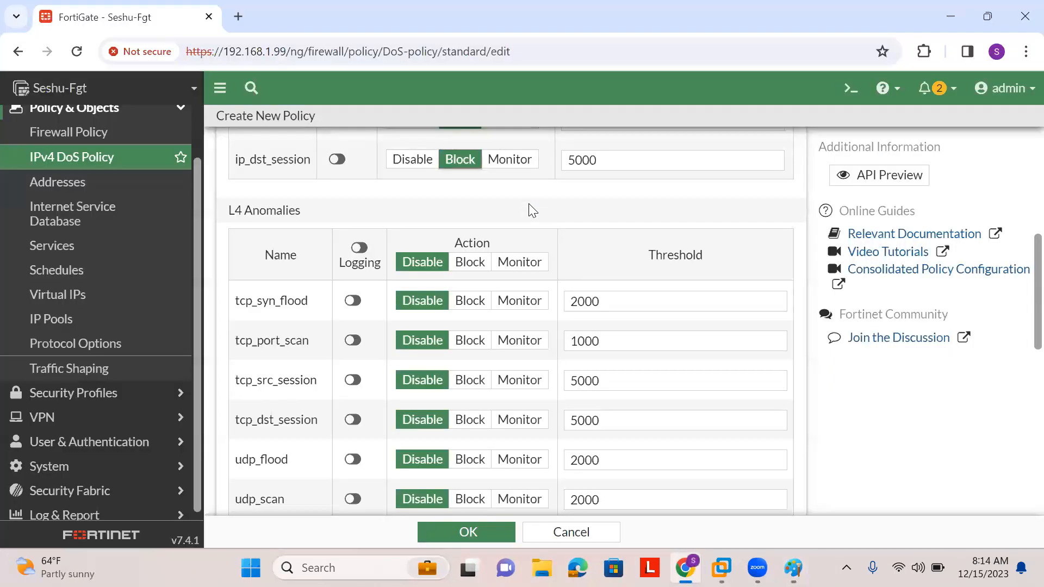
pyautogui.click(352, 303)
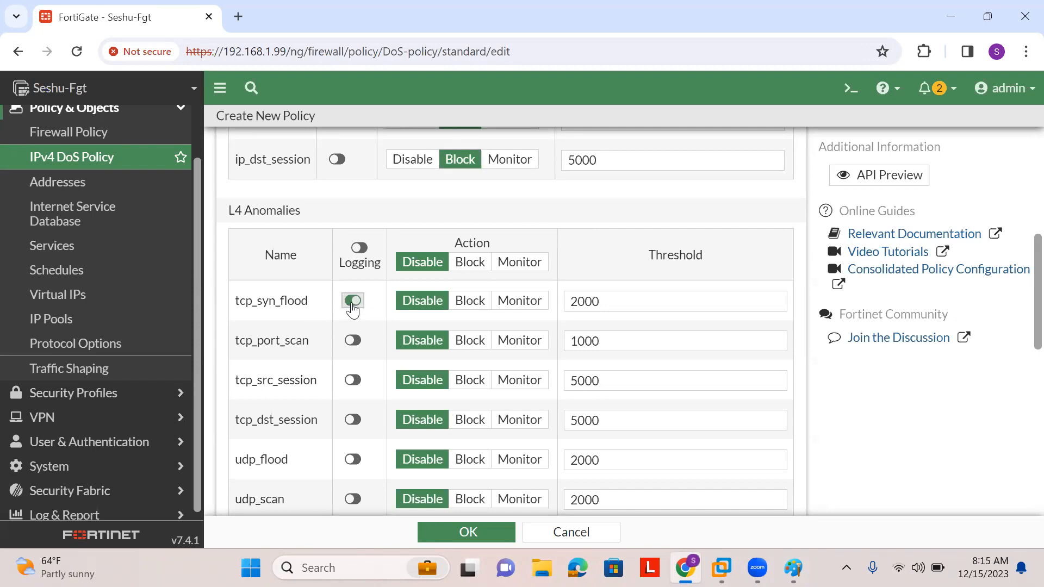
pyautogui.click(471, 301)
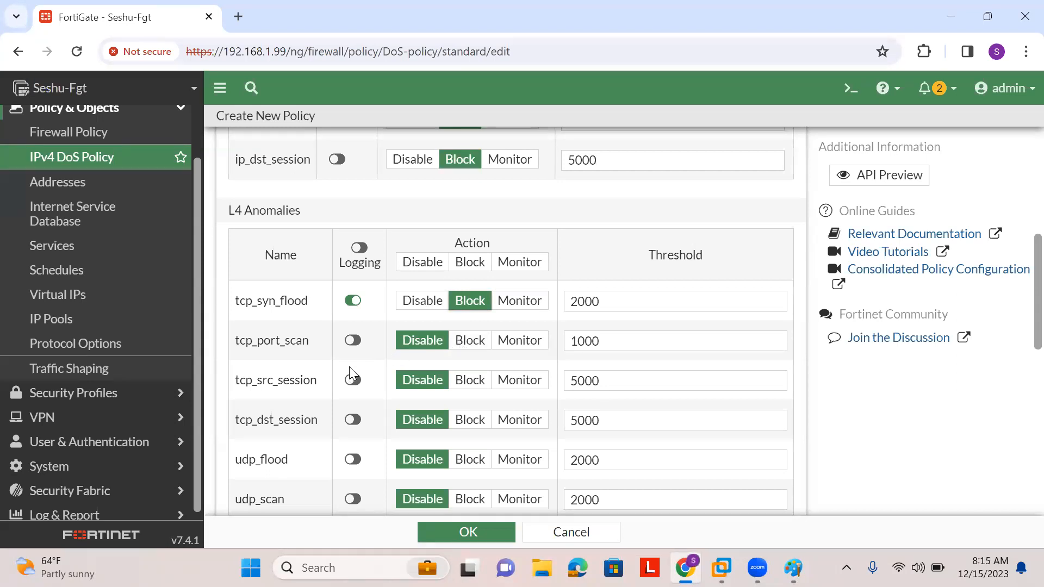
# Set the action of the udp_flood anomaly to Block in the L4 anomalies
pyautogui.scroll(-1, 313, 389)
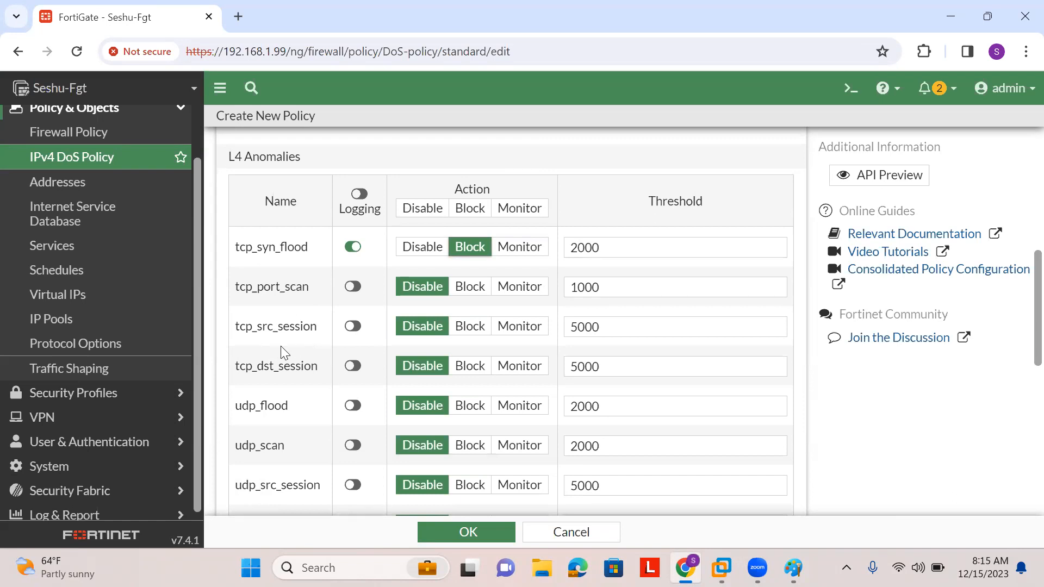
pyautogui.scroll(-1, 300, 341)
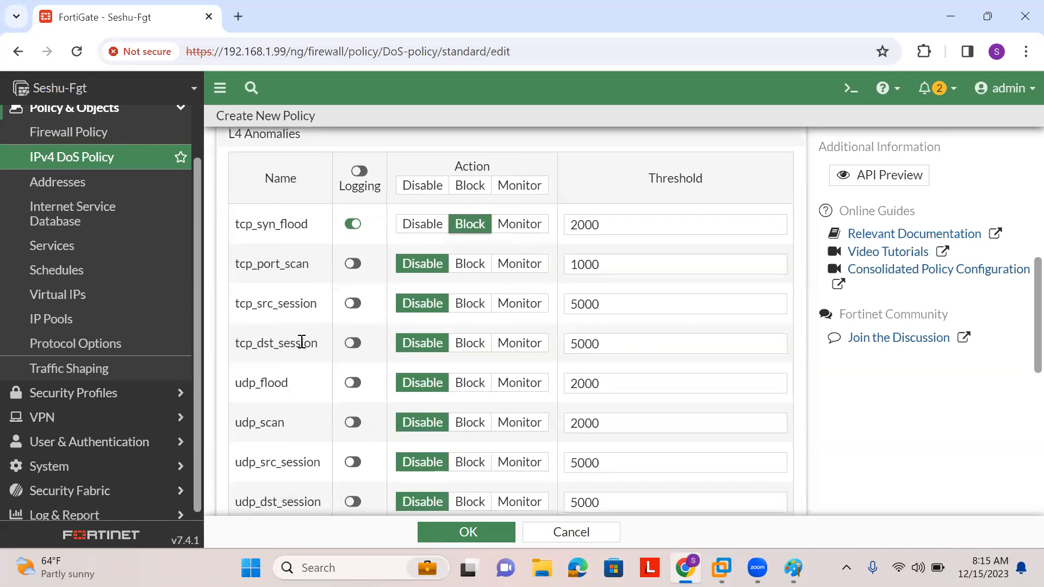
pyautogui.scroll(-3, 351, 356)
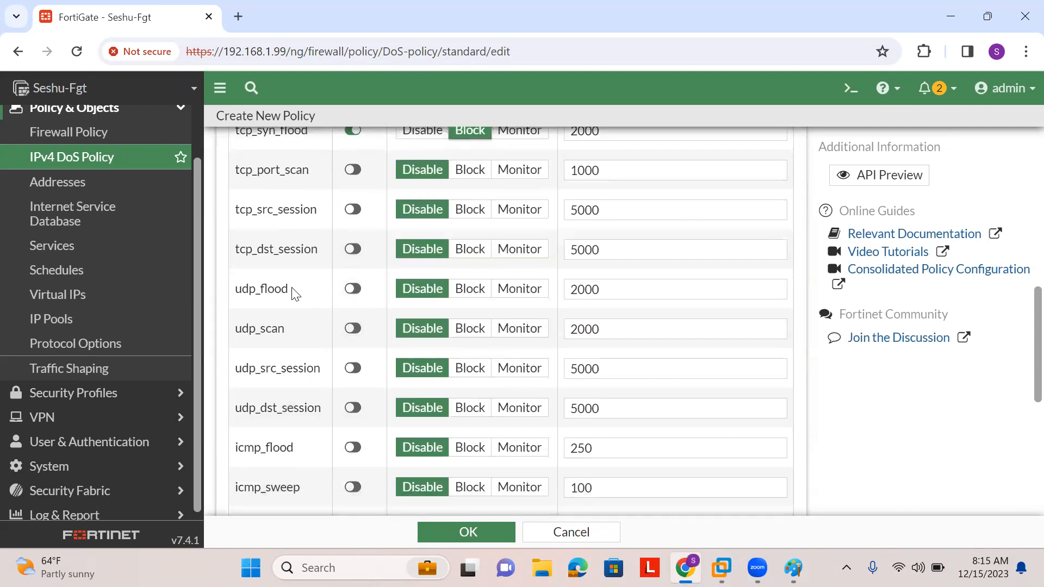
pyautogui.doubleClick(250, 288)
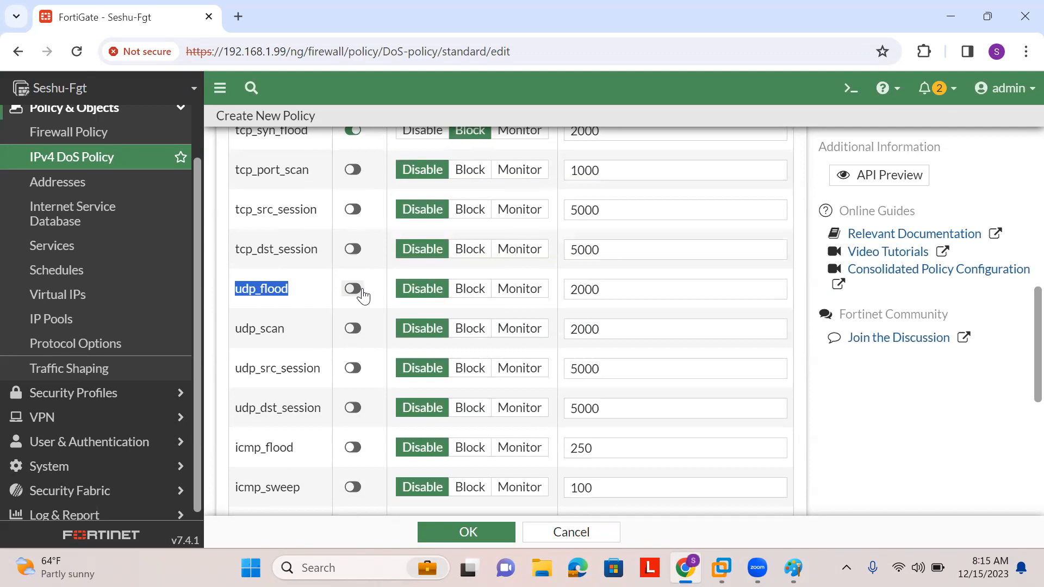
pyautogui.click(479, 293)
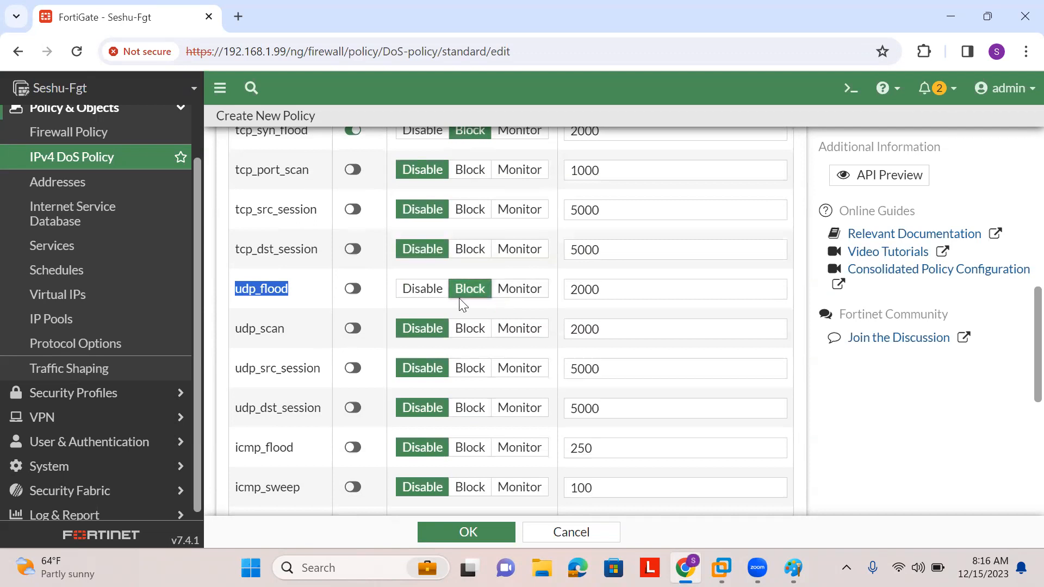
# Open Wireshark, capture a few seconds of traffic on the Wi-Fi interface and stop the capture
pyautogui.click(305, 567)
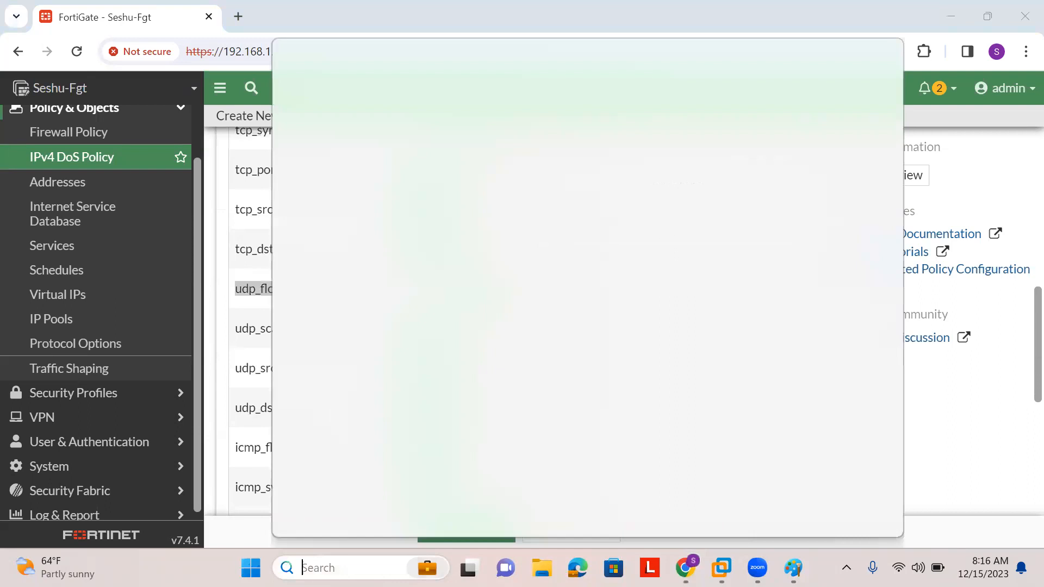
pyautogui.write('wir')
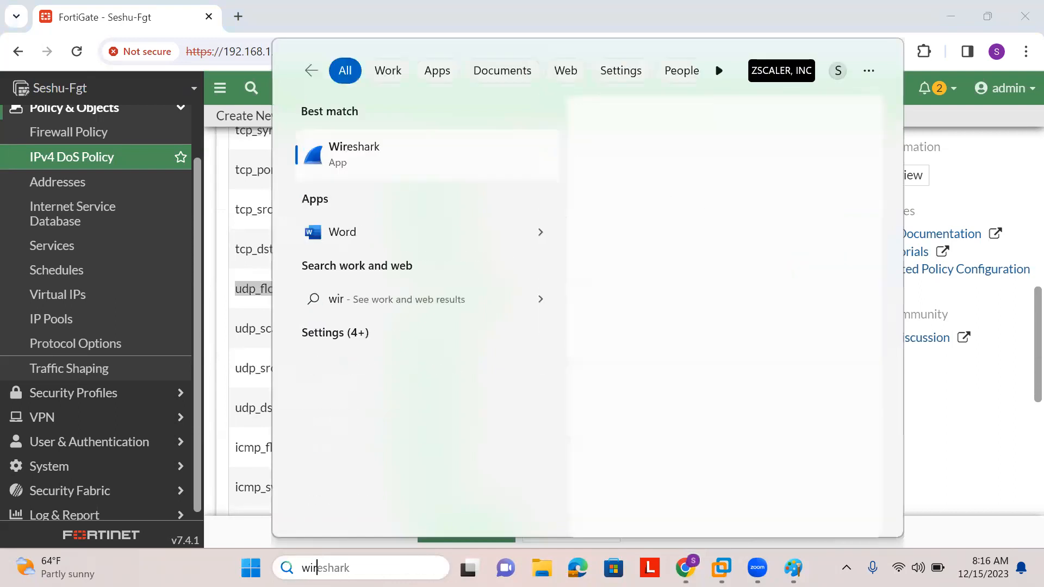
pyautogui.press('Escape')
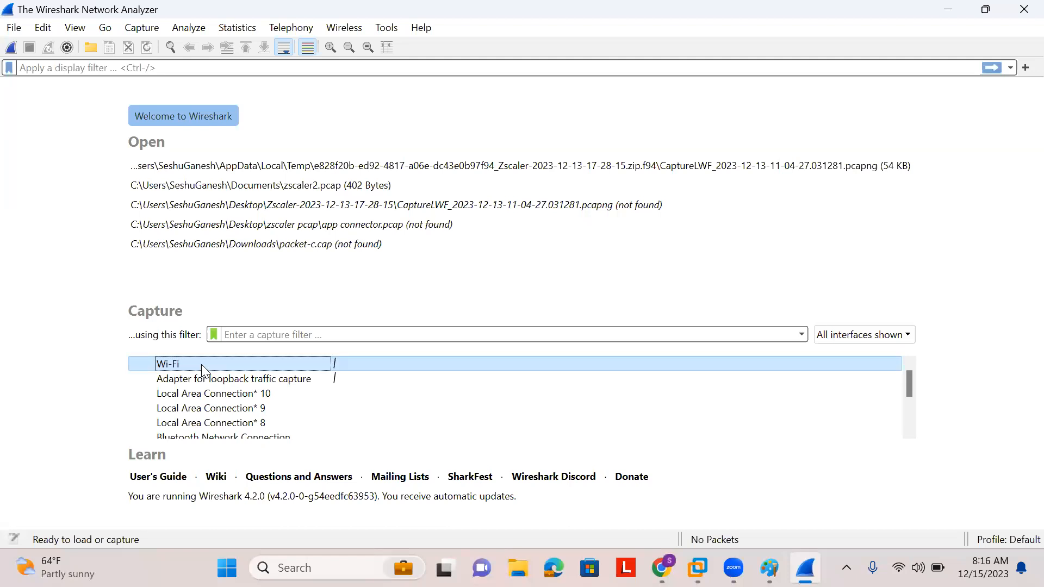
pyautogui.doubleClick(201, 364)
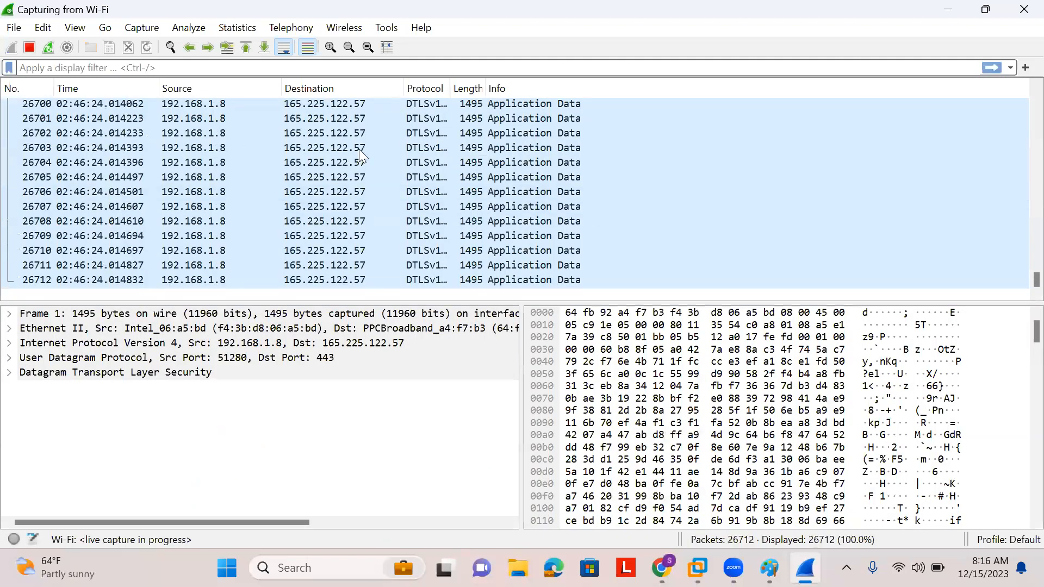
pyautogui.click(30, 48)
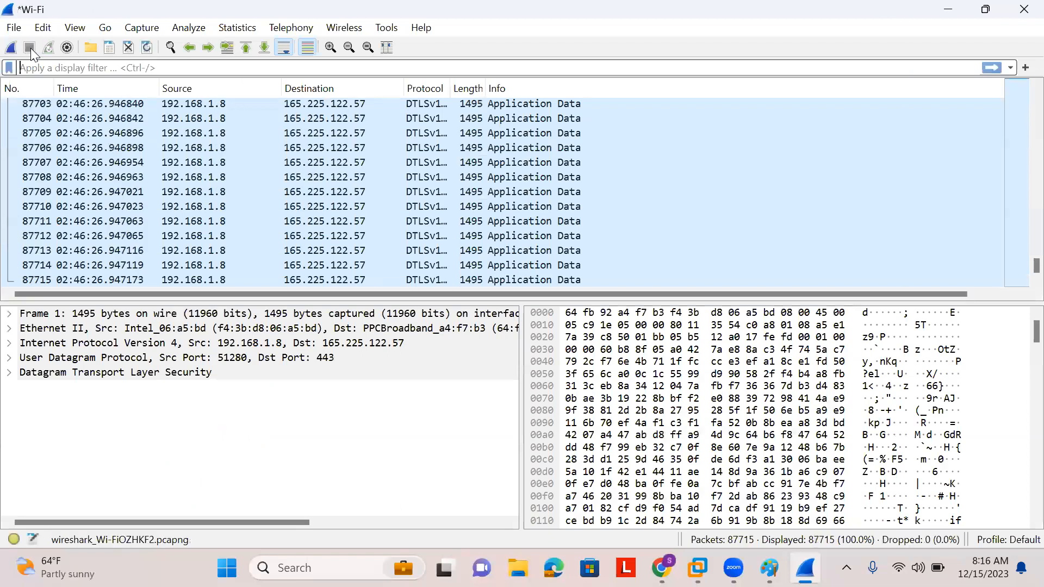
# Filter the captured packets by udp and look through the UDP traffic between the local and remote addresses
pyautogui.click(157, 62)
pyautogui.write('udp')
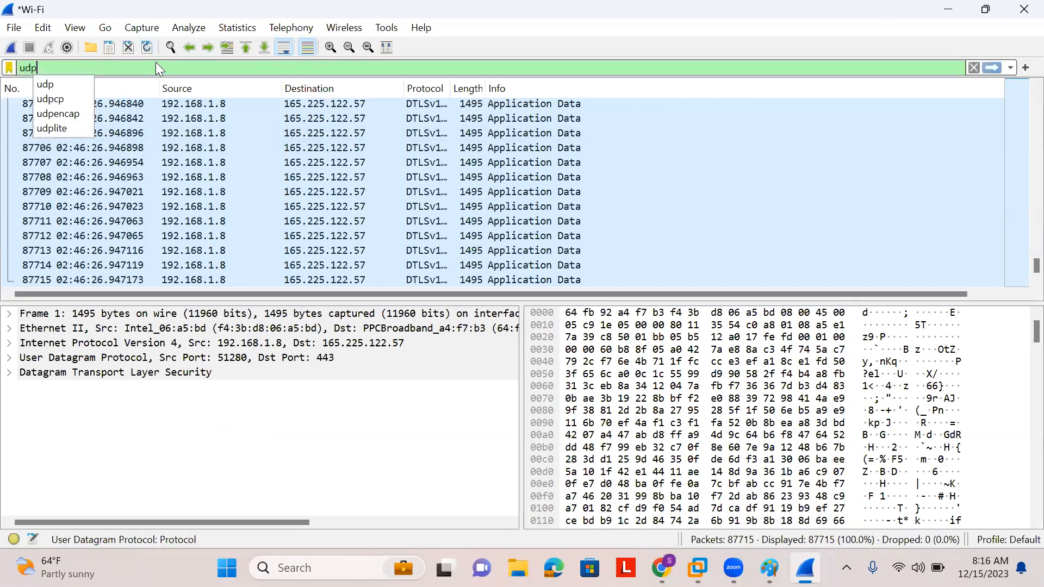
pyautogui.press('Return')
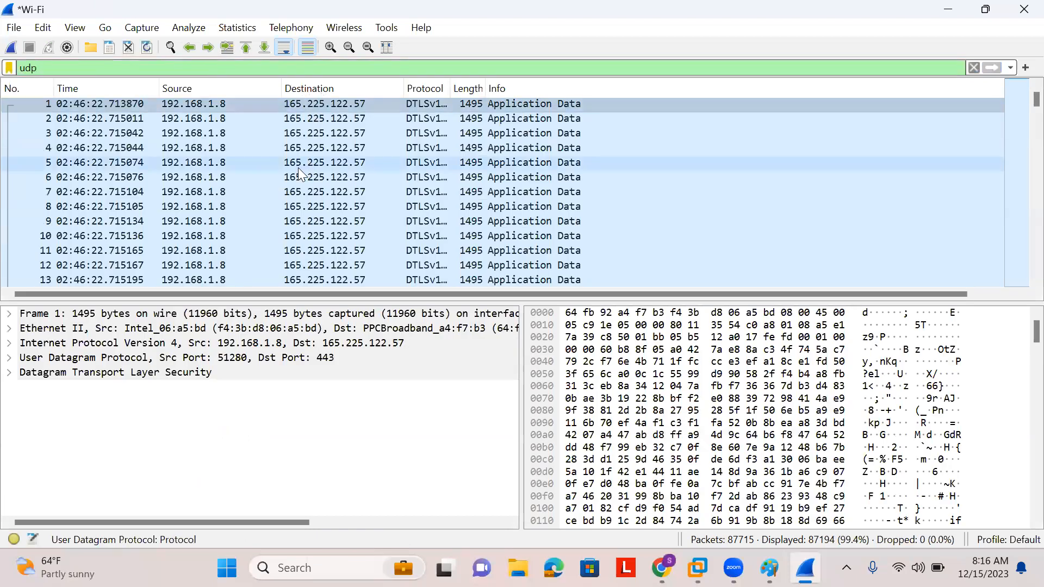
pyautogui.scroll(-20, 333, 138)
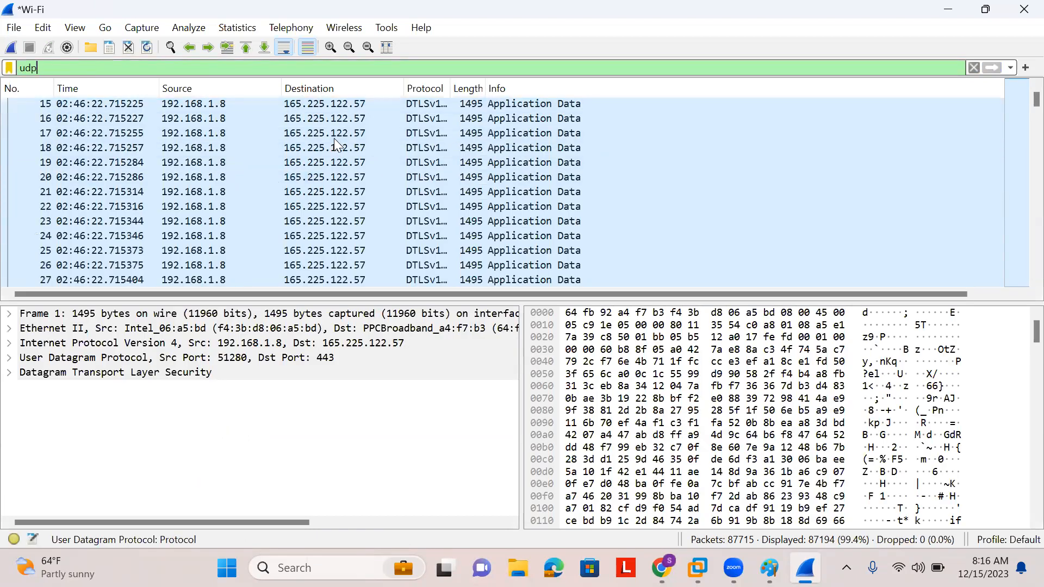
pyautogui.scroll(-20, 334, 138)
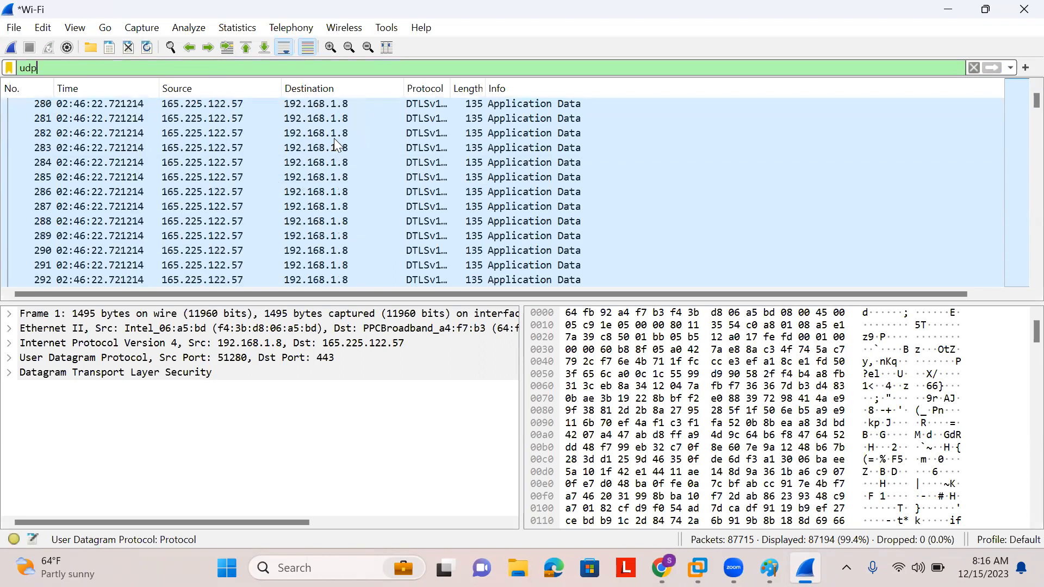
# Quit Wireshark without saving the captured packets and return to the FortiGate policy
pyautogui.doubleClick(116, 11)
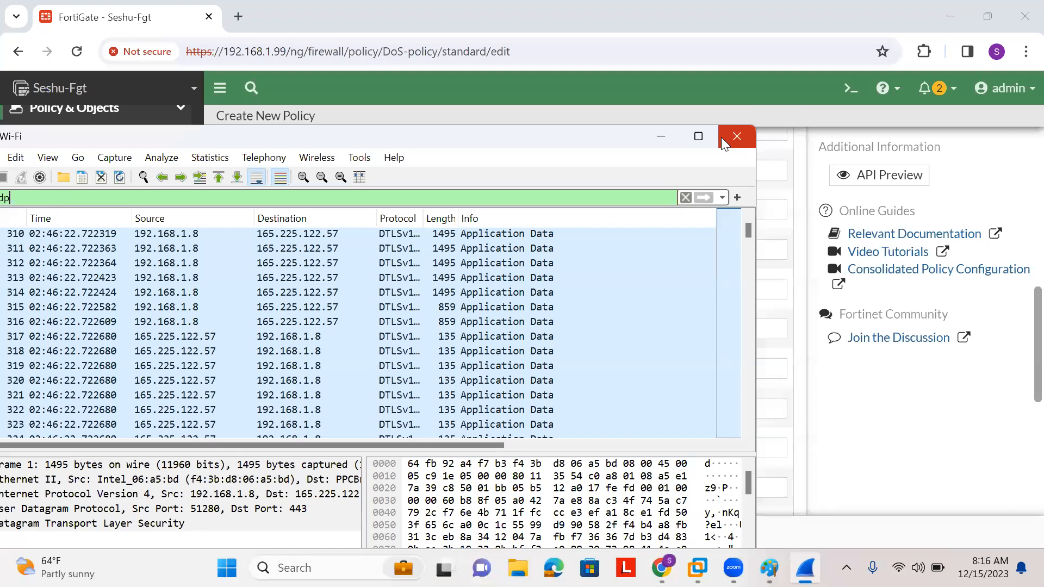
pyautogui.click(723, 141)
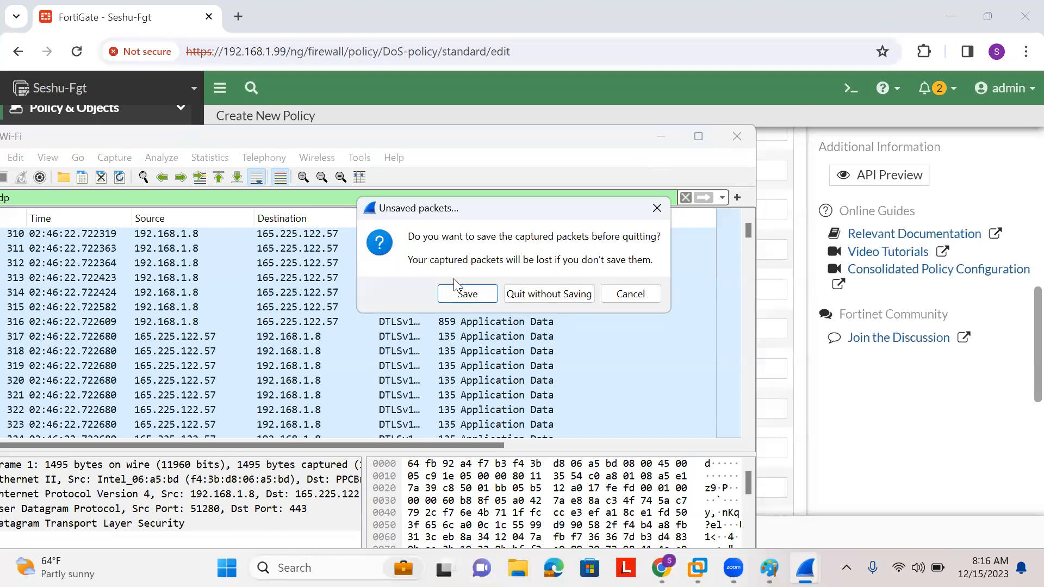
pyautogui.click(541, 292)
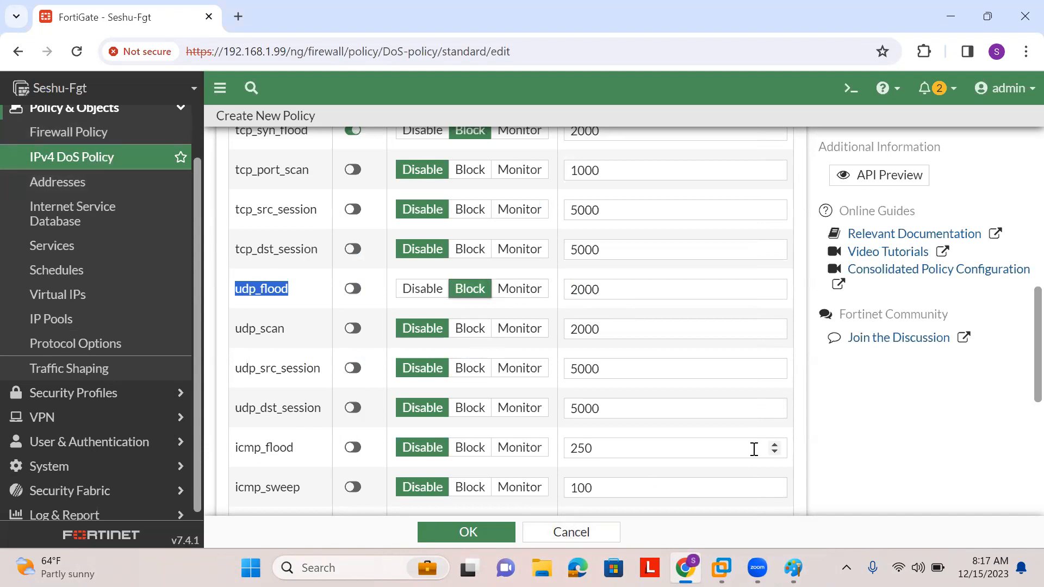
# Discard the unsaved DoS policy and go back to the IPv4 DoS policy list
pyautogui.click(601, 294)
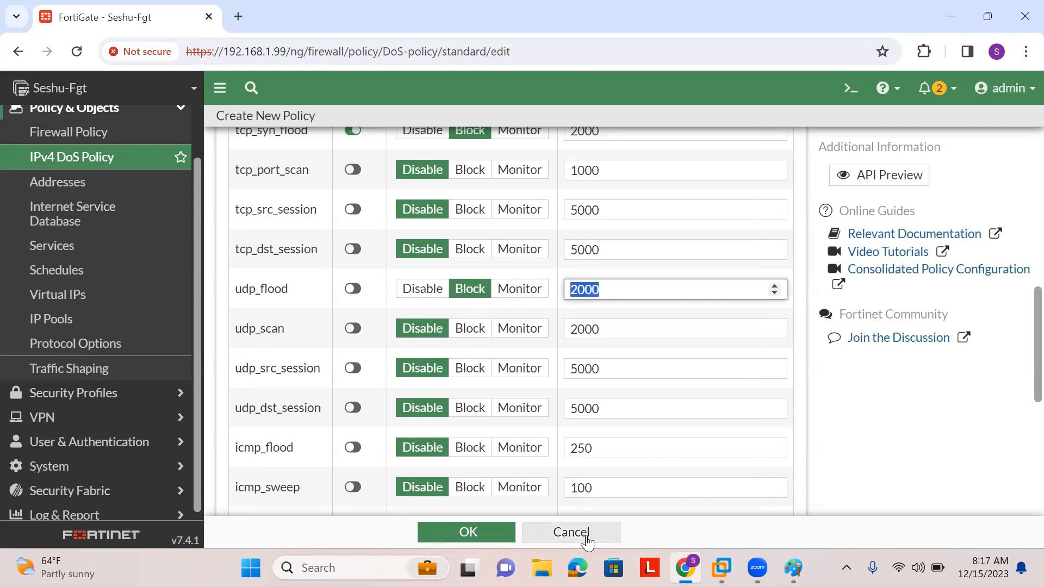
pyautogui.scroll(-7, 481, 326)
pyautogui.click(565, 533)
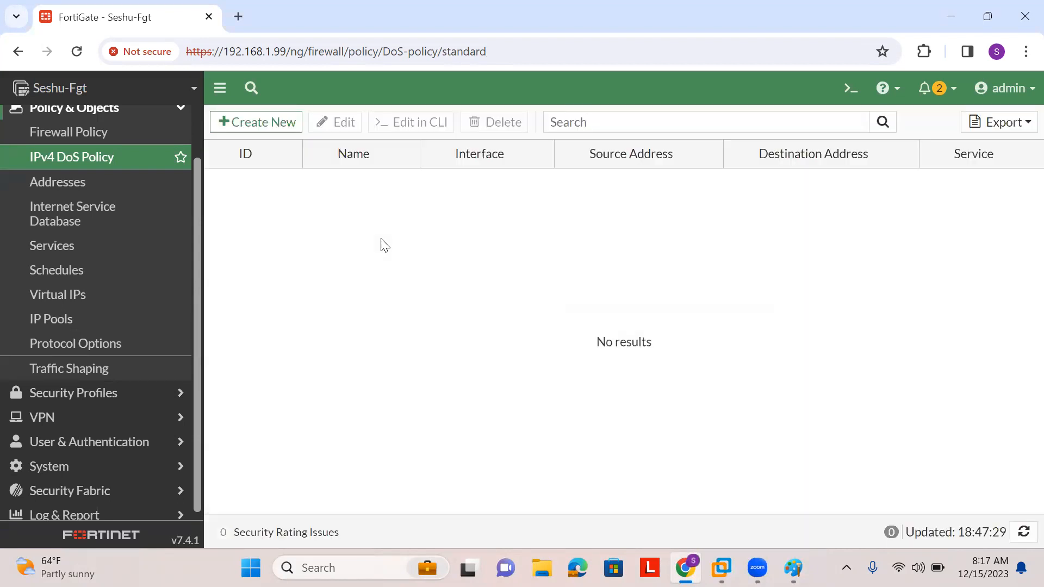
# Start a new IPv4 DoS policy named zoom with incoming interface port1 and open its source address choices
pyautogui.click(287, 133)
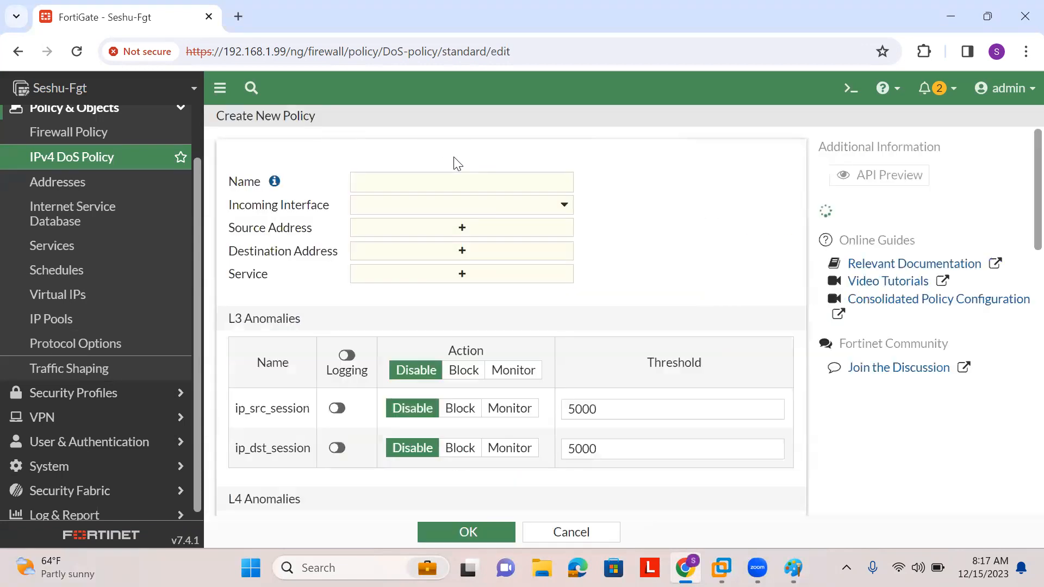
pyautogui.click(459, 182)
pyautogui.write('zooo')
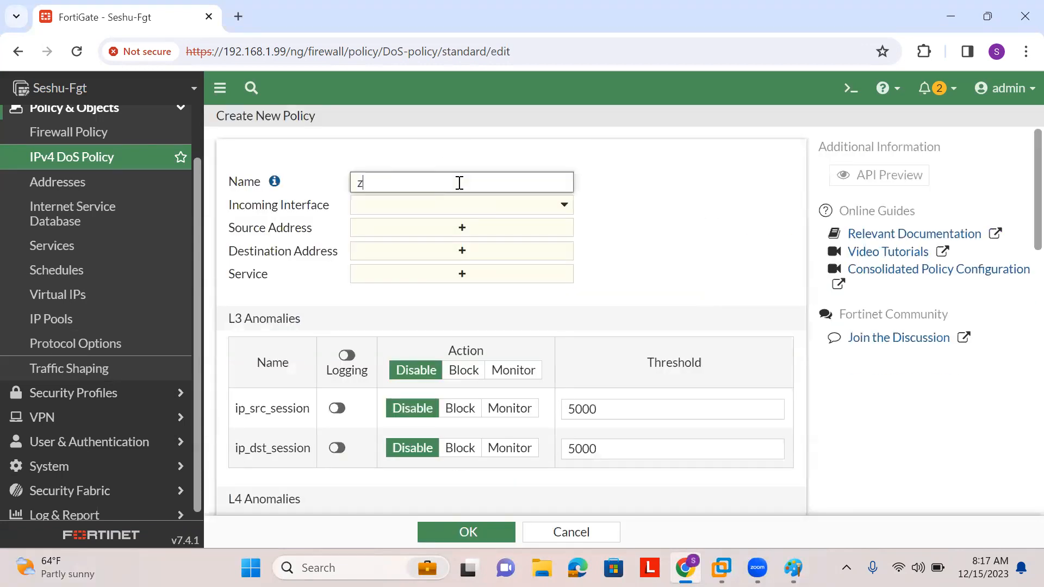
pyautogui.press('BackSpace')
pyautogui.write('m')
pyautogui.click(474, 210)
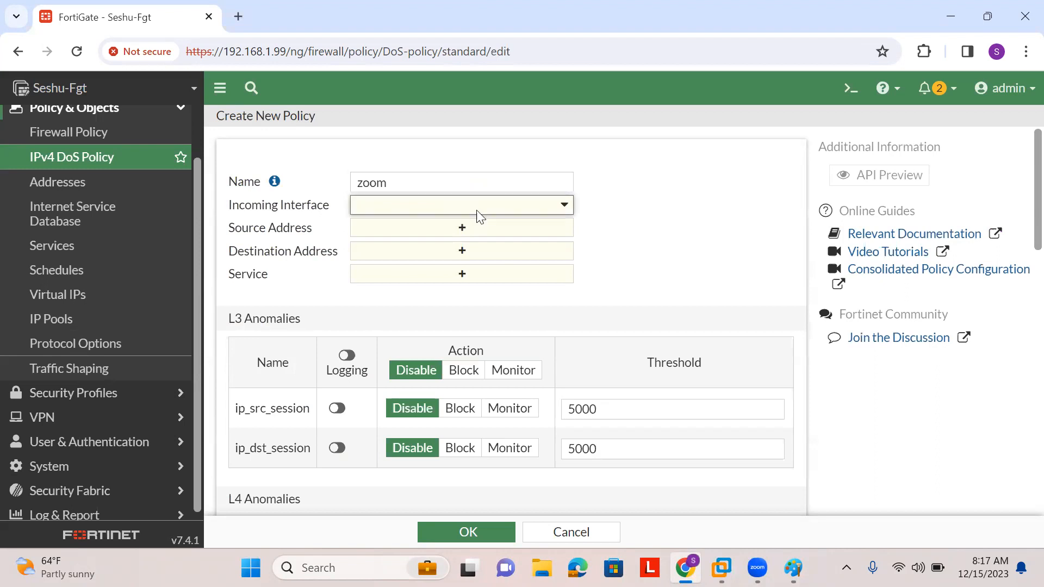
pyautogui.click(409, 275)
pyautogui.click(412, 231)
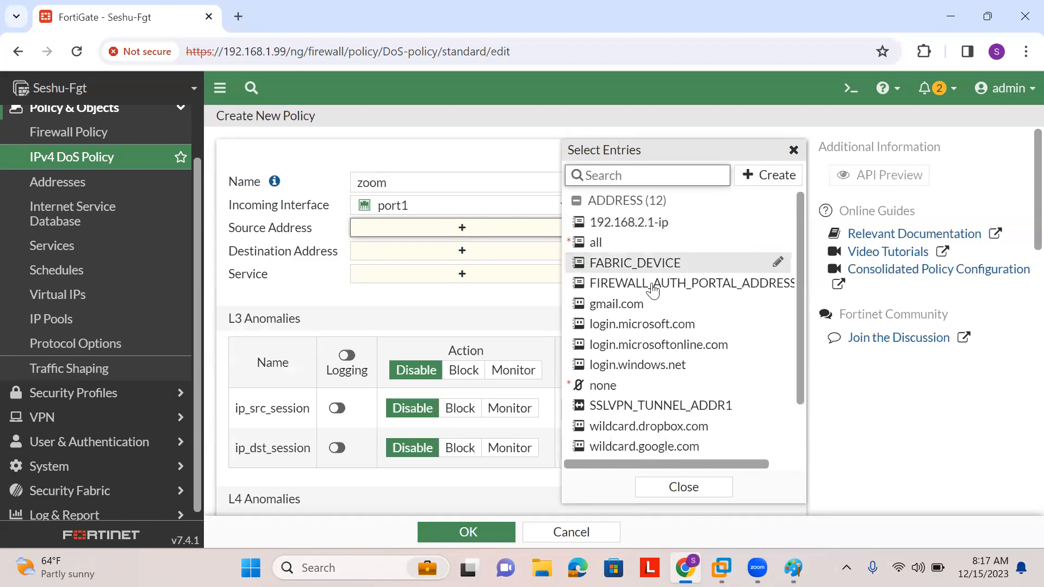
pyautogui.moveTo(653, 290)
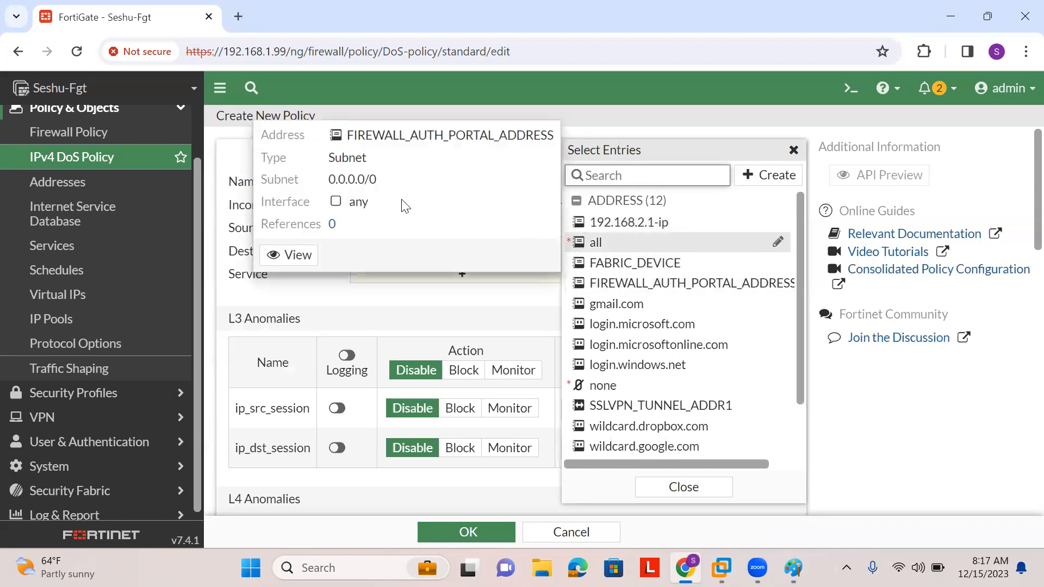
# Search Google in a new browser tab for "zoom application ip ranges" and highlight the listed IP ranges
pyautogui.hotkey('ctrl', 't')
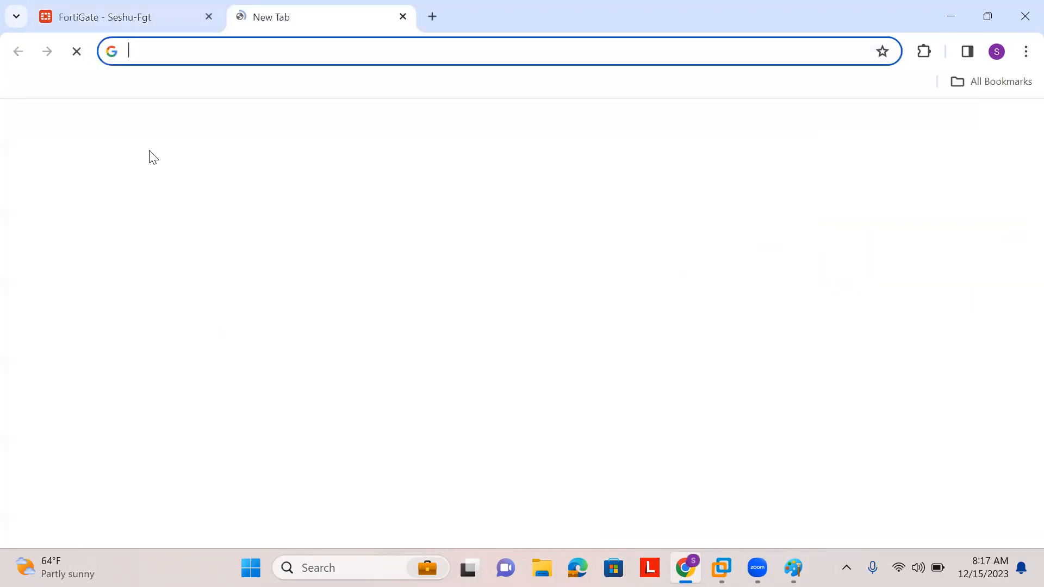
pyautogui.write('zoom ')
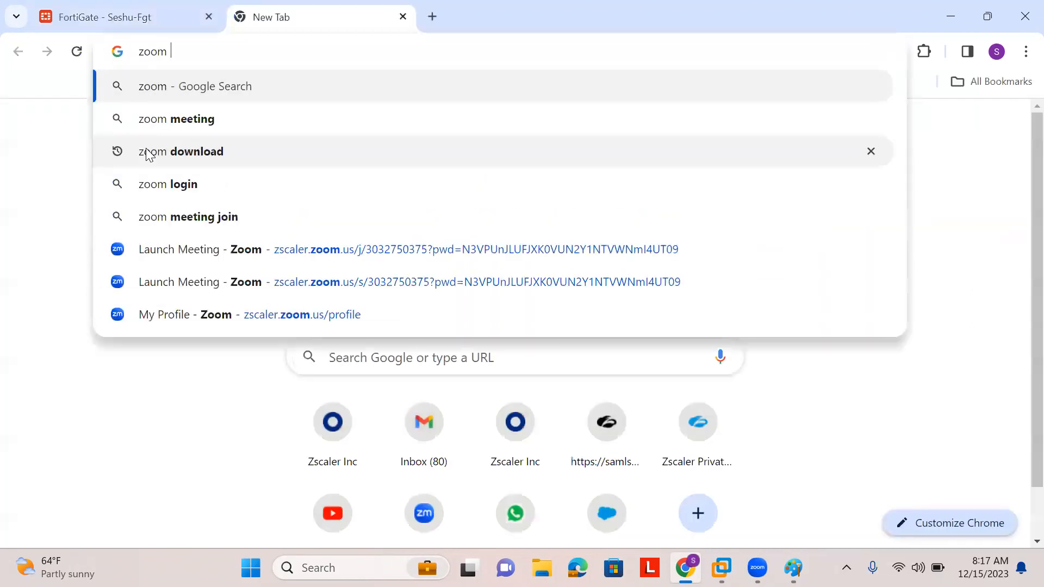
pyautogui.write('appl')
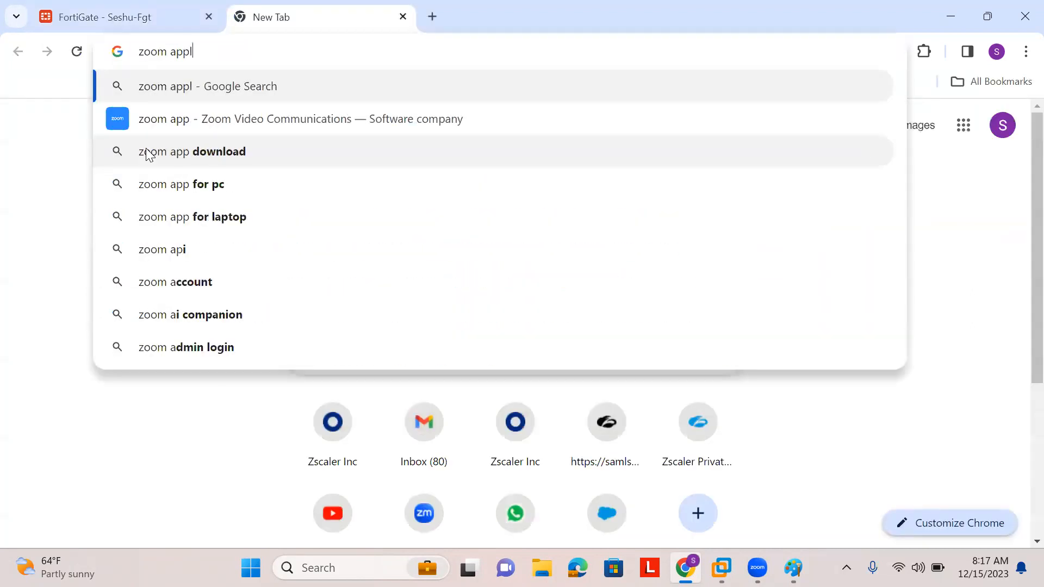
pyautogui.write('ication ip ')
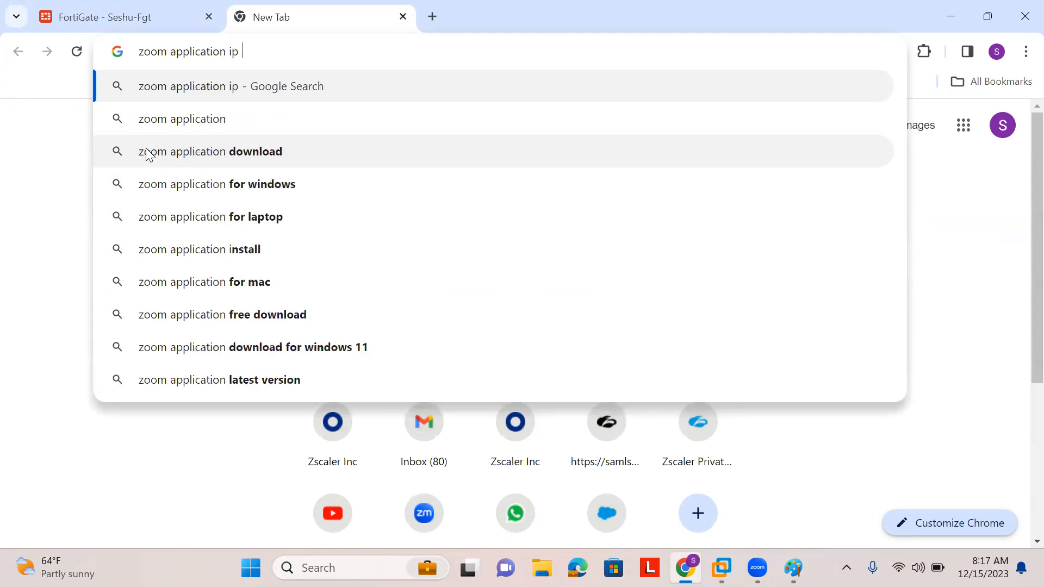
pyautogui.write('ranges')
pyautogui.press('Return')
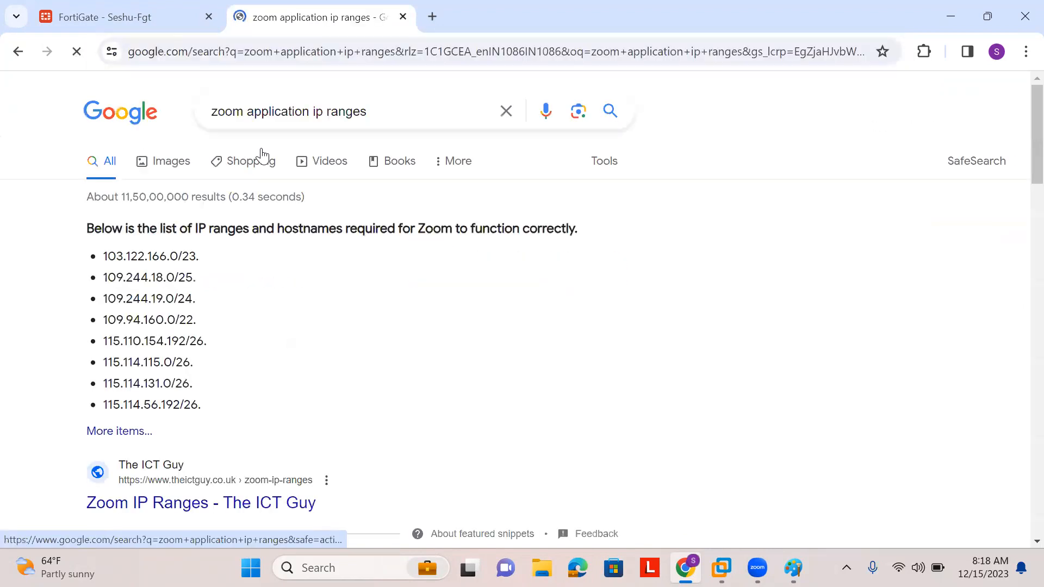
pyautogui.moveTo(60, 259); pyautogui.dragTo(280, 382)
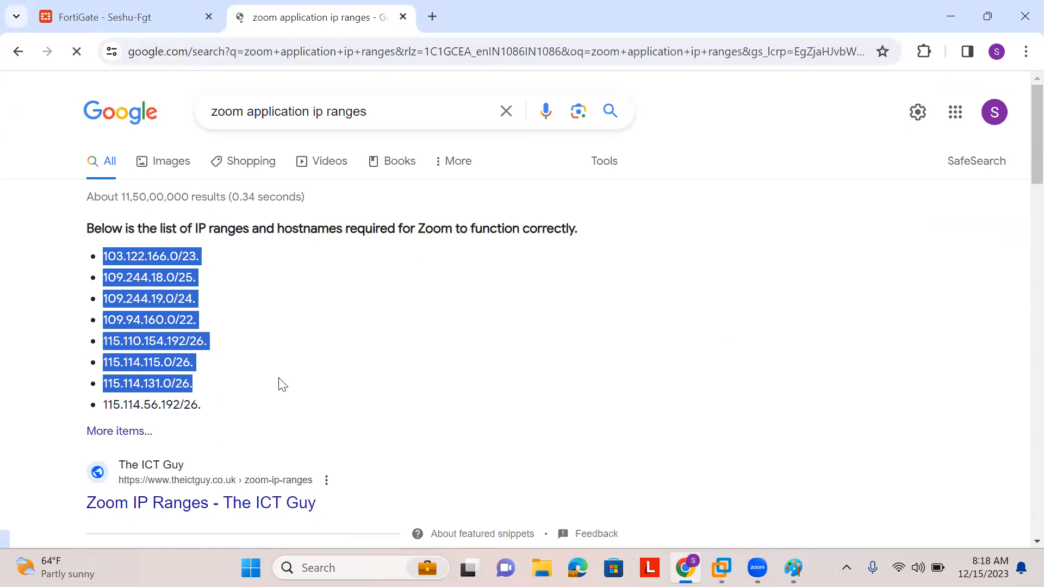
# Return to the zoom DoS policy and review its L4 anomalies from tcp_syn_flood to icmp_sweep
pyautogui.click(84, 18)
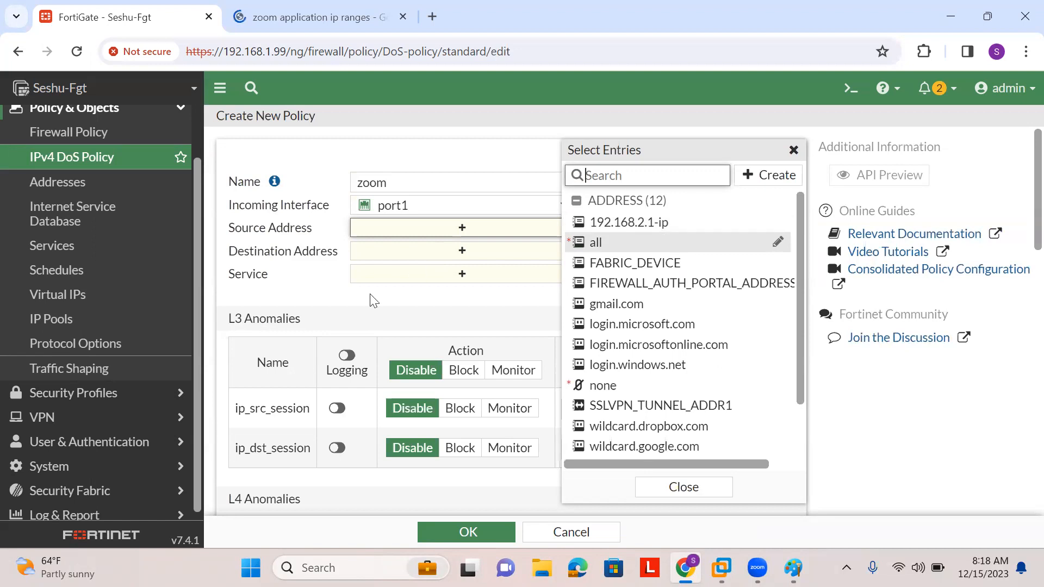
pyautogui.scroll(-5, 346, 315)
pyautogui.scroll(-1, 347, 320)
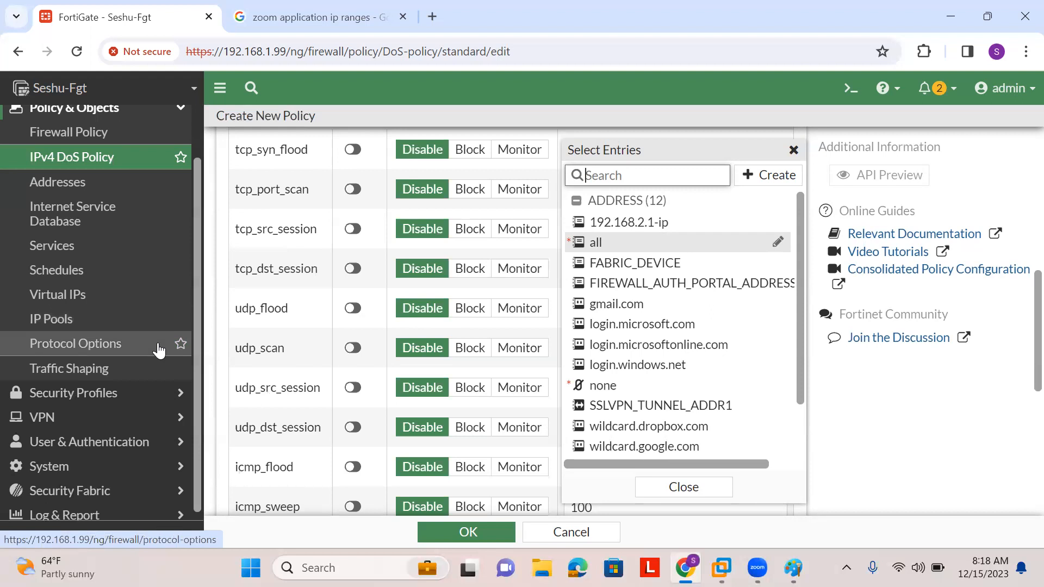
# Discard the zoom DoS policy draft and open the Anomaly logs from the Security Events summary
pyautogui.scroll(-1, 160, 350)
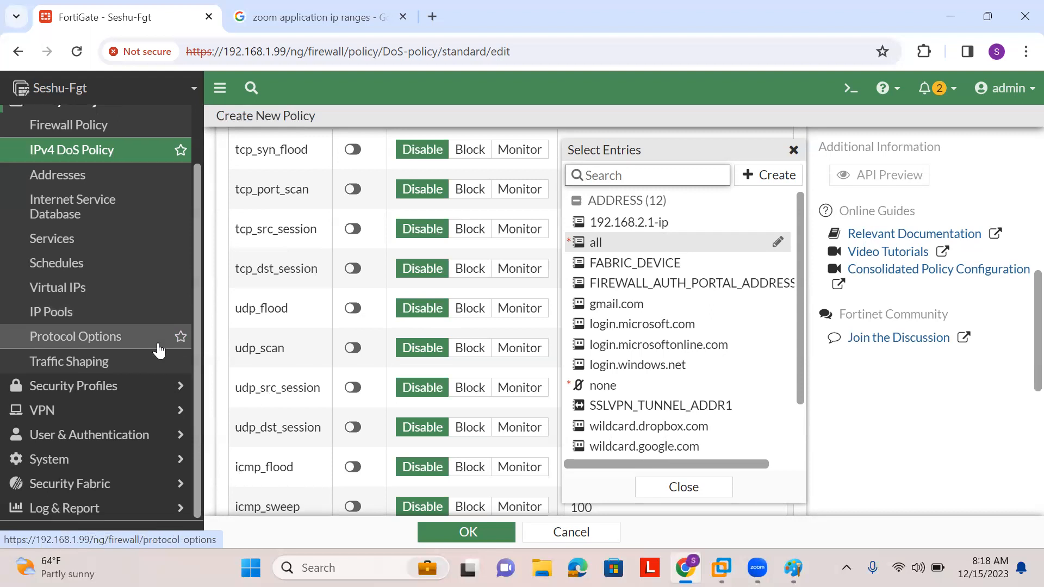
pyautogui.click(106, 519)
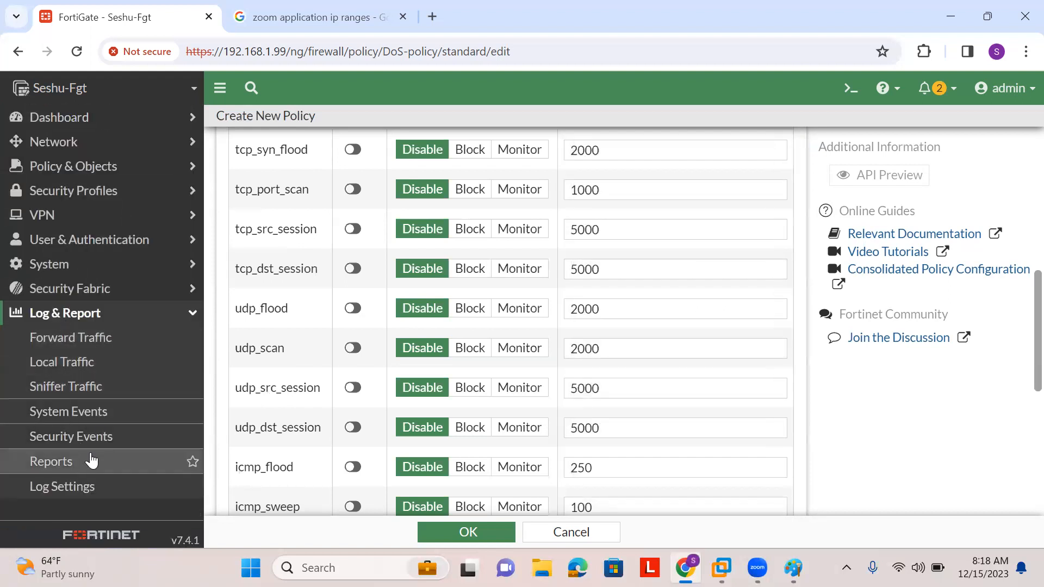
pyautogui.click(103, 437)
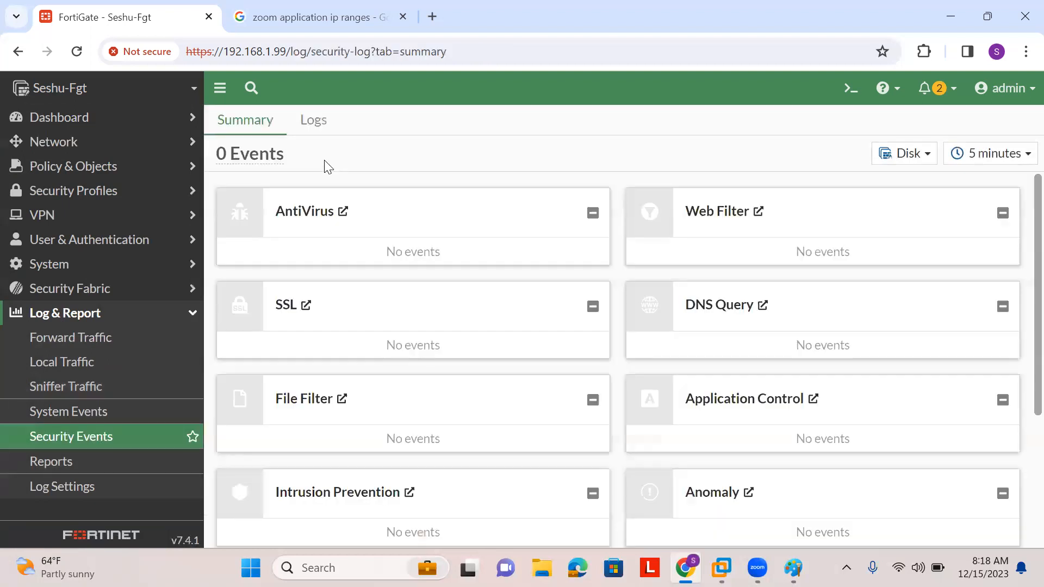
pyautogui.scroll(-4, 482, 272)
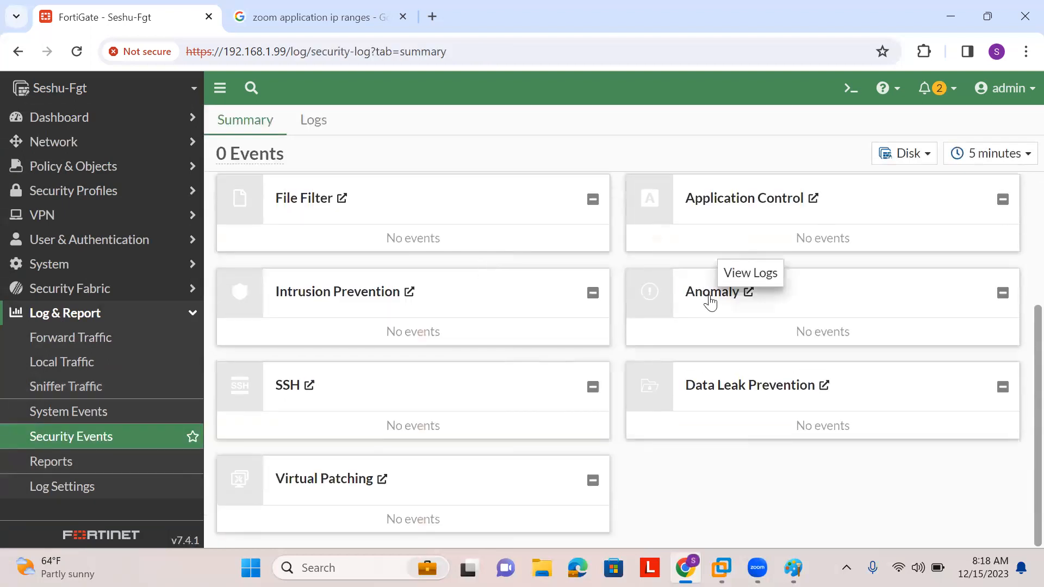
pyautogui.click(711, 296)
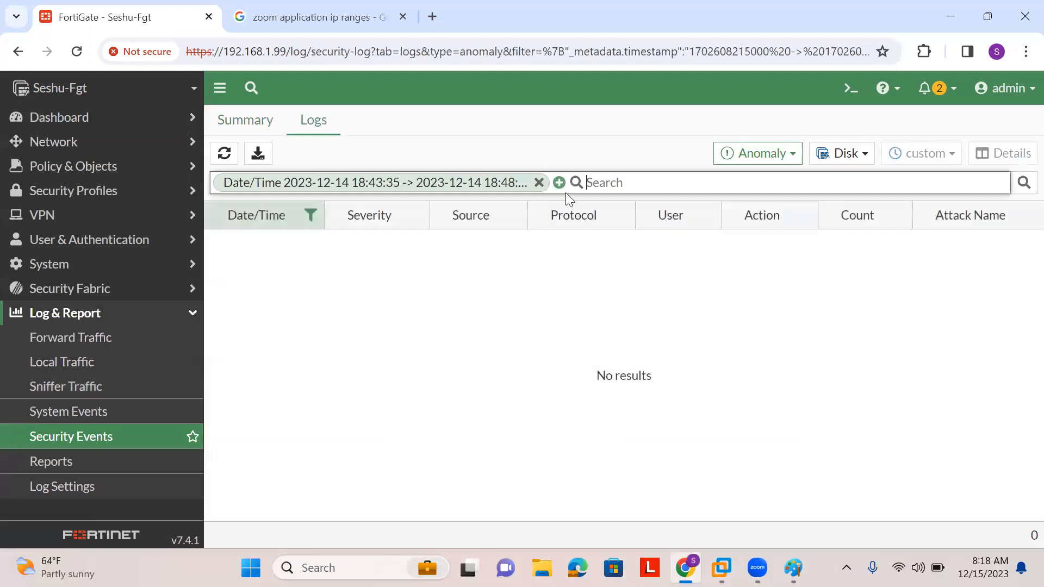
# Clear the Date/Time filter from the anomaly logs and set the log location to Memory
pyautogui.click(538, 183)
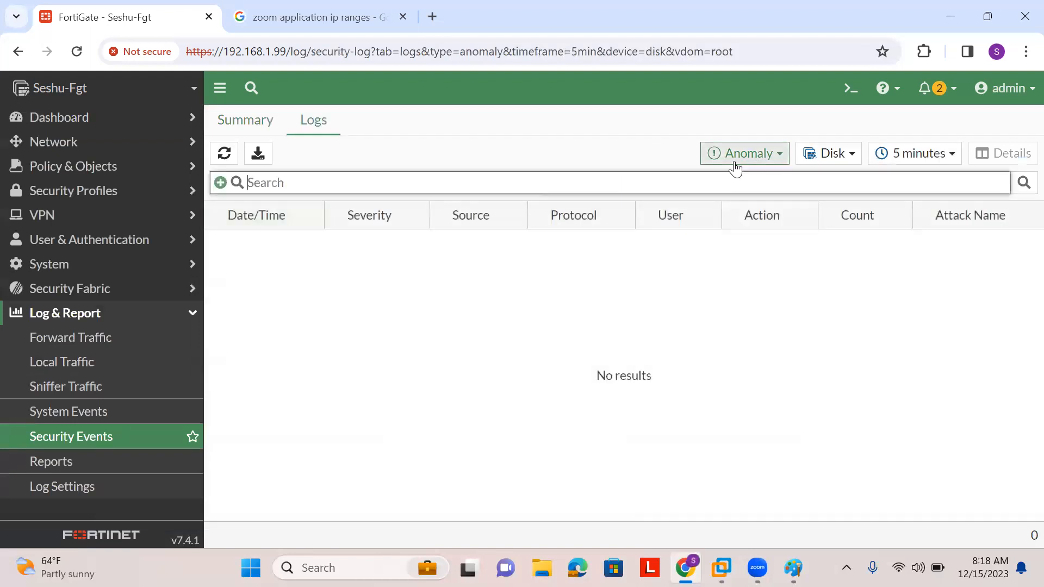
pyautogui.click(840, 155)
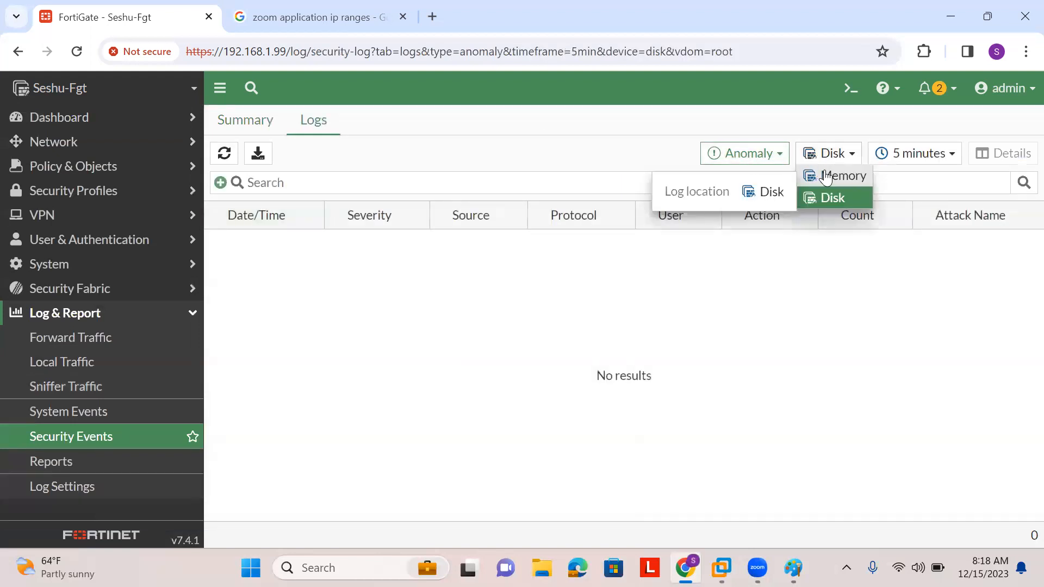
pyautogui.click(825, 176)
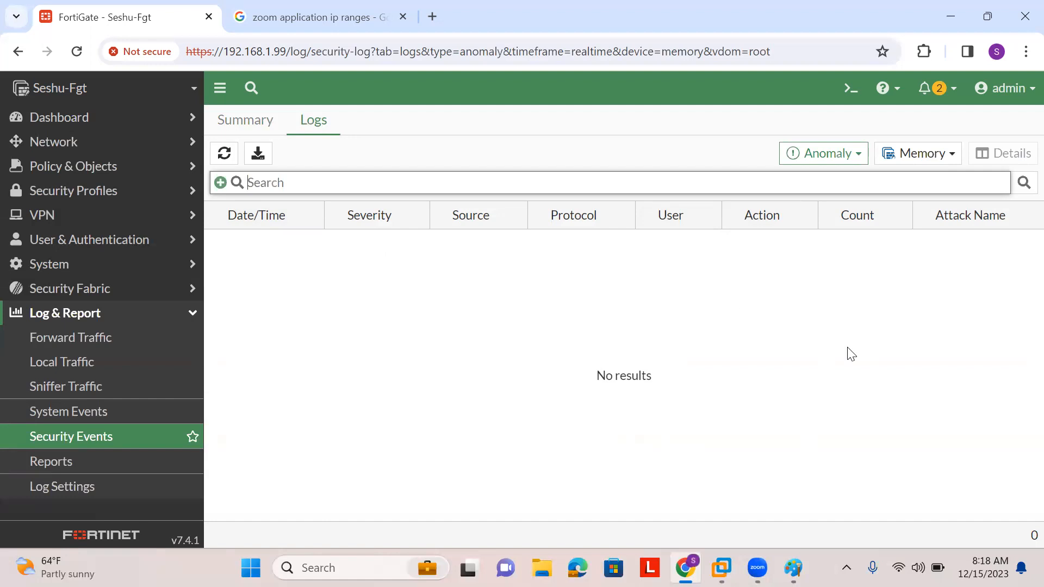
pyautogui.click(132, 168)
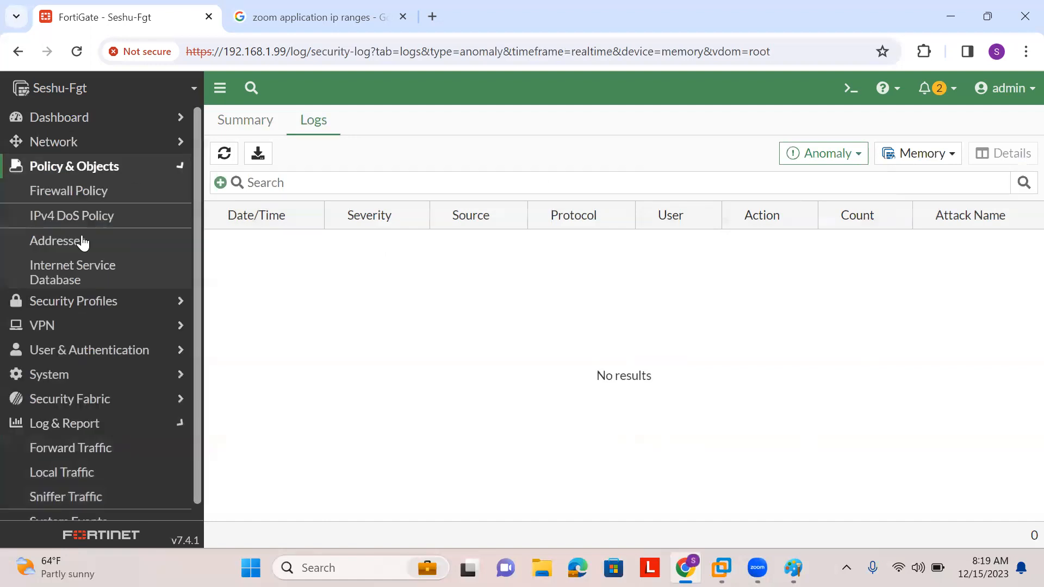
pyautogui.click(79, 217)
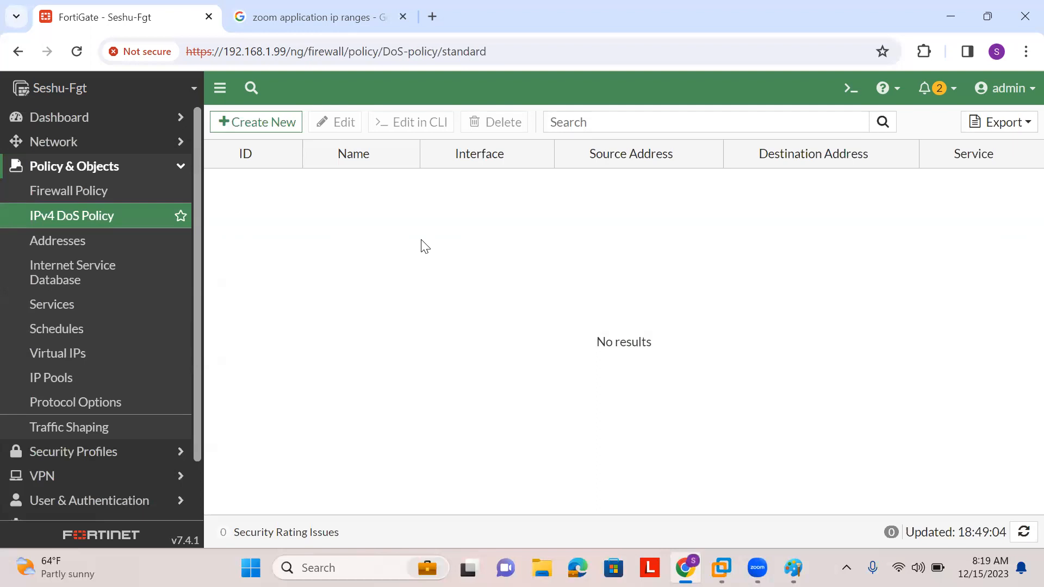
pyautogui.click(276, 128)
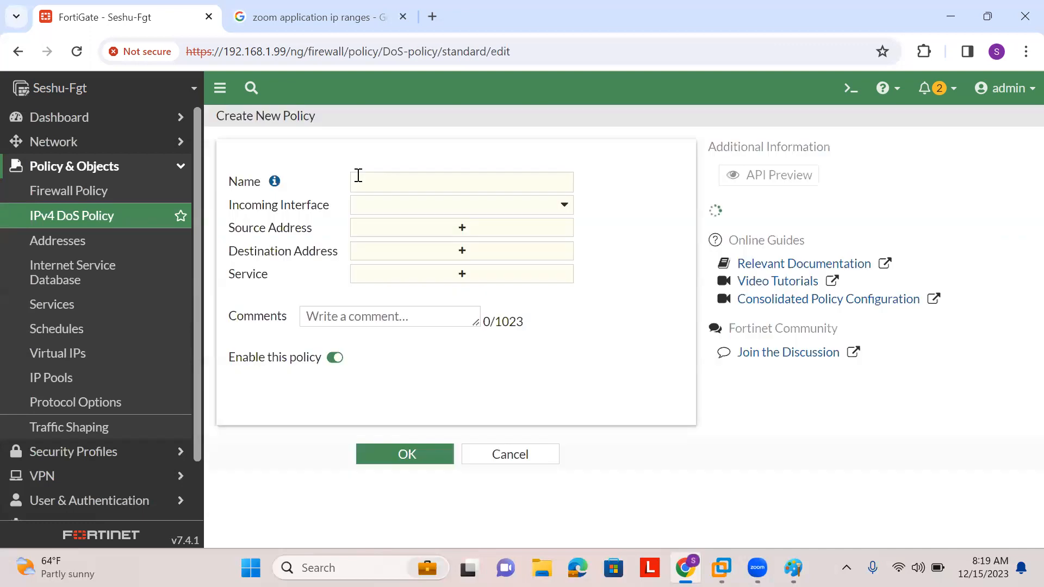
pyautogui.click(386, 177)
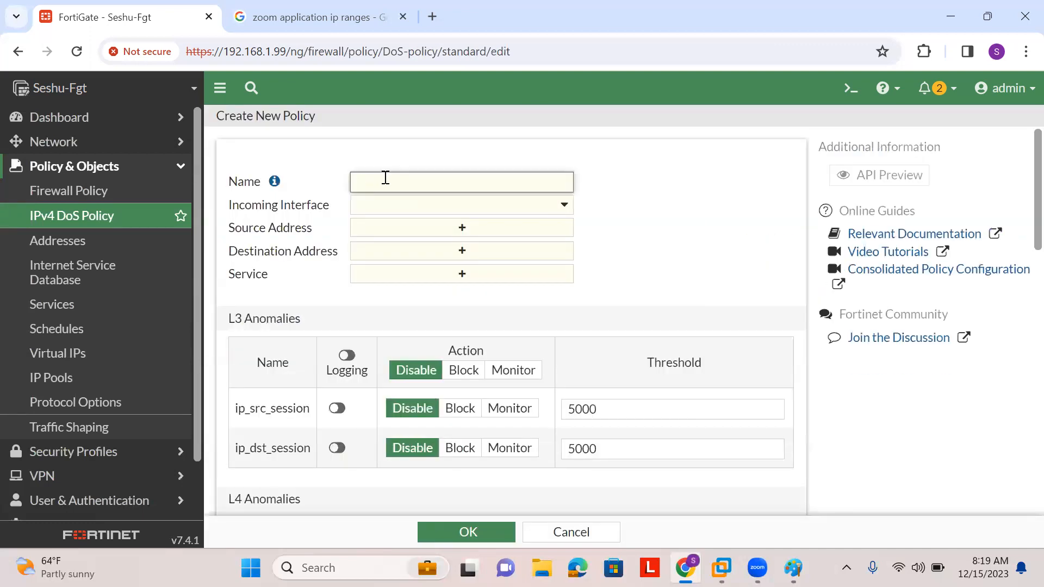
pyautogui.write('dos')
pyautogui.press('BackSpace')
pyautogui.press('BackSpace')
pyautogui.press('BackSpace')
pyautogui.click(75, 217)
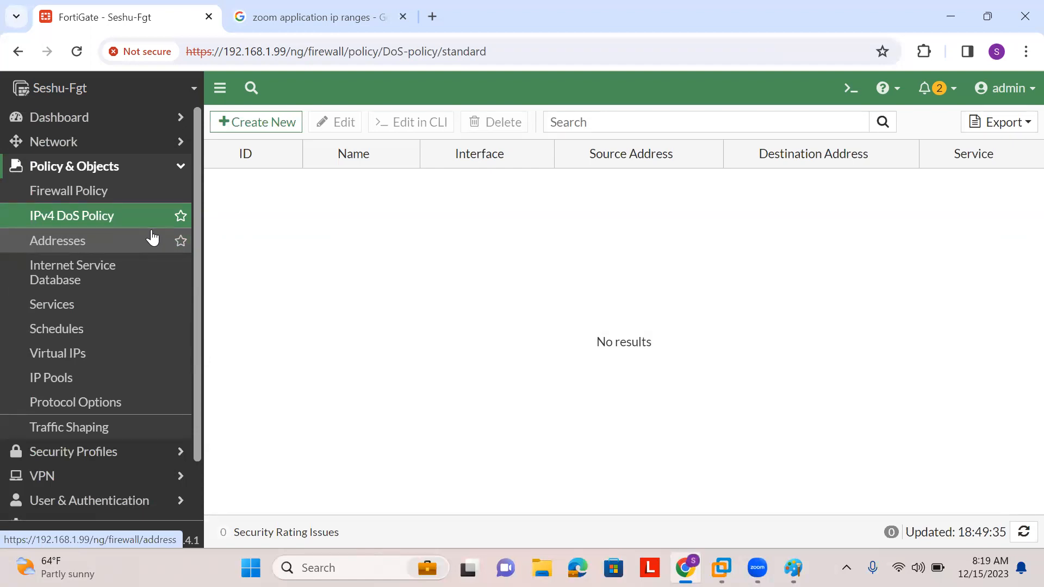
# Start a new IPv4 DoS policy and review its L3 and L4 anomalies down to udp_dst_session
pyautogui.scroll(-1, 42, 373)
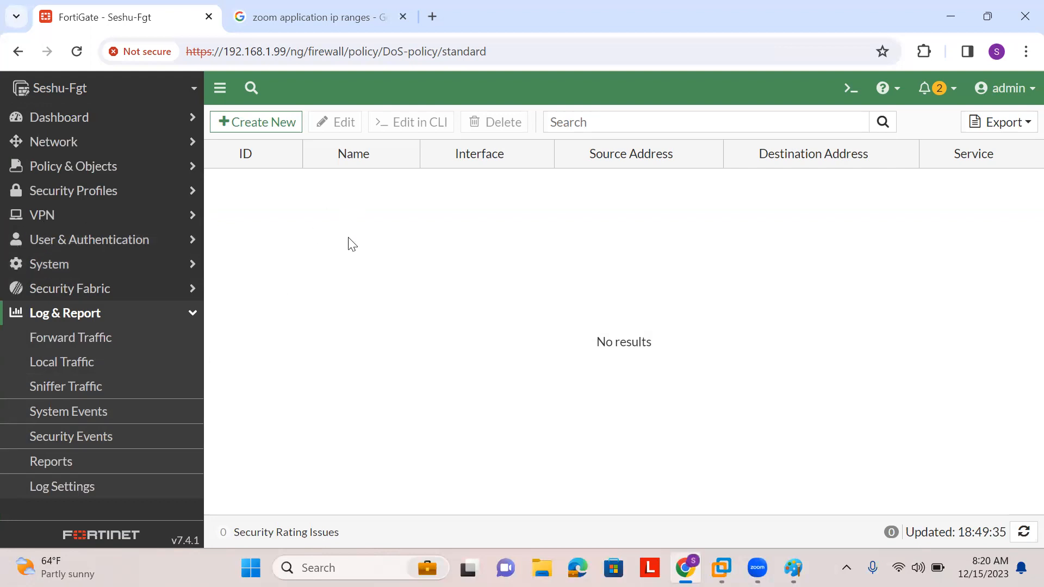
pyautogui.click(116, 173)
pyautogui.click(78, 219)
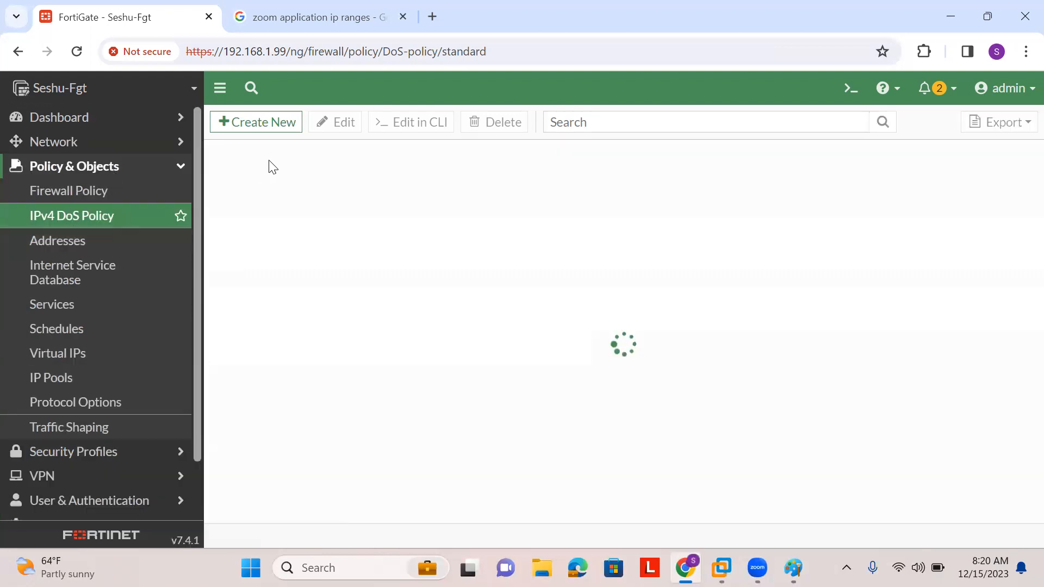
pyautogui.click(287, 126)
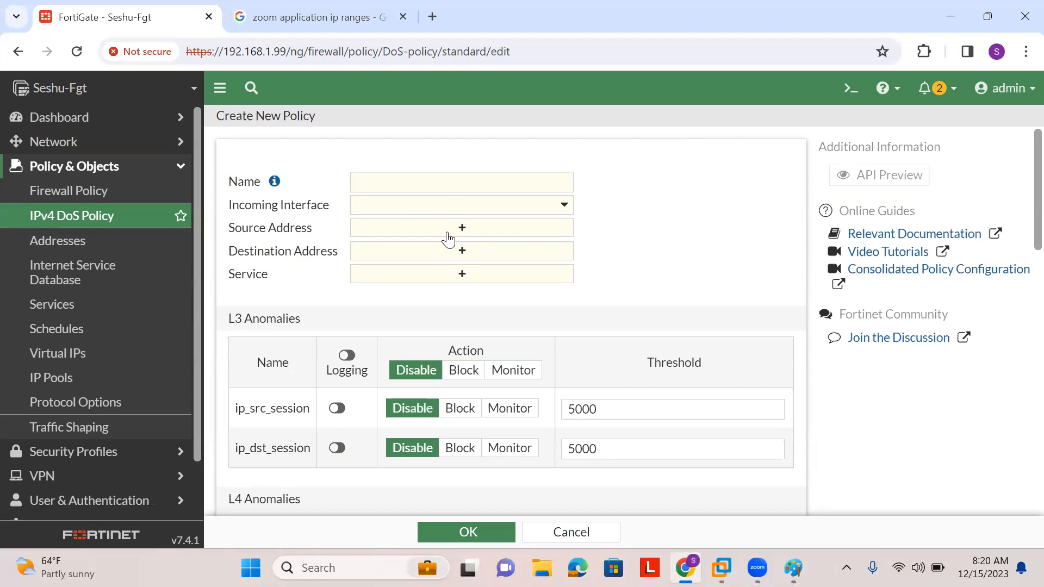
pyautogui.scroll(-1, 521, 250)
pyautogui.scroll(-1, 505, 246)
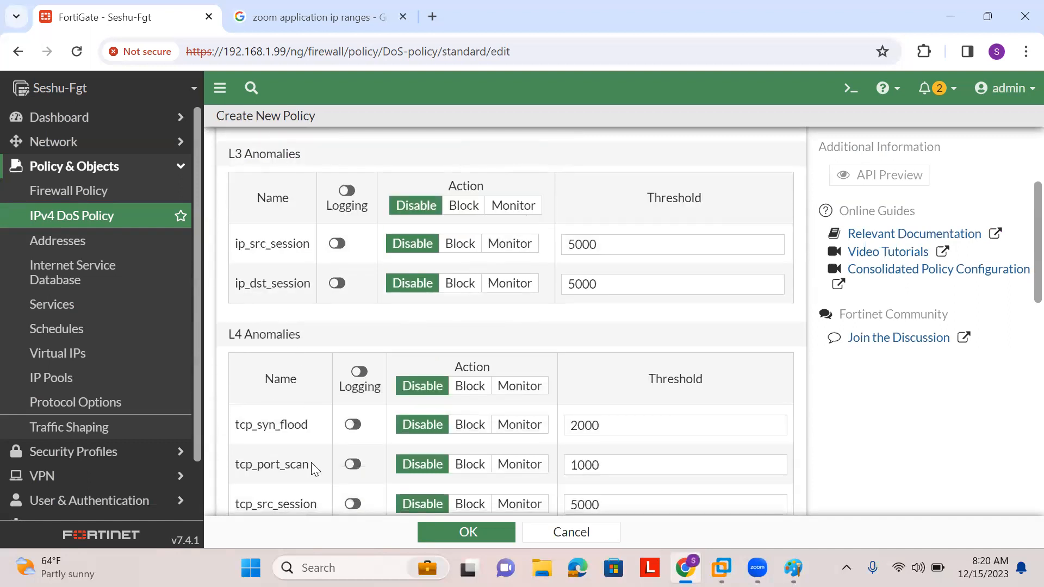
pyautogui.scroll(-1, 421, 412)
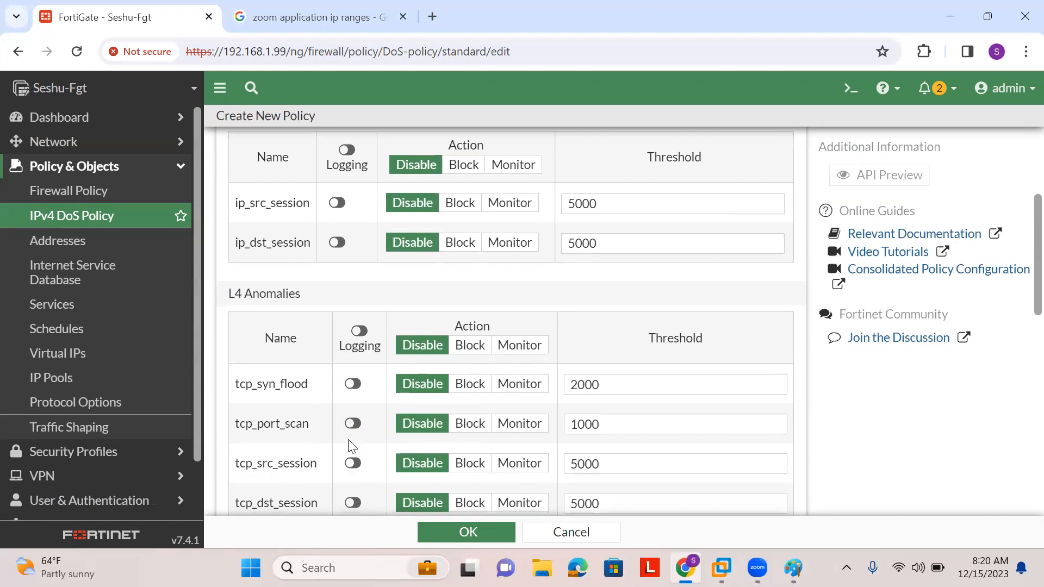
pyautogui.scroll(-3, 350, 442)
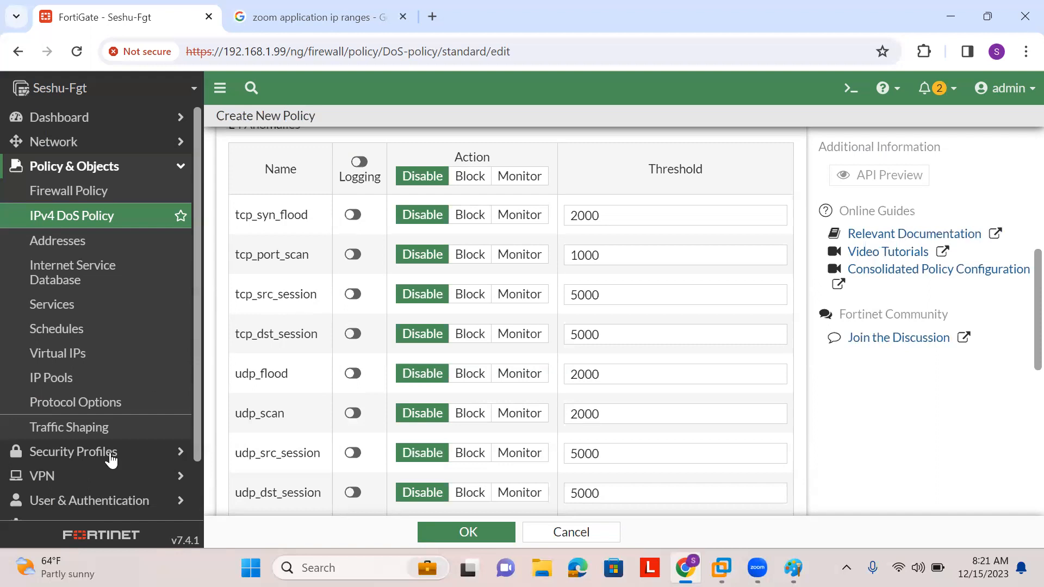
# Leave the policy form, open the Anomaly logs in Security Events and remove their Date/Time filter
pyautogui.scroll(-2, 109, 462)
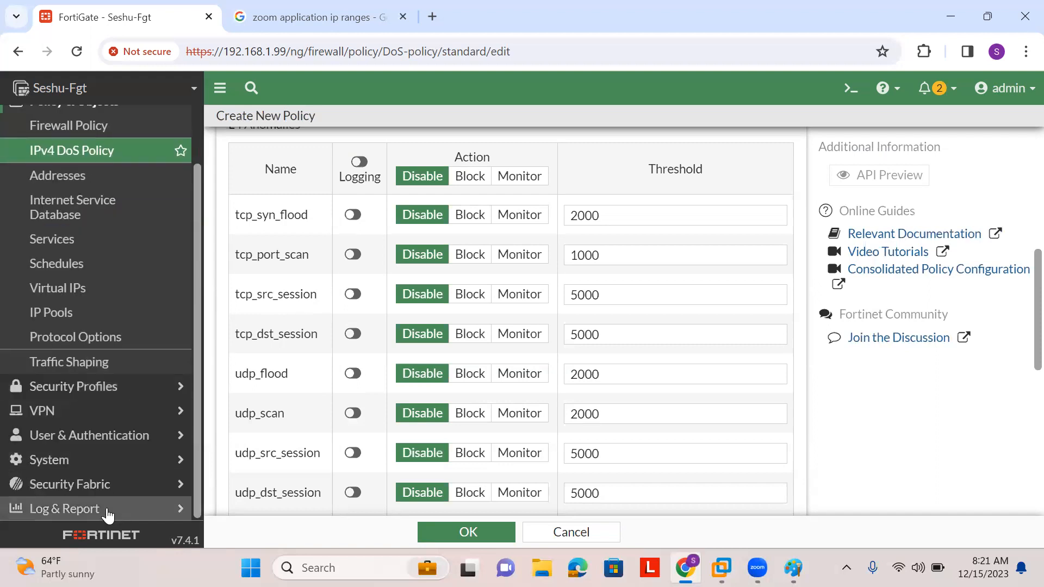
pyautogui.click(107, 511)
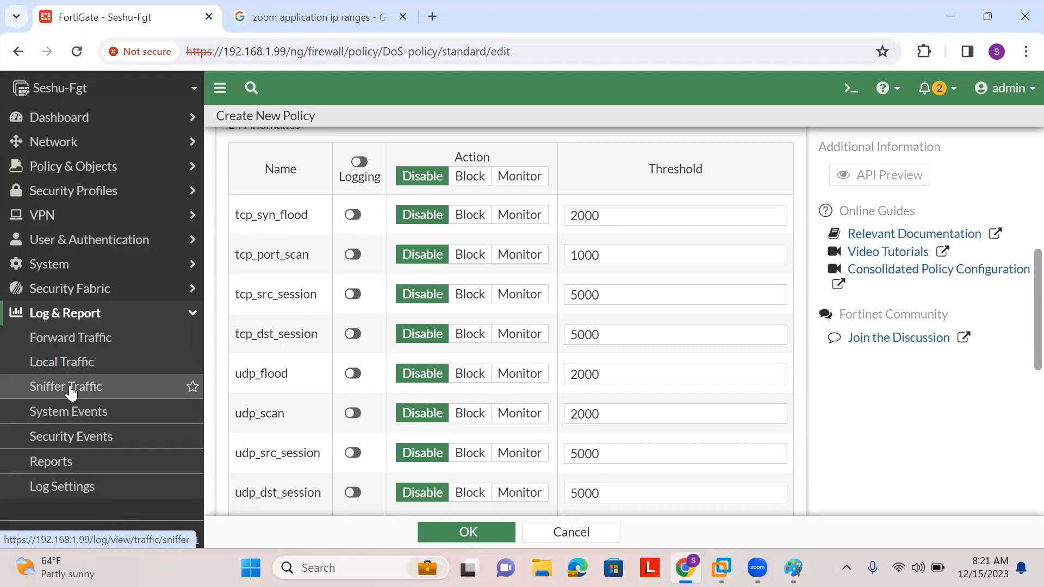
pyautogui.click(83, 438)
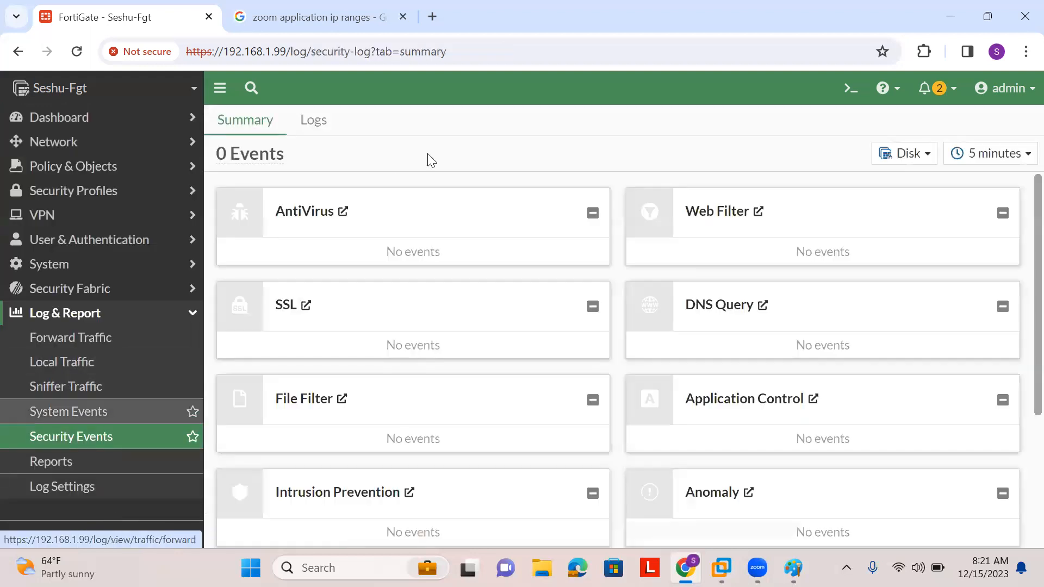
pyautogui.click(724, 499)
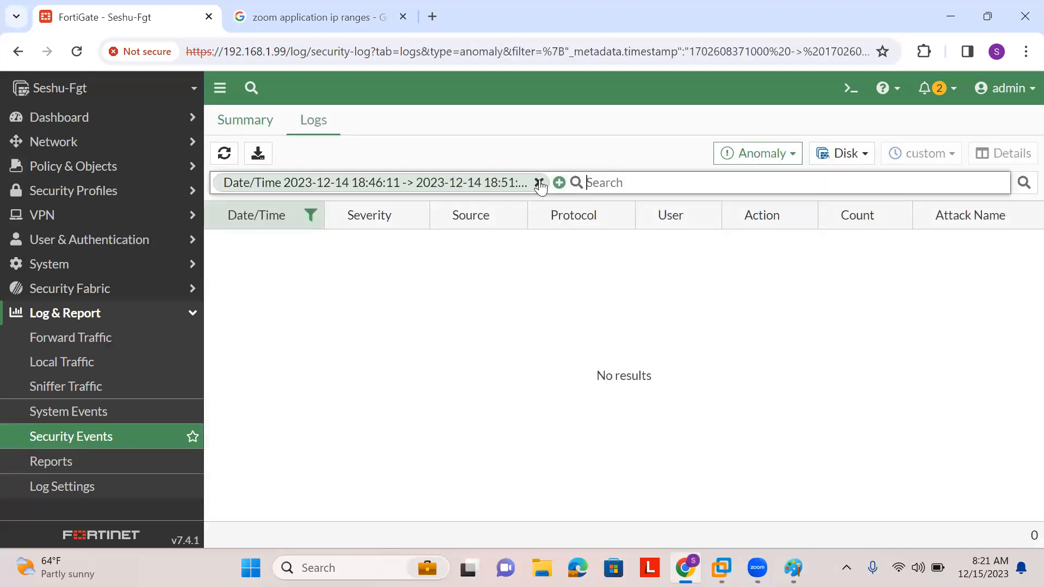
pyautogui.click(539, 183)
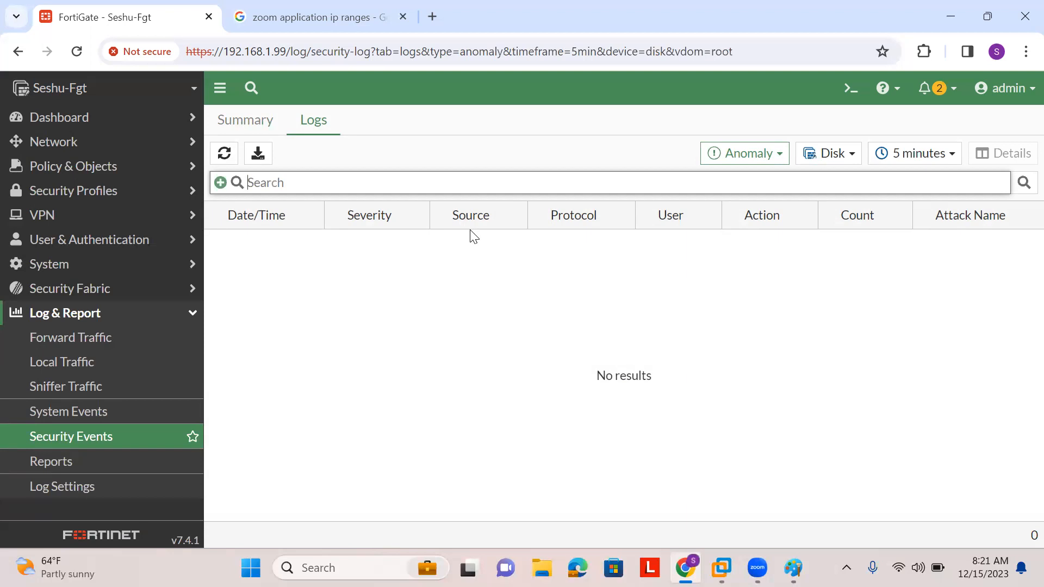
# Filter the anomaly logs by Destination overlapping 1.1.1.1
pyautogui.click(220, 183)
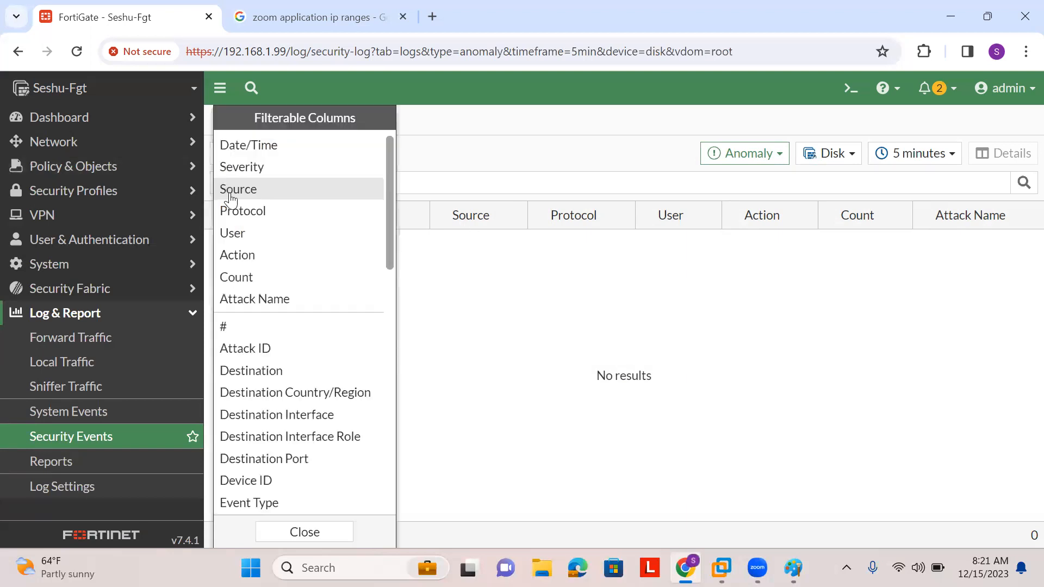
pyautogui.scroll(-2, 273, 314)
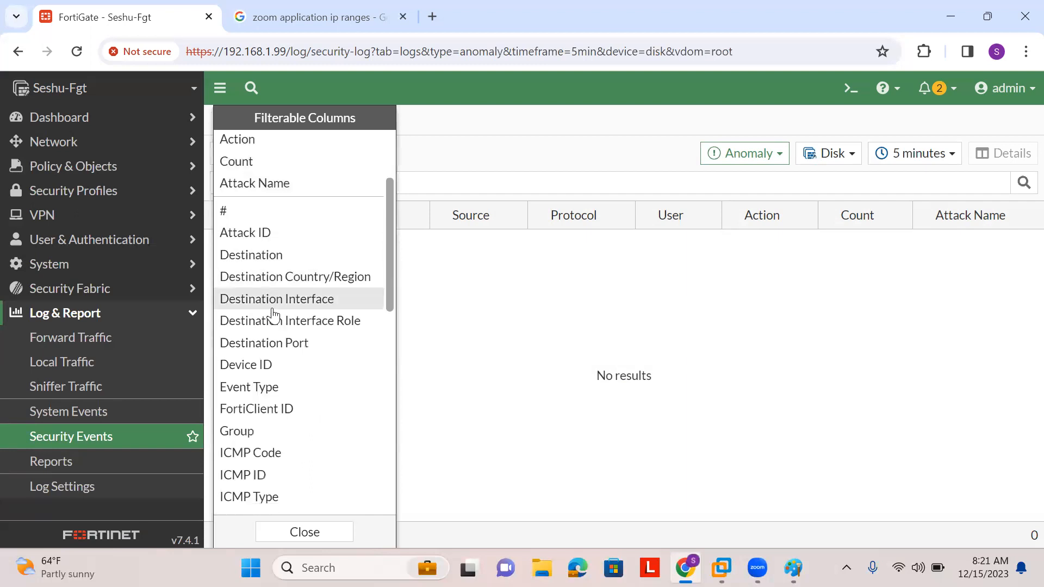
pyautogui.click(268, 247)
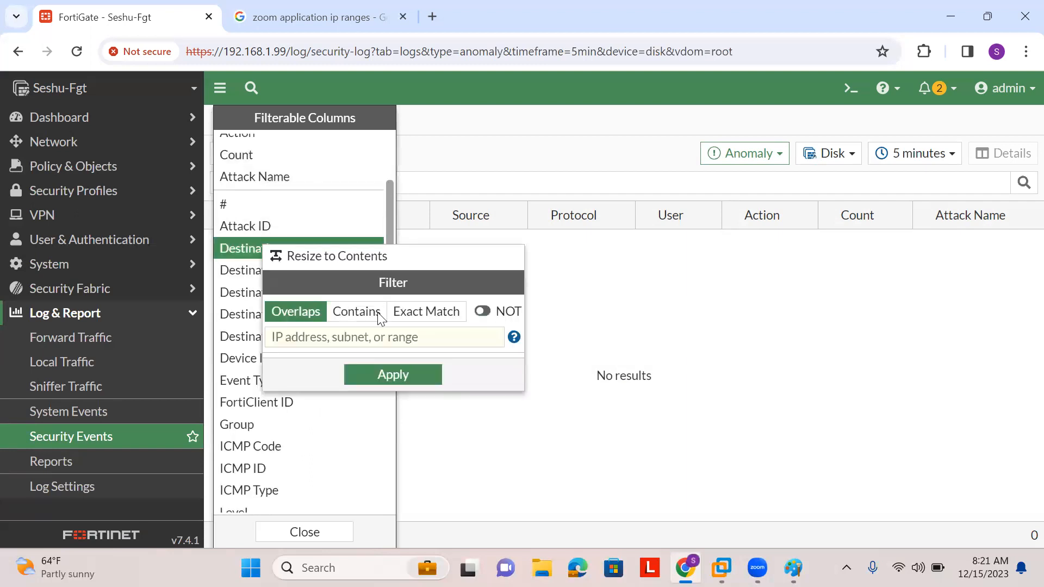
pyautogui.click(409, 338)
pyautogui.write('1.1.1.1')
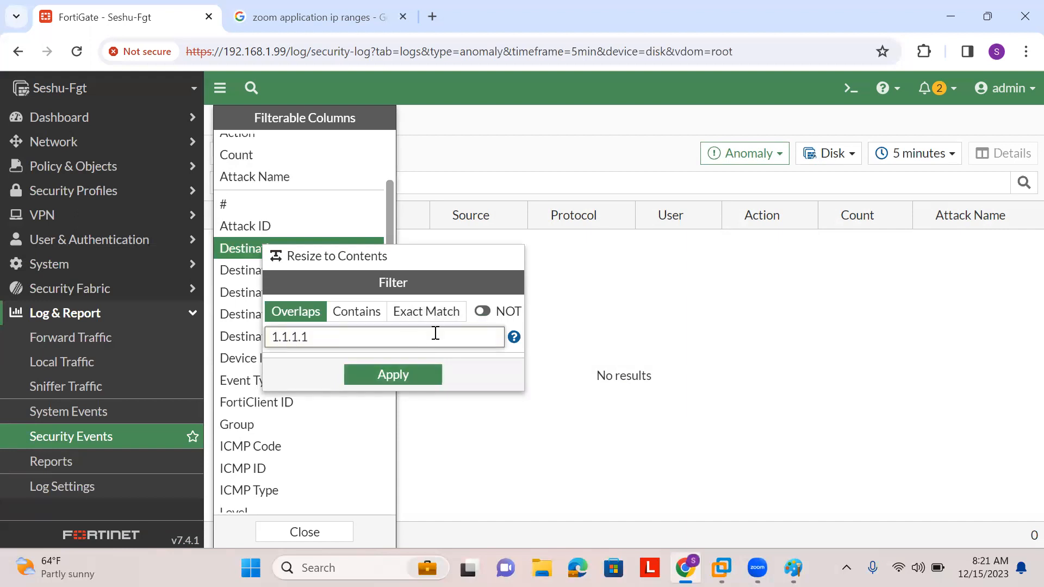
pyautogui.click(382, 381)
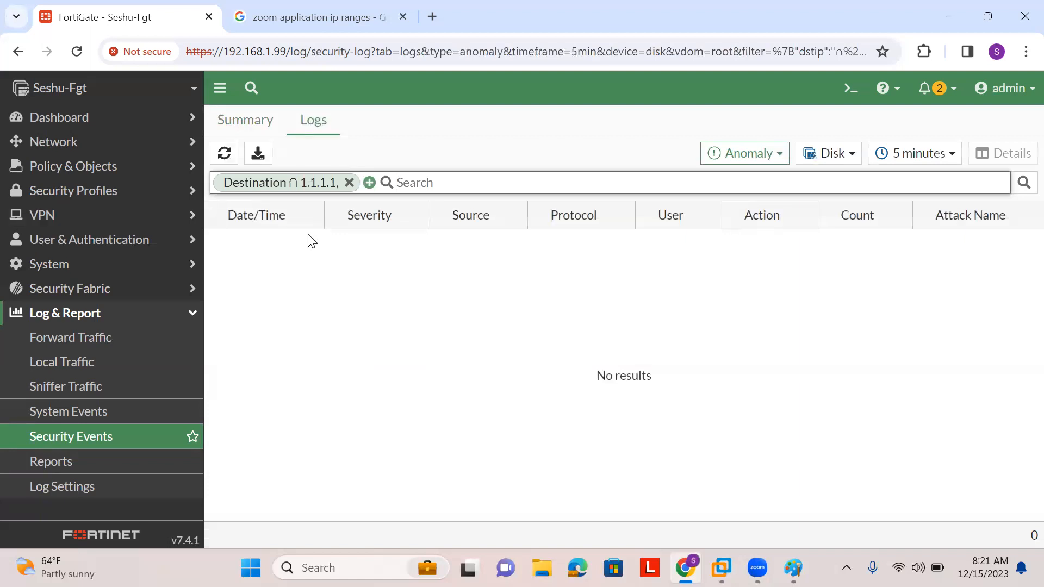
# Start a new IPv4 DoS policy and begin creating a new address object for its source address
pyautogui.click(111, 168)
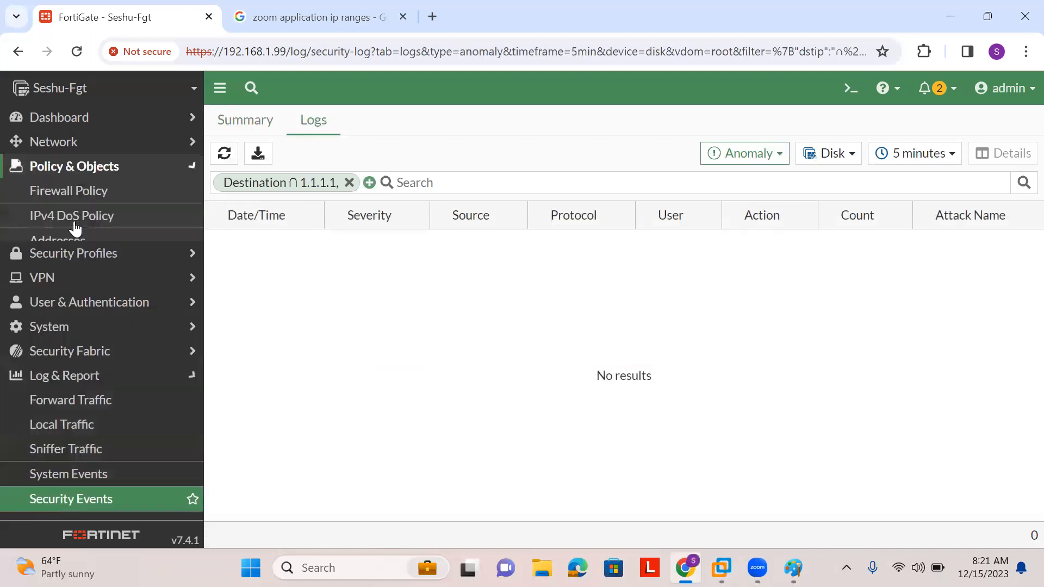
pyautogui.click(103, 216)
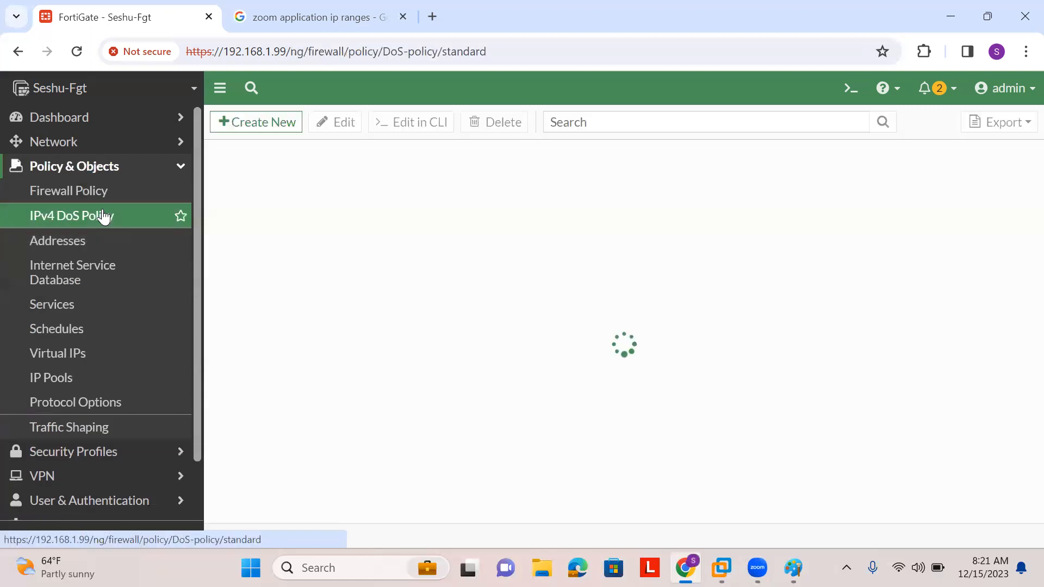
pyautogui.click(272, 126)
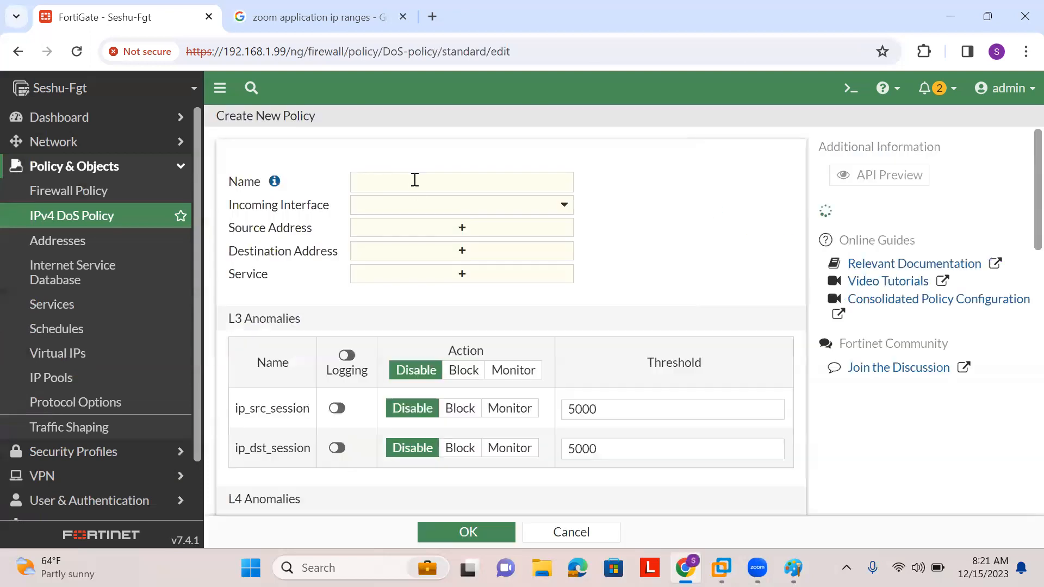
pyautogui.click(462, 227)
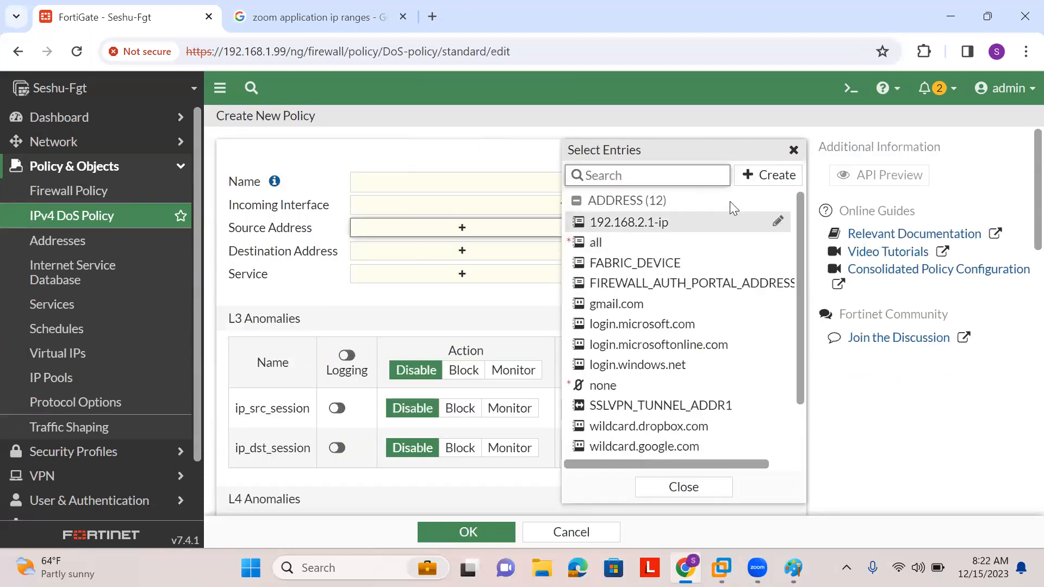
pyautogui.click(757, 175)
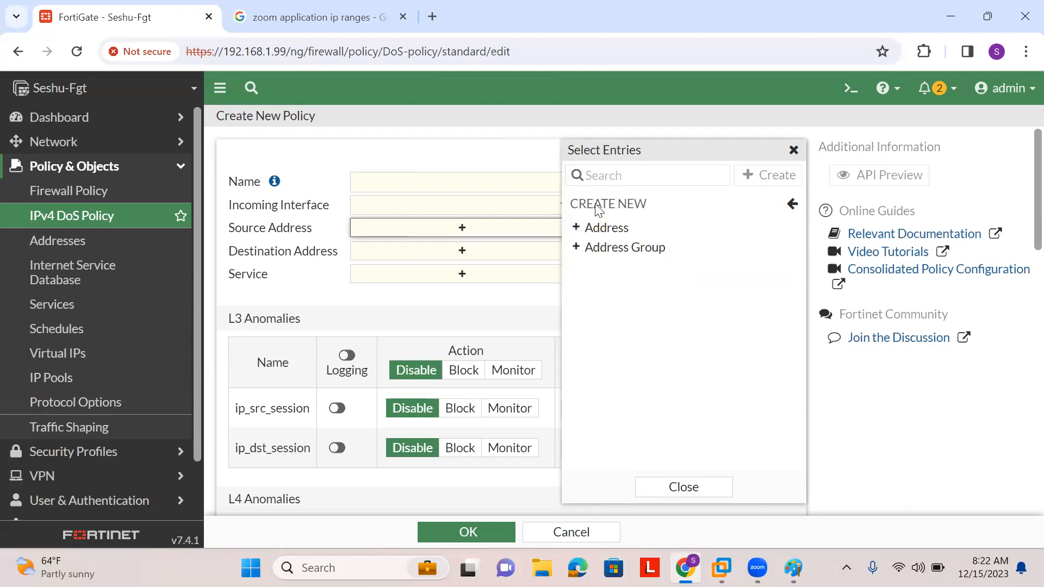
pyautogui.click(604, 227)
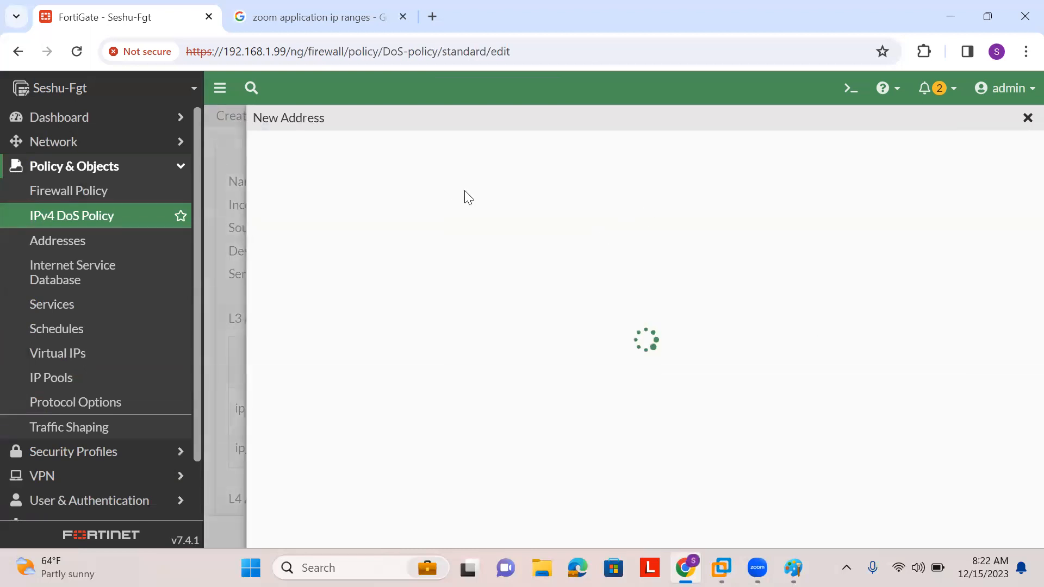
# Name the new address 1.1.1.1, keeping its interface as any
pyautogui.click(501, 172)
pyautogui.write('1.1.1.1')
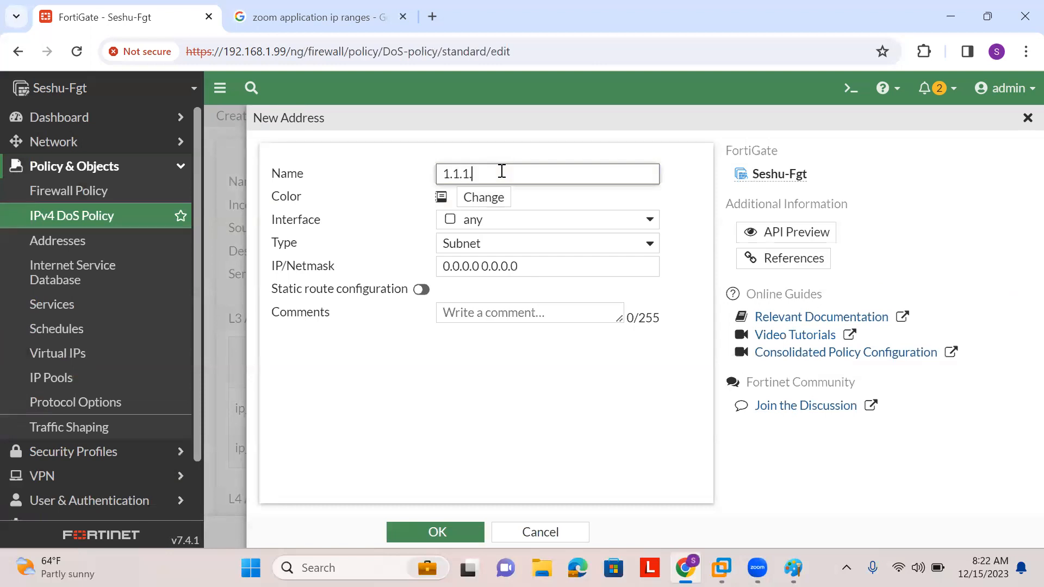
pyautogui.write('/32')
pyautogui.click(495, 219)
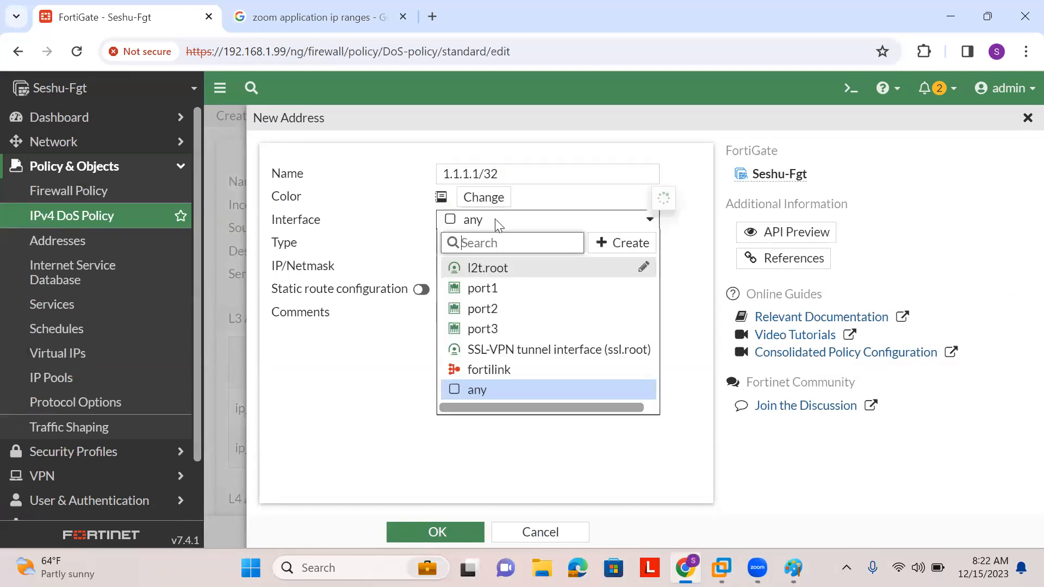
pyautogui.click(503, 168)
pyautogui.click(503, 168)
pyautogui.press('BackSpace')
pyautogui.press('BackSpace')
pyautogui.press('BackSpace')
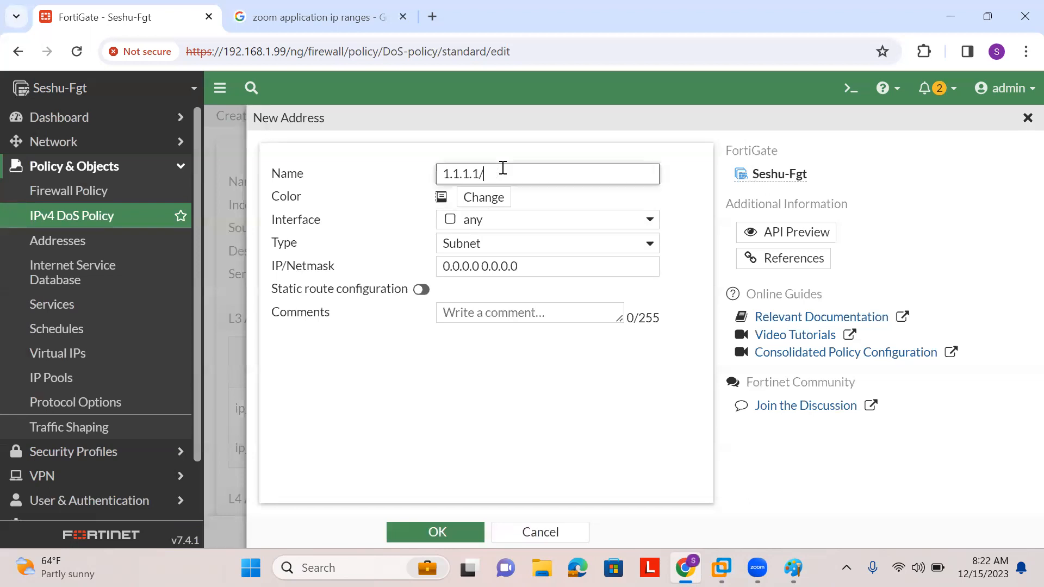
# Set the new address's IP/Netmask to 1.1.1.1/32 and save the address
pyautogui.click(524, 267)
pyautogui.hotkey('ctrl', 'a')
pyautogui.write('1.1.1.1/32')
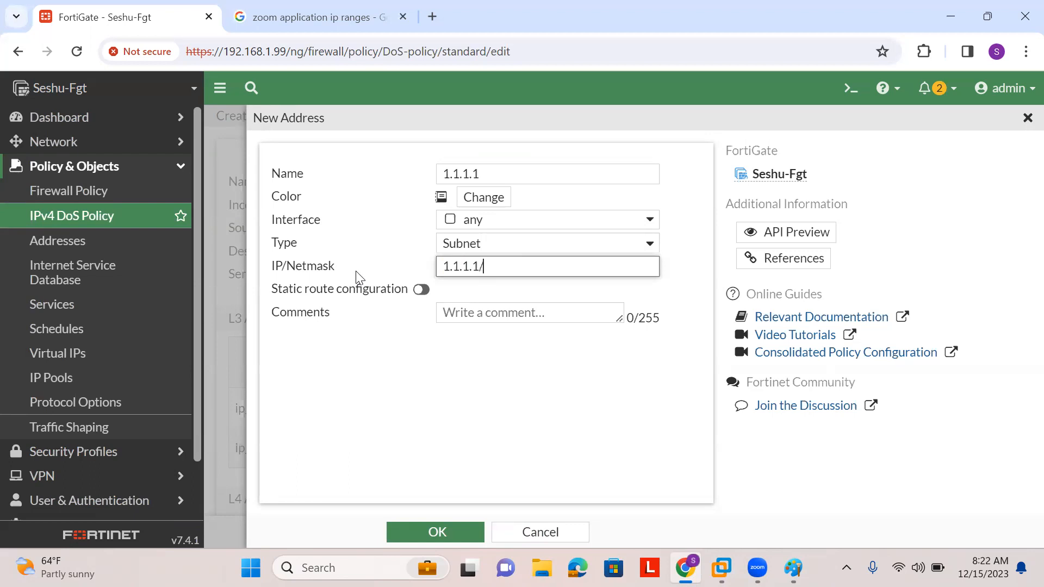
pyautogui.click(455, 535)
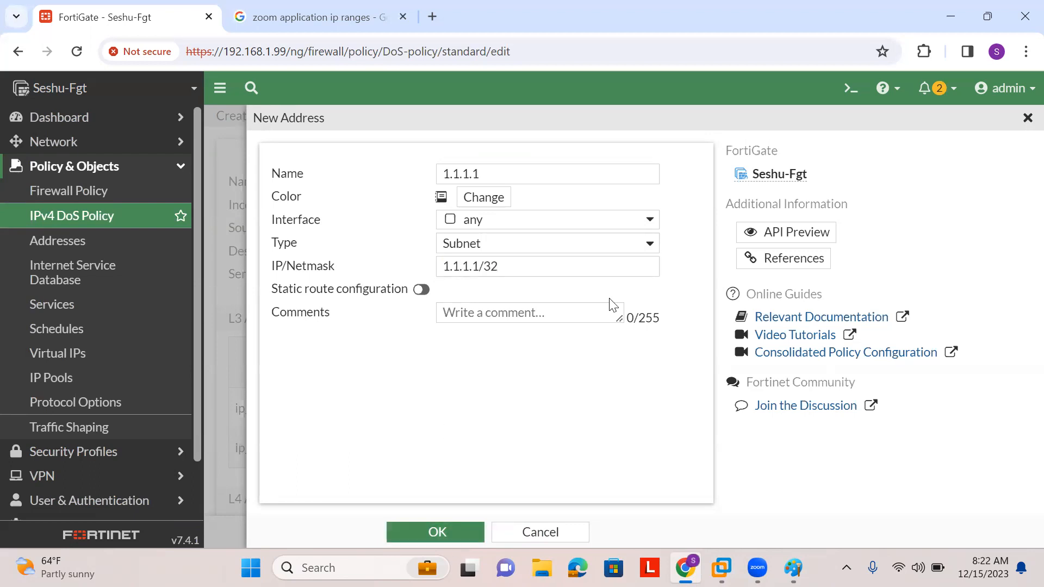
pyautogui.click(478, 530)
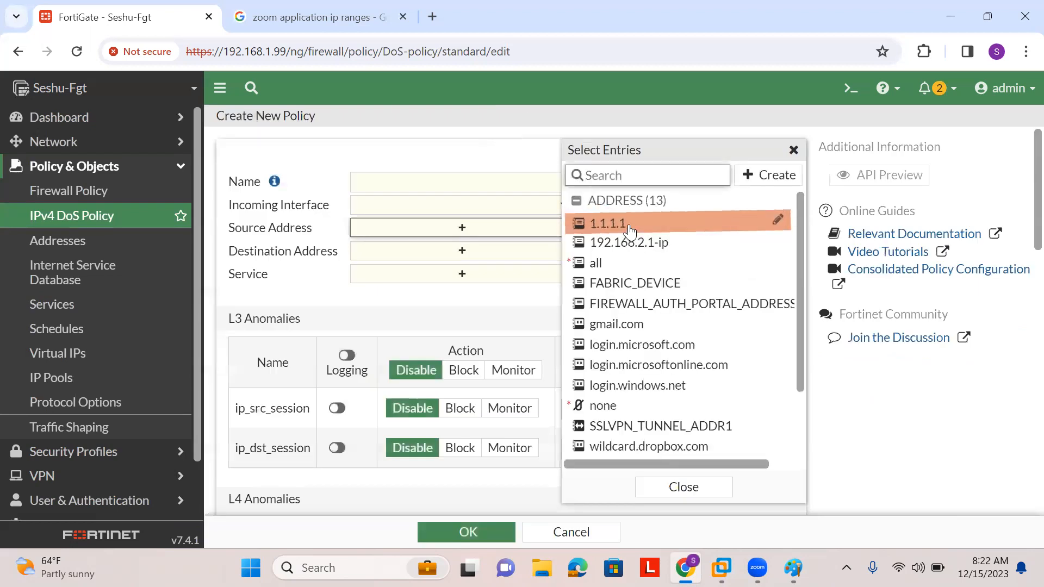
# Draft the policy with source address 1.1.1.1 and destination all, look over its L4 anomalies, and discard it
pyautogui.click(633, 226)
pyautogui.click(402, 278)
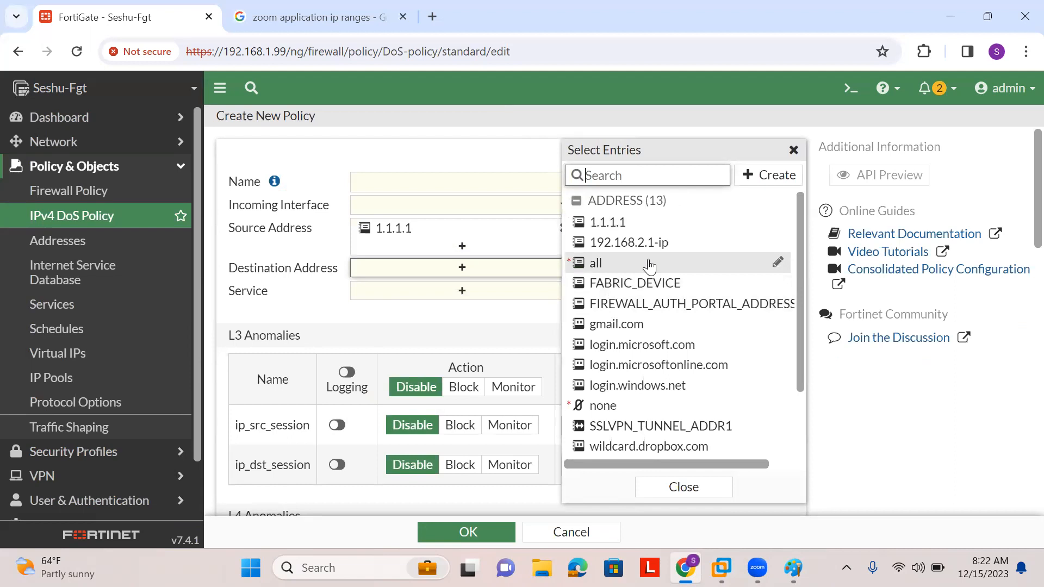
pyautogui.click(646, 263)
pyautogui.scroll(-5, 377, 367)
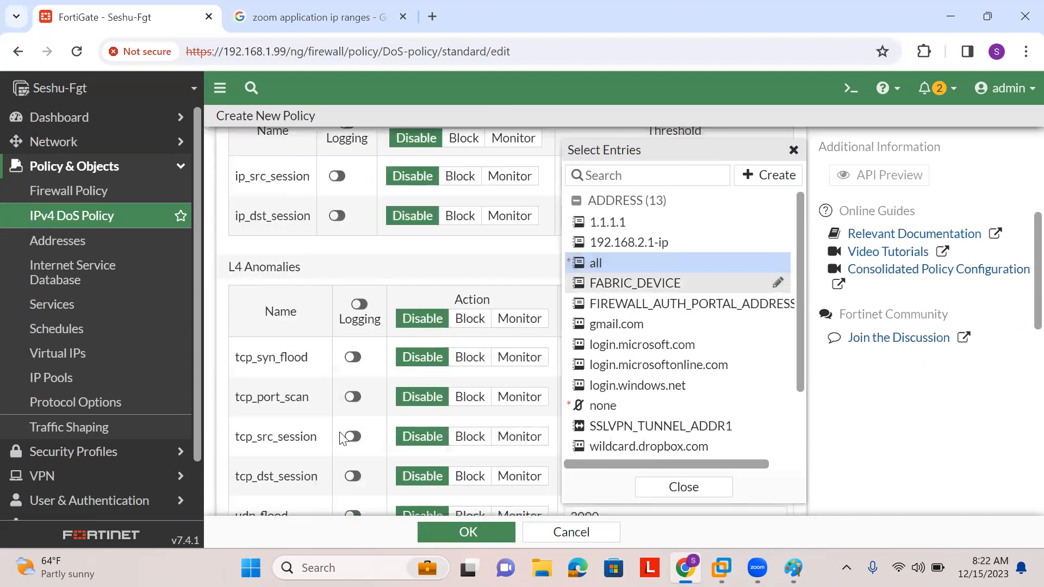
pyautogui.scroll(-3, 340, 433)
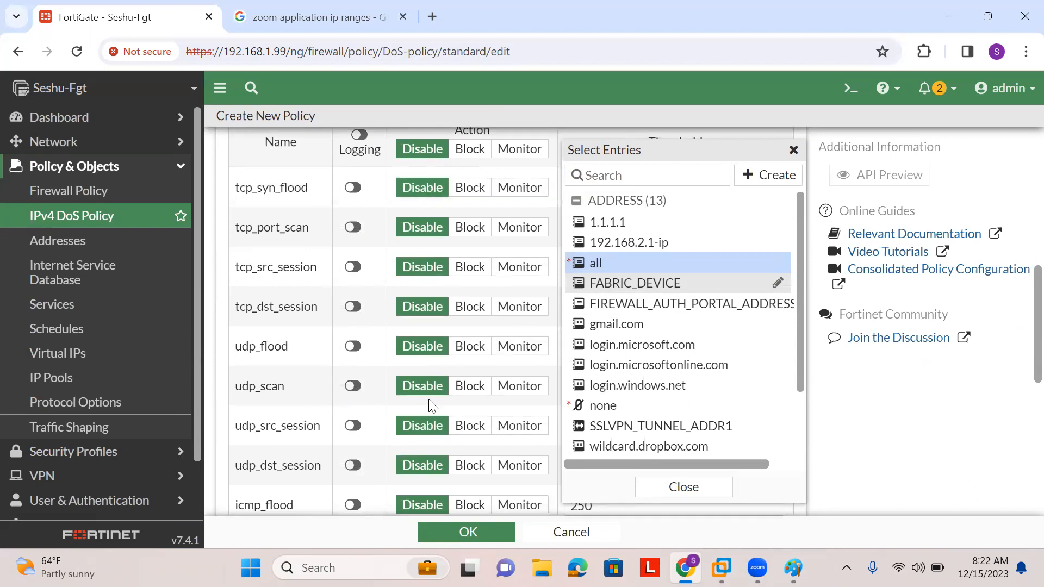
pyautogui.click(564, 537)
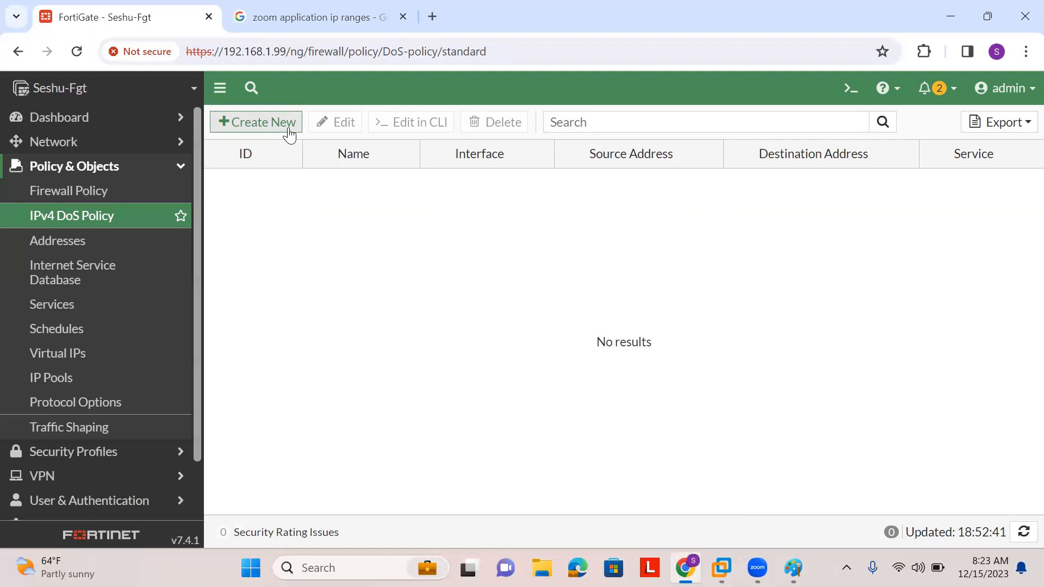
# Switch to Paint and start a new blank canvas, discarding the existing drawing
pyautogui.click(288, 129)
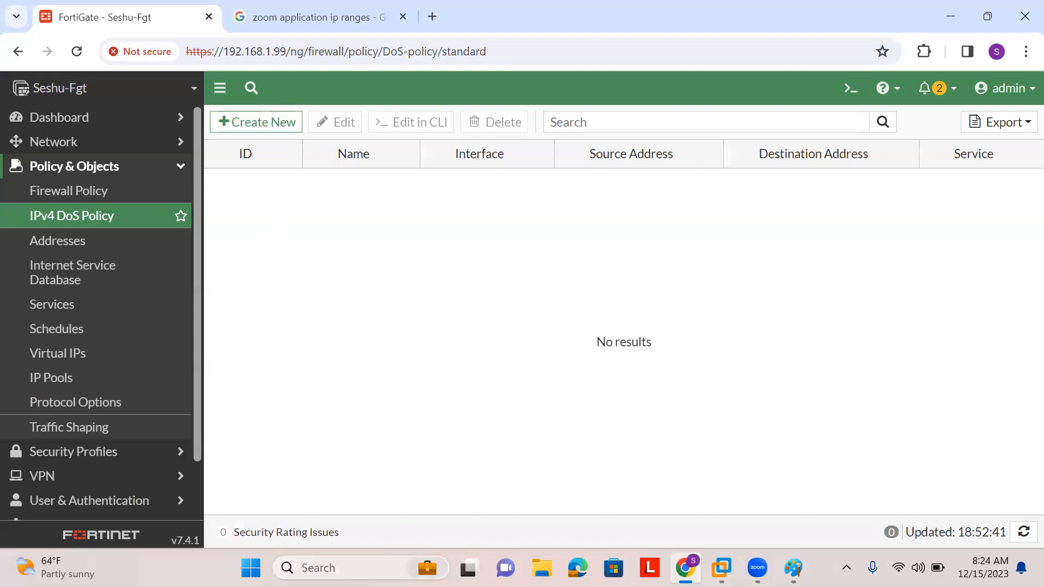
pyautogui.click(348, 568)
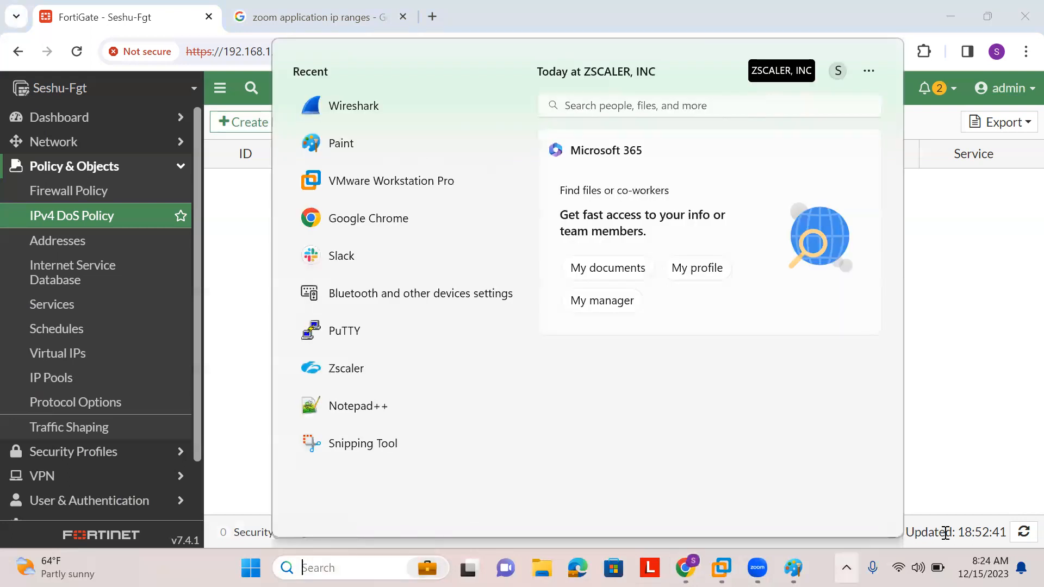
pyautogui.click(793, 567)
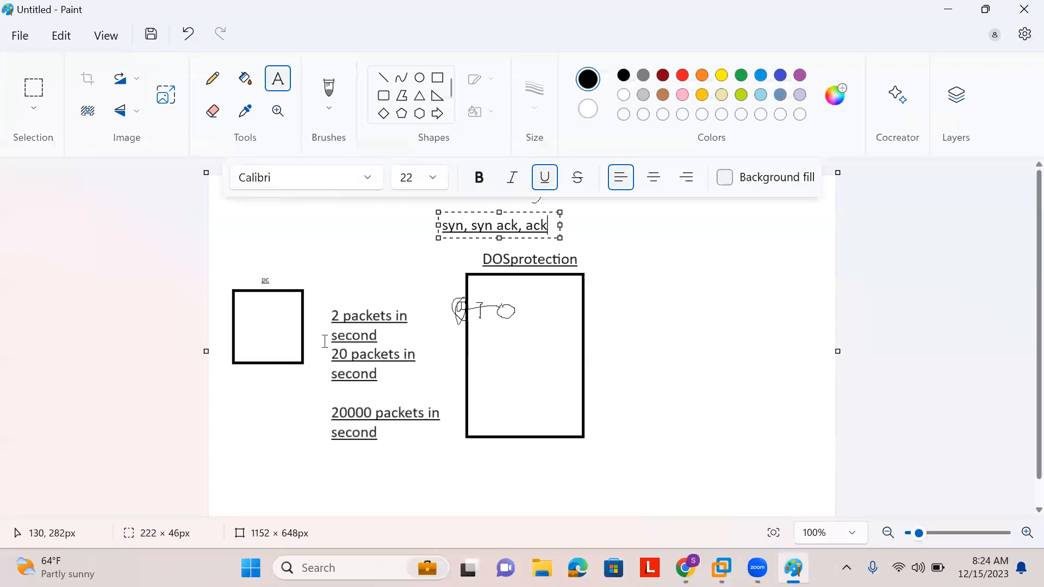
pyautogui.hotkey('ctrl', 'n')
pyautogui.press('Tab')
pyautogui.press('Return')
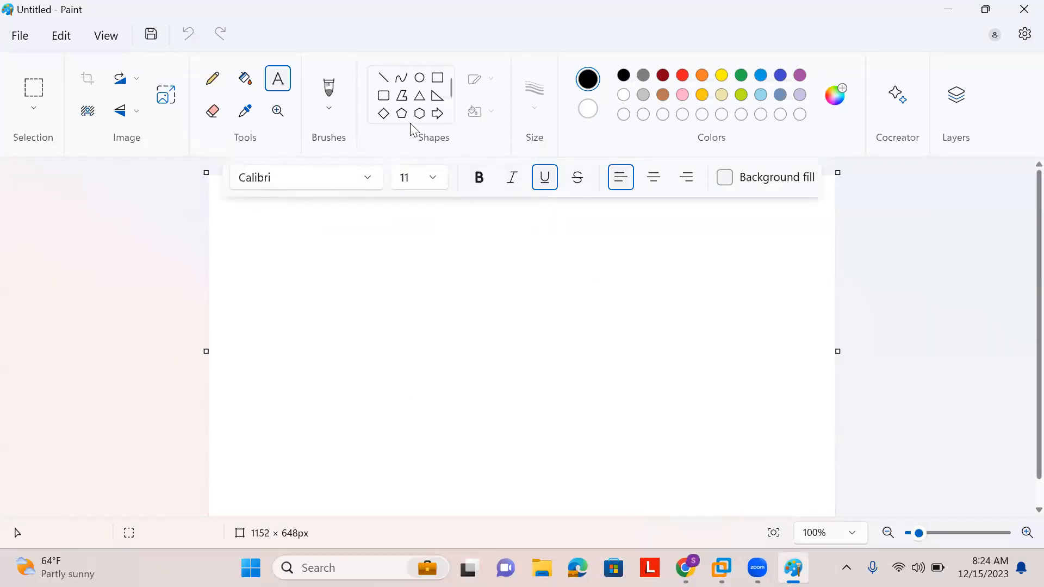
# Draw a rectangle near the middle of the canvas and a smaller ellipse below it
pyautogui.click(437, 77)
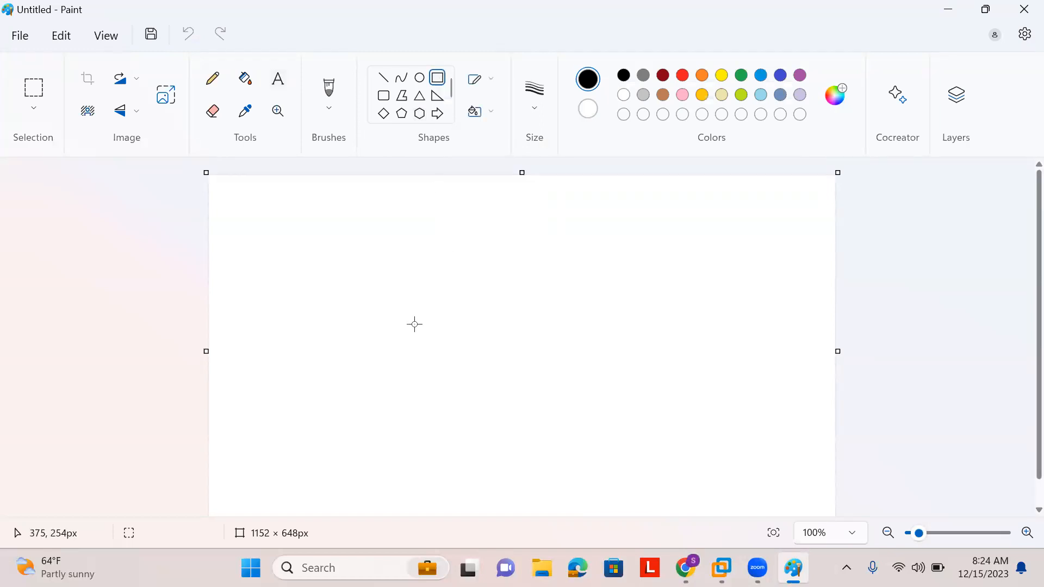
pyautogui.moveTo(406, 307); pyautogui.dragTo(544, 387)
pyautogui.click(588, 360)
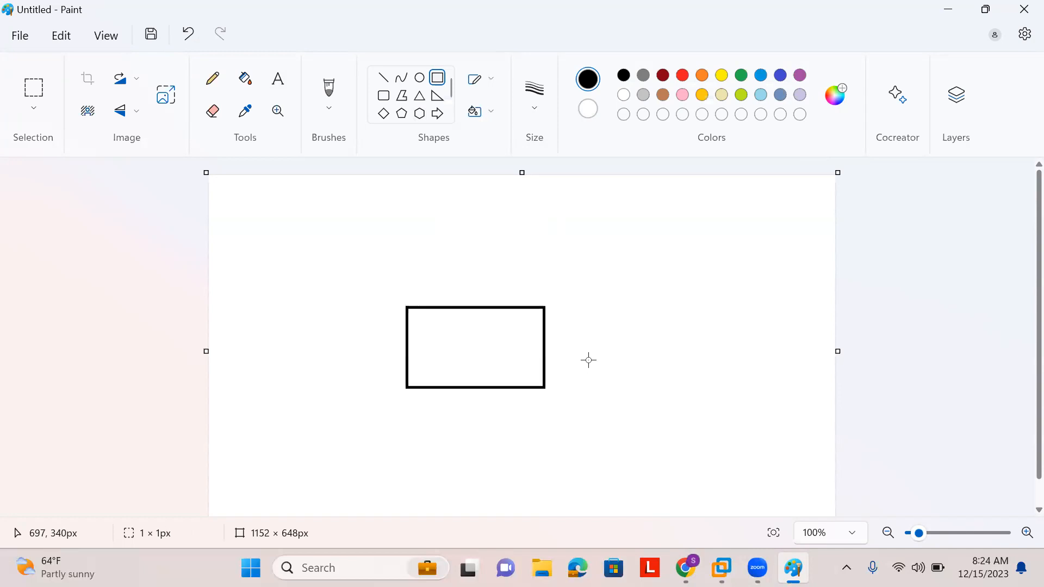
pyautogui.click(420, 79)
pyautogui.moveTo(444, 440); pyautogui.dragTo(518, 504)
pyautogui.click(558, 487)
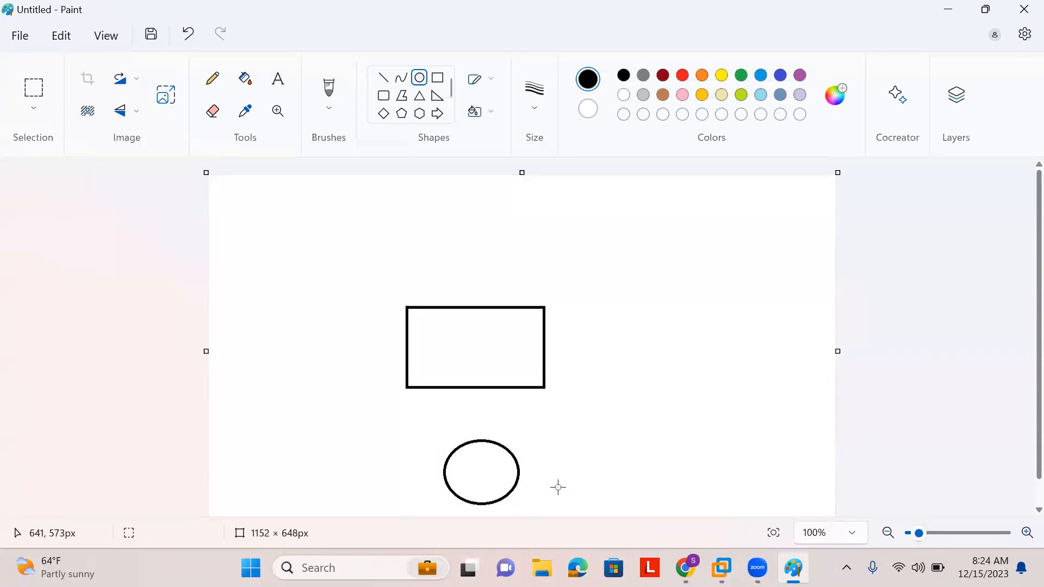
# Add the size 22 text label "Fortigate firewall" to the right of the rectangle
pyautogui.click(278, 82)
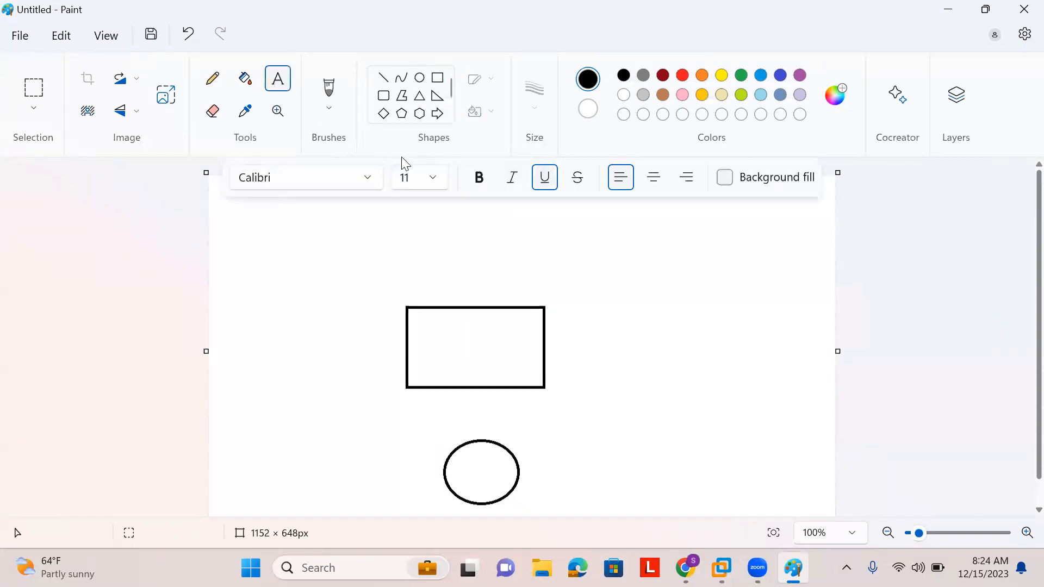
pyautogui.click(432, 178)
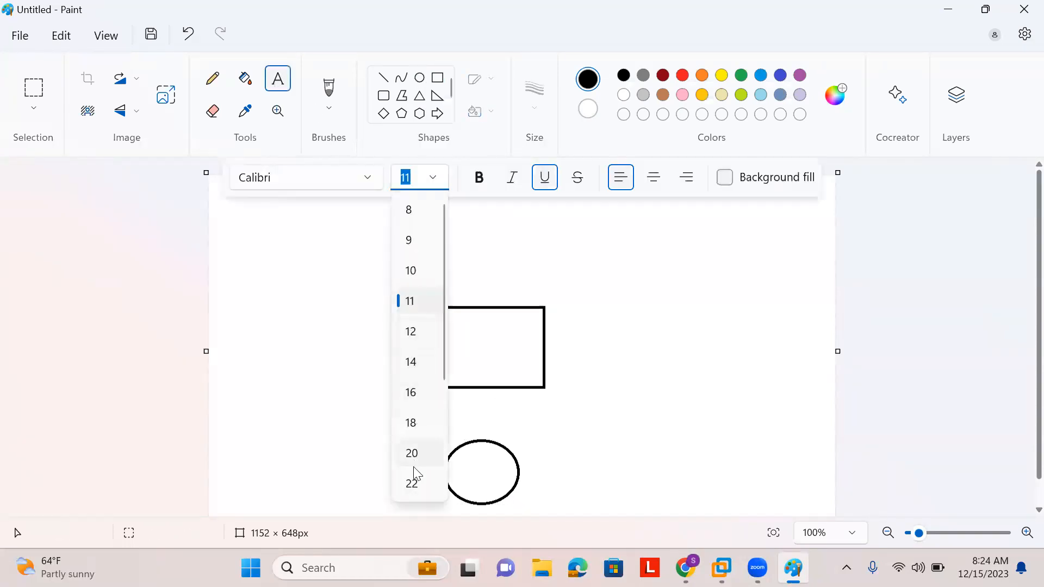
pyautogui.click(413, 484)
pyautogui.click(571, 348)
pyautogui.write('Forti')
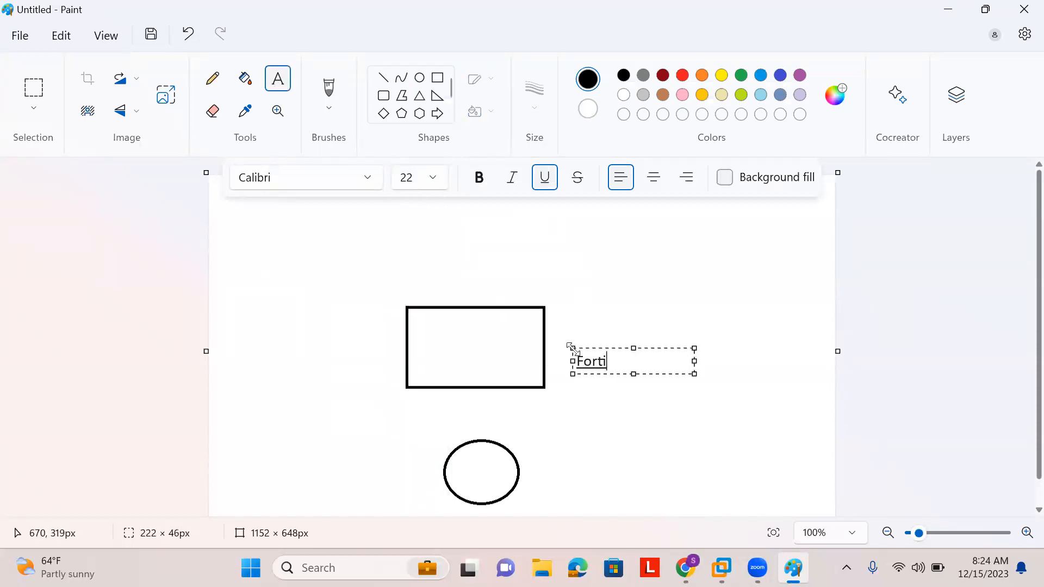
pyautogui.write('gate firewall')
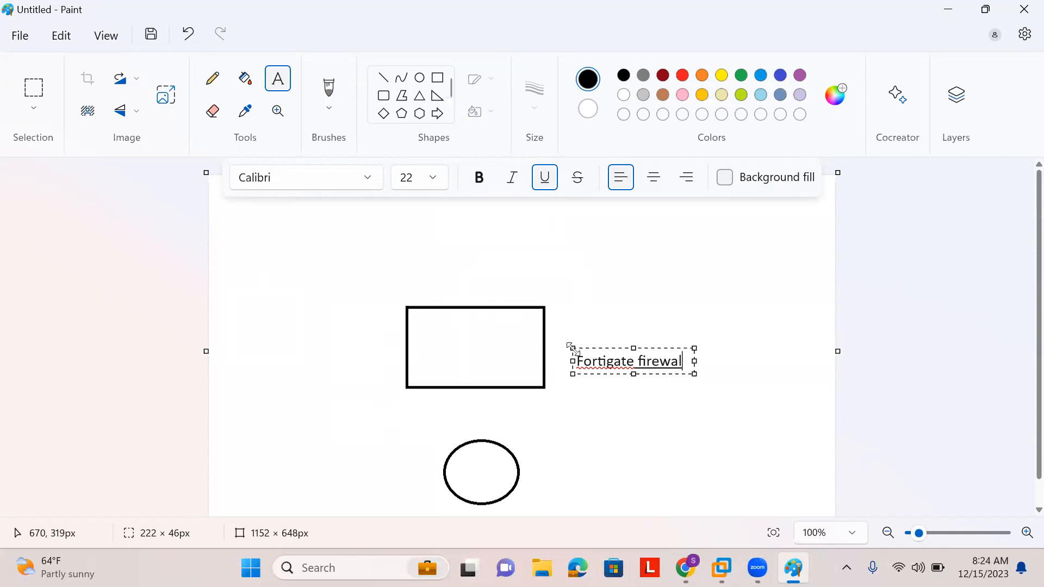
# Add the label "WANIP" above the rectangle and "web server" beside the ellipse
pyautogui.click(438, 285)
pyautogui.write('WA')
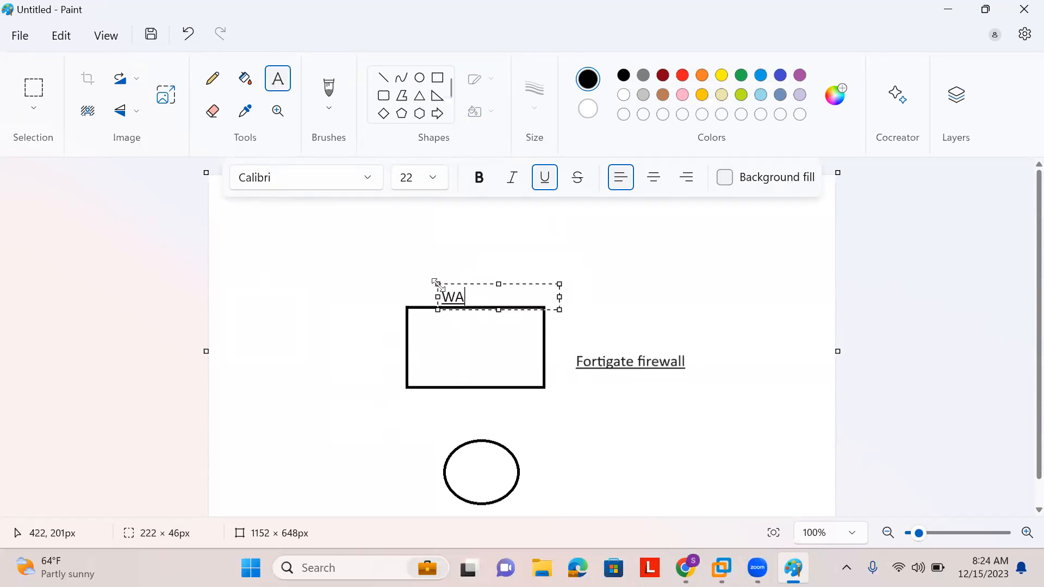
pyautogui.write('NIP')
pyautogui.click(527, 460)
pyautogui.write('web server')
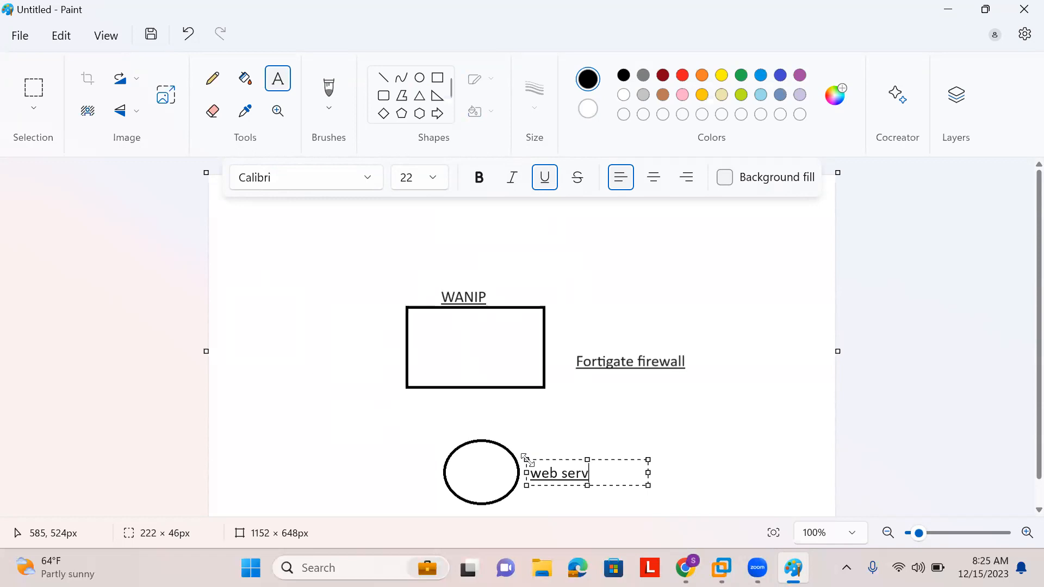
pyautogui.click(633, 421)
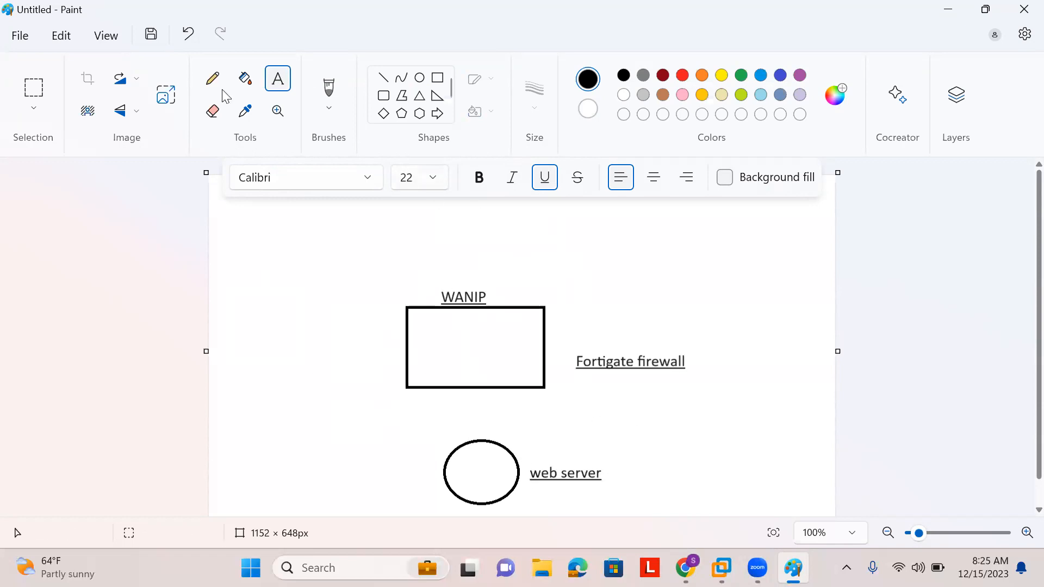
# Draw an ellipse about 139 × 129 px in the canvas's upper right and label it "external pc" in size 22 text
pyautogui.click(419, 77)
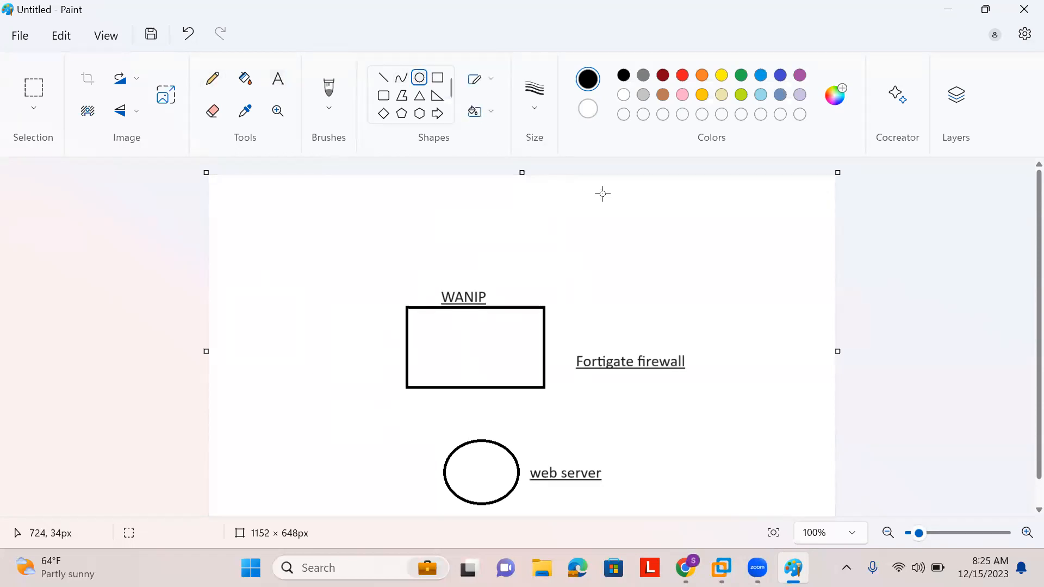
pyautogui.moveTo(675, 200); pyautogui.dragTo(750, 270)
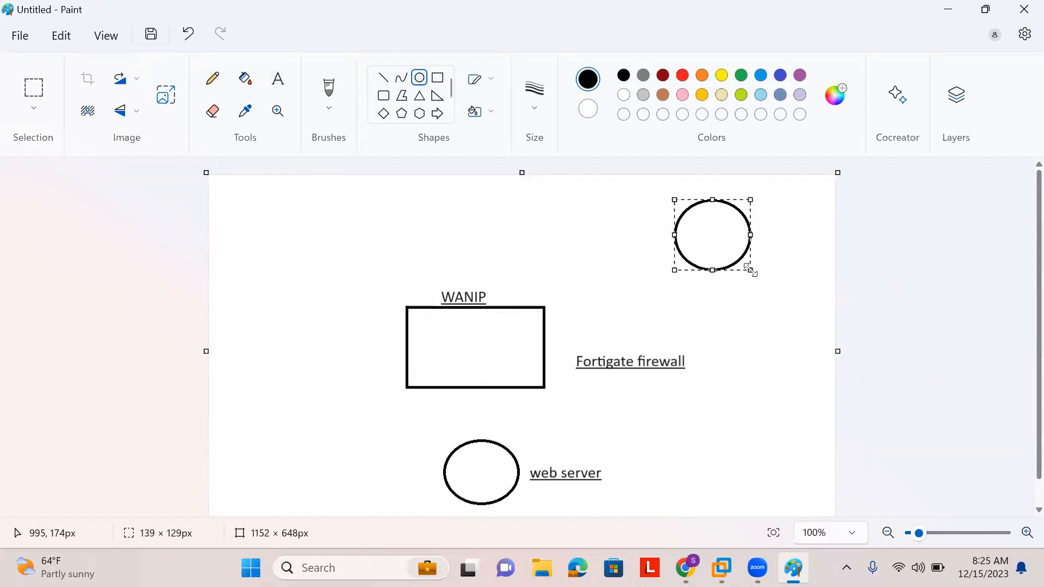
pyautogui.click(285, 89)
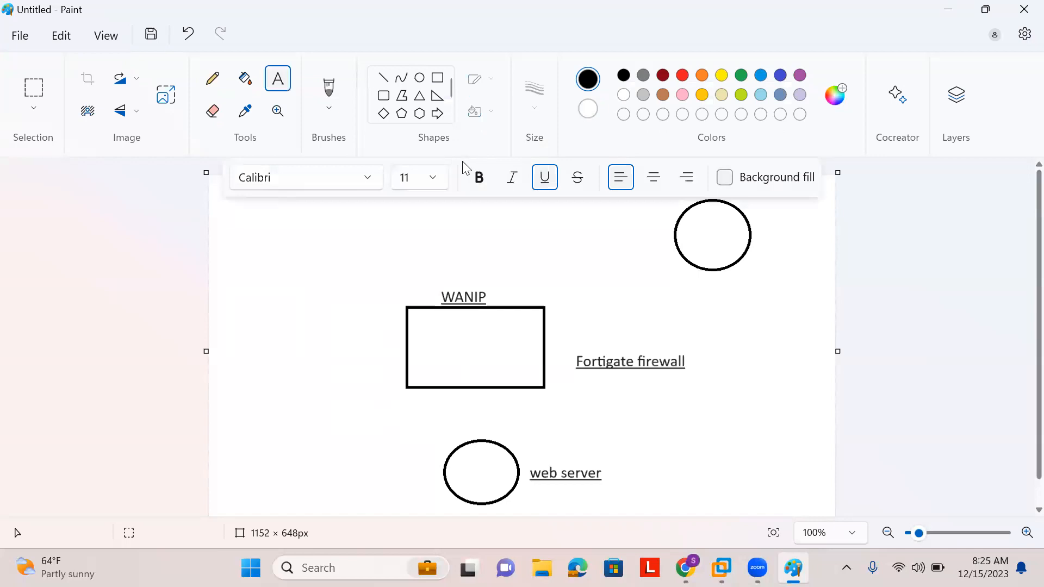
pyautogui.click(439, 175)
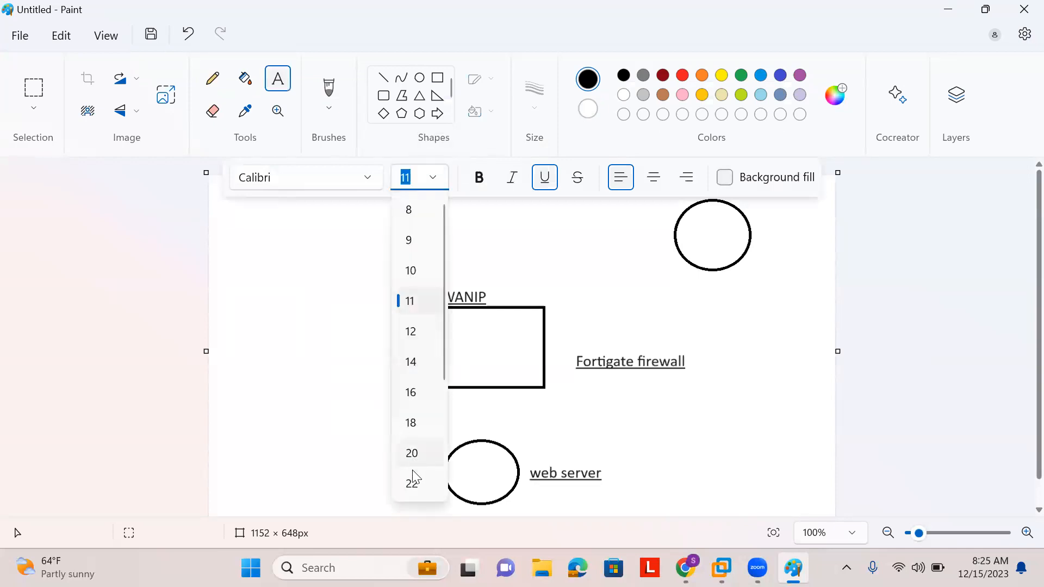
pyautogui.click(411, 482)
pyautogui.click(759, 226)
pyautogui.write('external pc')
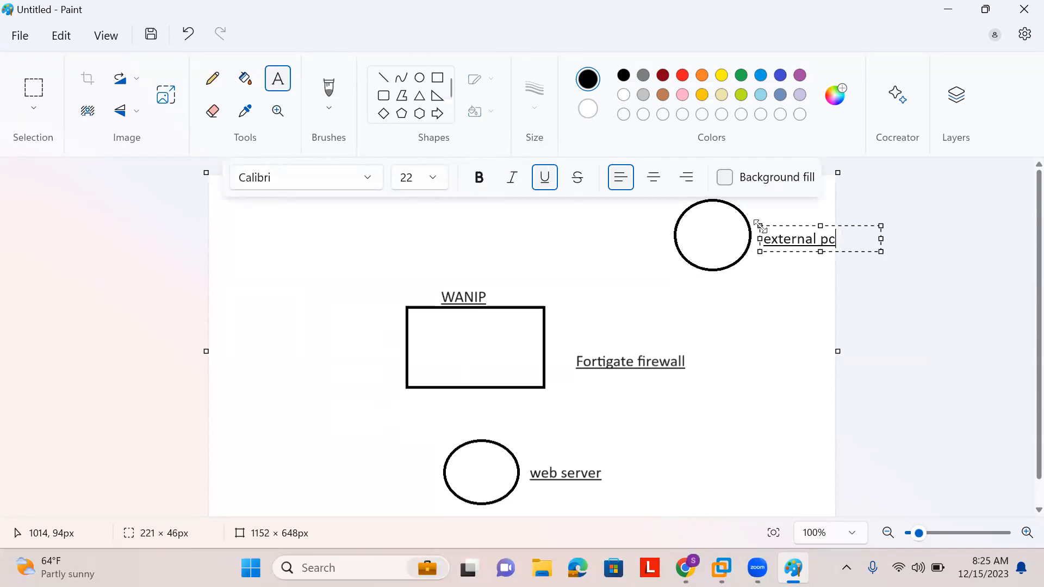
# Add the size 22 text label "xyz.com" to the right of the "web server" label
pyautogui.click(711, 310)
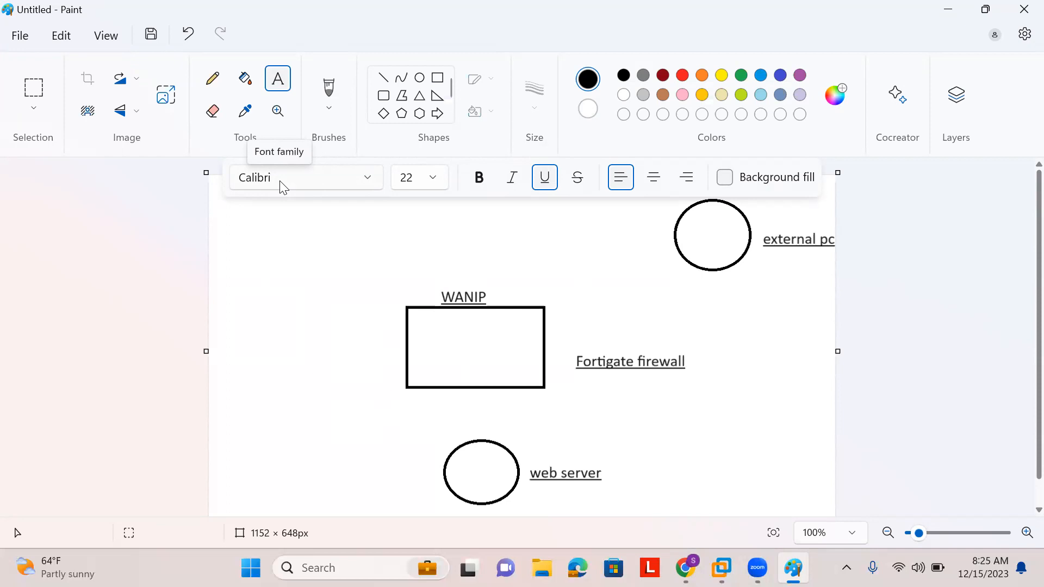
pyautogui.click(216, 85)
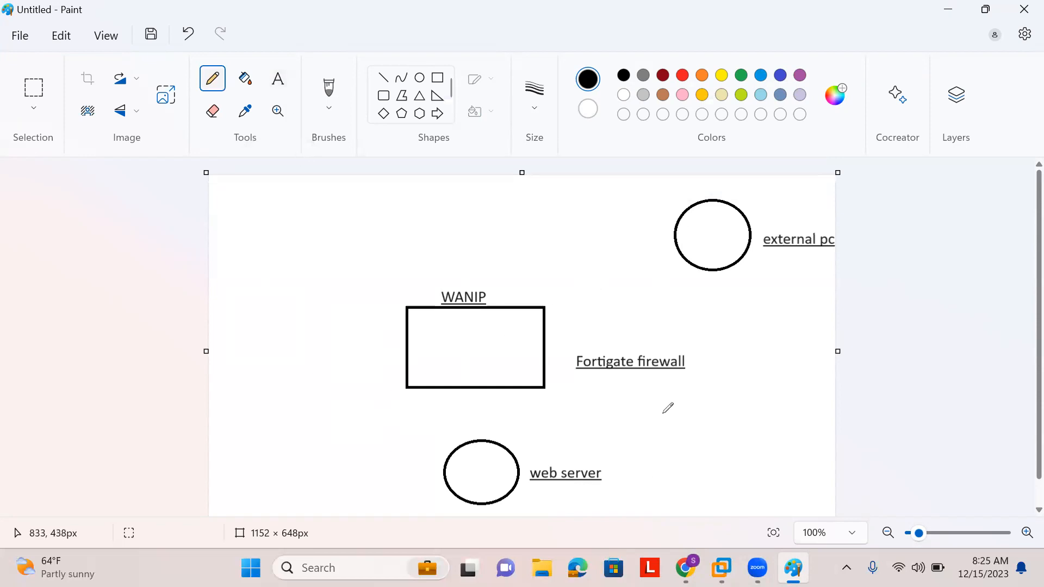
pyautogui.click(278, 78)
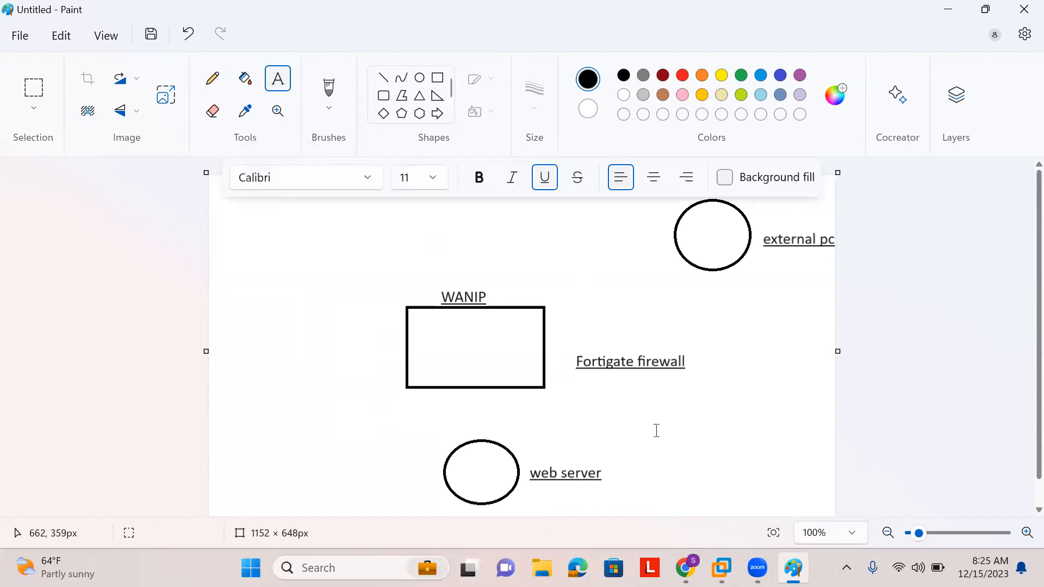
pyautogui.click(642, 454)
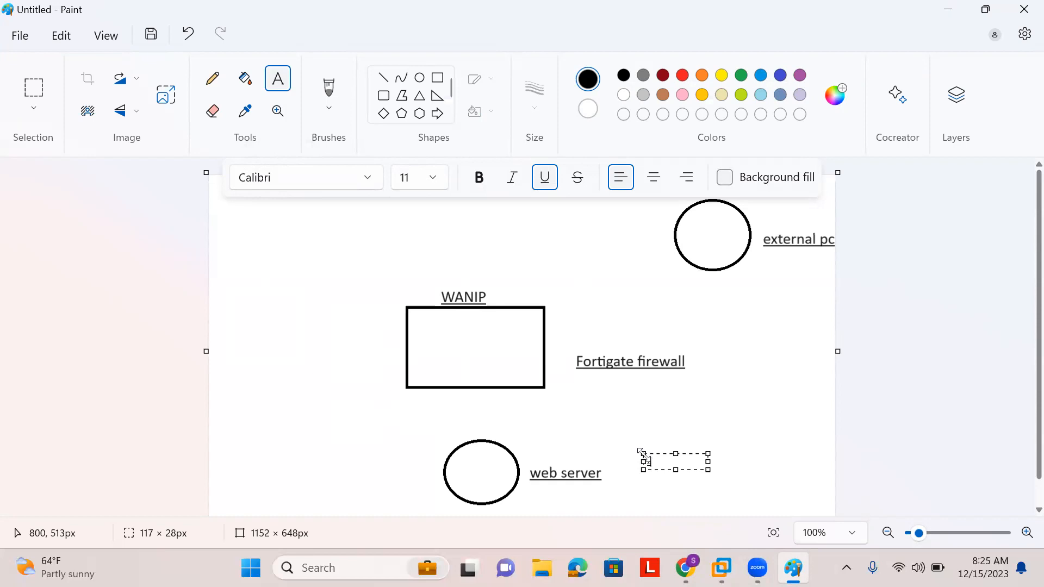
pyautogui.click(434, 178)
pyautogui.click(419, 483)
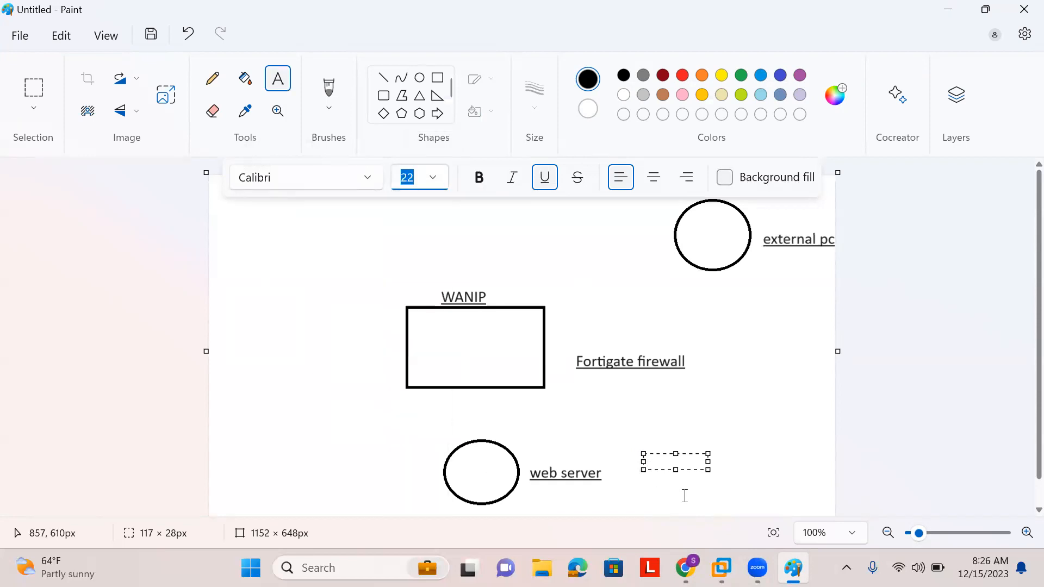
pyautogui.write('x')
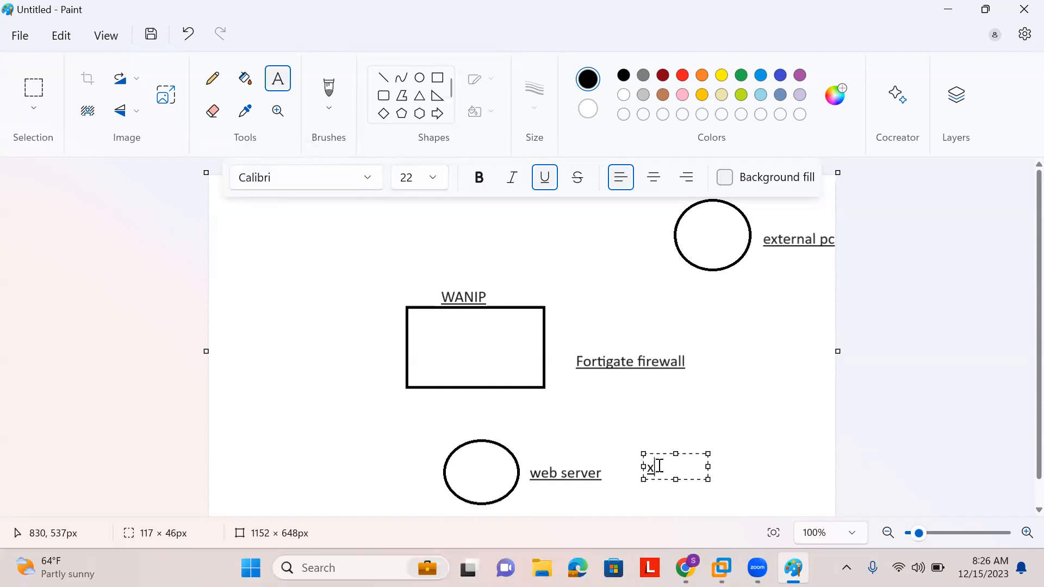
pyautogui.write('yz.com')
pyautogui.click(720, 402)
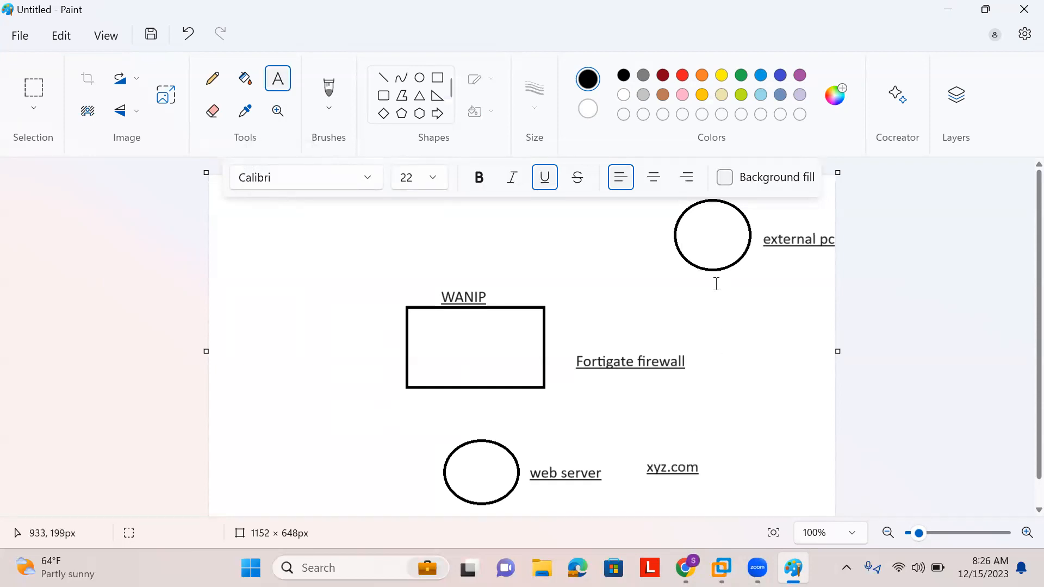
# Add the text "nslookup xyz.com" below the external pc ellipse
pyautogui.click(694, 279)
pyautogui.write('nslookup xyz.com')
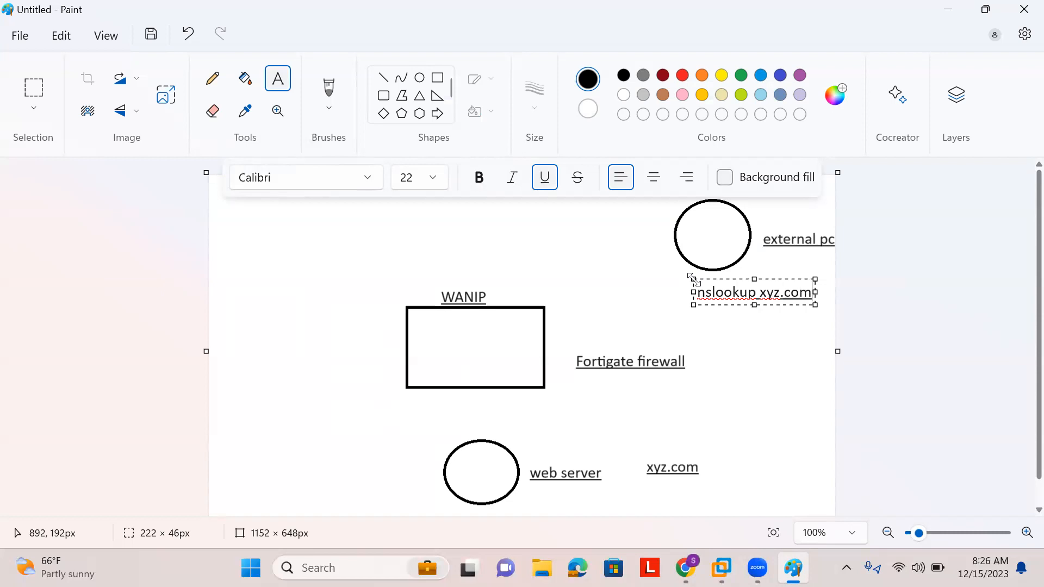
pyautogui.click(544, 223)
# Circle the WANIP label freehand with the Pencil and draw an arrow to it from the external pc
pyautogui.click(212, 79)
pyautogui.moveTo(459, 265)
pyautogui.mouseDown()
pyautogui.moveTo(446, 268)
pyautogui.moveTo(472, 309)
pyautogui.moveTo(503, 298)
pyautogui.moveTo(496, 264)
pyautogui.moveTo(458, 265)
pyautogui.mouseUp()
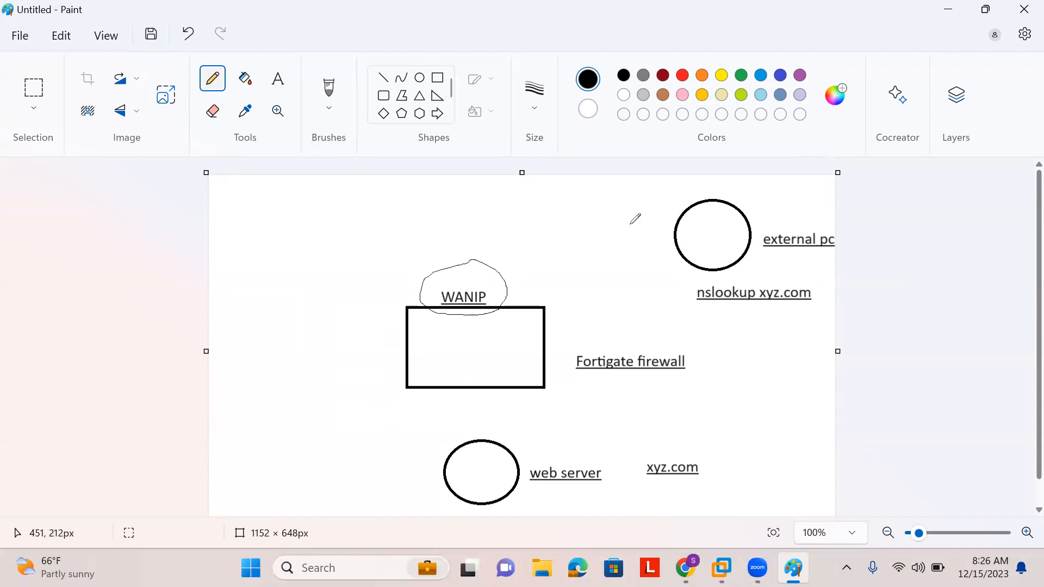
pyautogui.moveTo(675, 226)
pyautogui.mouseDown()
pyautogui.moveTo(538, 240)
pyautogui.moveTo(477, 269)
pyautogui.moveTo(476, 287)
pyautogui.moveTo(493, 271)
pyautogui.mouseUp()
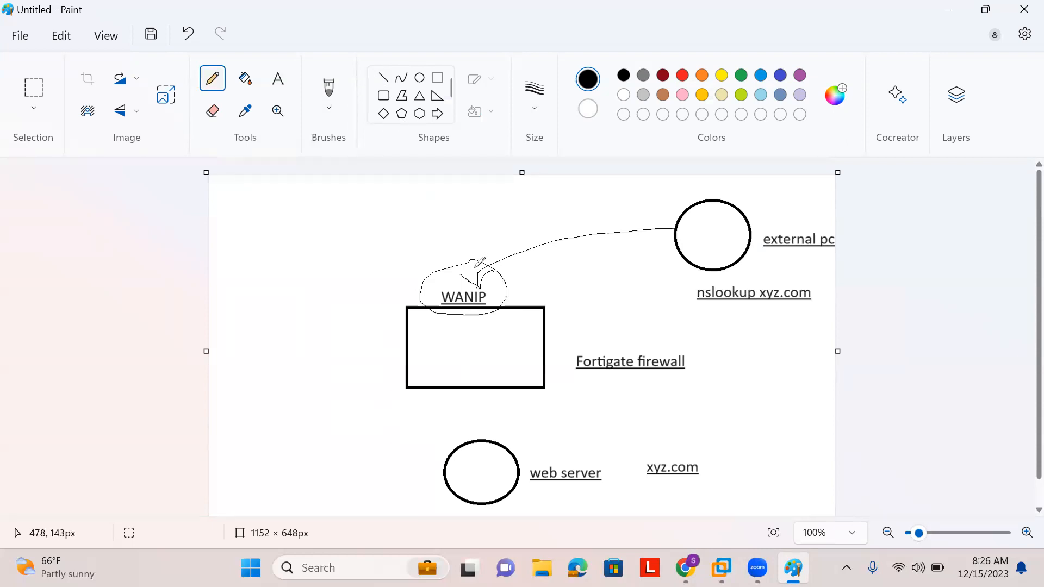
# Pencil in the request and reply paths between the firewall and the web server, and between WANIP and the external pc
pyautogui.moveTo(482, 386); pyautogui.dragTo(485, 440)
pyautogui.moveTo(495, 445)
pyautogui.mouseDown()
pyautogui.moveTo(491, 386)
pyautogui.moveTo(503, 402)
pyautogui.mouseUp()
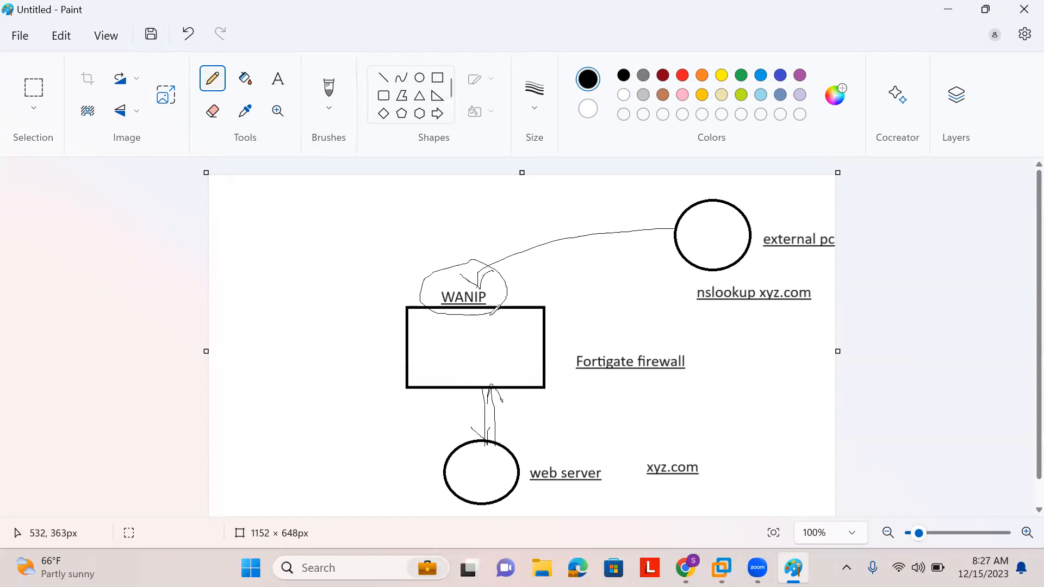
pyautogui.moveTo(489, 308)
pyautogui.mouseDown()
pyautogui.moveTo(571, 234)
pyautogui.moveTo(690, 245)
pyautogui.moveTo(669, 244)
pyautogui.moveTo(658, 257)
pyautogui.moveTo(586, 256)
pyautogui.moveTo(507, 297)
pyautogui.mouseUp()
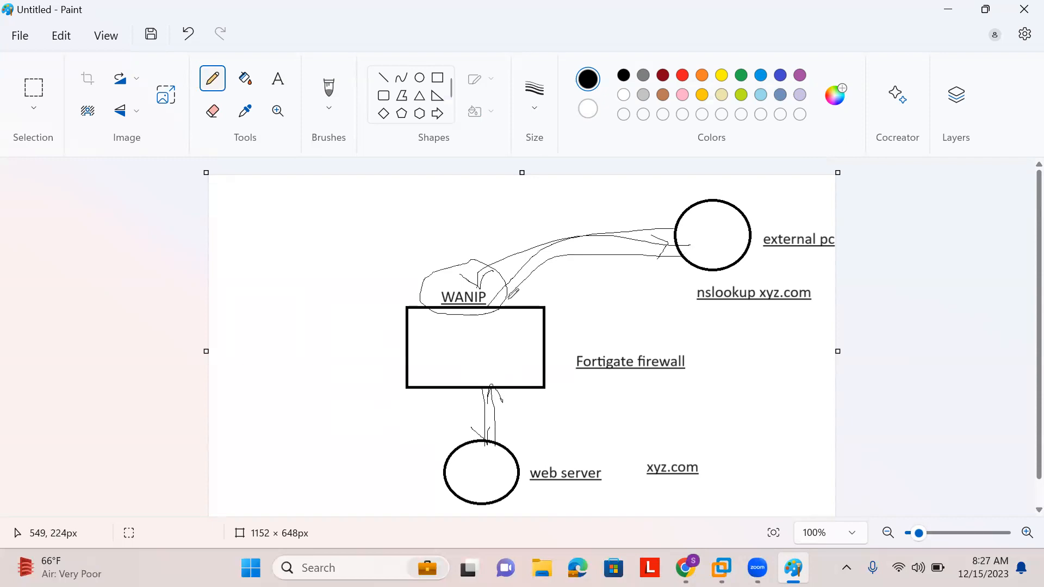
pyautogui.moveTo(505, 387); pyautogui.dragTo(503, 447)
# Switch to the FortiGate page in Chrome and start a new virtual IP named "webserver" on interface port1
pyautogui.click(685, 567)
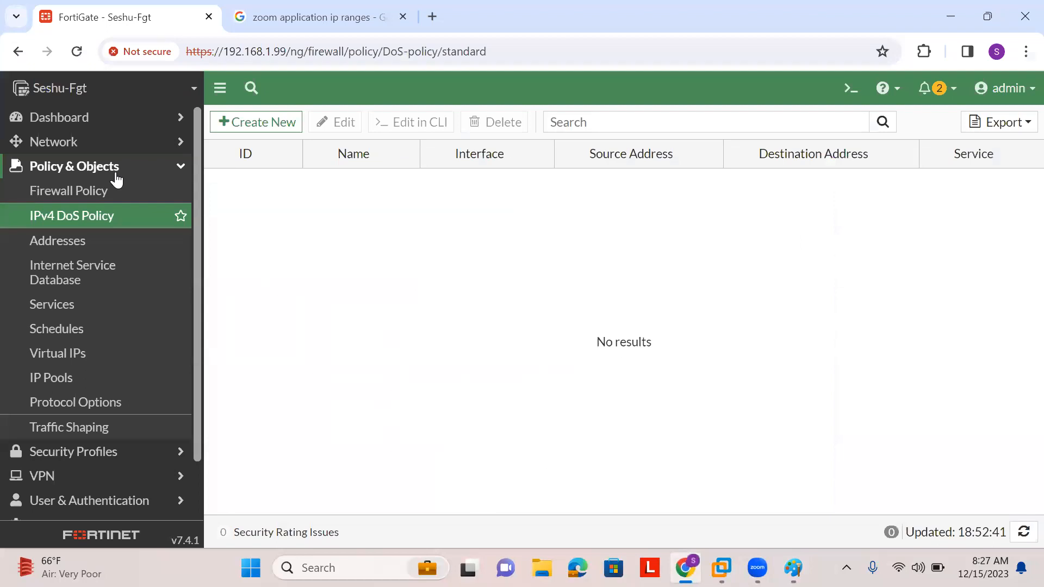
pyautogui.click(109, 356)
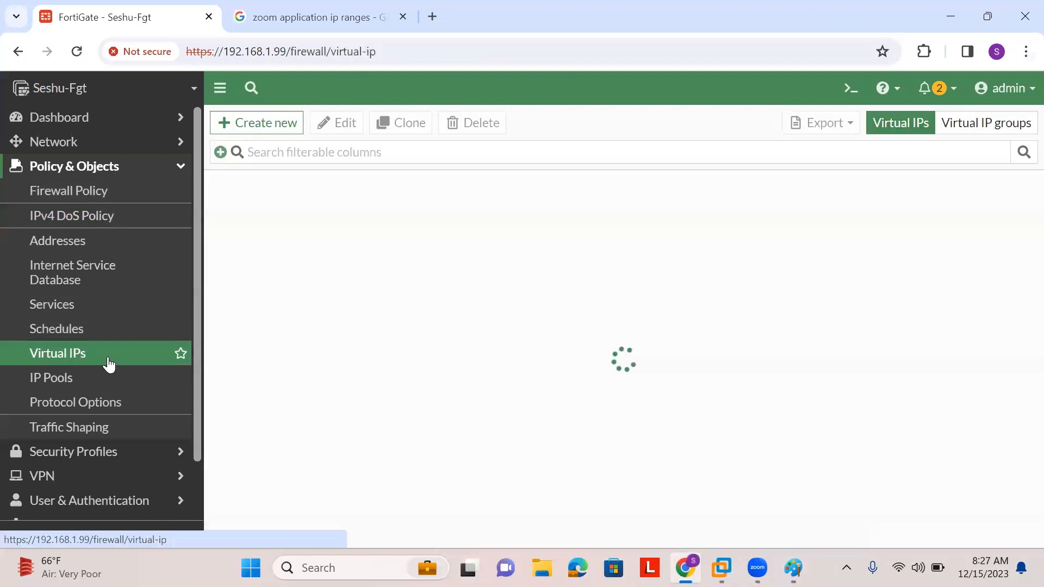
pyautogui.click(243, 272)
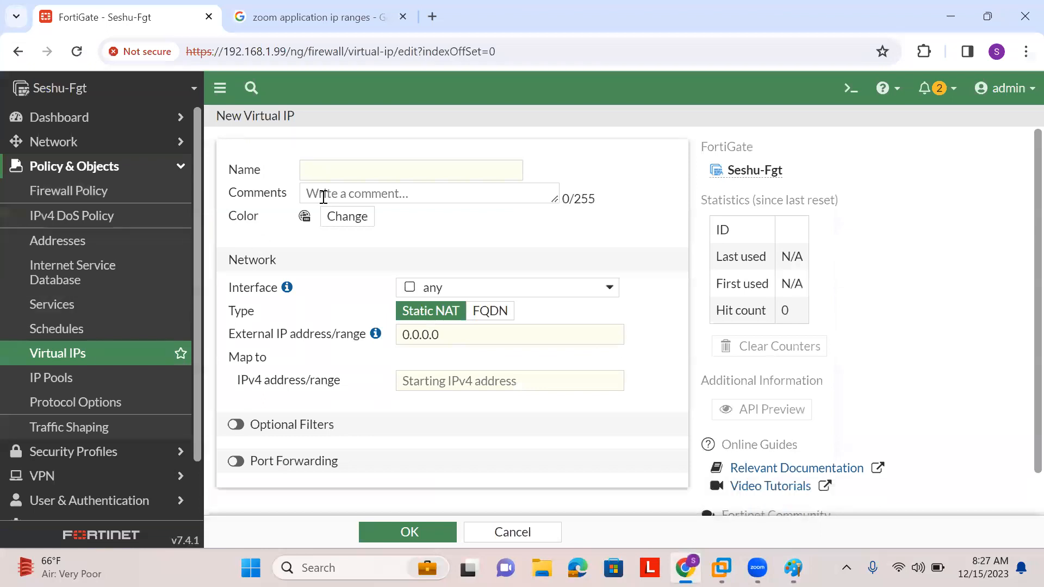
pyautogui.click(346, 171)
pyautogui.write('webserver')
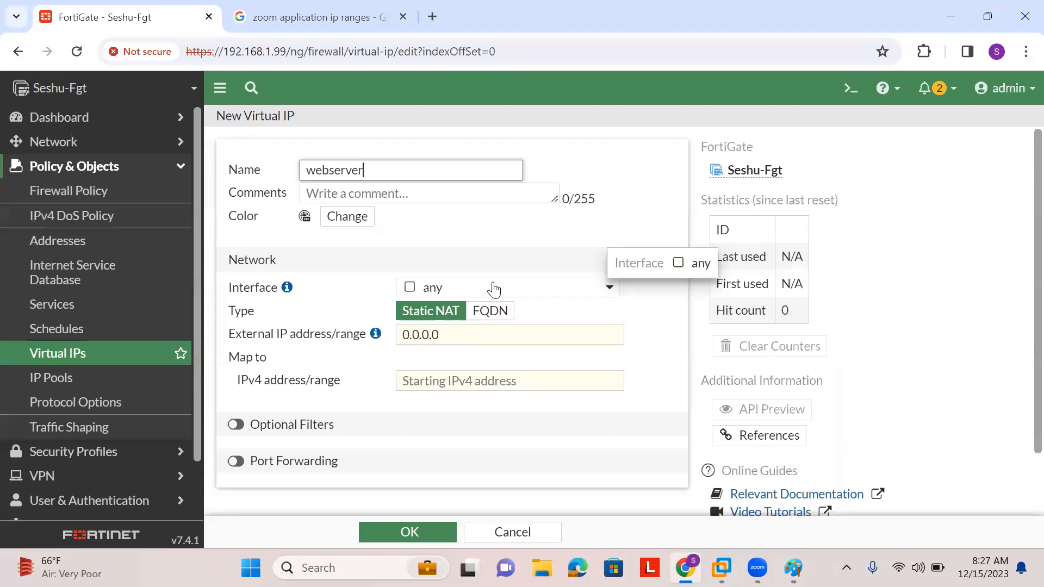
pyautogui.click(493, 290)
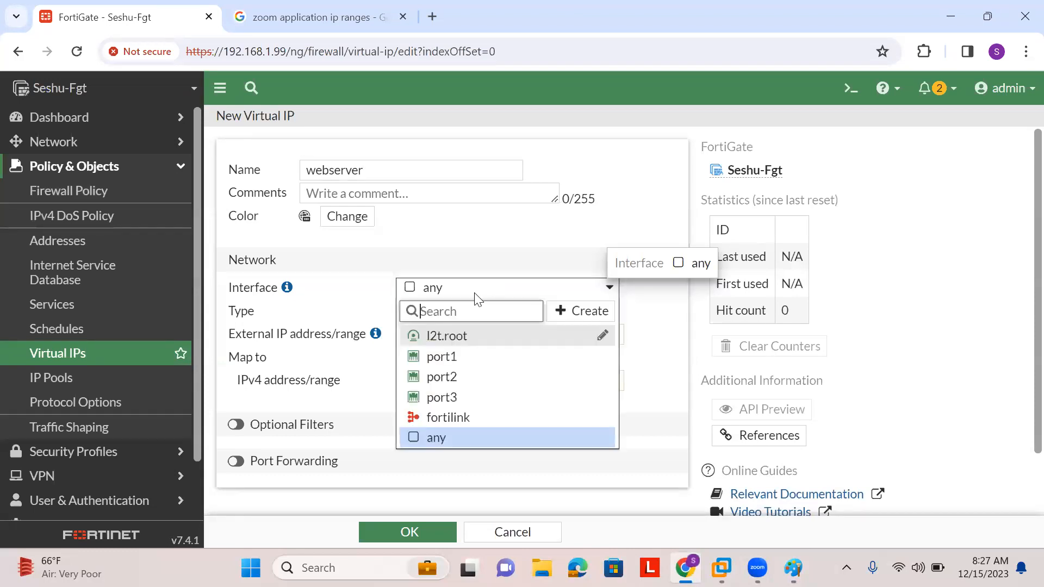
pyautogui.click(461, 357)
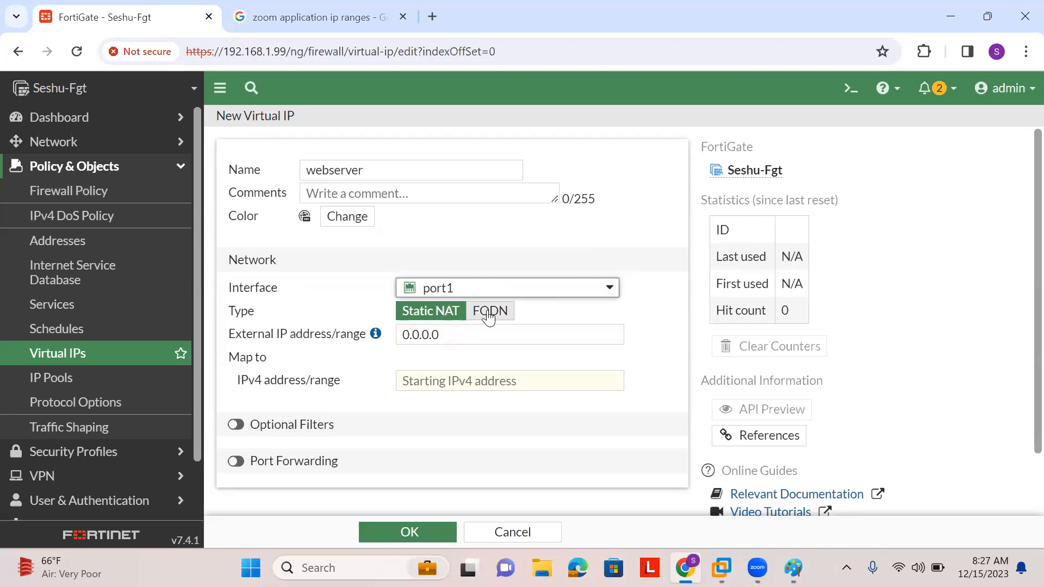
pyautogui.moveTo(446, 341); pyautogui.dragTo(401, 342)
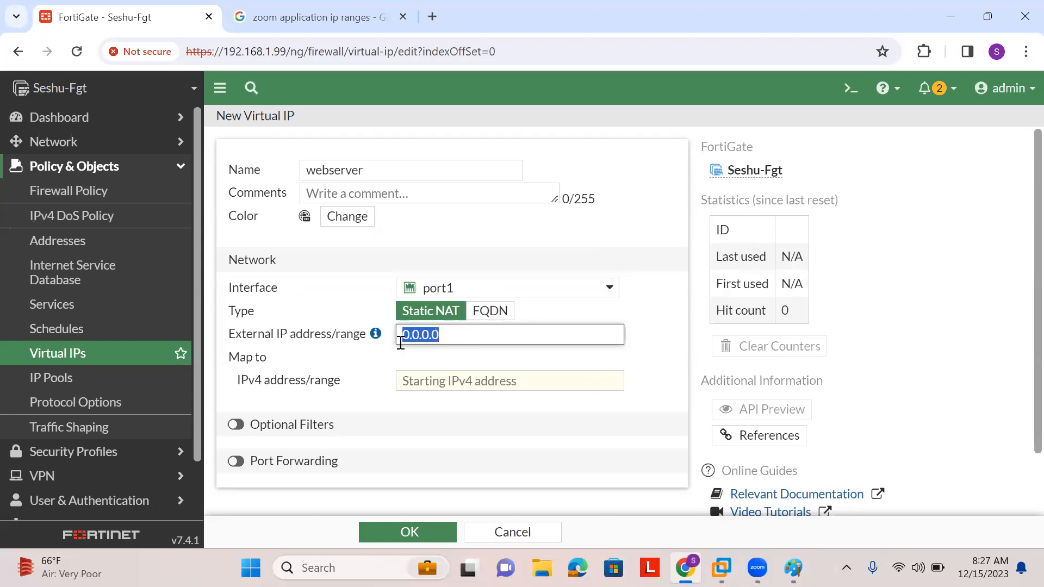
pyautogui.write('192')
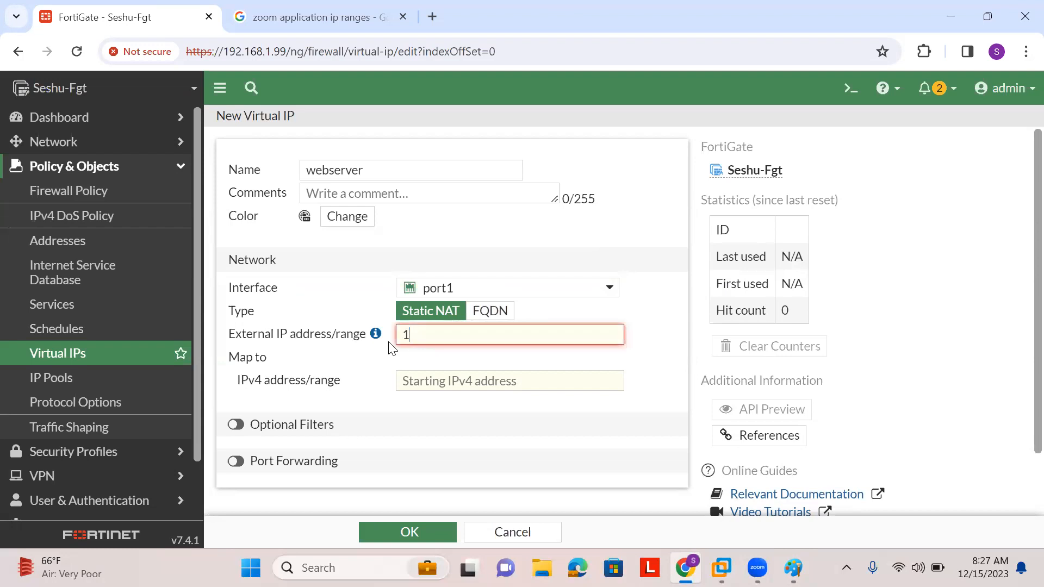
pyautogui.press('BackSpace')
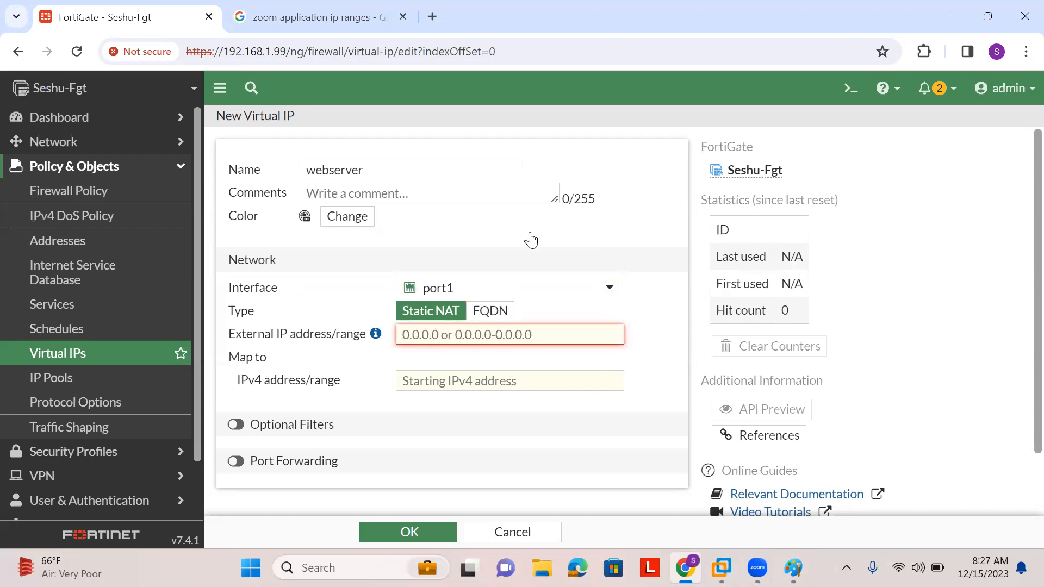
# List the firewall's IP addresses in the CLI console with "diag ip address list" and check the port1 entry
pyautogui.click(863, 87)
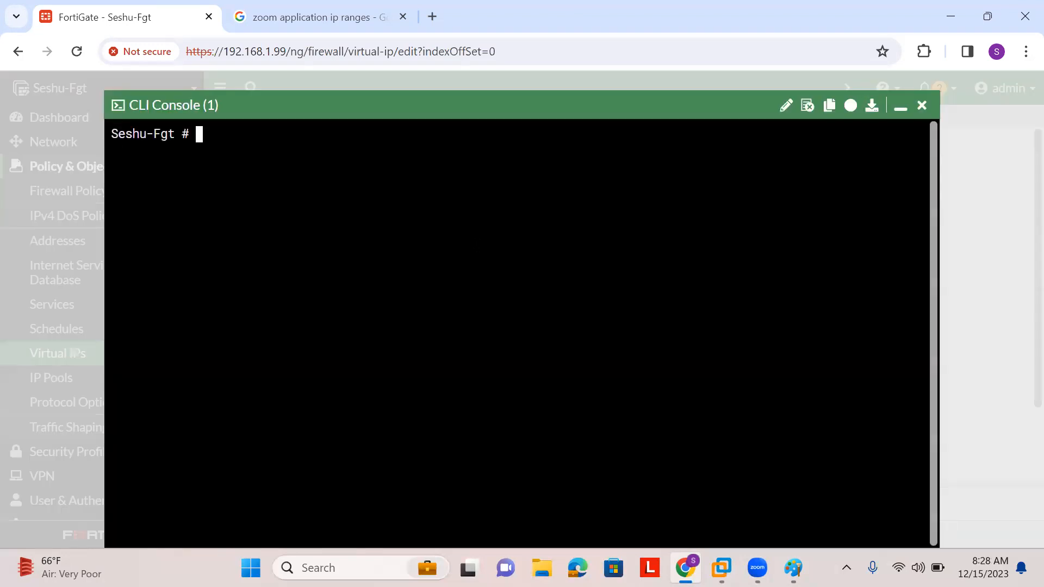
pyautogui.write('diag ip address list')
pyautogui.press('Return')
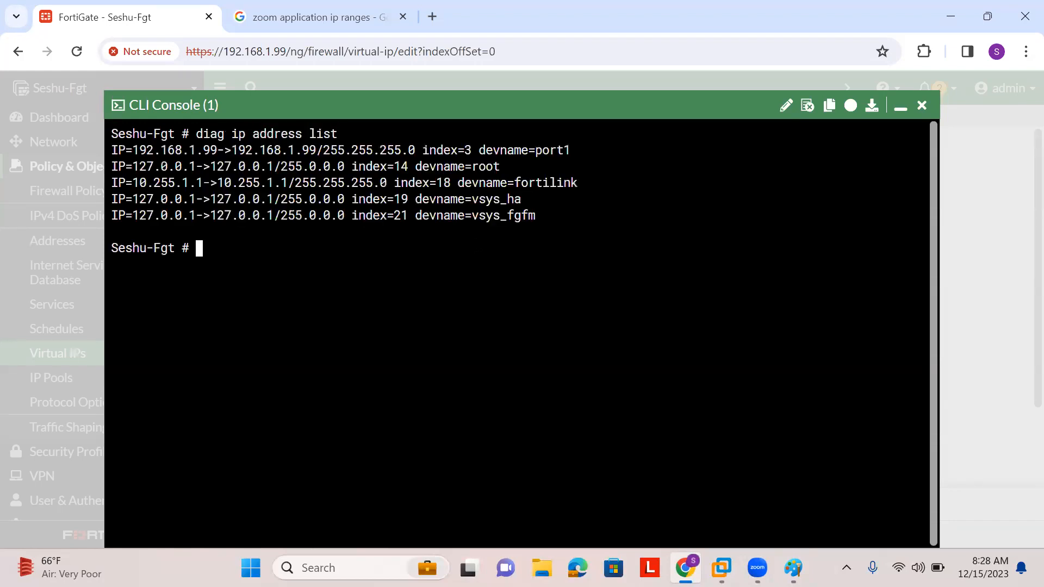
pyautogui.moveTo(139, 150); pyautogui.dragTo(471, 166)
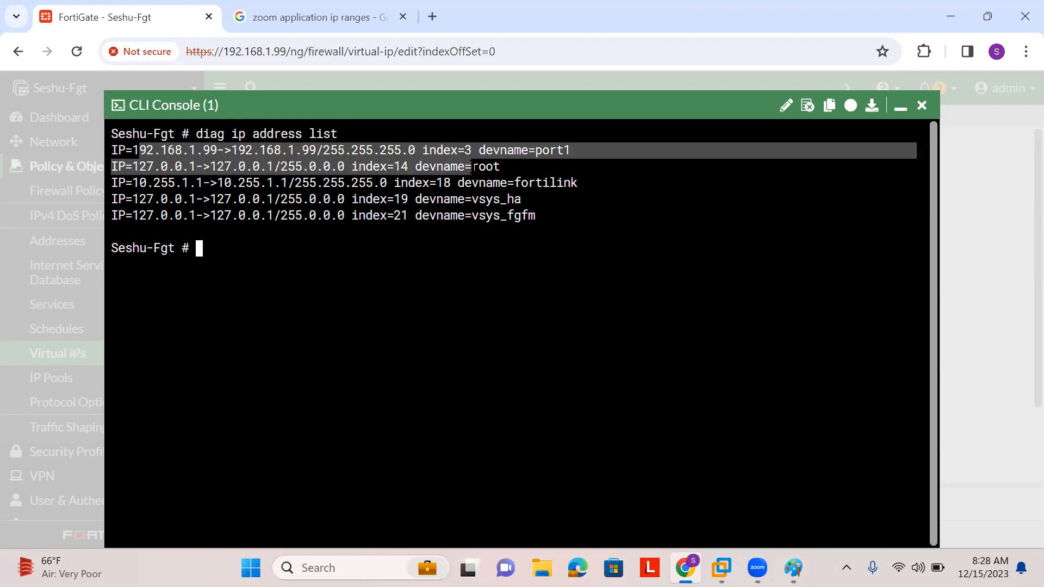
# Copy the fortilink address 10.255.1.1 from the console output and paste it as the virtual IP's external address
pyautogui.moveTo(132, 183); pyautogui.dragTo(203, 183)
pyautogui.hotkey('ctrl', 'c')
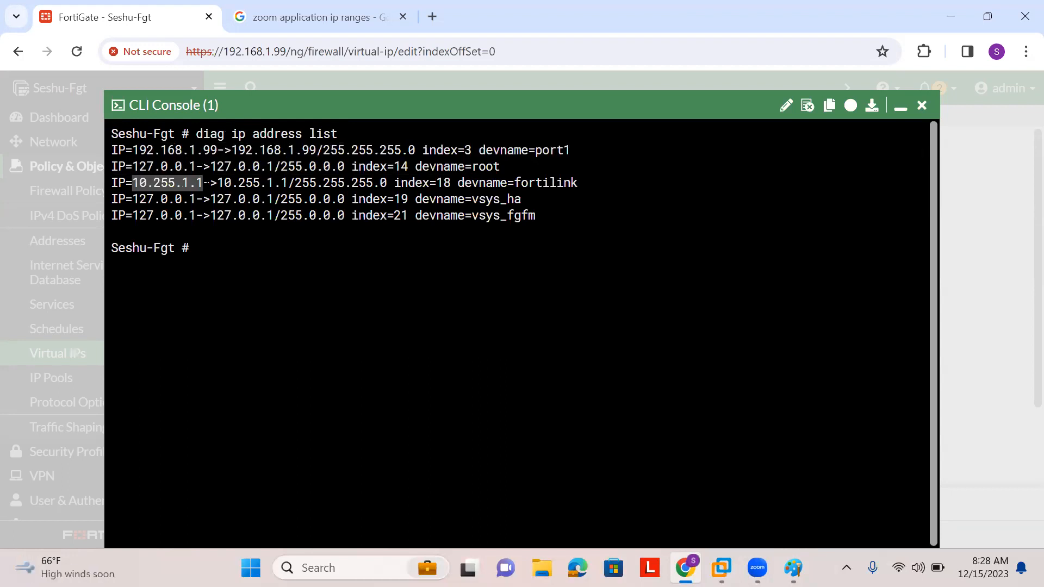
pyautogui.click(898, 108)
pyautogui.click(460, 333)
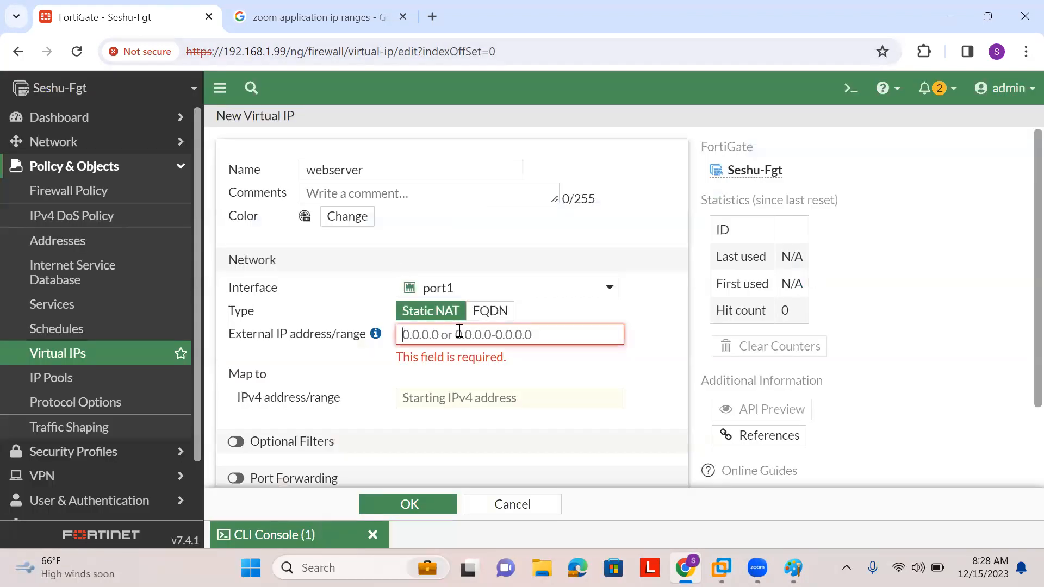
pyautogui.hotkey('ctrl', 'v')
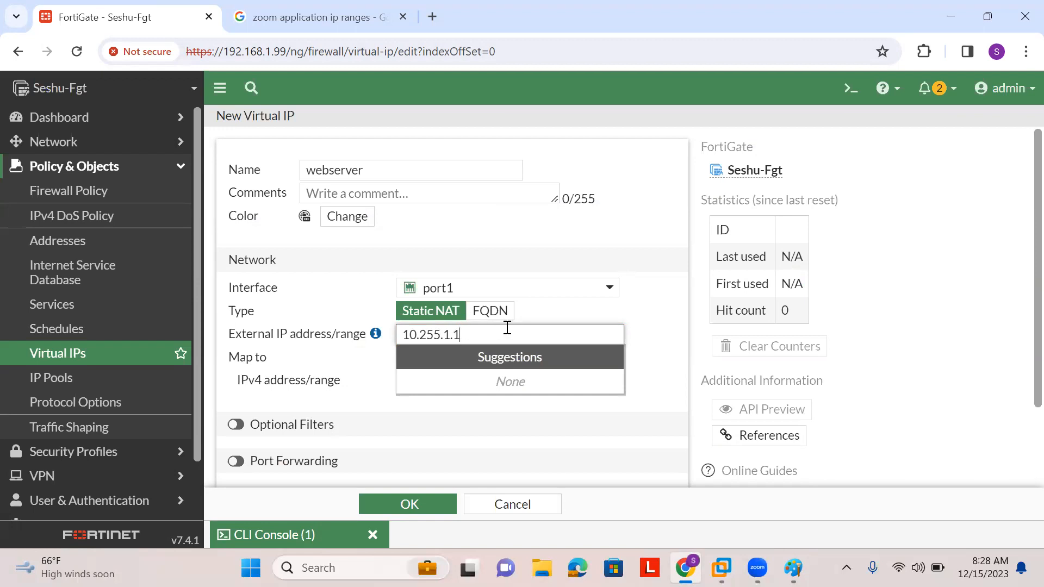
pyautogui.click(650, 322)
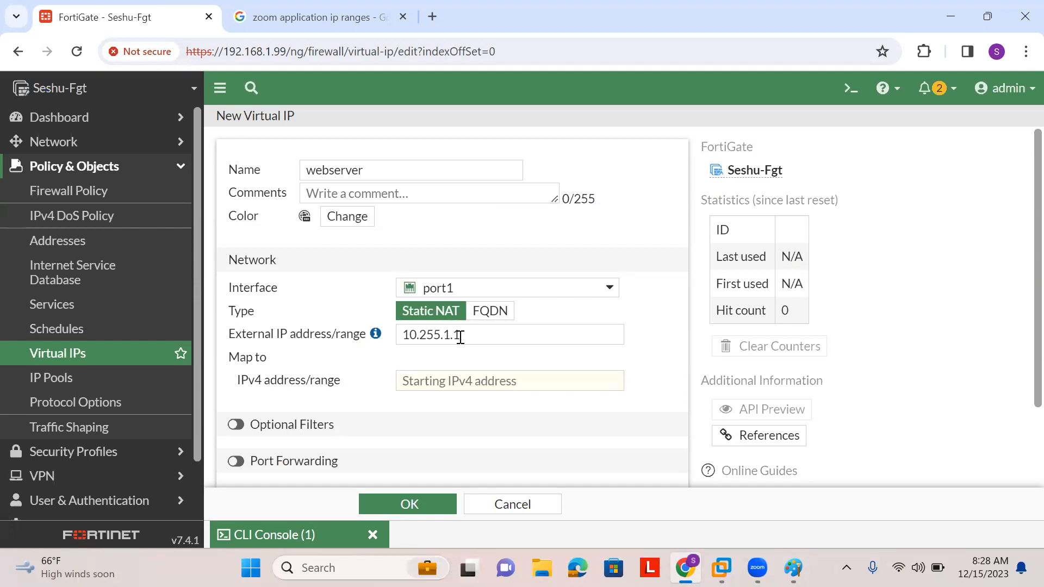
# Map the virtual IP to IPv4 address 1.1.1.1 and set its external IP address to 14.123.234.56
pyautogui.click(468, 381)
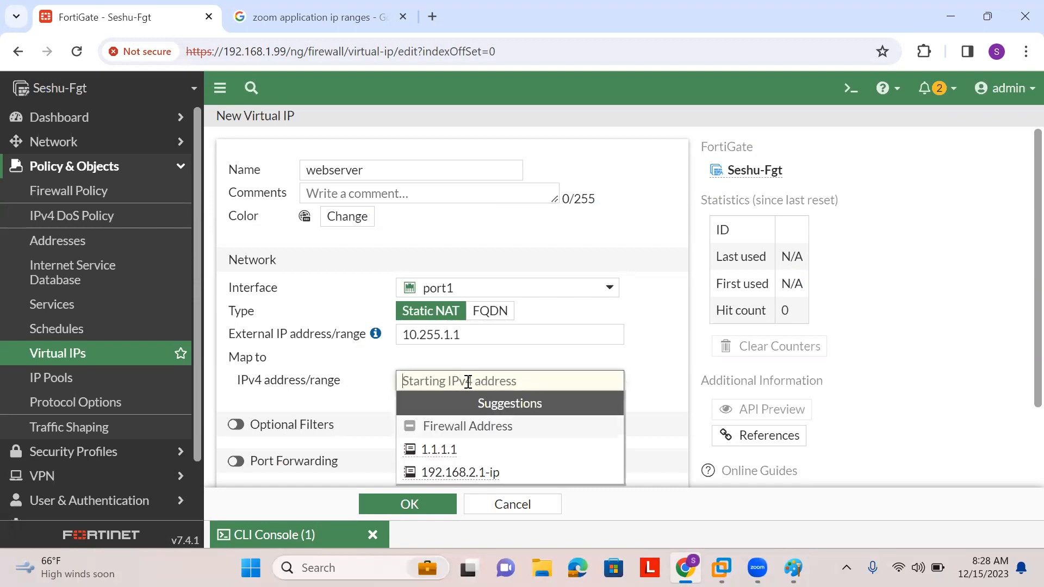
pyautogui.write('1.1.1.1')
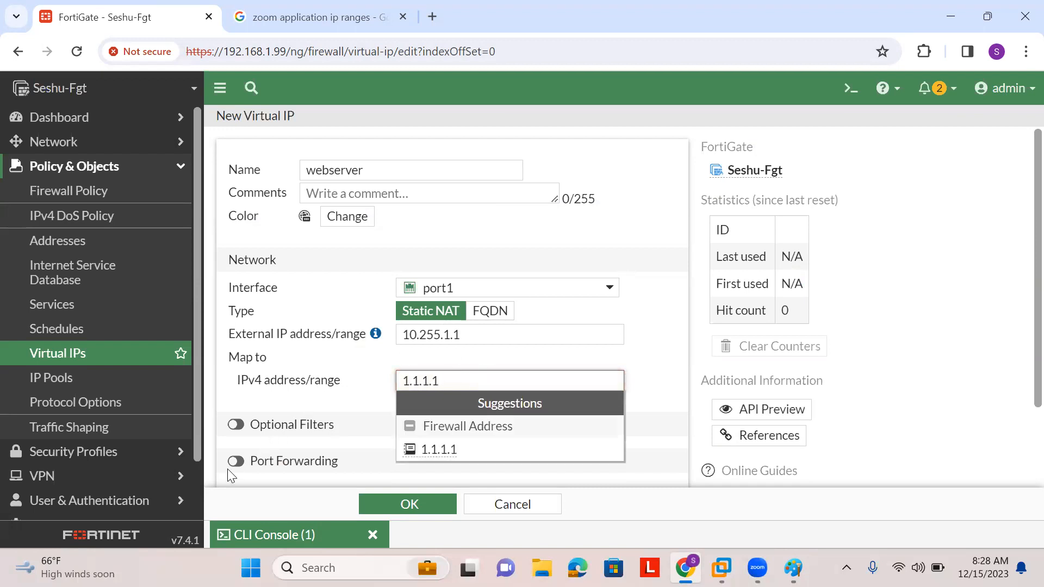
pyautogui.click(343, 407)
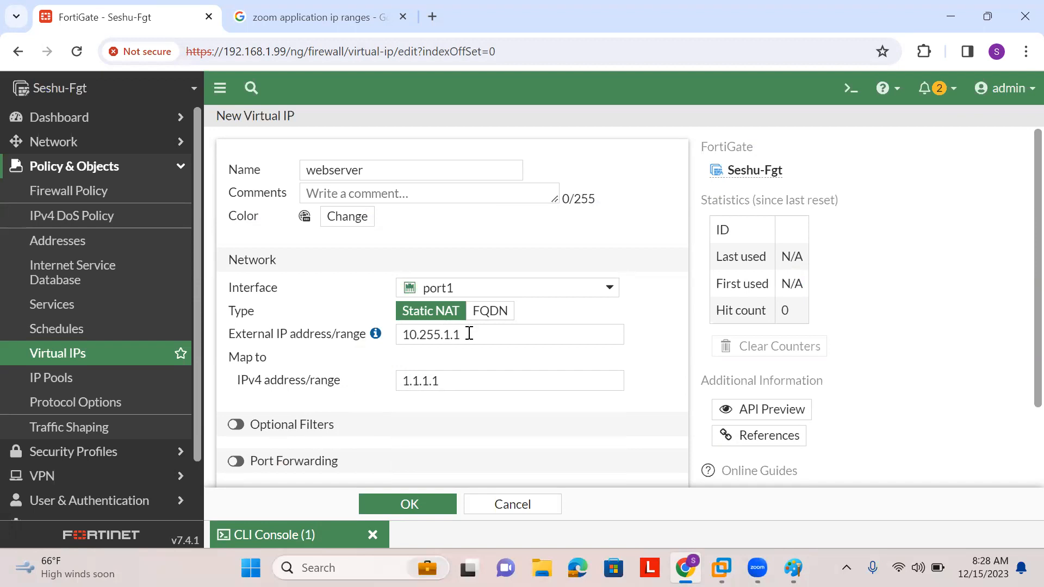
pyautogui.moveTo(469, 333); pyautogui.dragTo(357, 342)
pyautogui.write('14.123.2345')
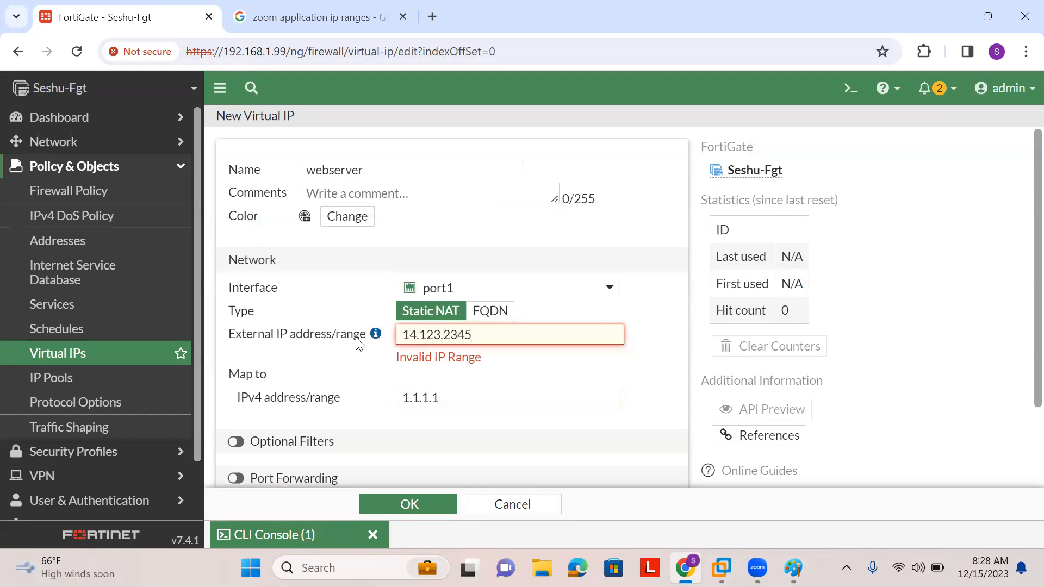
pyautogui.write('56')
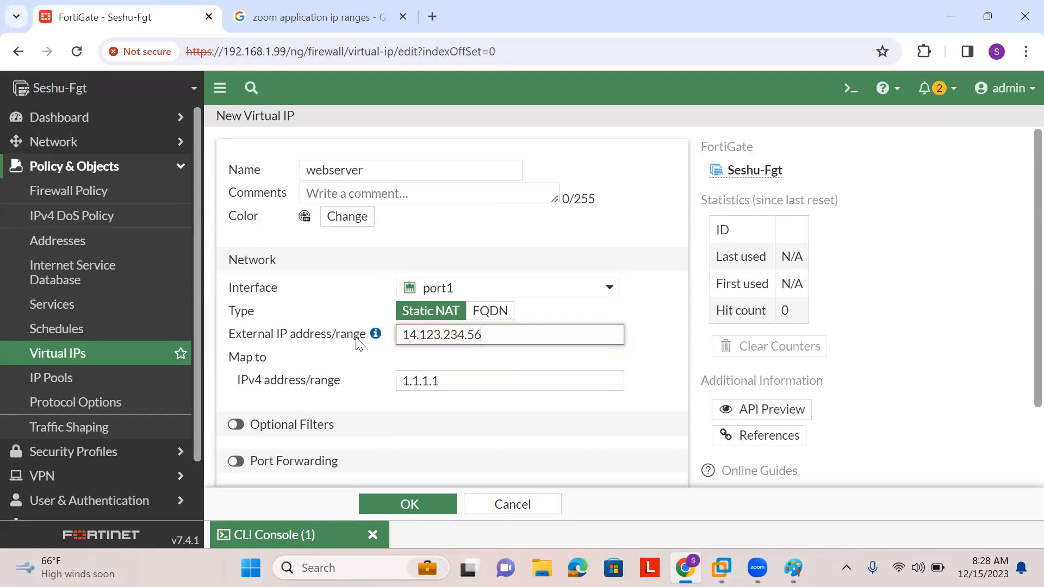
pyautogui.click(236, 461)
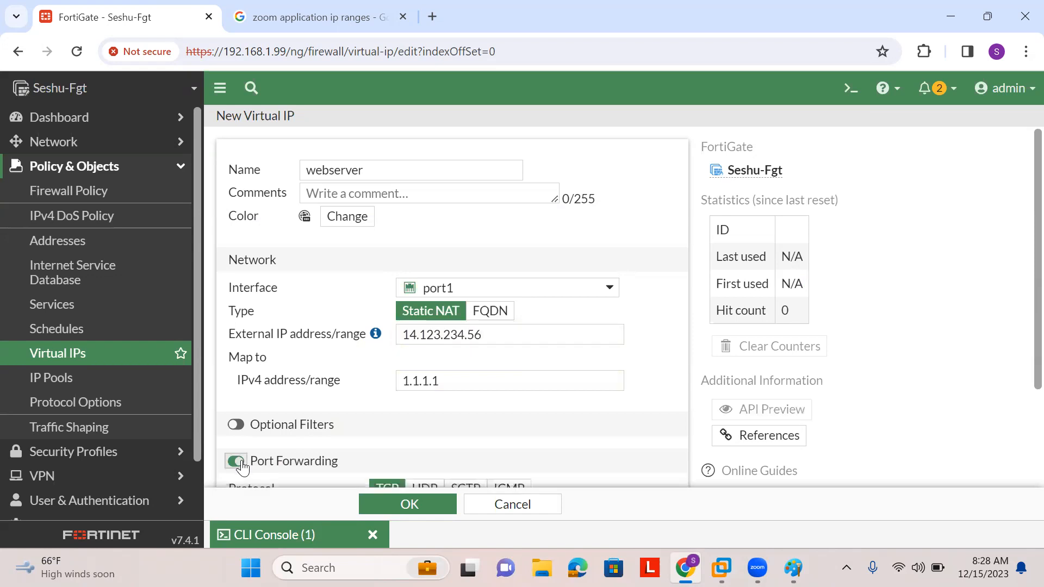
pyautogui.click(240, 462)
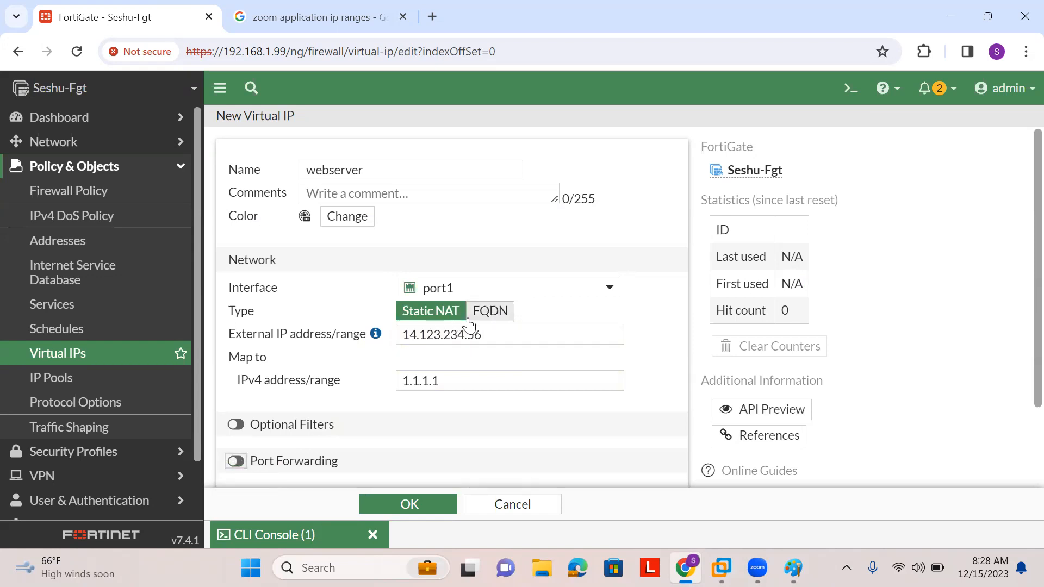
pyautogui.scroll(-2, 466, 326)
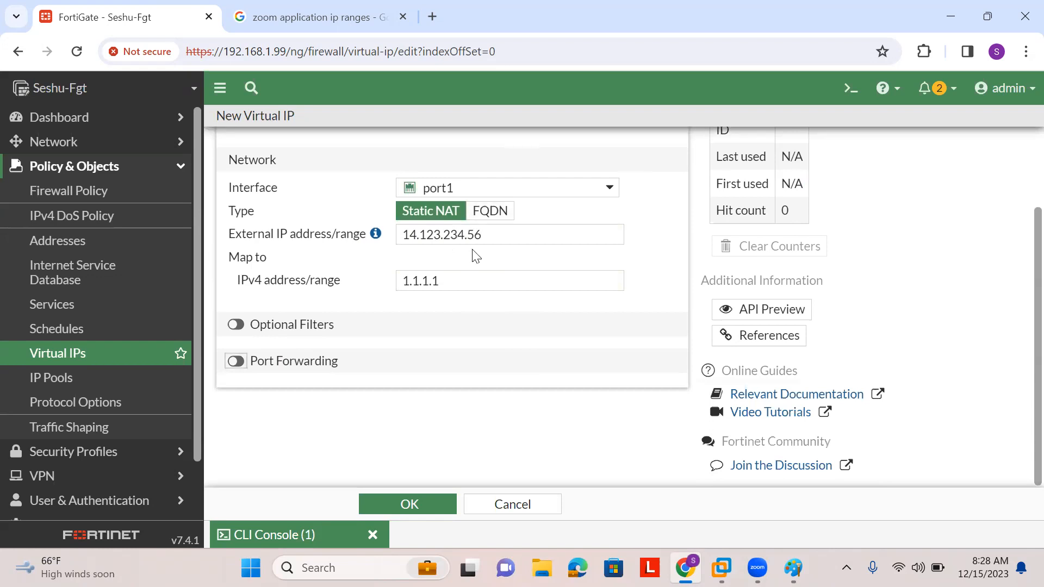
pyautogui.moveTo(488, 240); pyautogui.dragTo(297, 244)
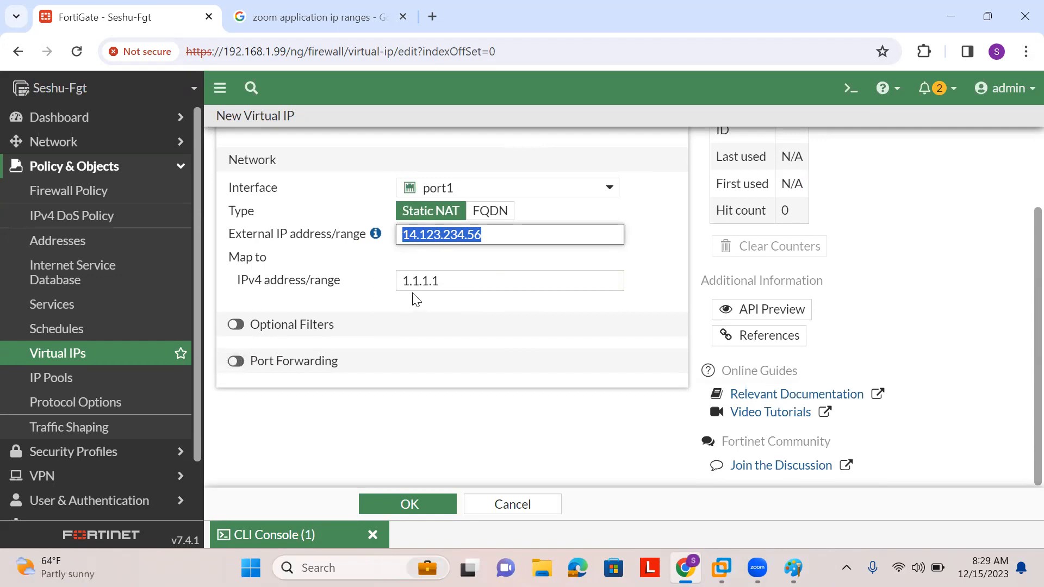
pyautogui.click(441, 281)
pyautogui.moveTo(441, 281); pyautogui.dragTo(384, 284)
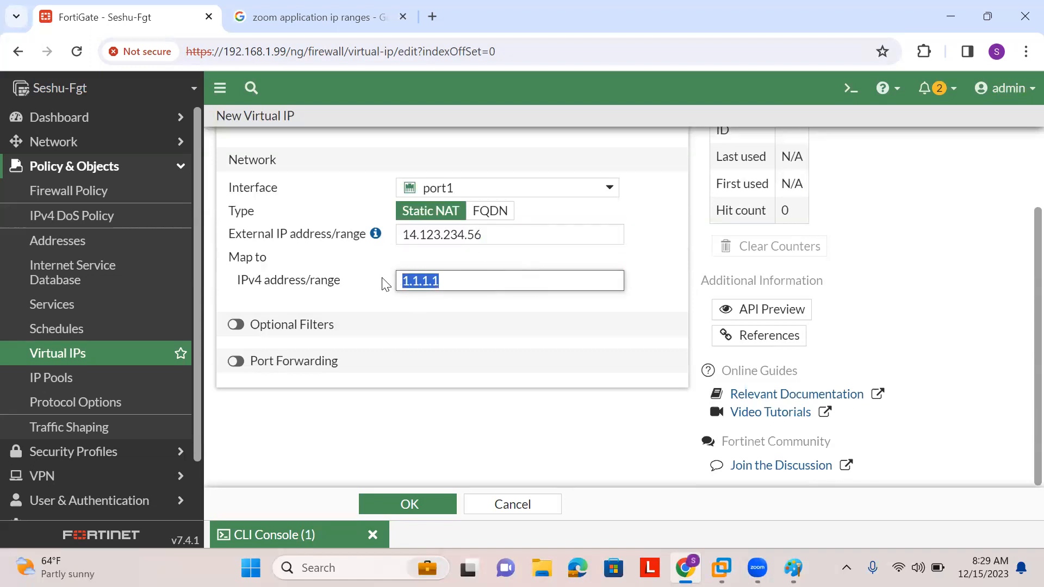
# Enable port forwarding with external service port 8080 and open the mapped IPv4 port for entry
pyautogui.click(237, 362)
pyautogui.click(397, 402)
pyautogui.write('8080')
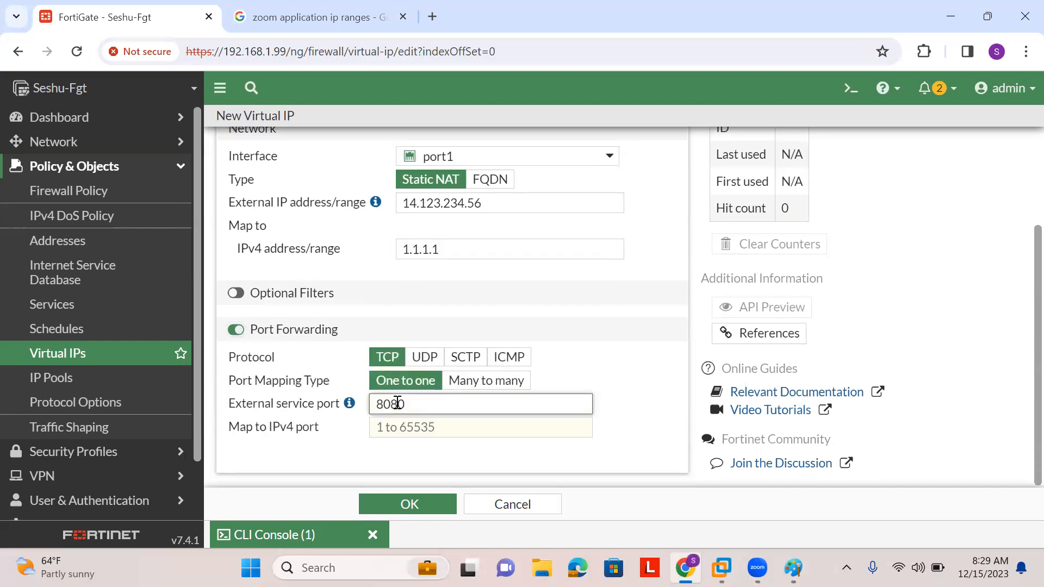
pyautogui.click(423, 429)
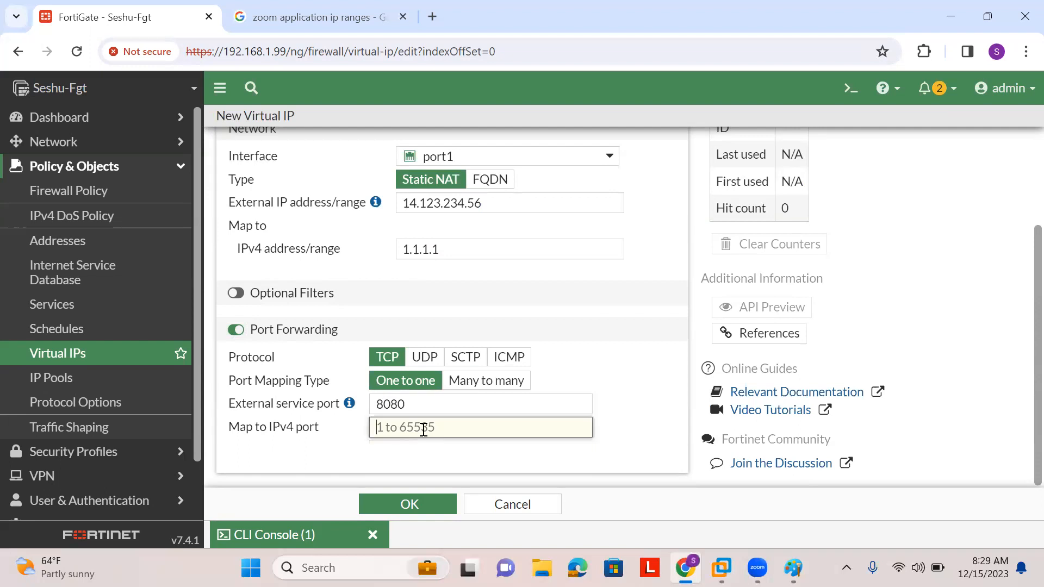
# Set the new virtual IP's mapped IPv4 port to 443
pyautogui.write('443')
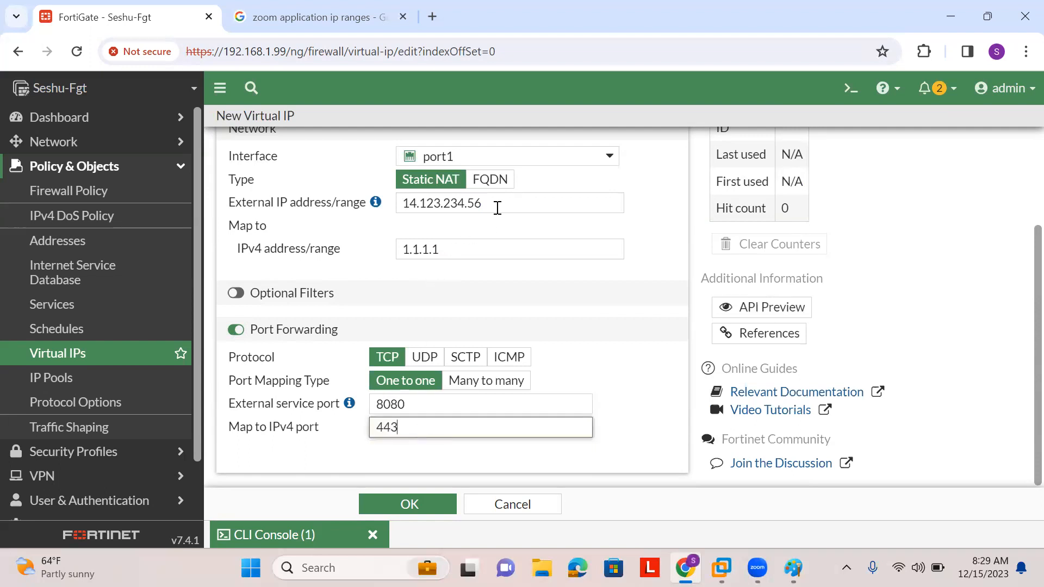
pyautogui.moveTo(491, 207); pyautogui.dragTo(396, 219)
pyautogui.hotkey('ctrl', 'c')
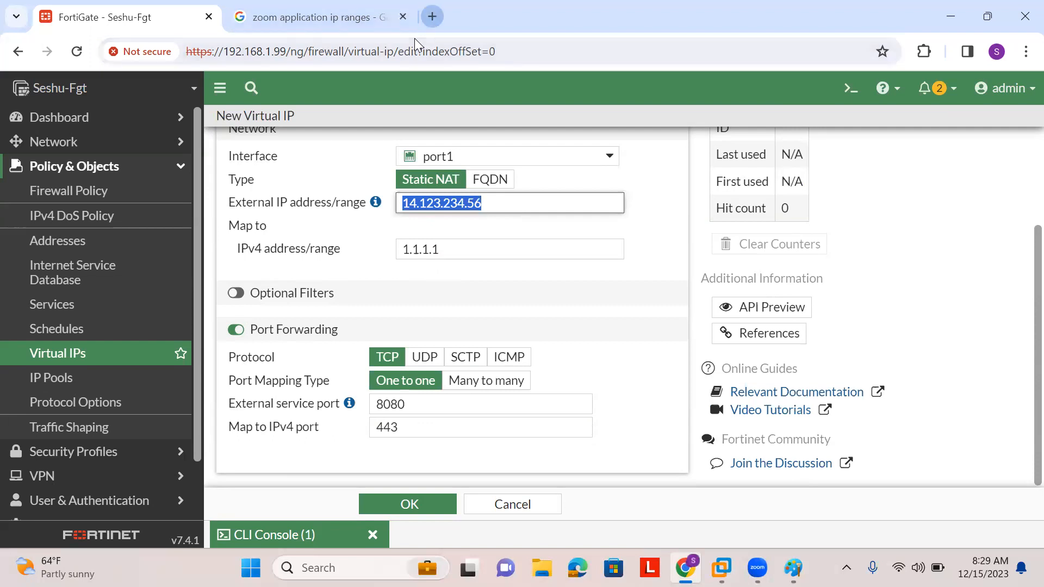
pyautogui.hotkey('ctrl', 't')
pyautogui.hotkey('ctrl', 'v')
pyautogui.write(':8')
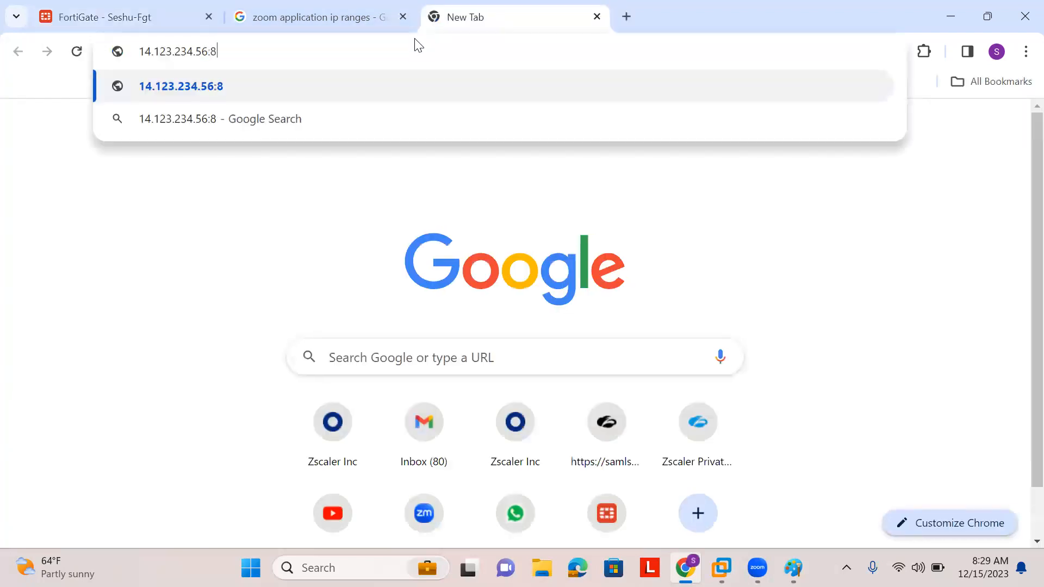
pyautogui.write('080')
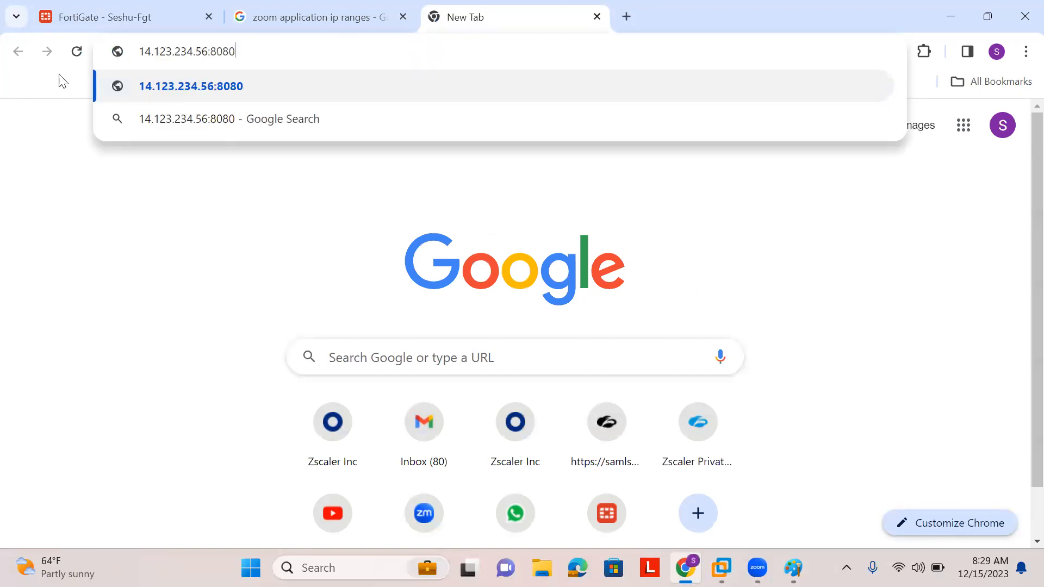
pyautogui.click(141, 51)
pyautogui.write('https://')
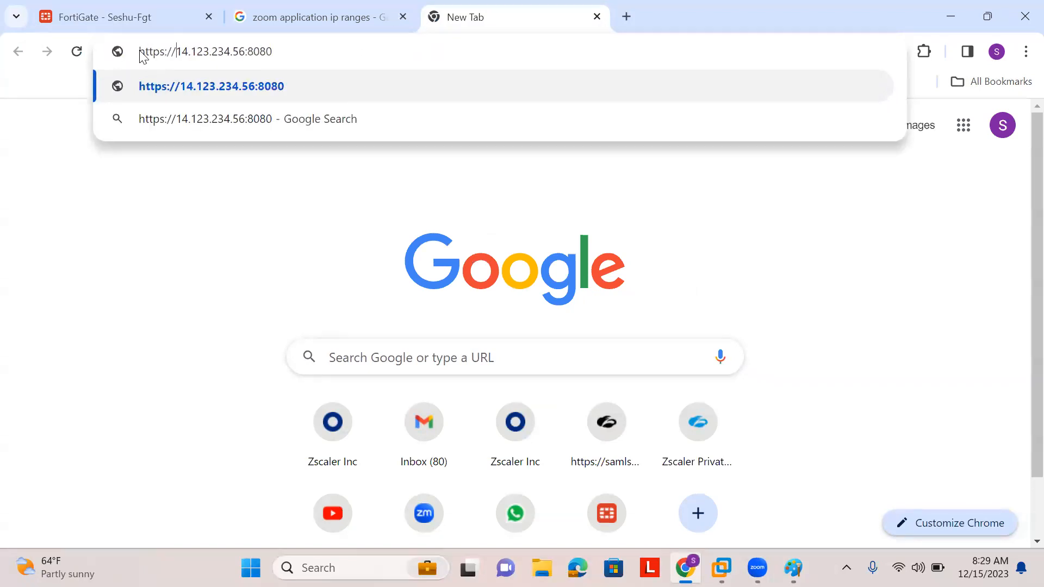
# Return to the new virtual IP form and set its external service port to 443
pyautogui.click(164, 20)
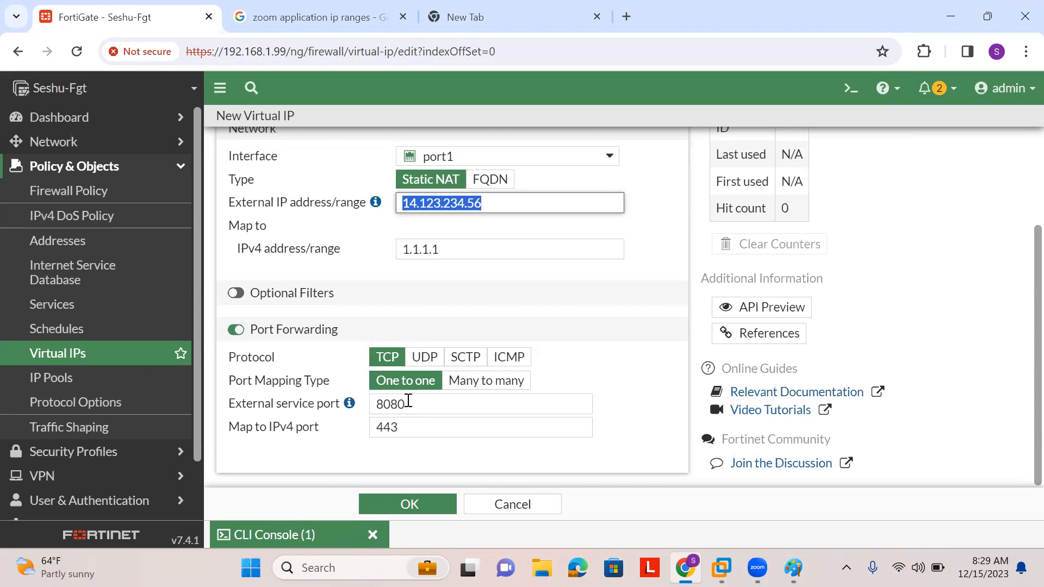
pyautogui.doubleClick(384, 405)
pyautogui.write('443')
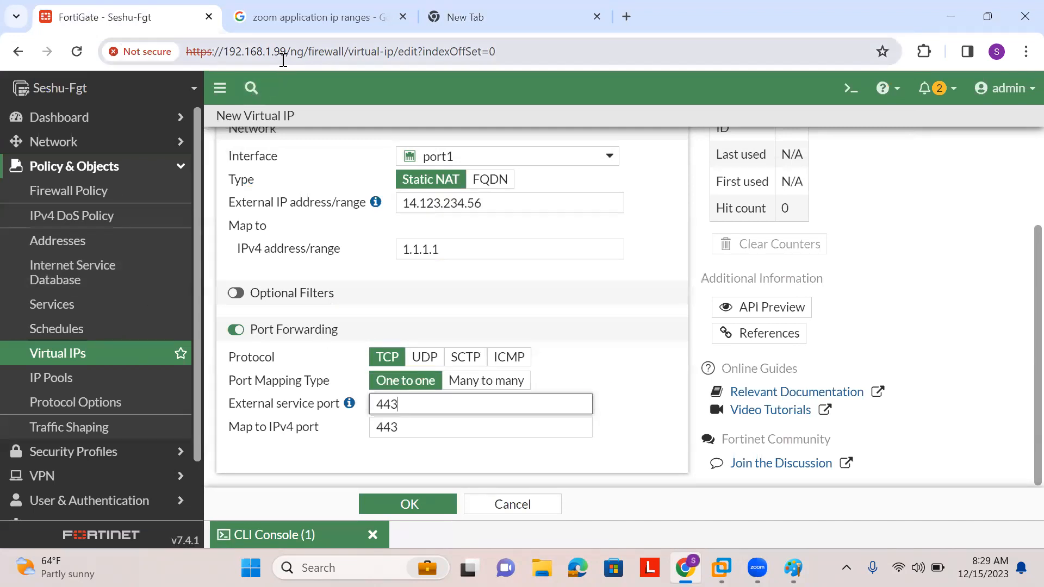
# Examine the firewall's base web address, the forwarded ports, the external IP address and the interfaces available for the virtual IP
pyautogui.moveTo(291, 51); pyautogui.dragTo(602, 71)
pyautogui.press('BackSpace')
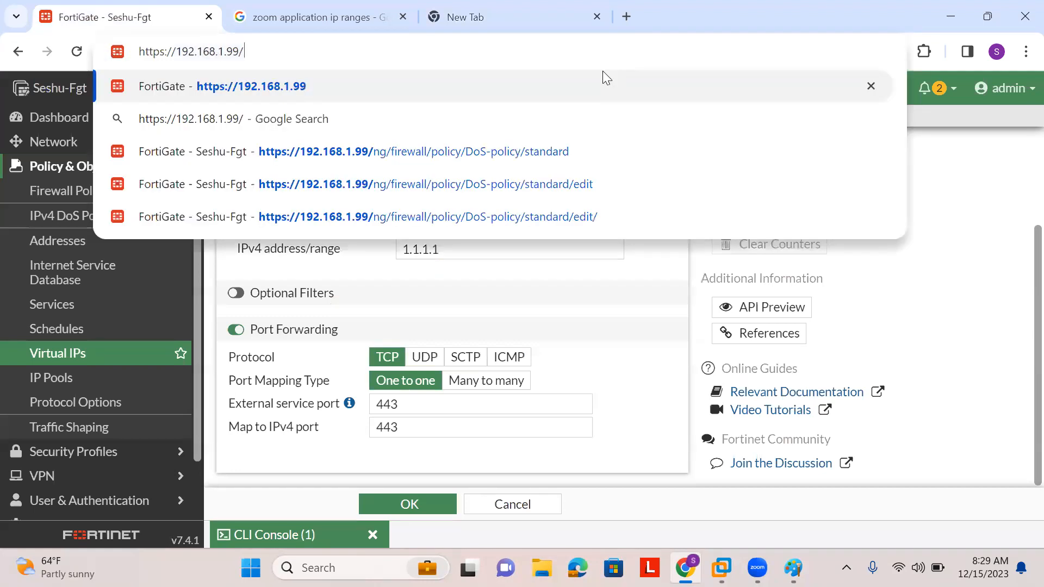
pyautogui.click(620, 340)
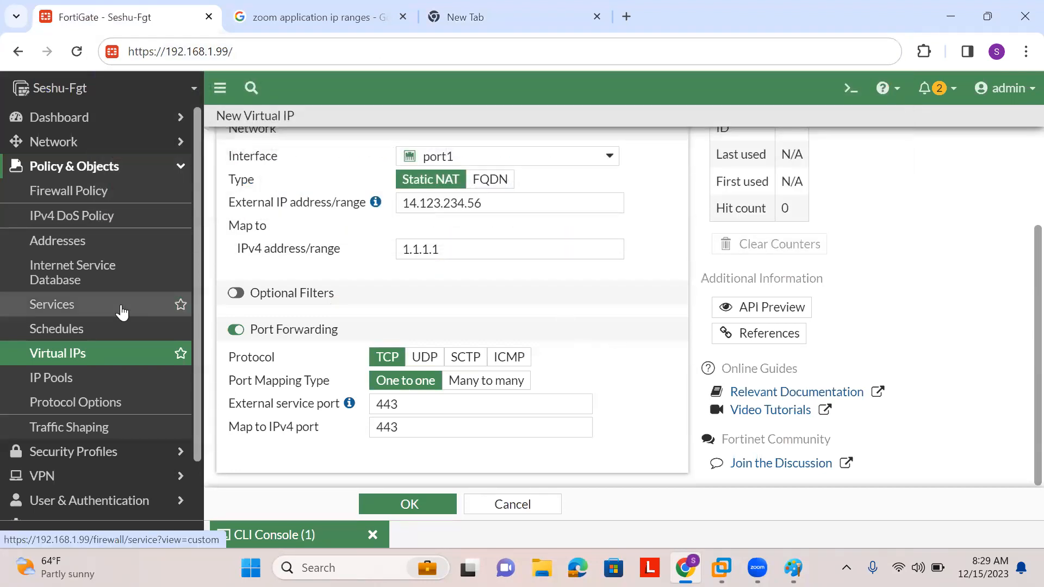
pyautogui.moveTo(419, 410); pyautogui.dragTo(280, 423)
pyautogui.moveTo(407, 427); pyautogui.dragTo(378, 433)
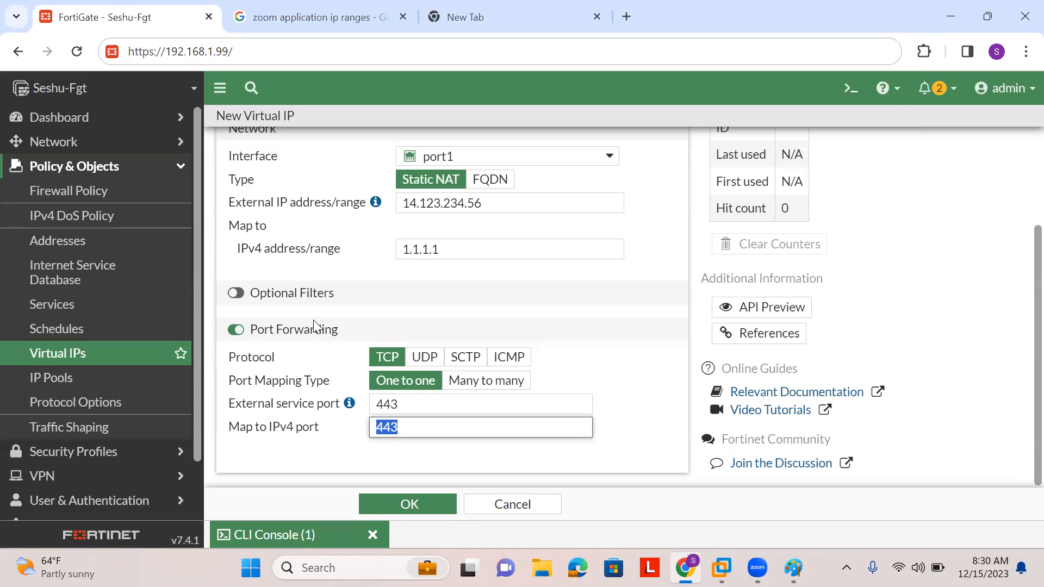
pyautogui.moveTo(497, 206); pyautogui.dragTo(349, 205)
pyautogui.click(443, 156)
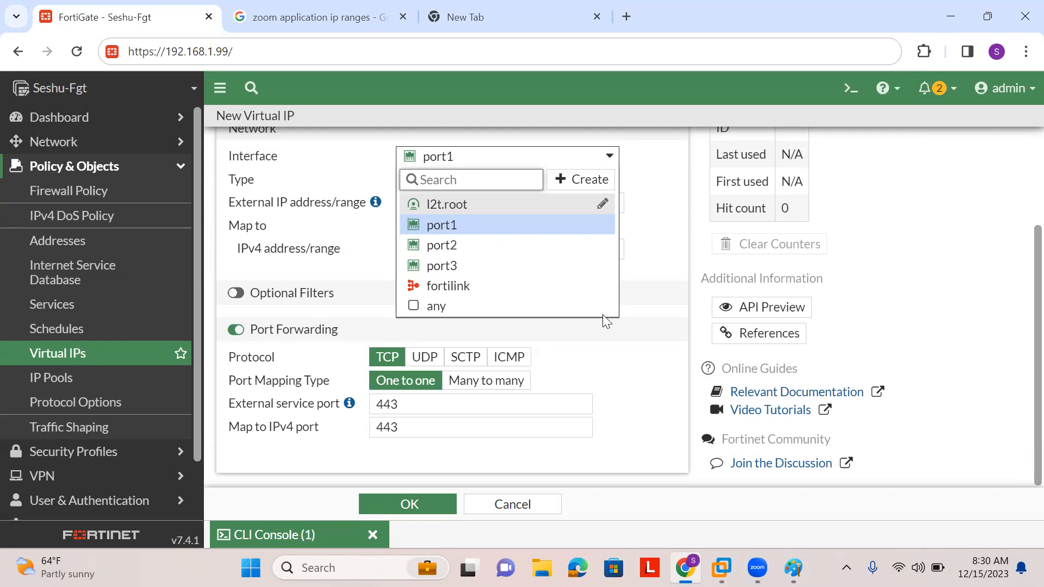
pyautogui.click(628, 346)
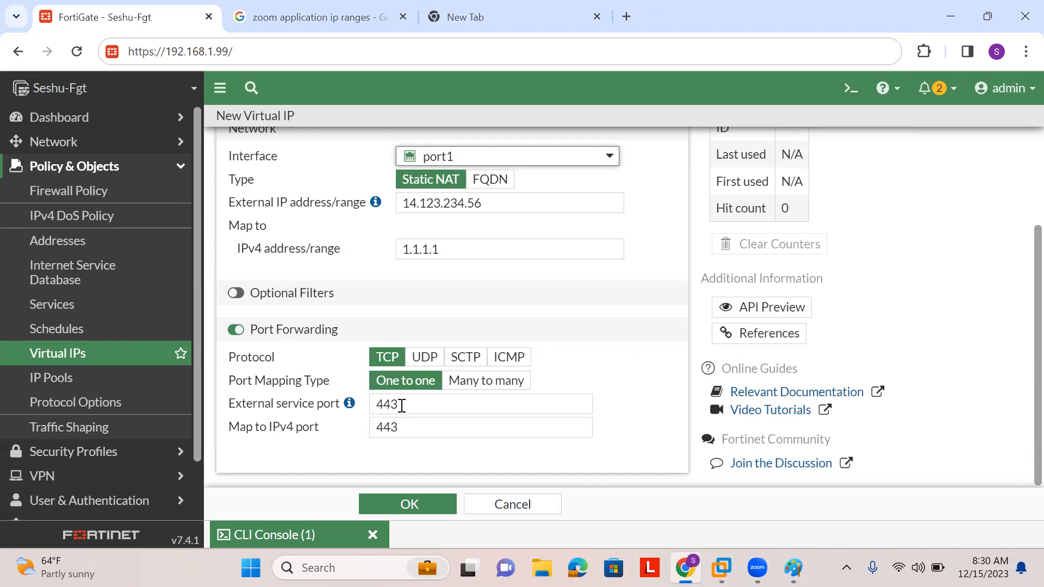
# Set the virtual IP's external service port to 8080
pyautogui.click(401, 406)
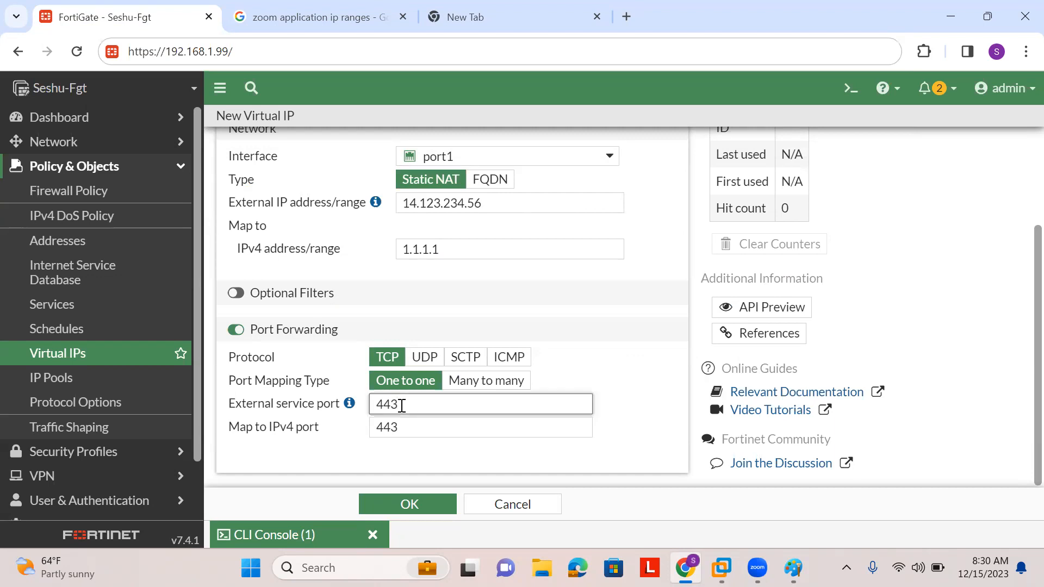
pyautogui.hotkey('ctrl', 'a')
pyautogui.write('80')
# Set the virtual IP's external IP address to 192.168.1.99
pyautogui.scroll(2, 252, 326)
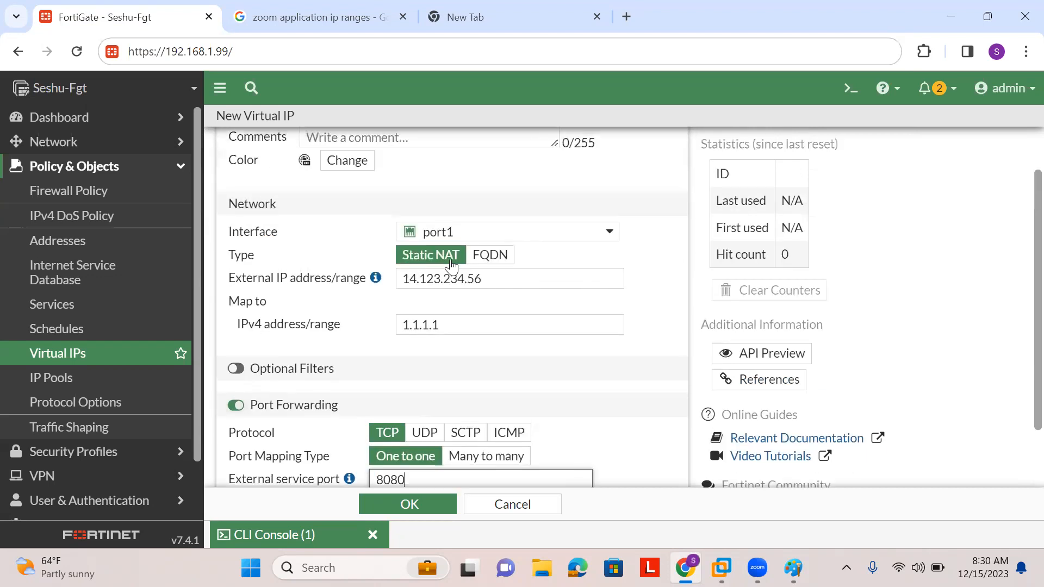
pyautogui.moveTo(497, 280); pyautogui.dragTo(216, 241)
pyautogui.write('192.168.1.99')
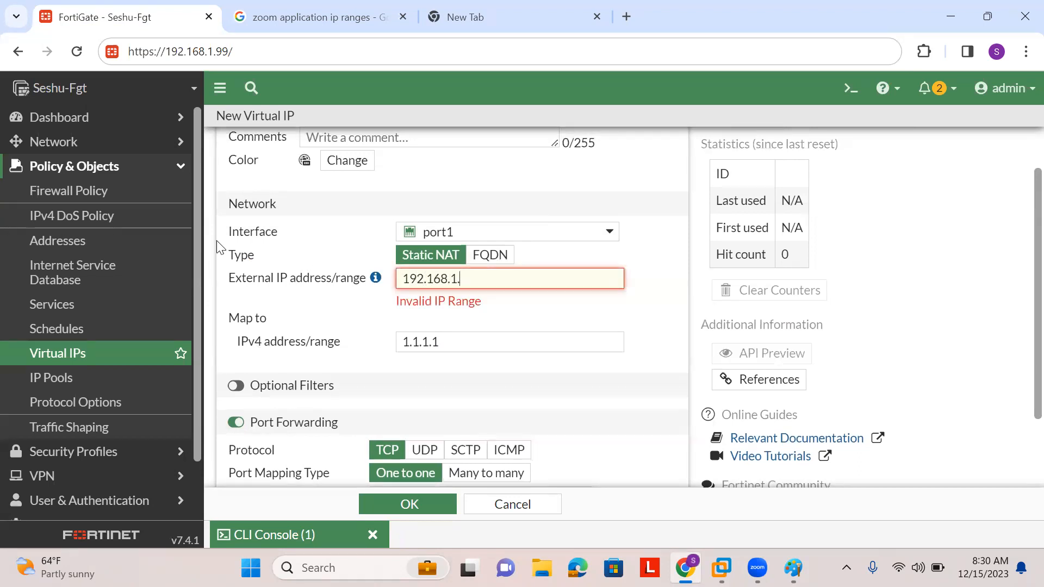
pyautogui.scroll(-1, 338, 215)
pyautogui.scroll(1, 338, 215)
pyautogui.scroll(-1, 338, 216)
pyautogui.scroll(1, 418, 213)
pyautogui.scroll(1, 459, 216)
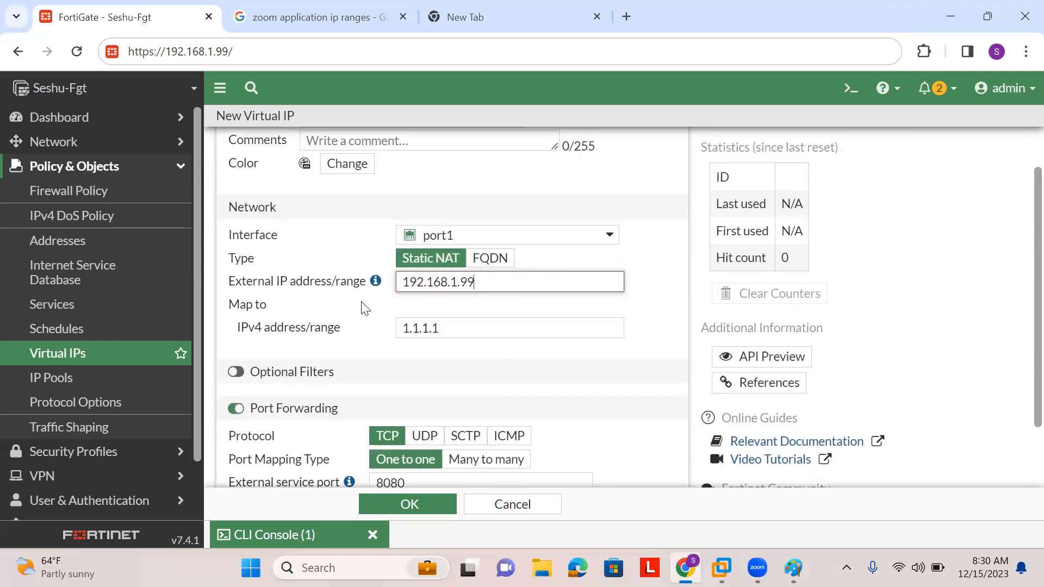
# Set the mapped IPv4 address of the virtual IP to 10.255.1.2
pyautogui.scroll(-1, 362, 304)
pyautogui.click(477, 272)
pyautogui.hotkey('ctrl', 'a')
pyautogui.write('1')
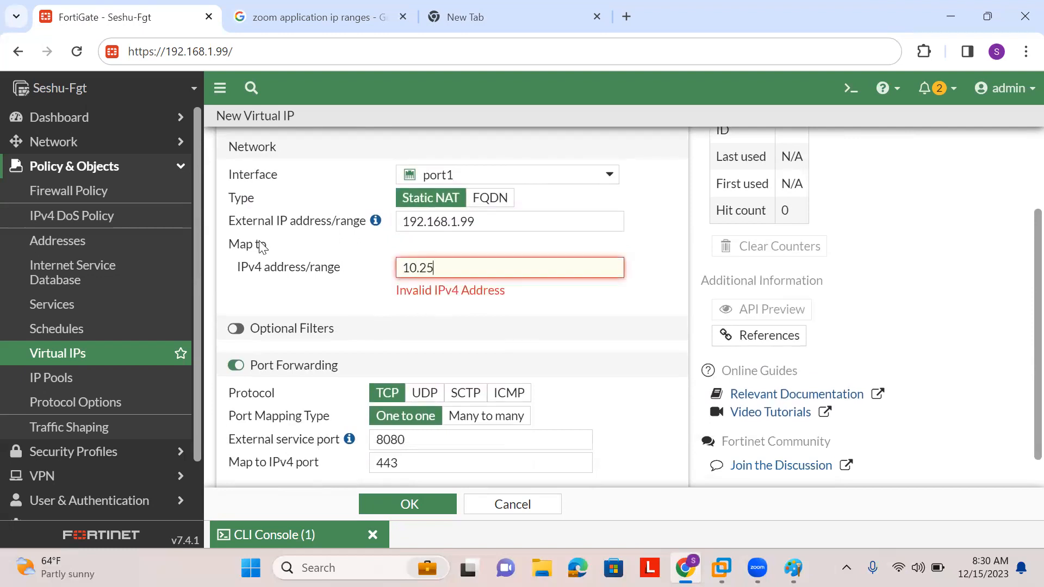
pyautogui.write('0.255.1.1')
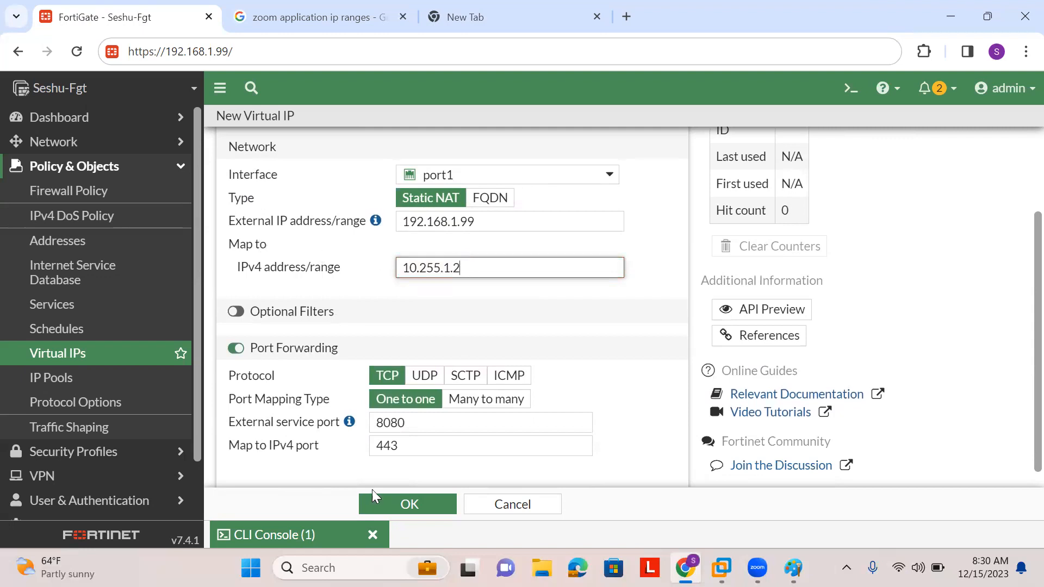
# Check the fortilink interface's address in the existing CLI console, and save the new virtual IP
pyautogui.click(285, 537)
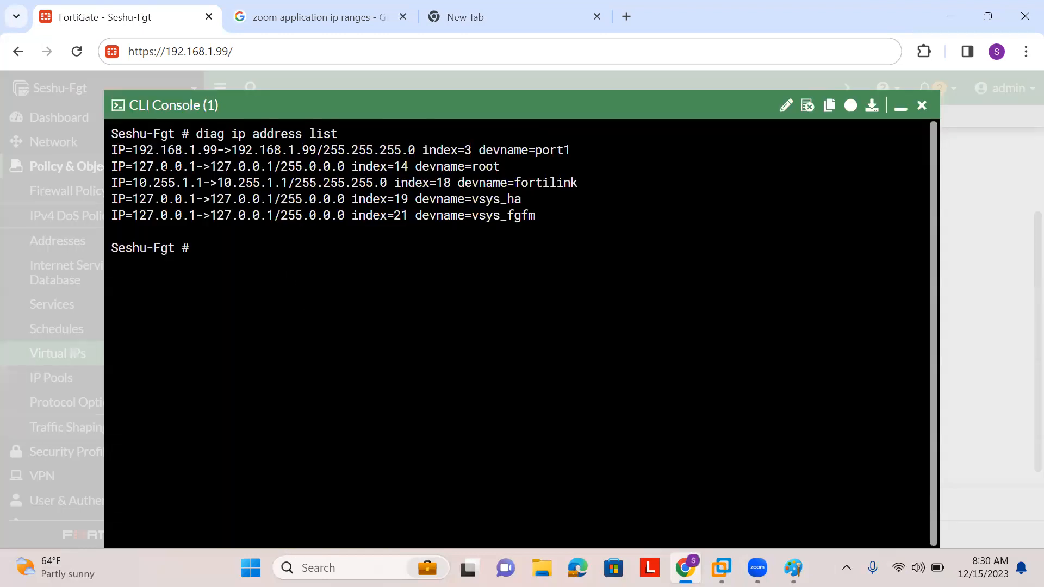
pyautogui.moveTo(125, 182); pyautogui.dragTo(604, 182)
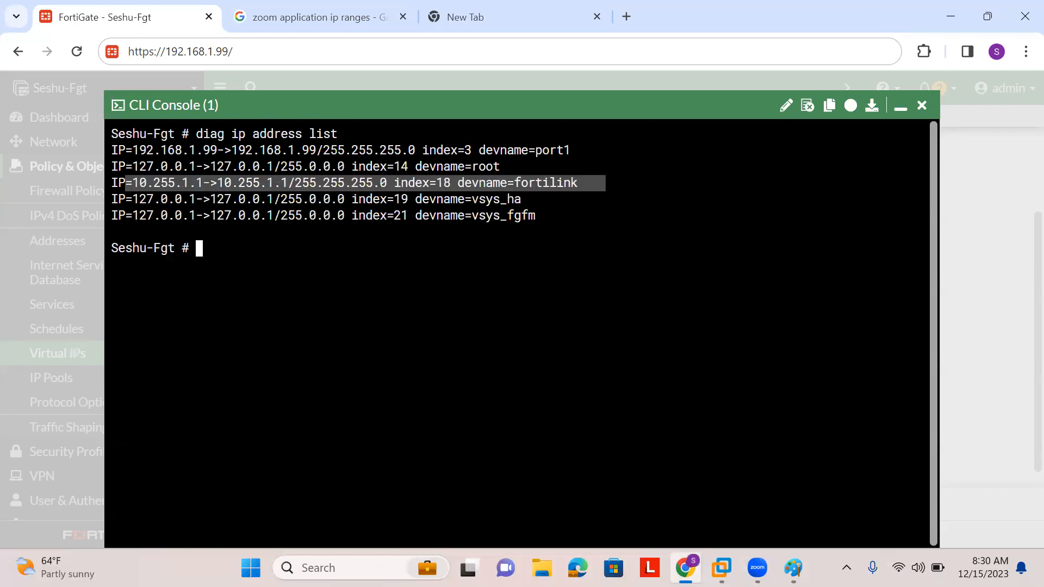
pyautogui.click(900, 106)
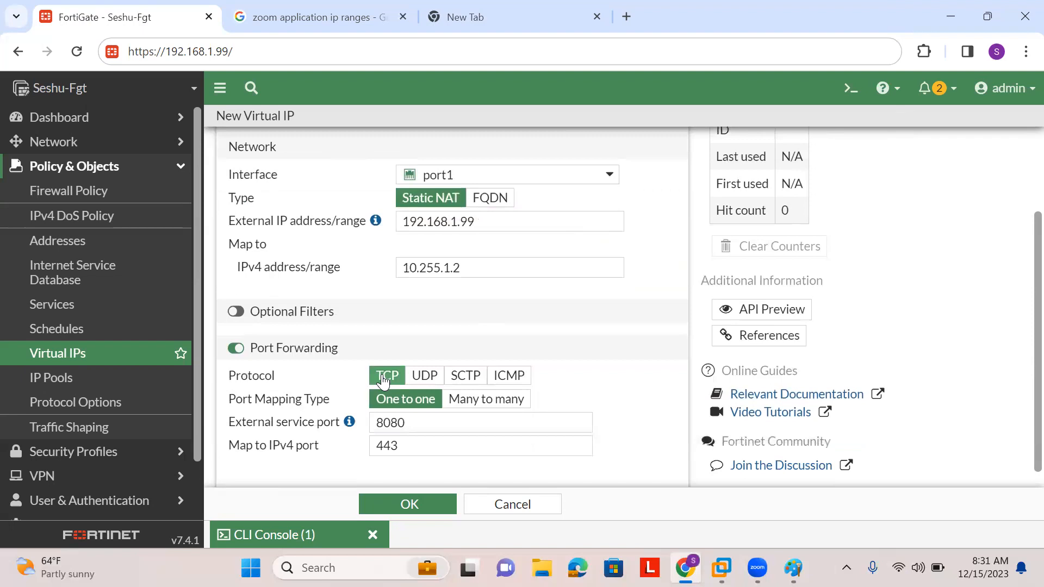
pyautogui.scroll(-1, 383, 381)
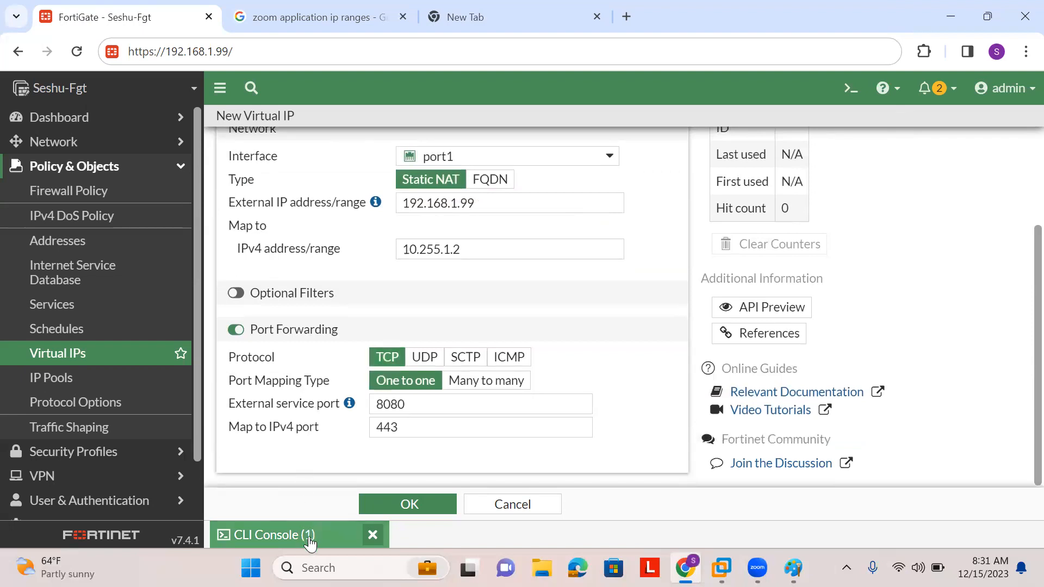
pyautogui.click(410, 503)
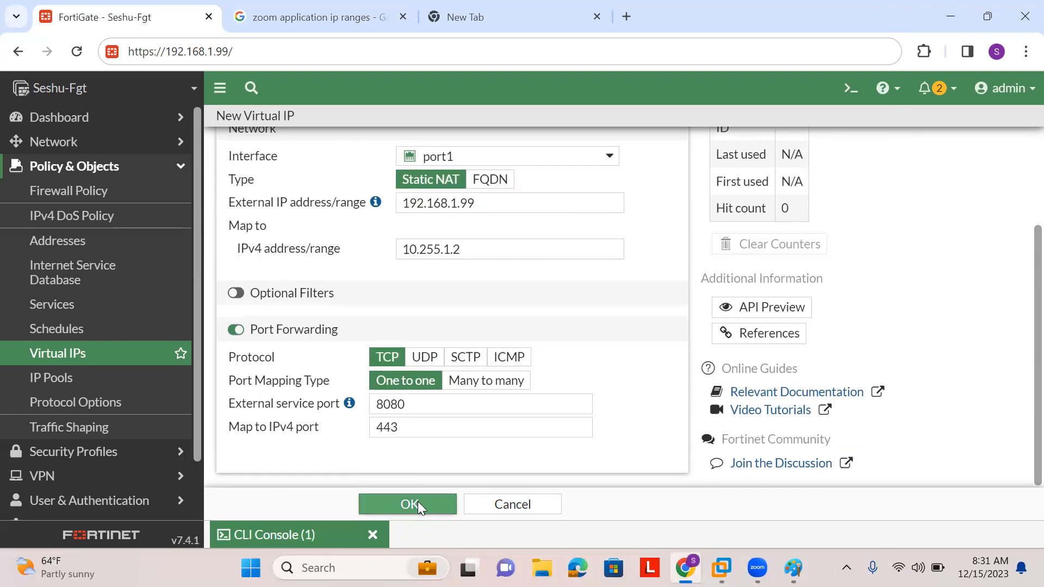
# Open a second CLI console, enter the partial command diag sniffer packet any 'port 808, and minimize the console
pyautogui.click(844, 95)
pyautogui.write('di')
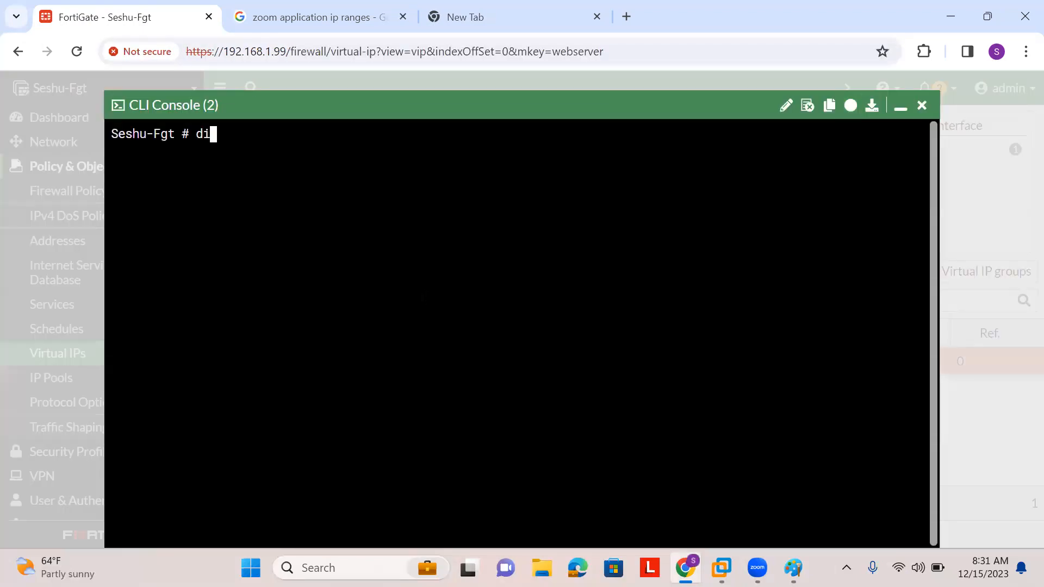
pyautogui.write('ag sniffer packet ')
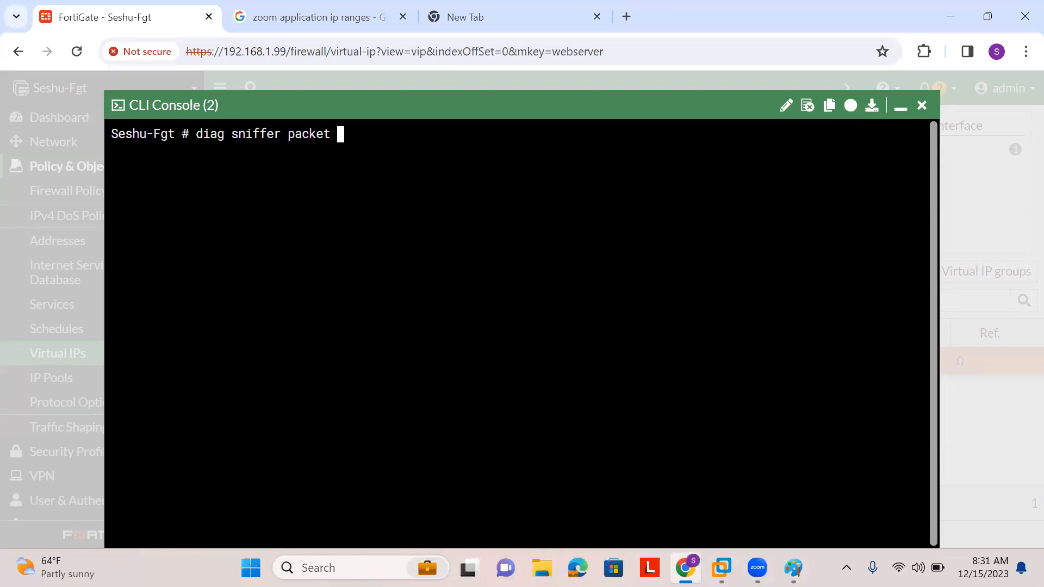
pyautogui.write("any ''hos")
pyautogui.press('BackSpace')
pyautogui.press('BackSpace')
pyautogui.press('BackSpace')
pyautogui.press('BackSpace')
pyautogui.write('host')
pyautogui.press('BackSpace')
pyautogui.press('BackSpace')
pyautogui.press('BackSpace')
pyautogui.press('BackSpace')
pyautogui.press('BackSpace')
pyautogui.write('port 808')
pyautogui.click(900, 107)
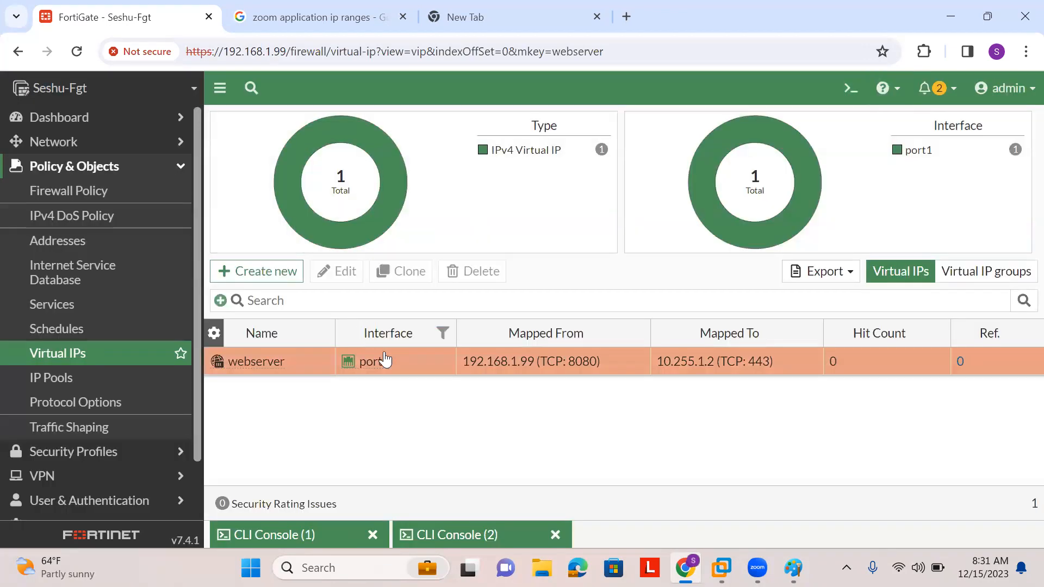
# Change the webserver virtual IP's mapped IPv4 port to 8081 and save it
pyautogui.doubleClick(395, 370)
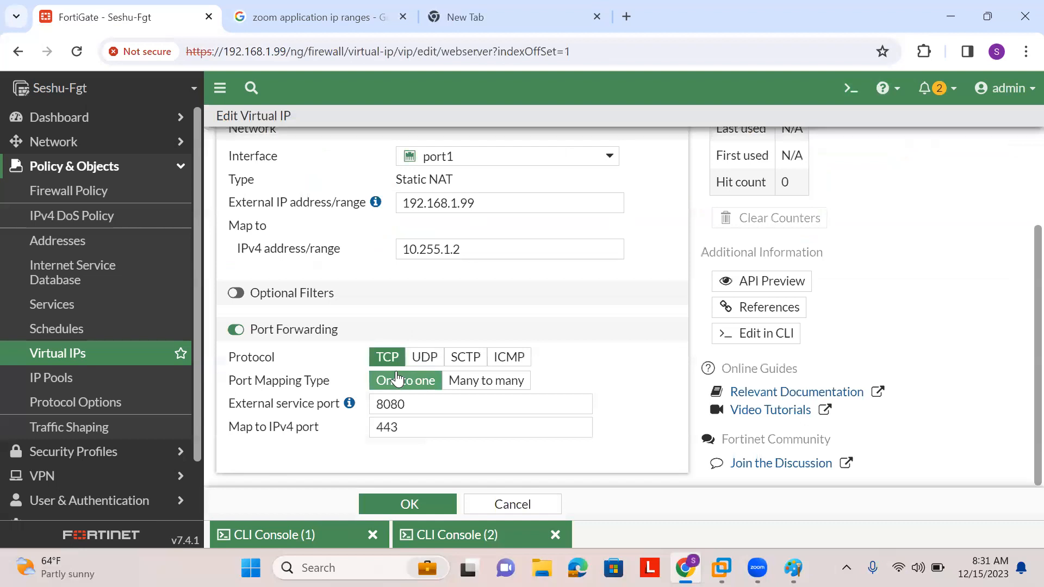
pyautogui.click(416, 427)
pyautogui.press('BackSpace')
pyautogui.press('BackSpace')
pyautogui.press('BackSpace')
pyautogui.write('8081')
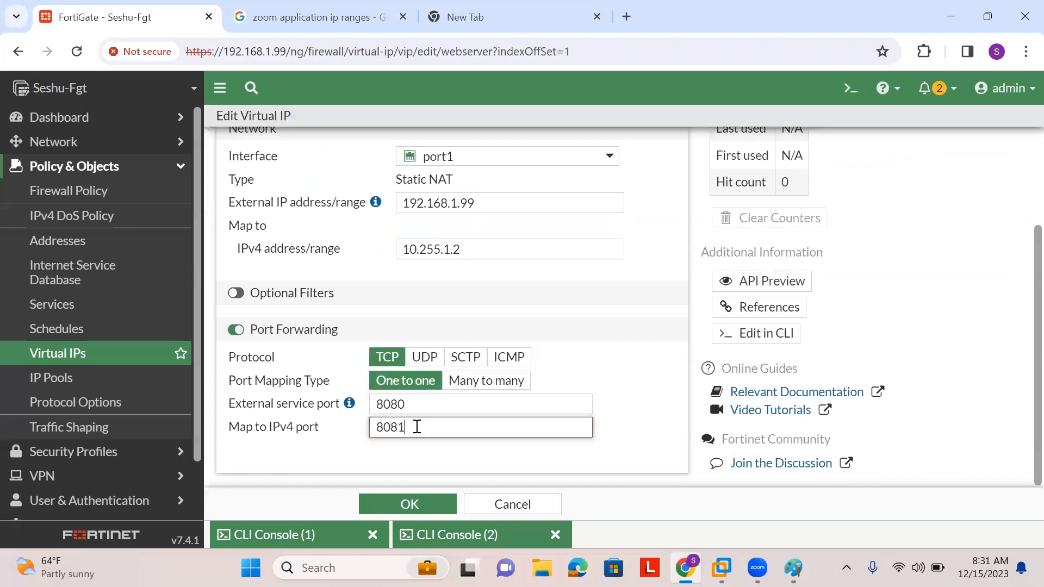
pyautogui.click(427, 502)
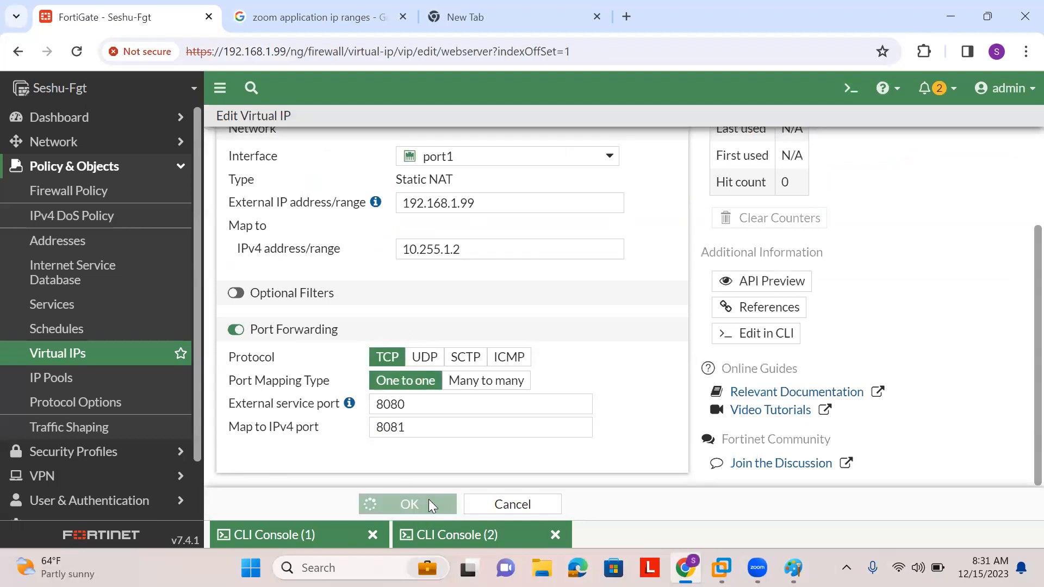
# Complete the pending console command as diag sniffer packet any 'port 8080 or port 8081' 4 0 a and run it
pyautogui.click(433, 537)
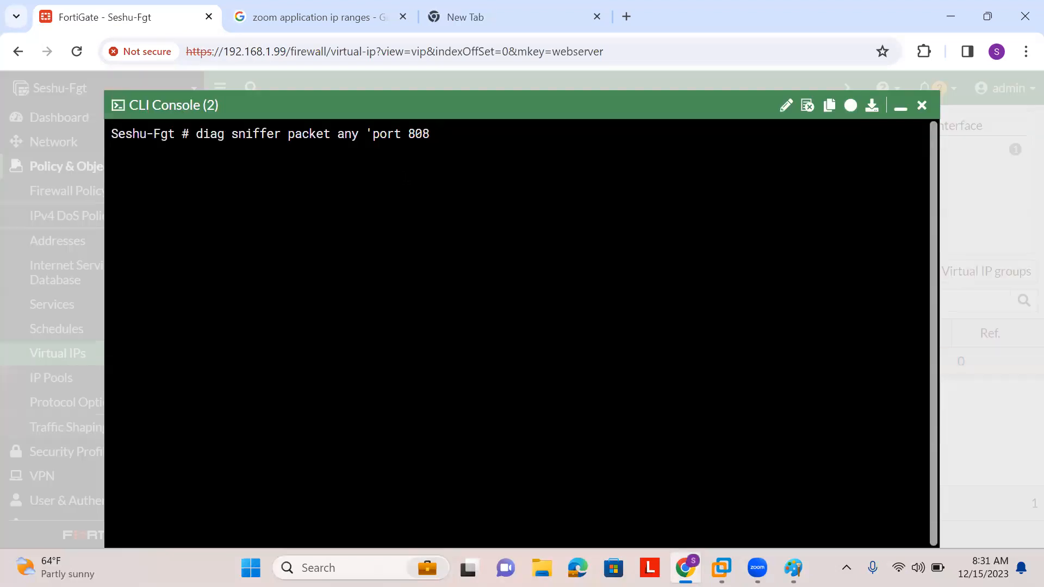
pyautogui.write('o')
pyautogui.press('BackSpace')
pyautogui.press('BackSpace')
pyautogui.write('0 or port ')
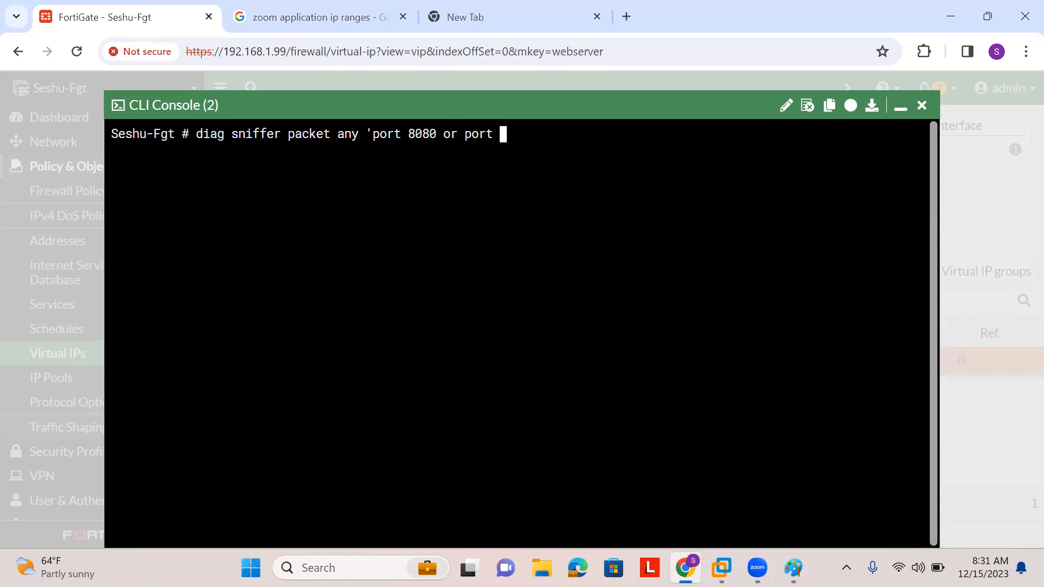
pyautogui.write("8081' 4 0 a")
pyautogui.press('Return')
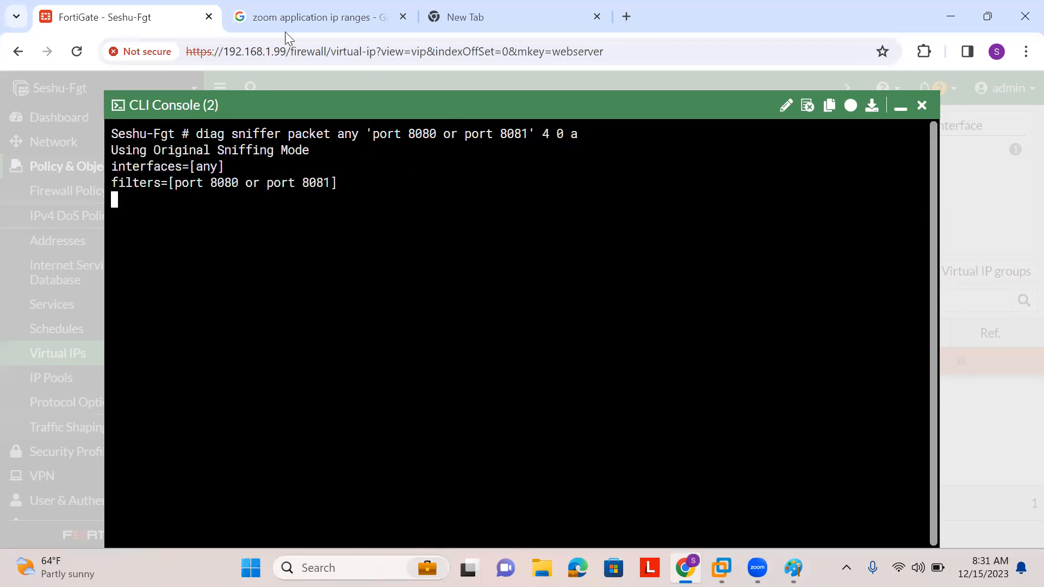
pyautogui.click(296, 23)
pyautogui.click(280, 51)
pyautogui.write('https://192.1')
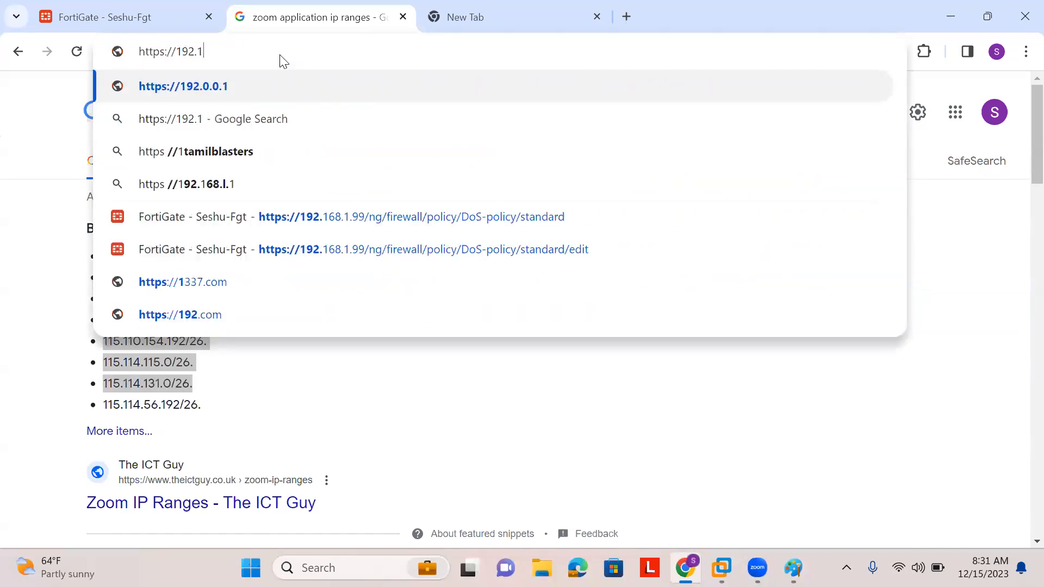
pyautogui.write('68.1.9')
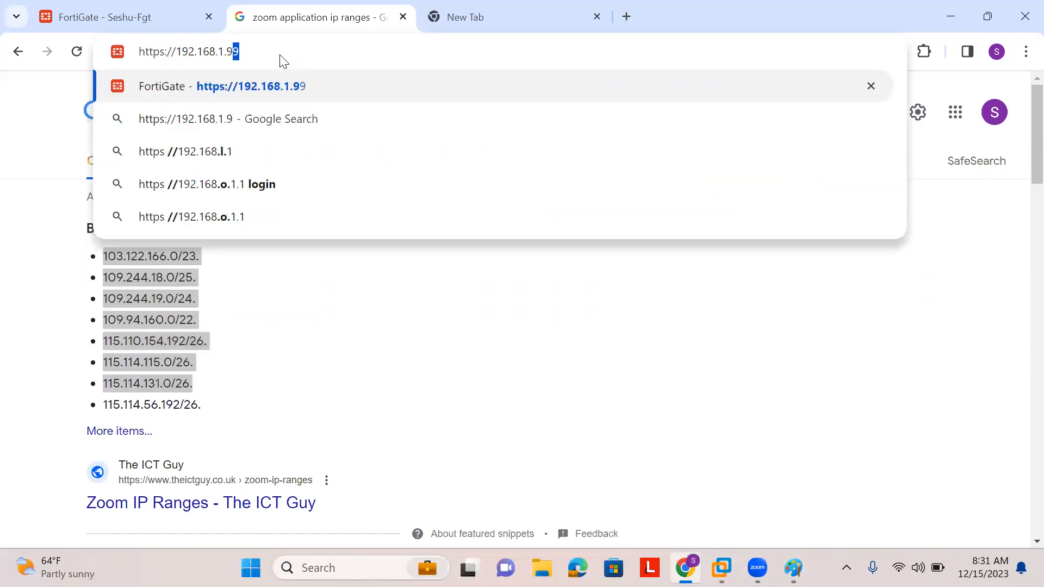
pyautogui.write('9')
pyautogui.press('BackSpace')
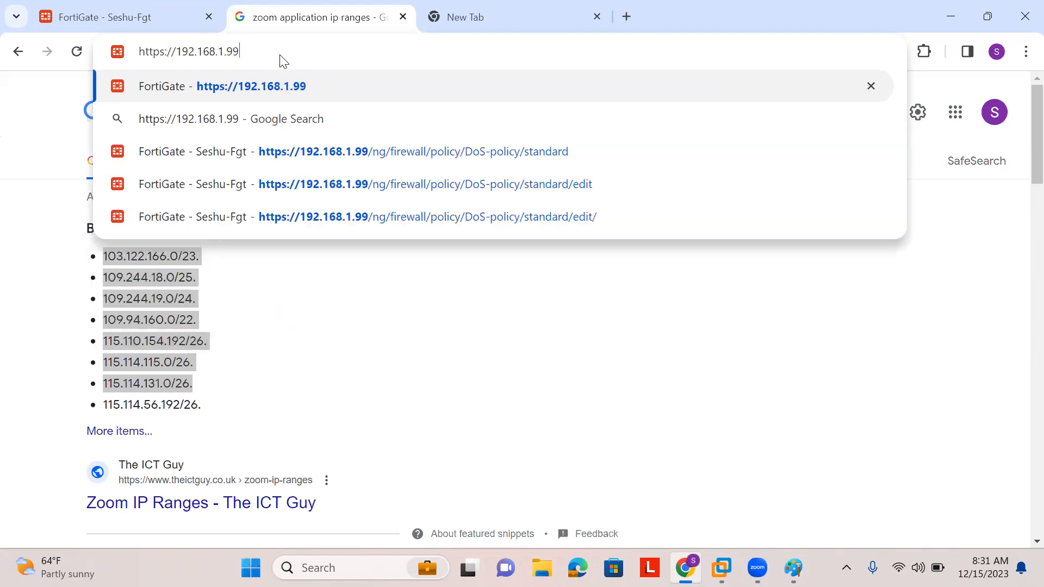
pyautogui.write(':8080')
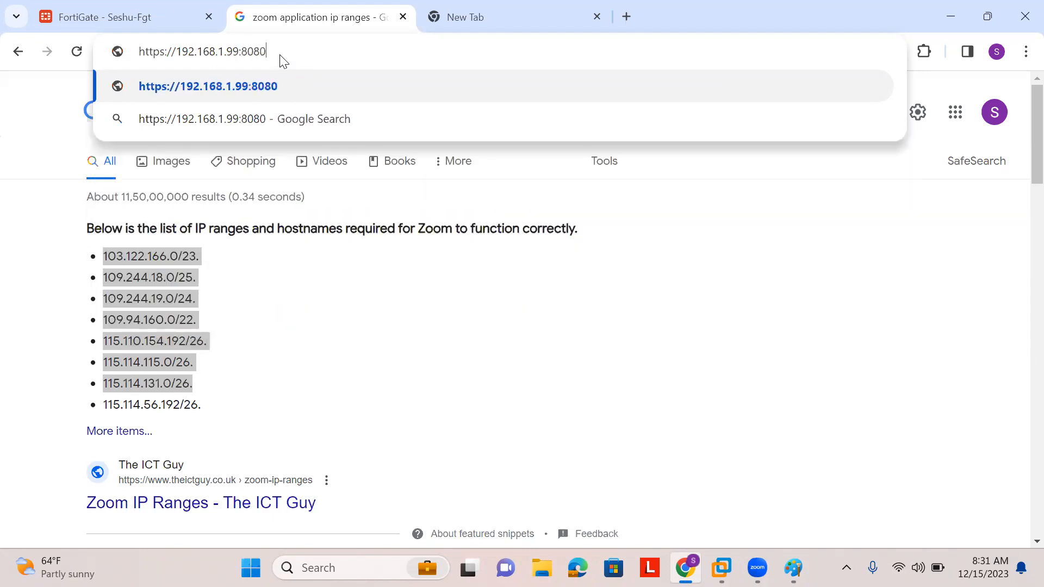
pyautogui.press('Return')
# Return to the FortiGate tab and examine the sniffer output for the port 8080 connection attempts
pyautogui.click(163, 18)
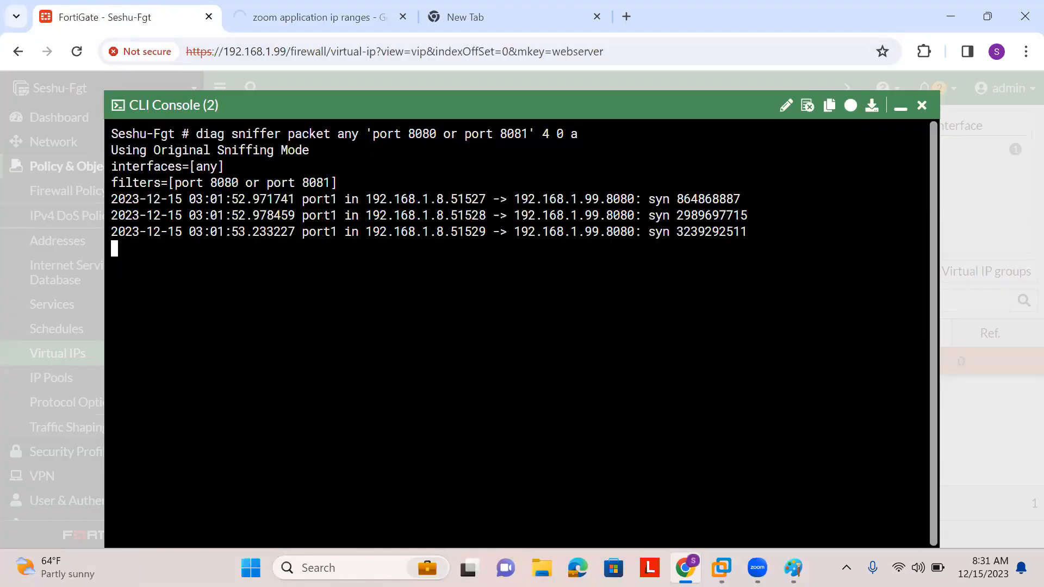
pyautogui.moveTo(259, 215); pyautogui.dragTo(512, 322)
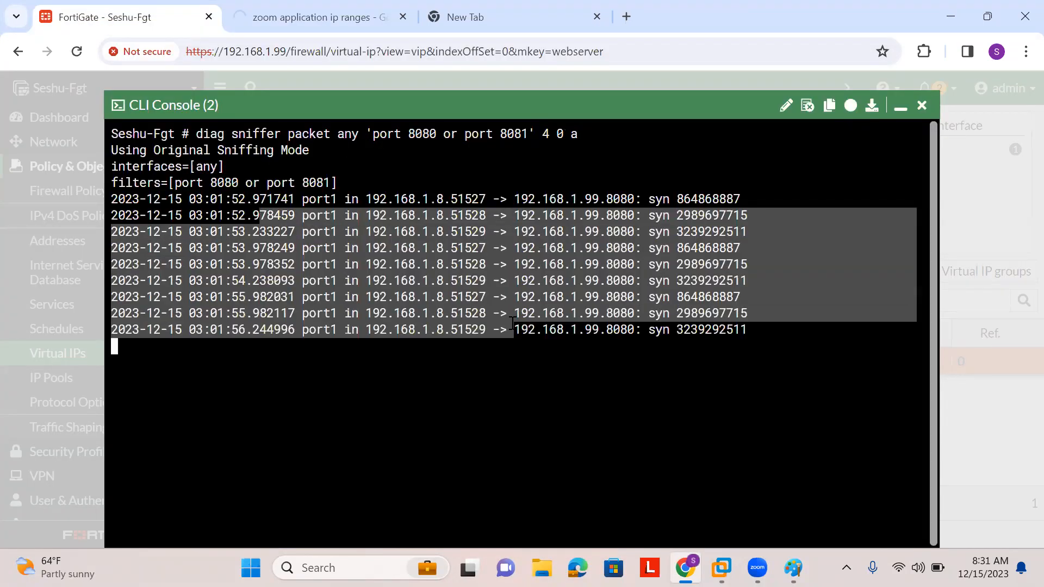
pyautogui.click(560, 323)
# Get a fresh console prompt, run get router info routing-table details, and compare the routes with the sniffer output
pyautogui.press('Return')
pyautogui.press('Return')
pyautogui.press('Return')
pyautogui.press('Return')
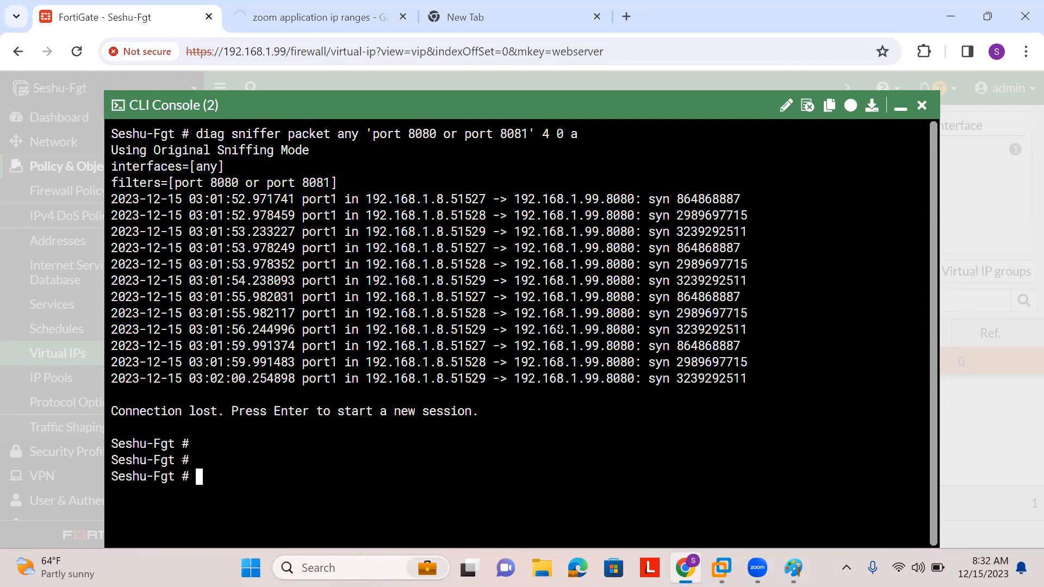
pyautogui.write('get router inf')
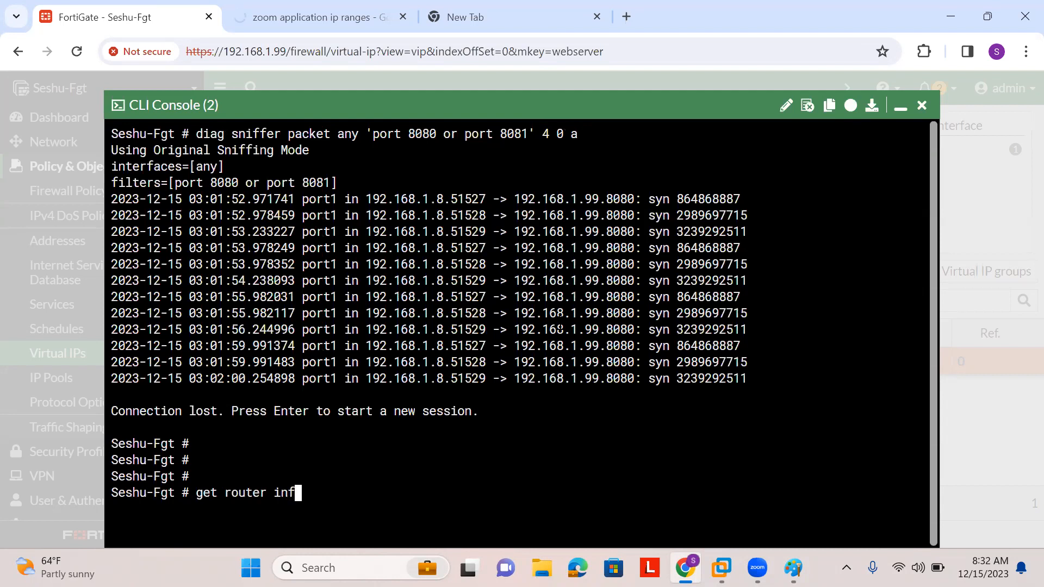
pyautogui.write('o routing-table details')
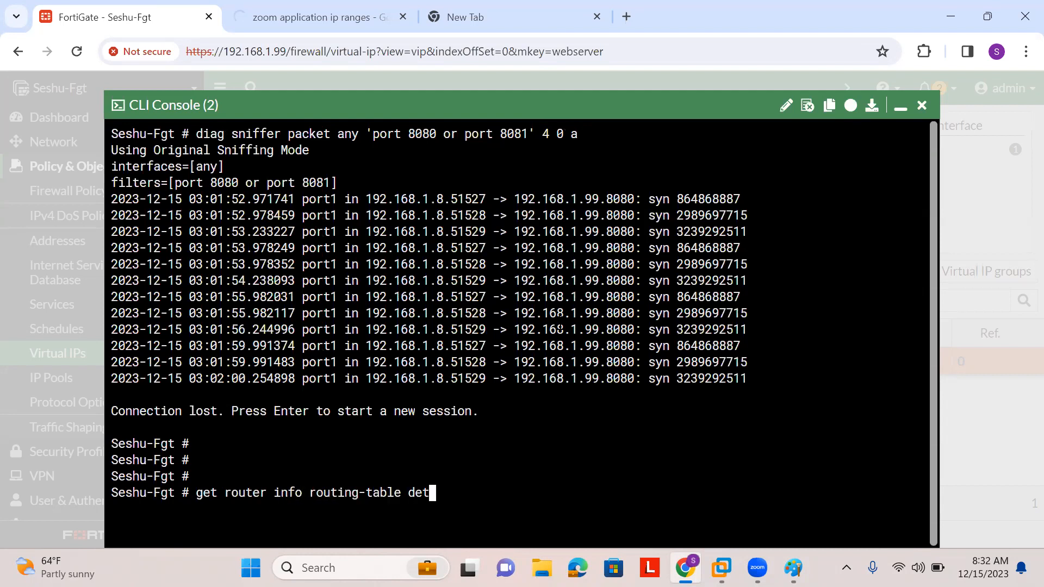
pyautogui.press('Return')
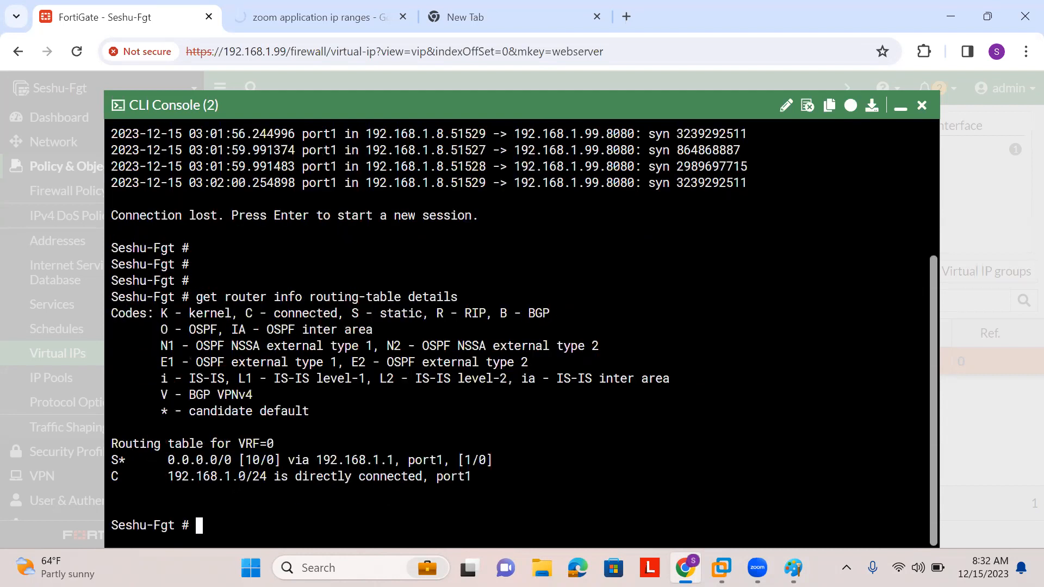
pyautogui.moveTo(189, 476); pyautogui.dragTo(478, 476)
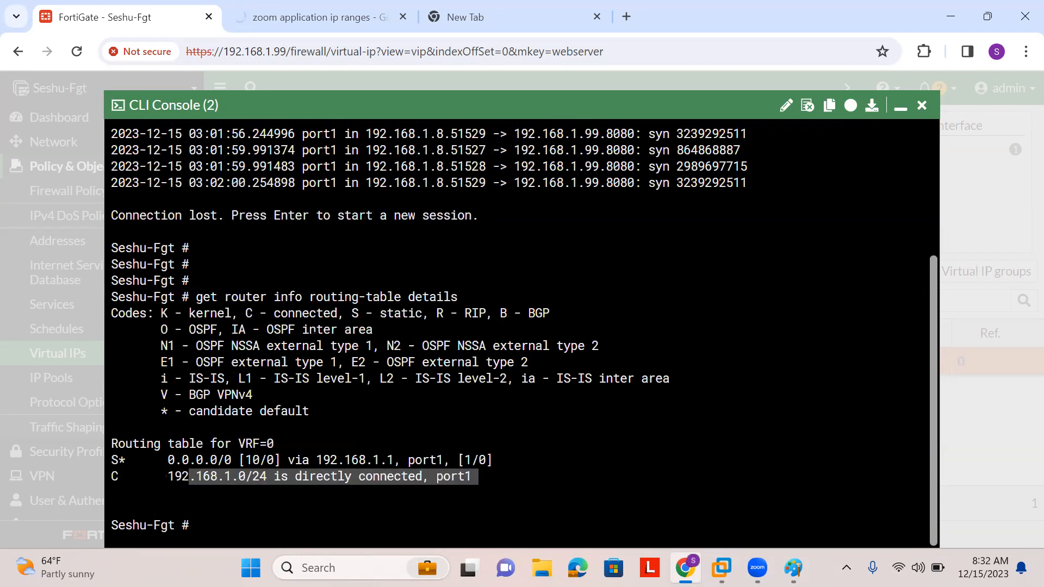
pyautogui.scroll(4, 314, 337)
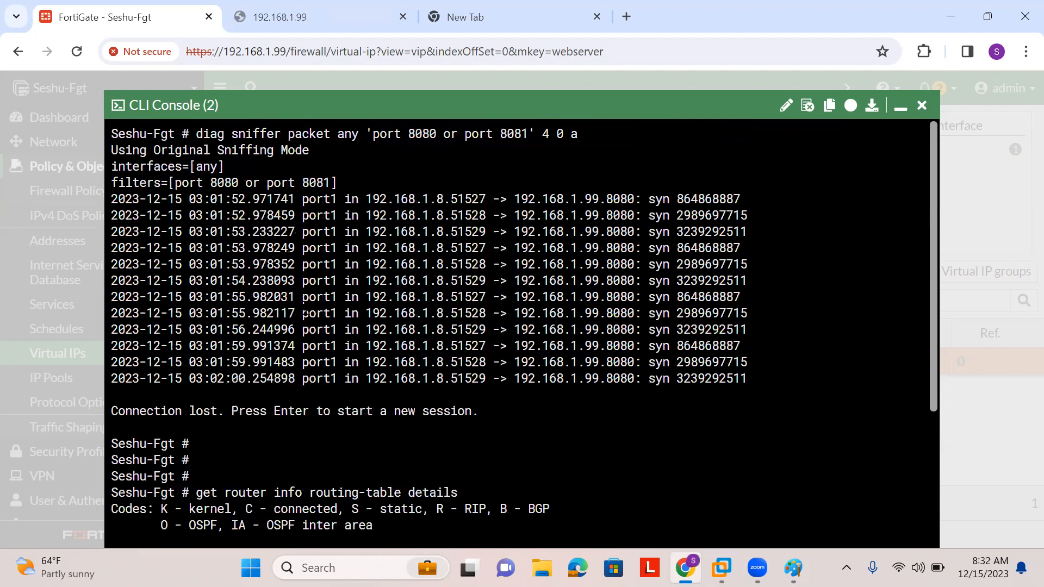
pyautogui.scroll(-4, 315, 334)
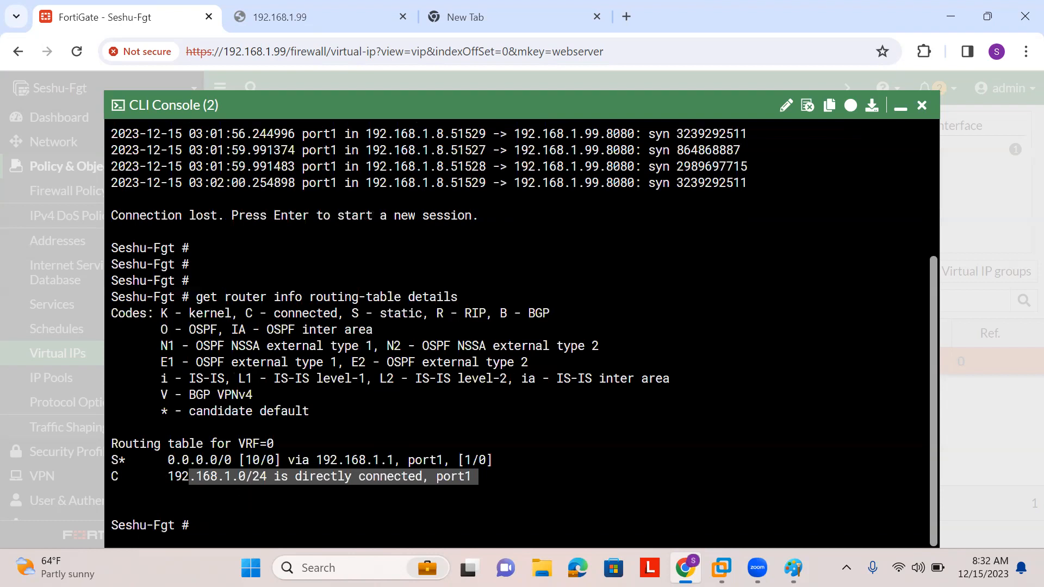
# Check the fortilink interface's details in the network interfaces list against the routing table in the second CLI console
pyautogui.click(900, 106)
pyautogui.click(54, 148)
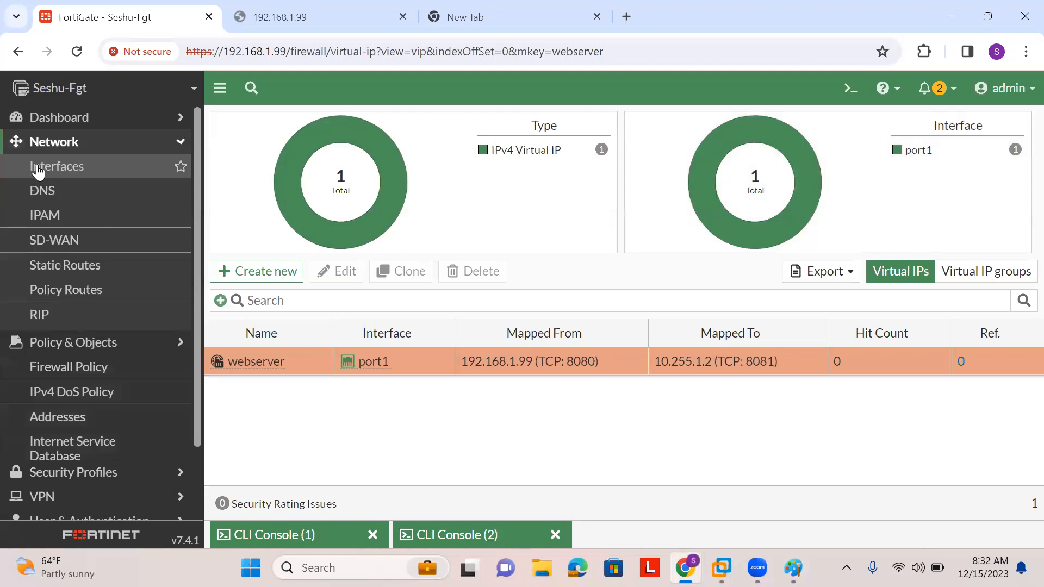
pyautogui.click(40, 171)
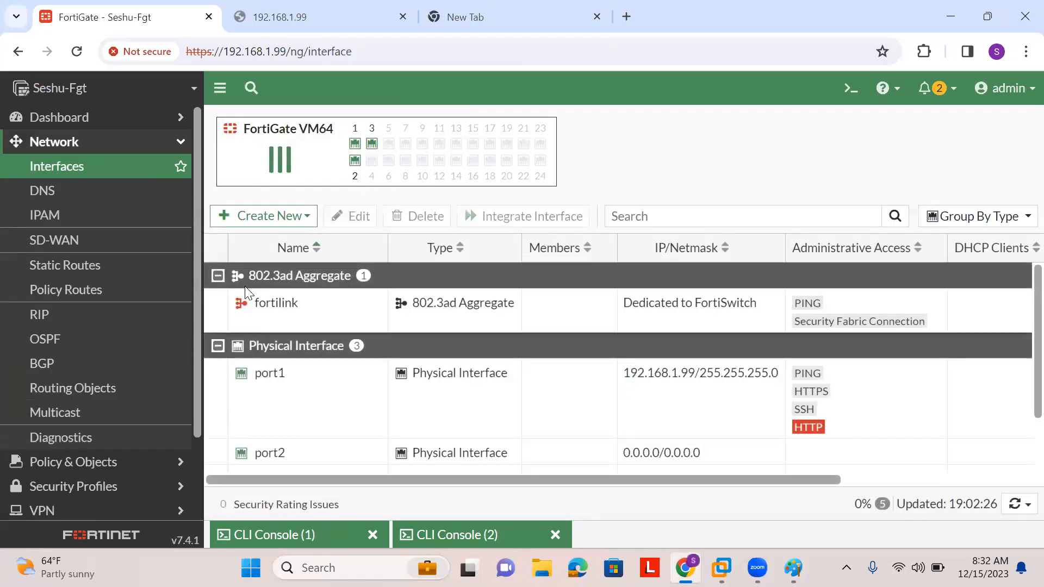
pyautogui.moveTo(246, 307)
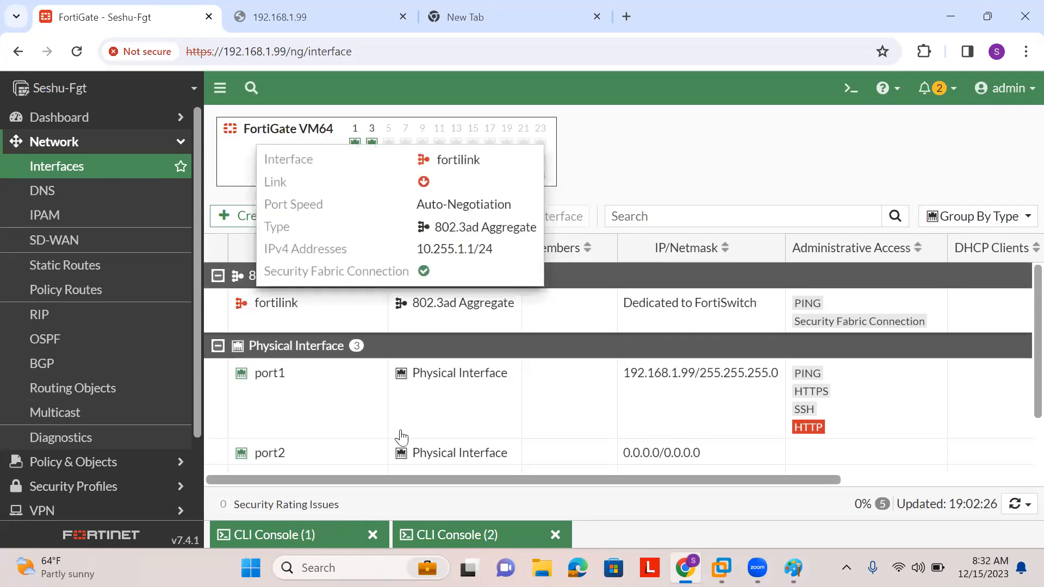
pyautogui.click(469, 538)
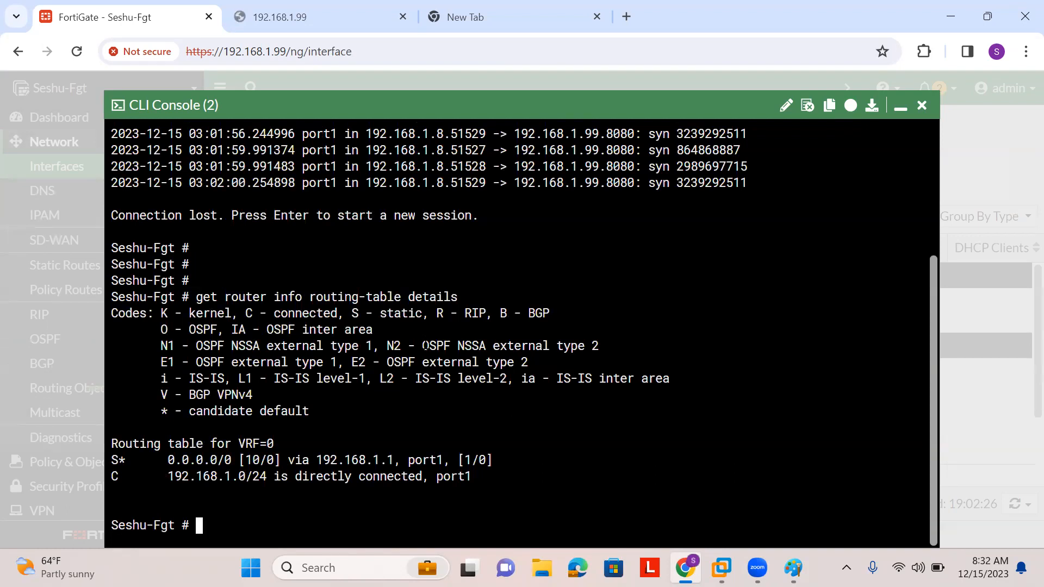
pyautogui.click(901, 109)
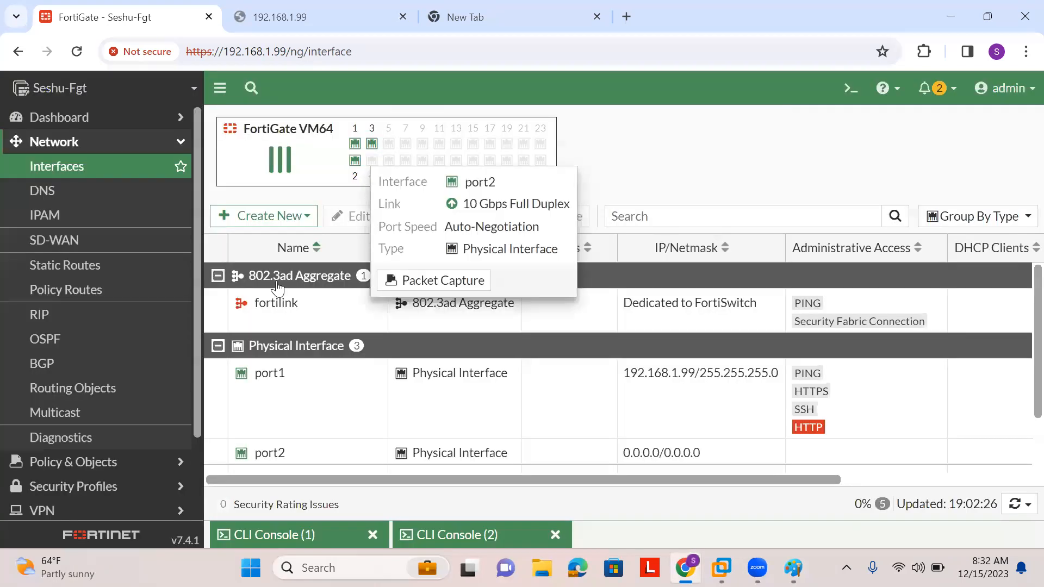
# Set the port2 interface's IP/Netmask to 10.1.1.1/24 and save it
pyautogui.scroll(-2, 277, 287)
pyautogui.doubleClick(337, 393)
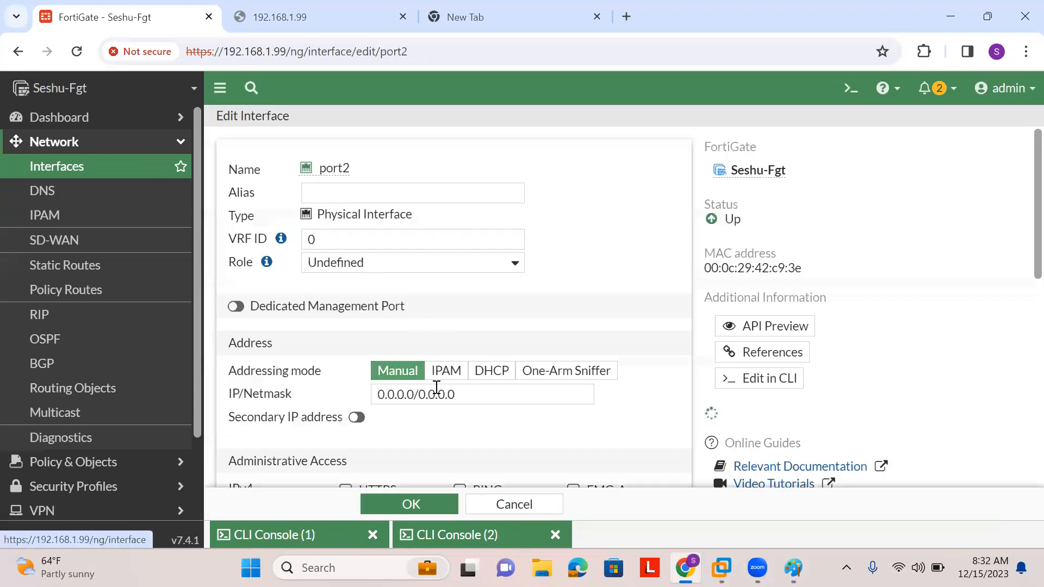
pyautogui.click(240, 389)
pyautogui.write('10.1.1.1')
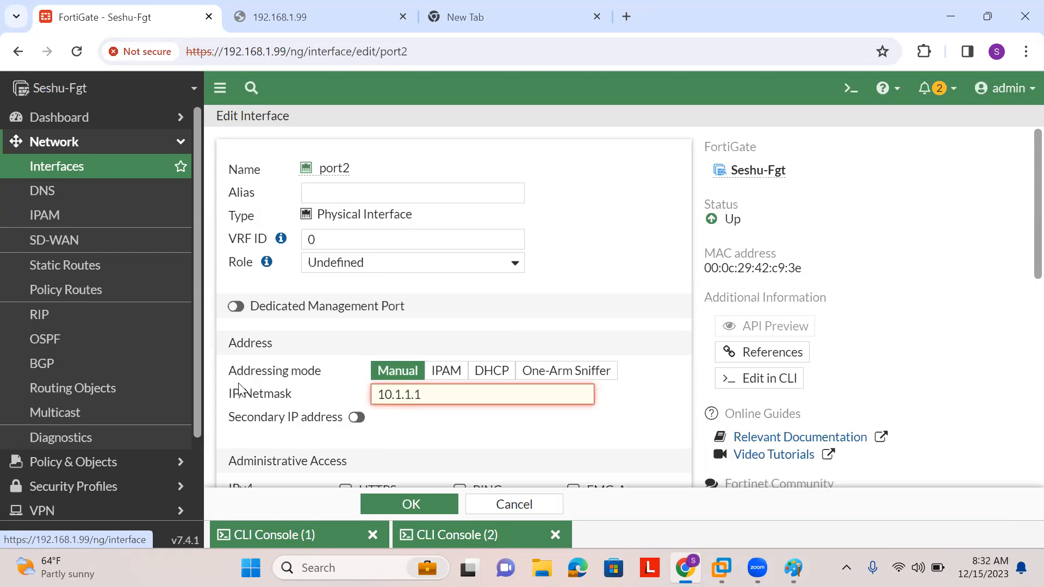
pyautogui.write('/24')
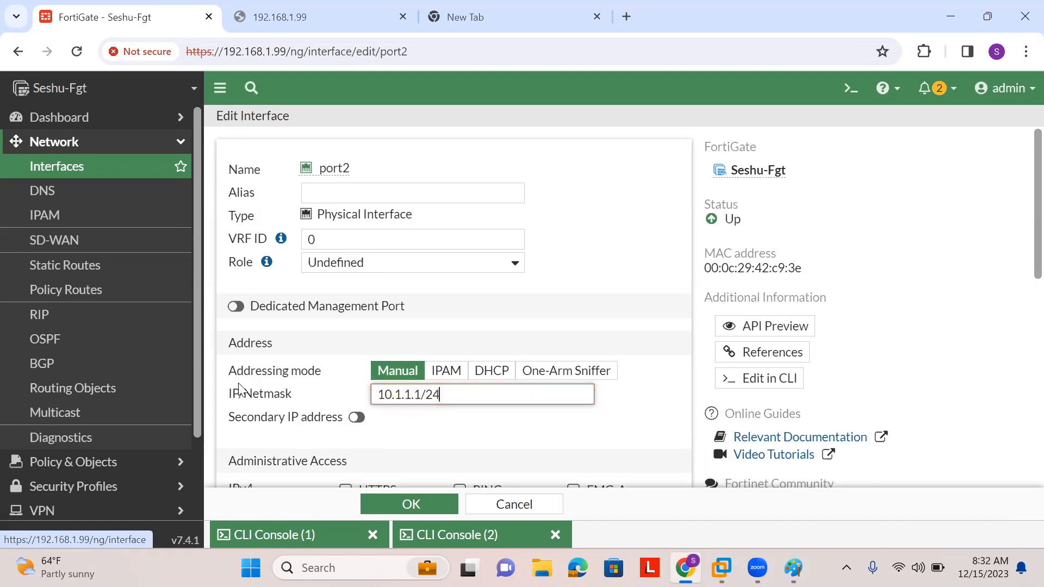
pyautogui.scroll(-5, 240, 389)
pyautogui.click(402, 502)
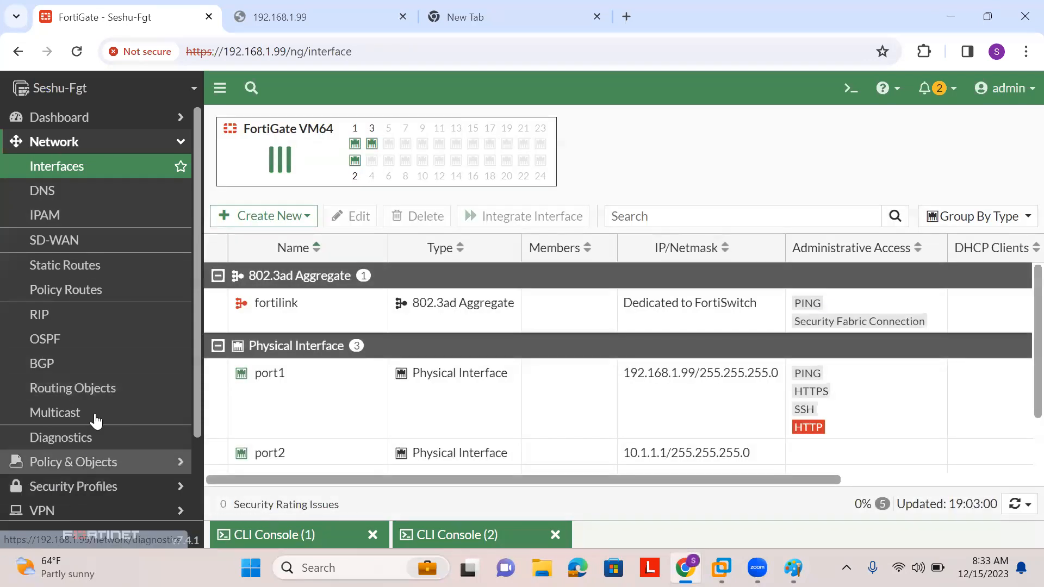
# Change the webserver virtual IP's mapped IPv4 address to 10.1.1.4 and save it
pyautogui.click(84, 462)
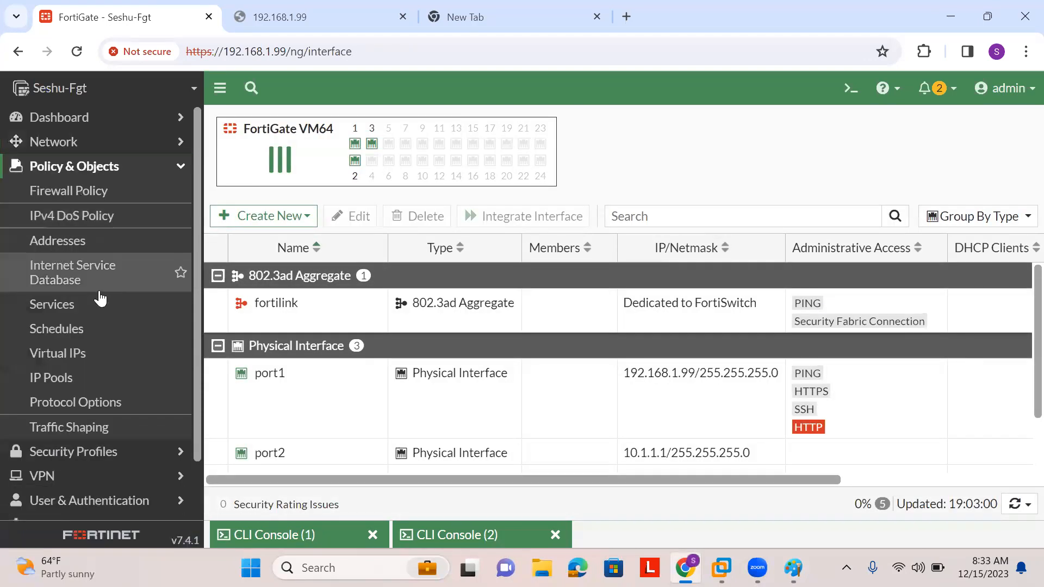
pyautogui.click(71, 360)
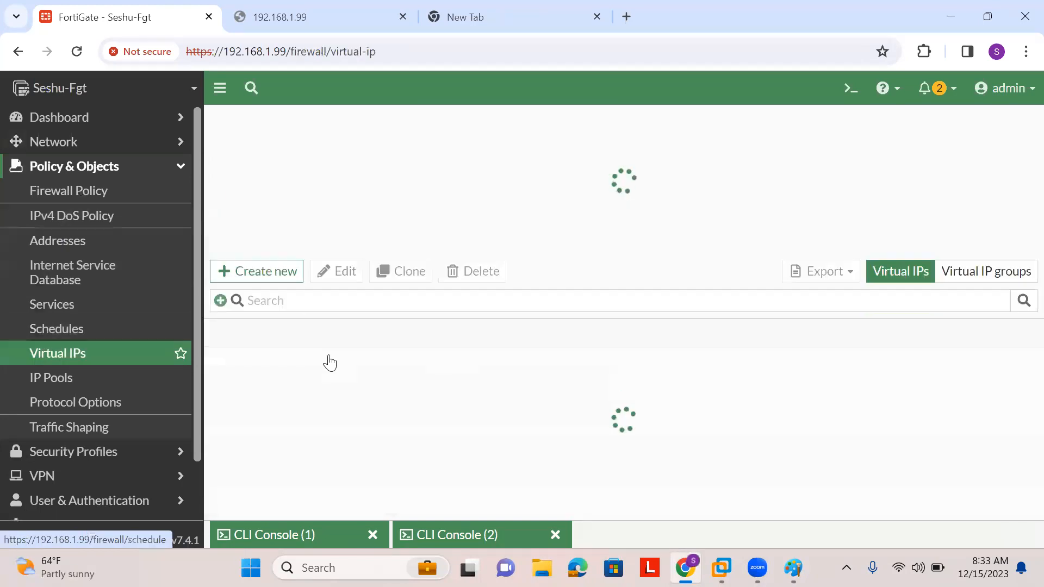
pyautogui.doubleClick(318, 375)
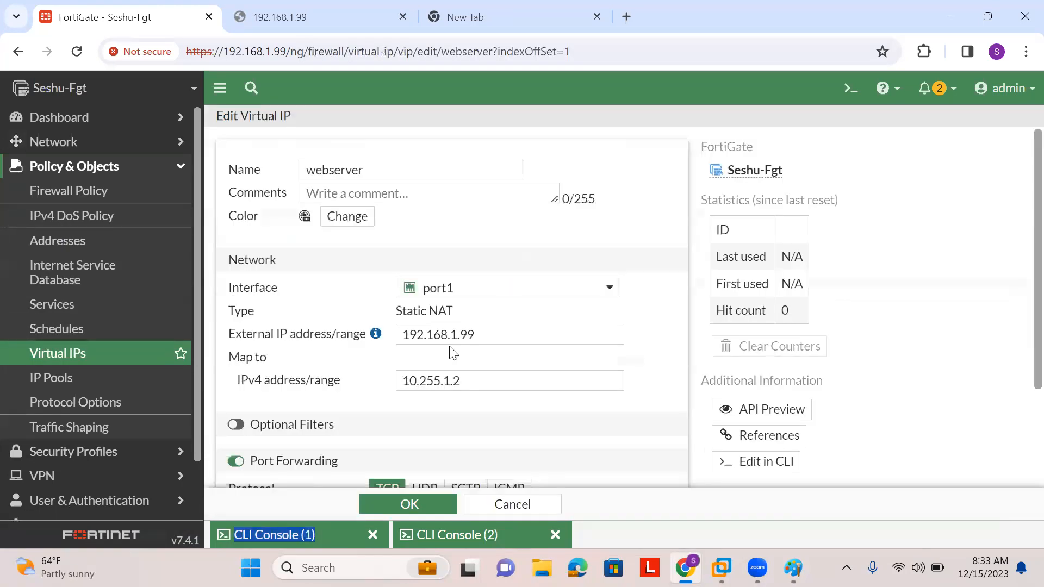
pyautogui.scroll(-1, 477, 340)
pyautogui.moveTo(460, 287); pyautogui.dragTo(419, 288)
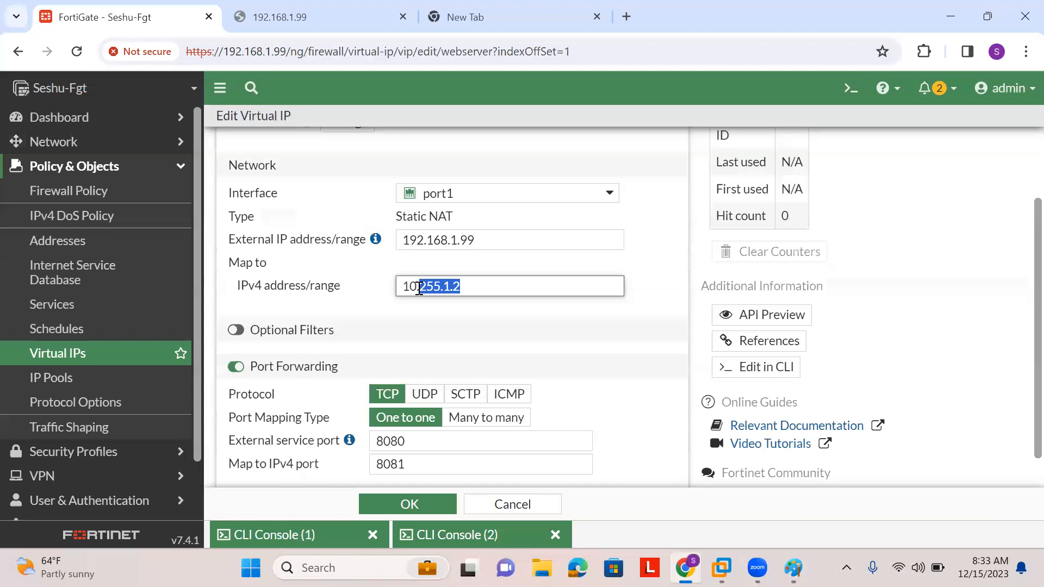
pyautogui.write('1.')
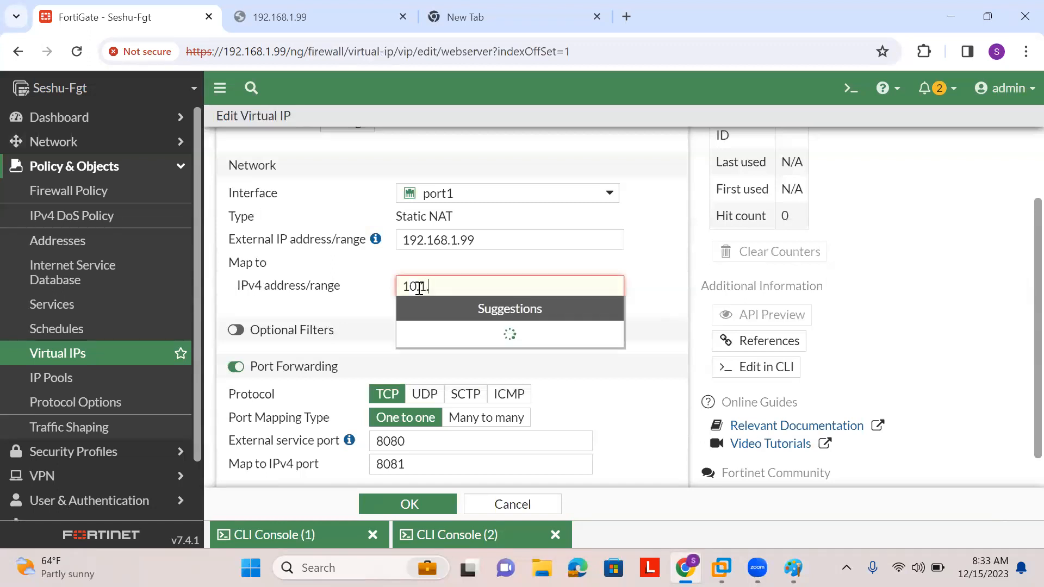
pyautogui.write('4')
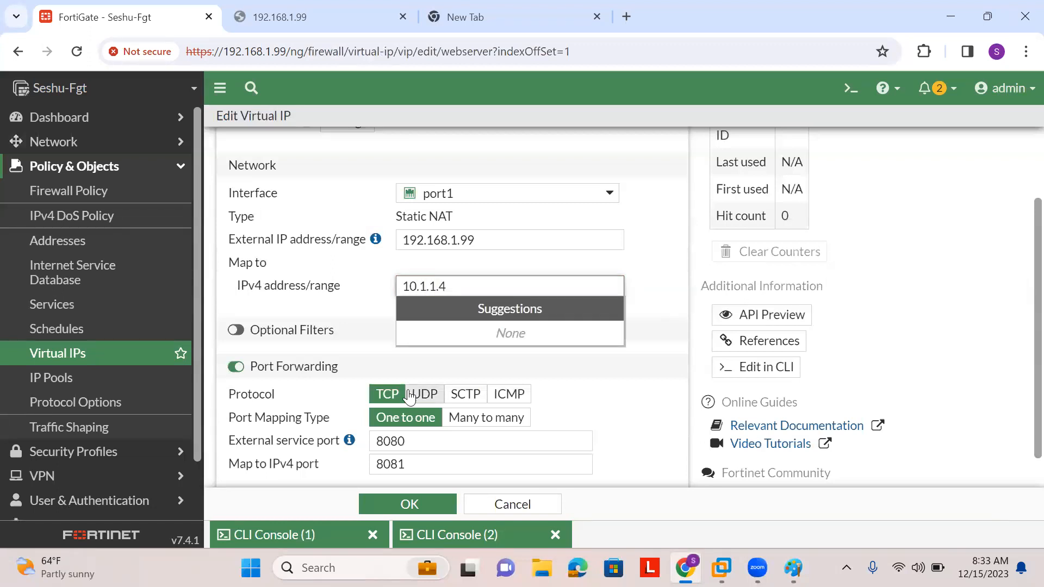
pyautogui.scroll(-1, 429, 434)
pyautogui.click(422, 512)
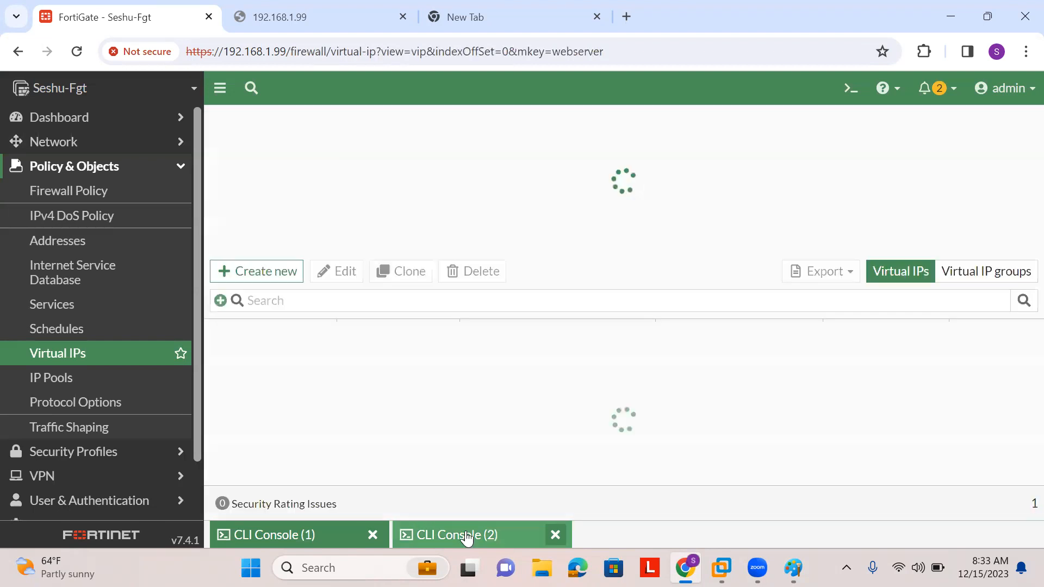
# Rerun get router info routing-table details in the second CLI console and examine the route through port2
pyautogui.click(457, 534)
pyautogui.press('Up')
pyautogui.press('Return')
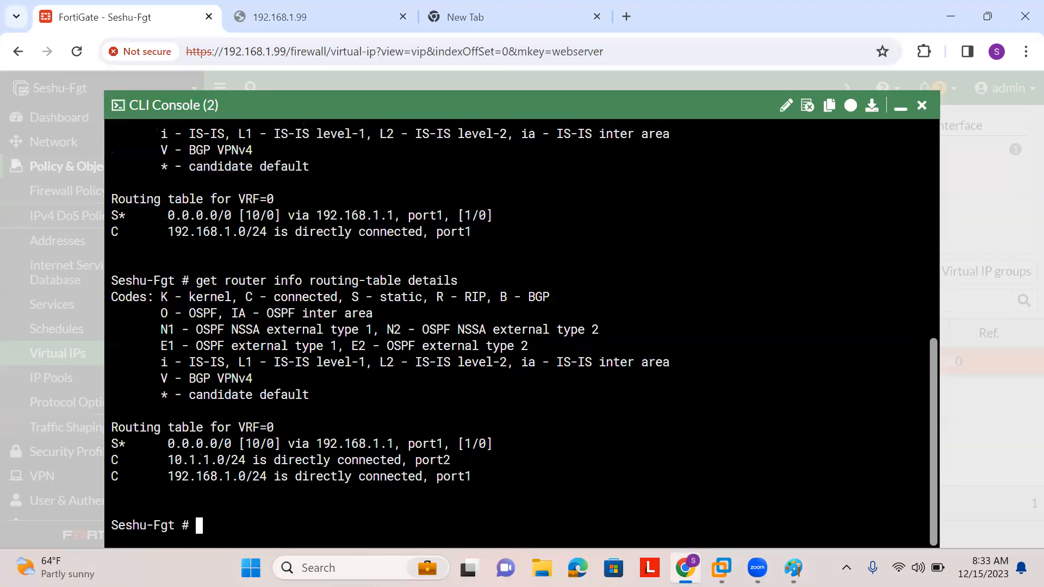
pyautogui.moveTo(175, 459); pyautogui.dragTo(456, 460)
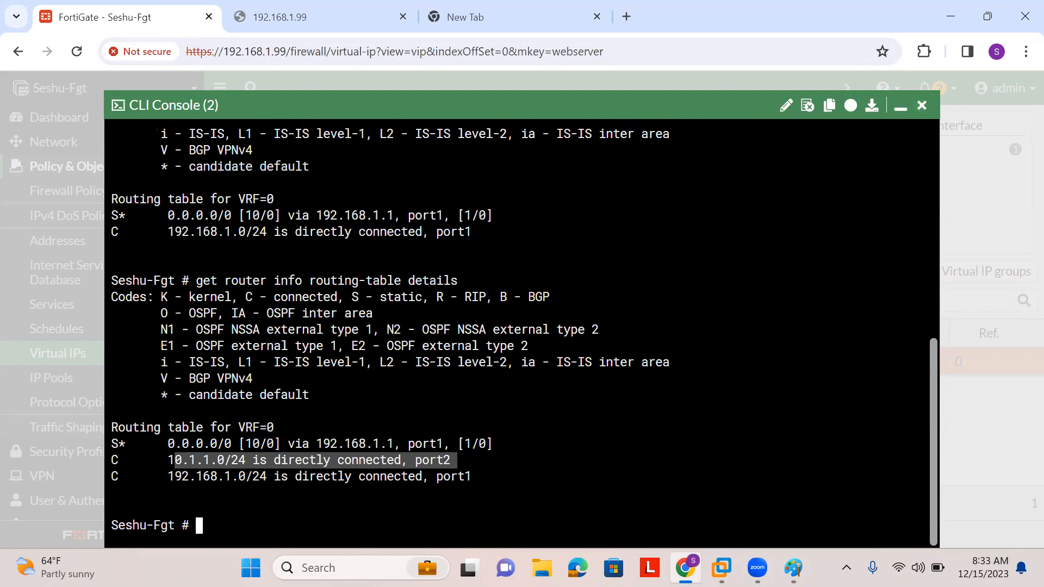
# Look up the route to the mapped server by running get router info routing-table details 10.1.1.4
pyautogui.click(598, 326)
pyautogui.write('get router ')
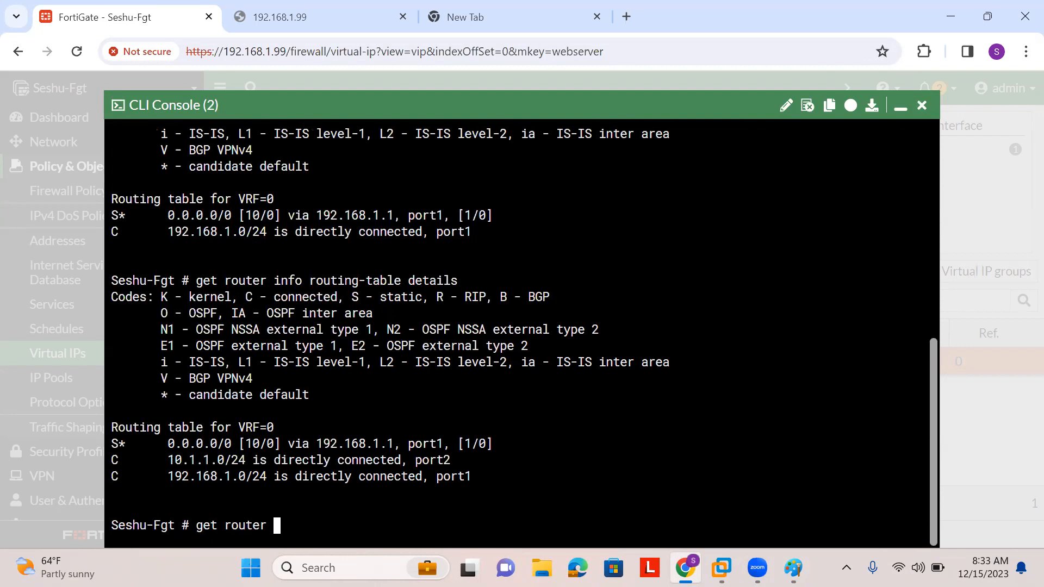
pyautogui.write('info routing-table det')
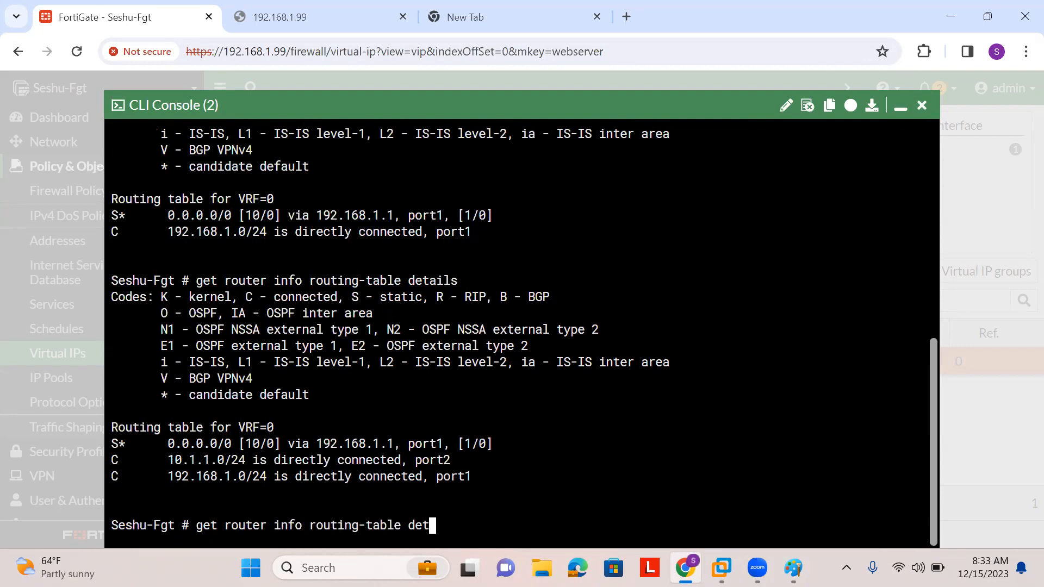
pyautogui.write('ails 10.1.1')
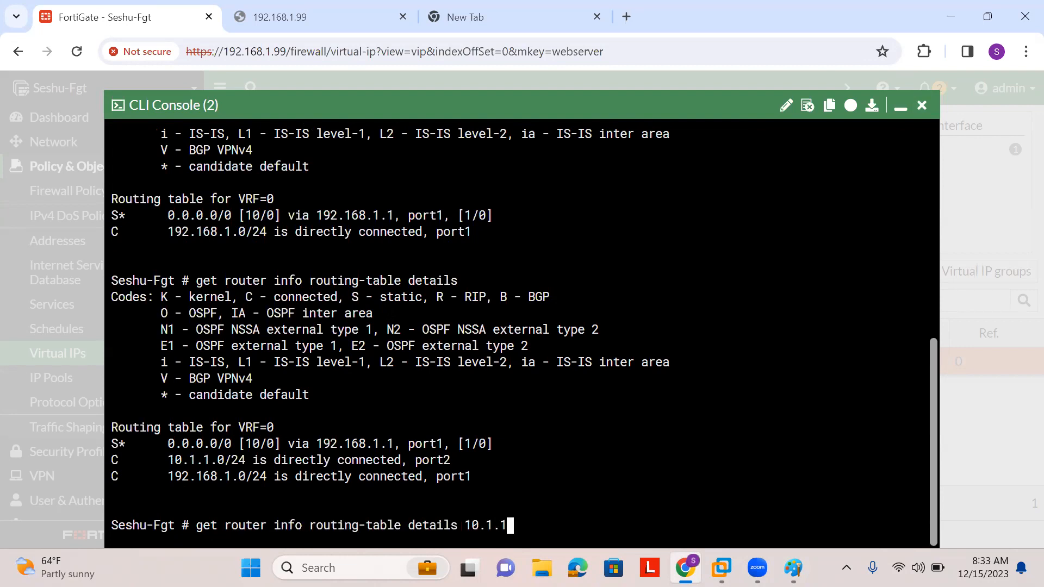
pyautogui.write('.4')
pyautogui.press('Return')
pyautogui.moveTo(211, 461); pyautogui.dragTo(340, 462)
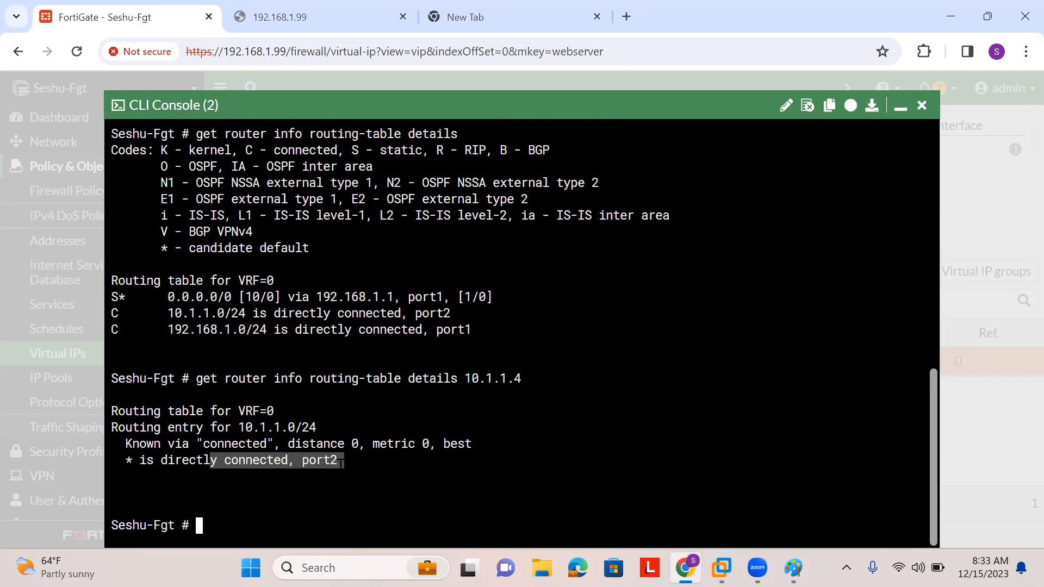
pyautogui.press('Up')
pyautogui.press('BackSpace')
pyautogui.press('BackSpace')
pyautogui.press('BackSpace')
pyautogui.press('BackSpace')
pyautogui.press('BackSpace')
pyautogui.press('BackSpace')
pyautogui.press('BackSpace')
pyautogui.press('BackSpace')
pyautogui.press('BackSpace')
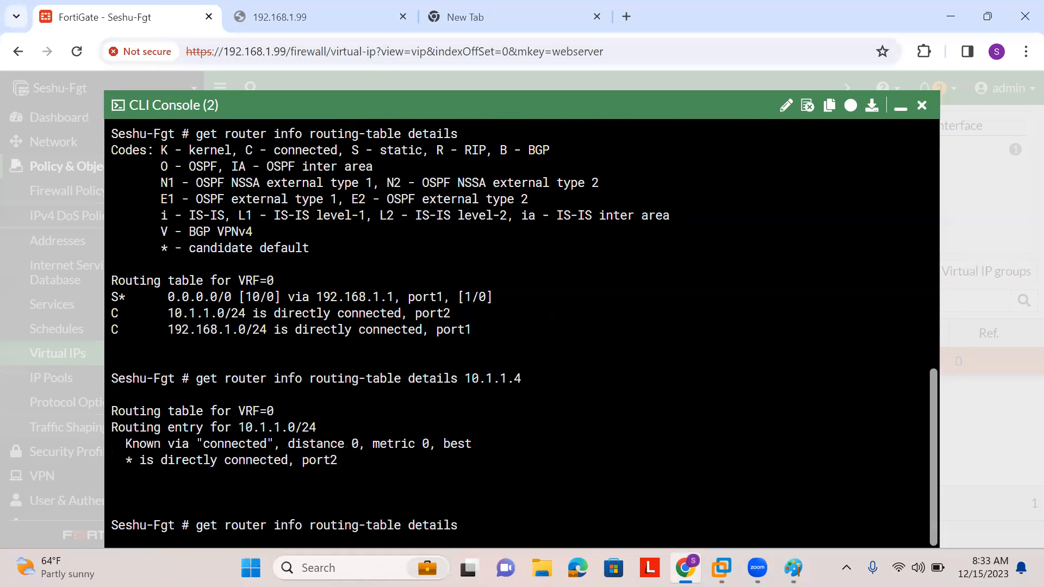
pyautogui.press('Up')
pyautogui.press('Down')
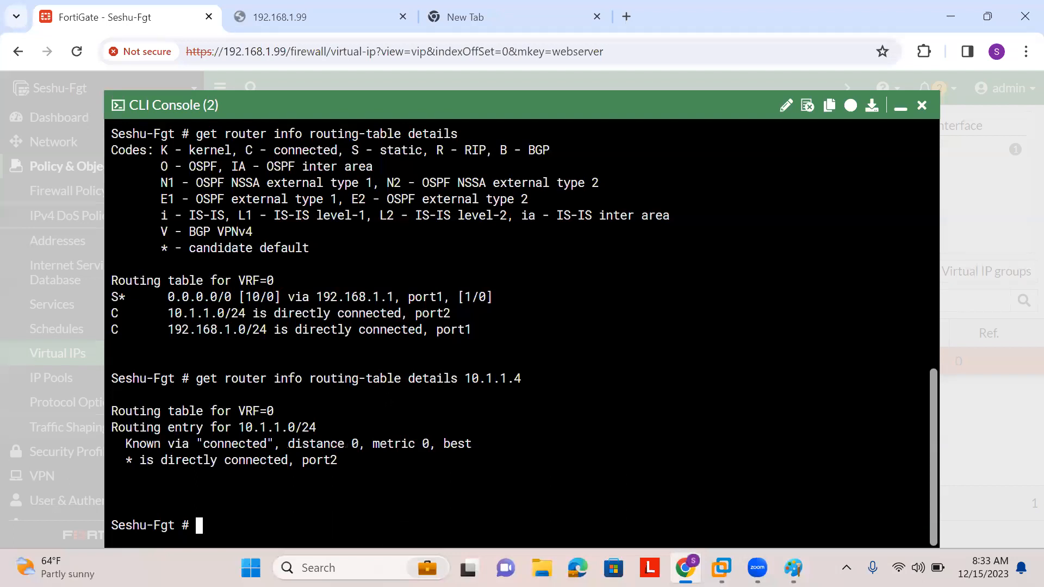
# Start a packet capture in the CLI console with diag sniffer packet any 'port 8080 or port 8081' 4 0 a
pyautogui.write('diag')
pyautogui.press('Tab')
pyautogui.press('BackSpace')
pyautogui.write('ani')
pyautogui.press('BackSpace')
pyautogui.press('BackSpace')
pyautogui.press('BackSpace')
pyautogui.write('s')
pyautogui.press('Tab')
pyautogui.write('pa')
pyautogui.press('Tab')
pyautogui.write('any ')
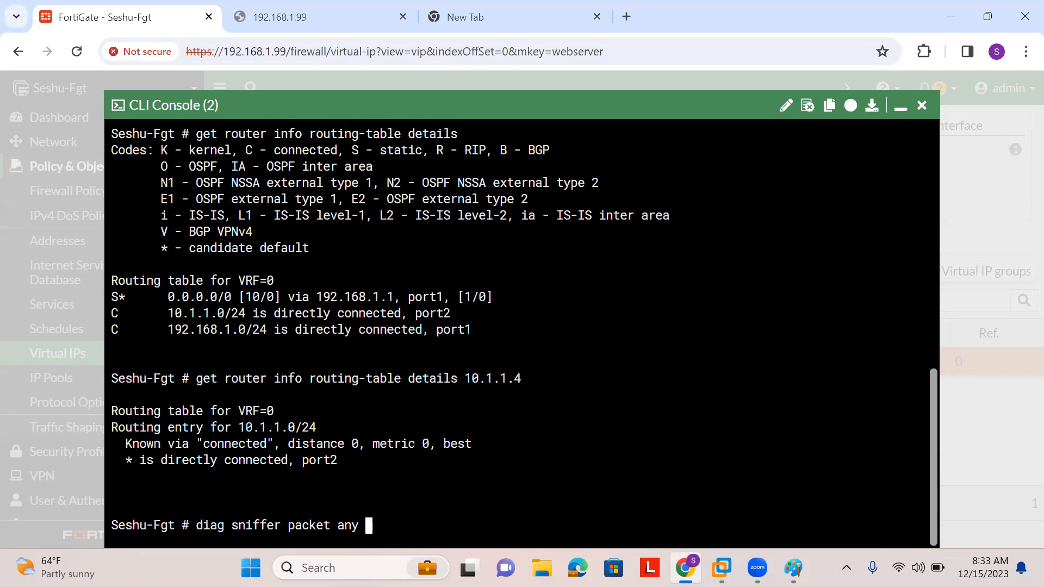
pyautogui.write("'port 8080")
pyautogui.write(' or port 80')
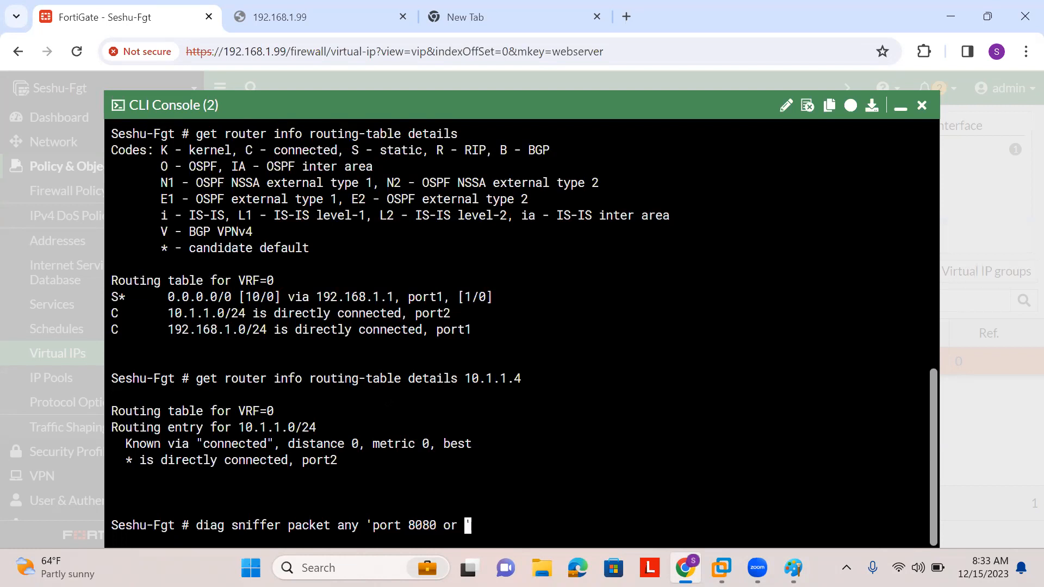
pyautogui.write('81')
pyautogui.press('End')
pyautogui.write('4 0 a')
pyautogui.press('Return')
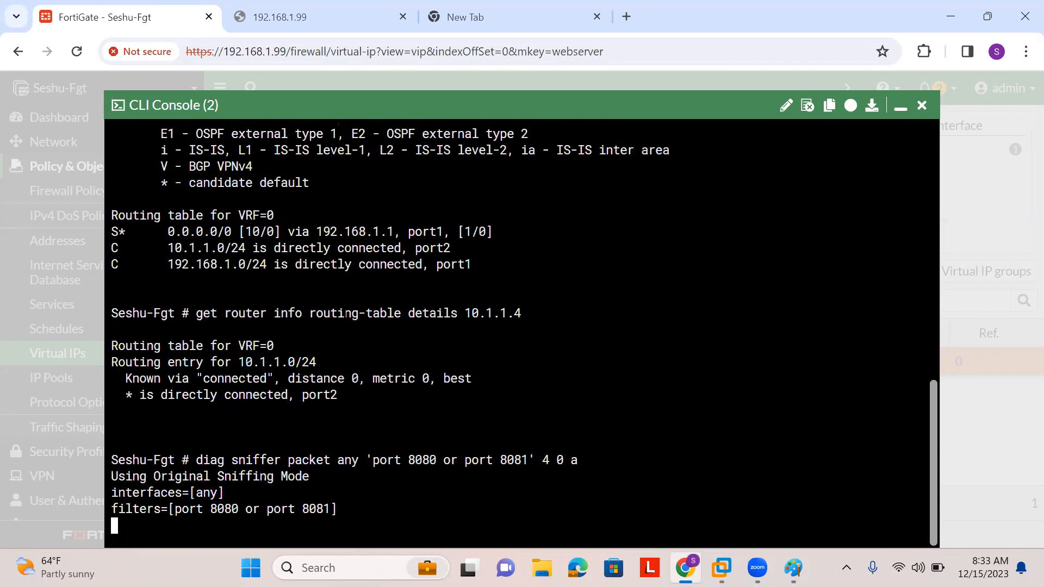
# Request 192.168.1.99:8080 again in the browser to generate traffic, and return to the FortiGate console
pyautogui.click(300, 22)
pyautogui.click(244, 54)
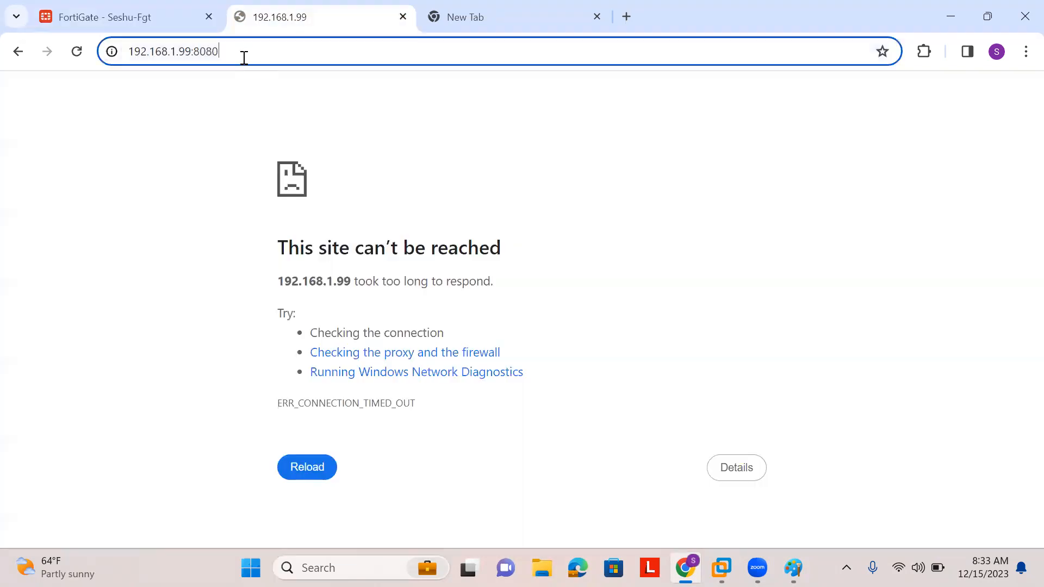
pyautogui.press('Return')
pyautogui.click(171, 27)
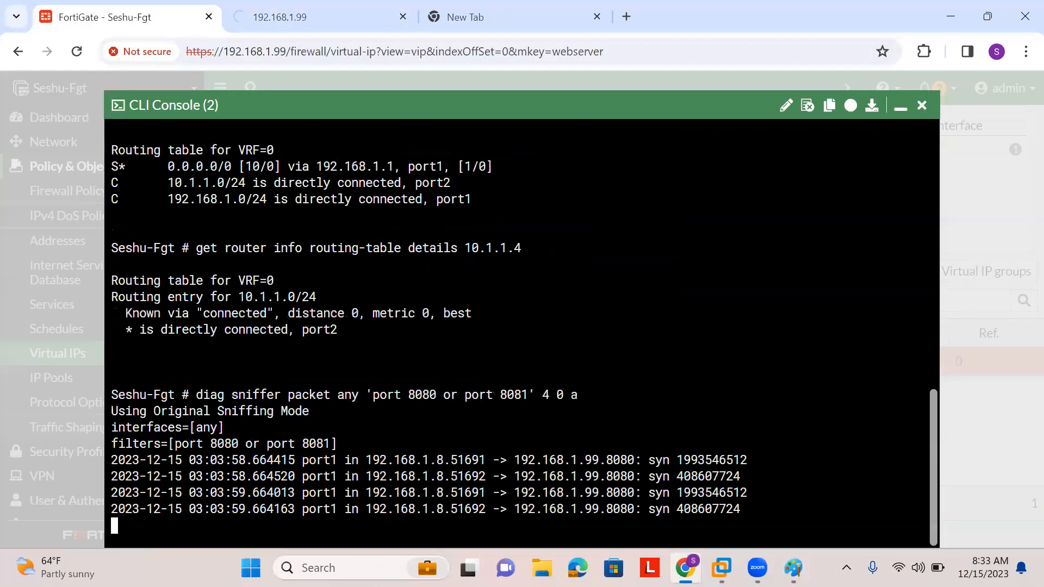
# Stop the packet capture, start a new CLI session and examine the captured port1 packets
pyautogui.hotkey('ctrl', 'x')
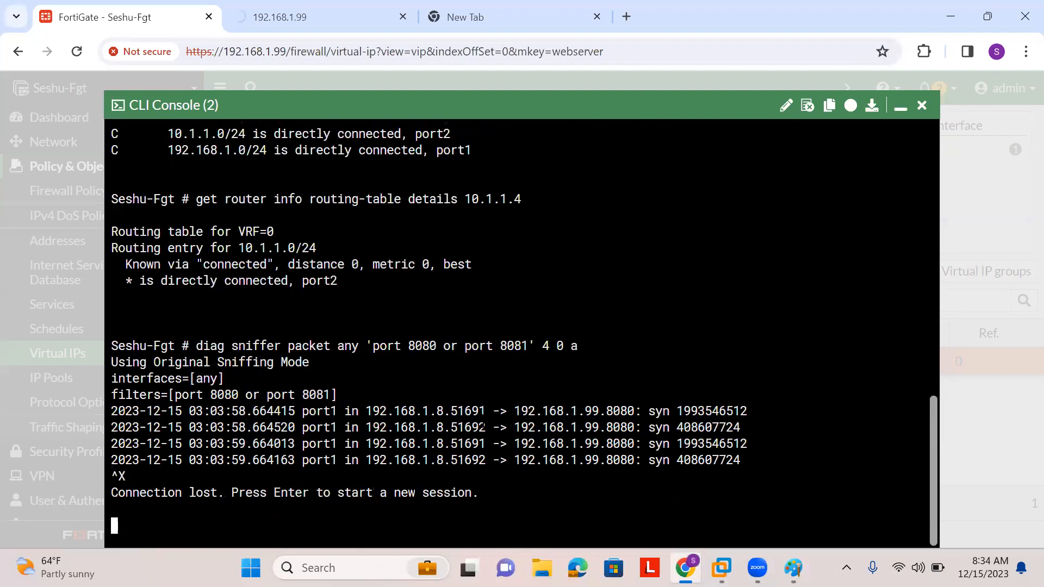
pyautogui.press('Return')
pyautogui.press('Return')
pyautogui.press('Return')
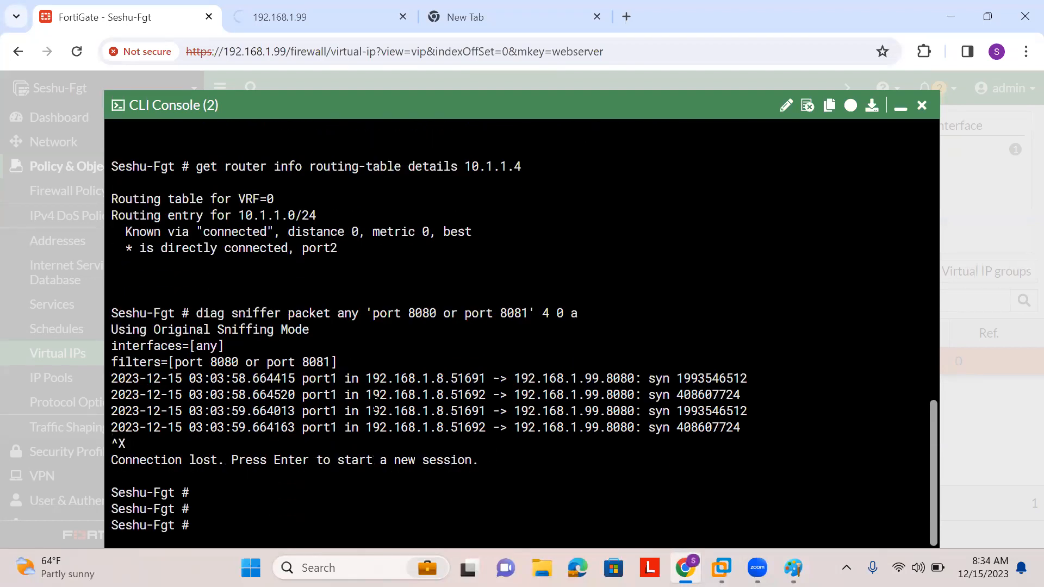
pyautogui.moveTo(313, 395); pyautogui.dragTo(407, 395)
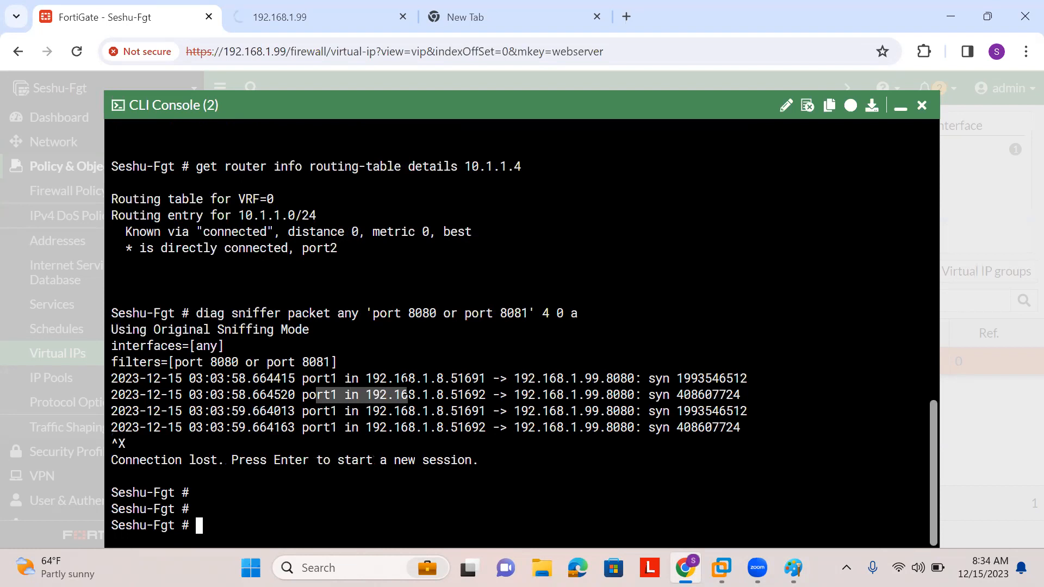
# Clear the existing debug flow filter by running diag debug flow filter clear
pyautogui.write('diag dbeug')
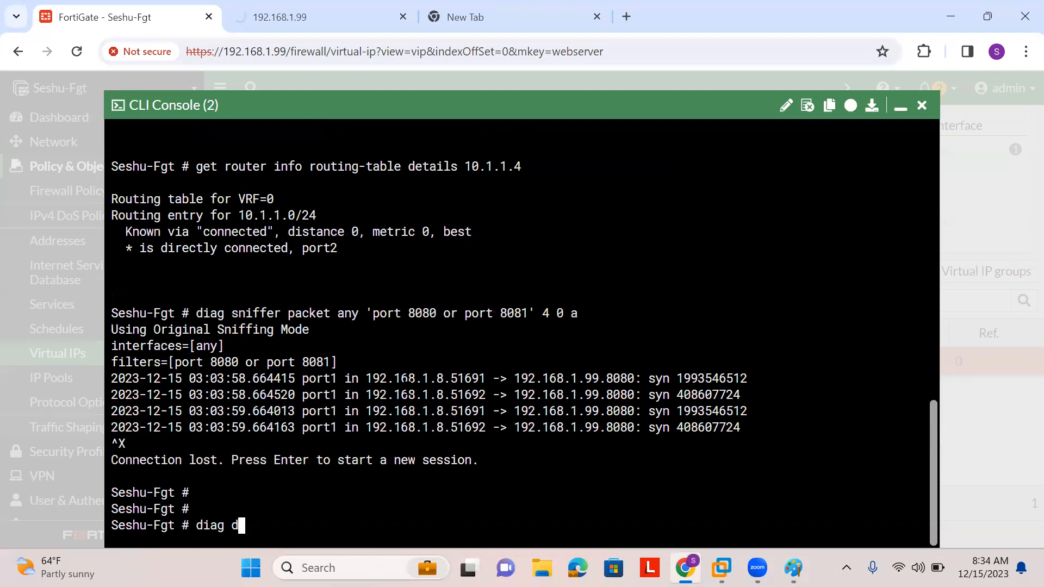
pyautogui.press('BackSpace')
pyautogui.press('BackSpace')
pyautogui.press('BackSpace')
pyautogui.press('BackSpace')
pyautogui.write('ebug flow filter clear')
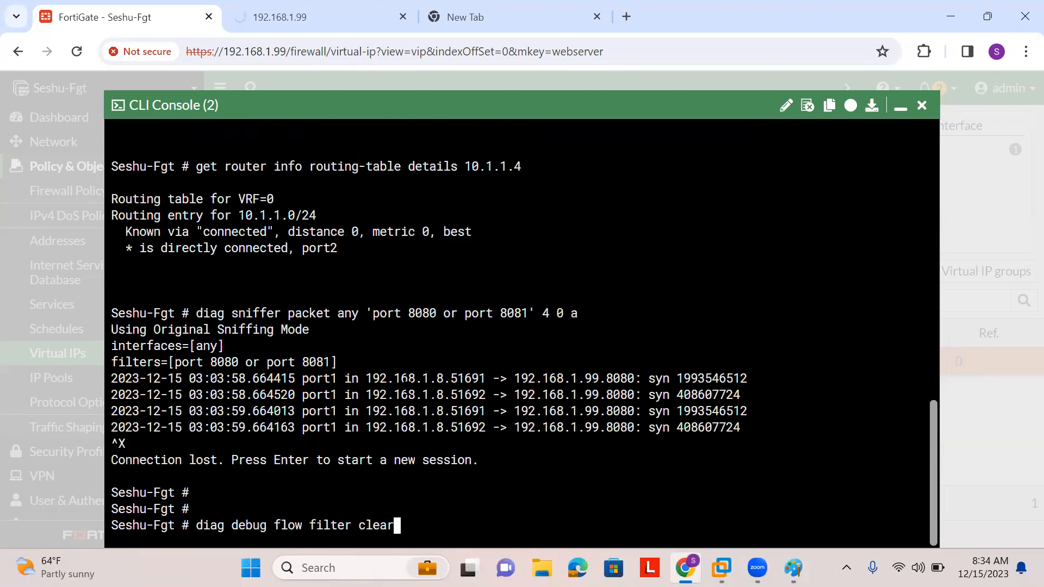
pyautogui.press('Return')
# Restrict the debug flow to port 8080 by running diag debug flow filter port 8080
pyautogui.write('diag debuf')
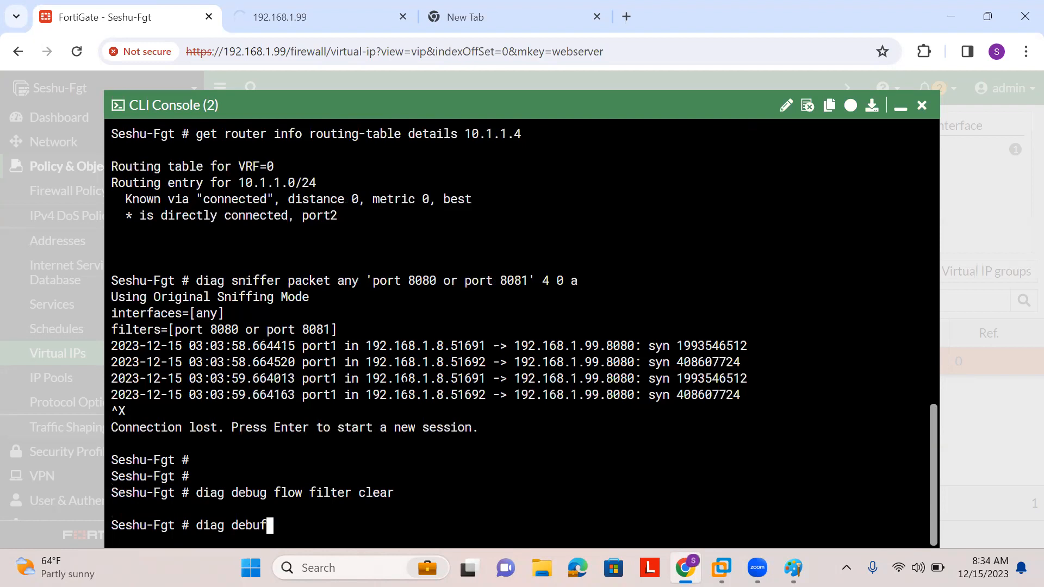
pyautogui.press('BackSpace')
pyautogui.write('g flow filter addr')
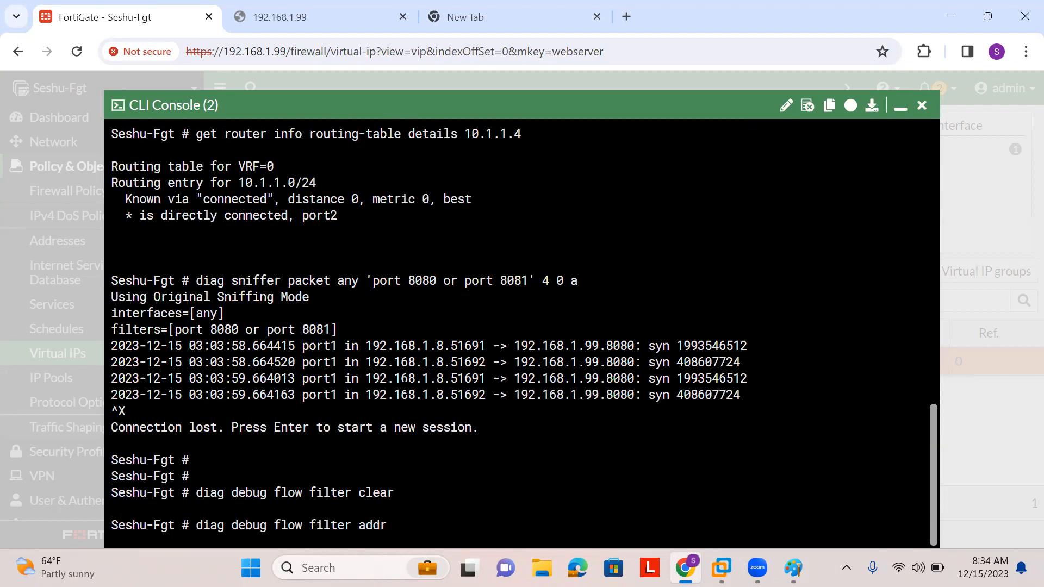
pyautogui.press('BackSpace')
pyautogui.press('BackSpace')
pyautogui.press('BackSpace')
pyautogui.press('BackSpace')
pyautogui.write('port 8080')
pyautogui.press('Return')
# Turn on function names in the flow output by running diag debug flow show function-name enable
pyautogui.write('diag debug flow filter')
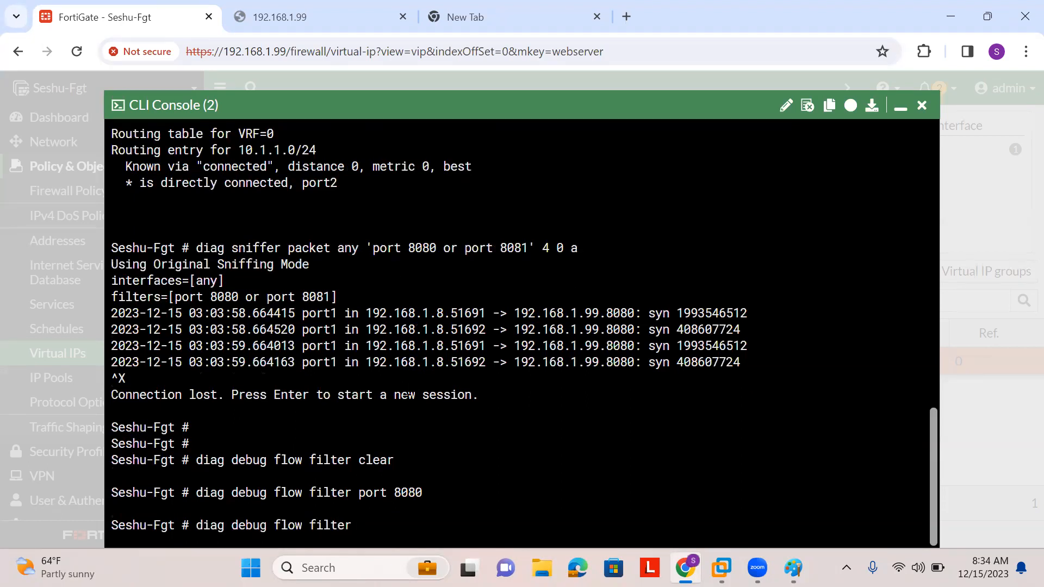
pyautogui.press('BackSpace')
pyautogui.press('BackSpace')
pyautogui.press('BackSpace')
pyautogui.press('BackSpace')
pyautogui.press('BackSpace')
pyautogui.press('BackSpace')
pyautogui.press('BackSpace')
pyautogui.write('show function-name enable')
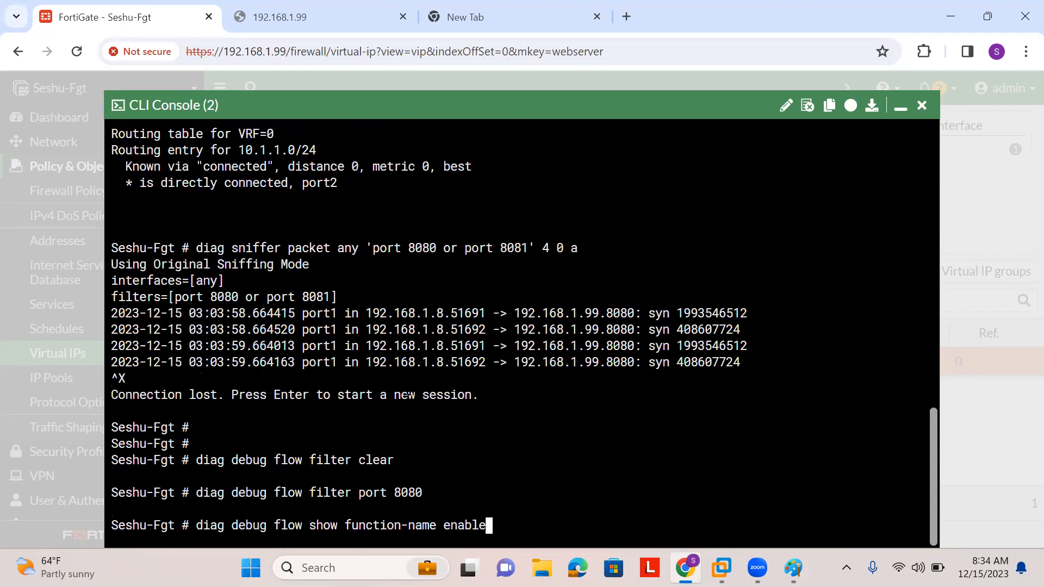
pyautogui.press('Return')
# Start the flow trace with diag debug flow trace start 10000 and turn on output with diag debug enable
pyautogui.write('diag deb')
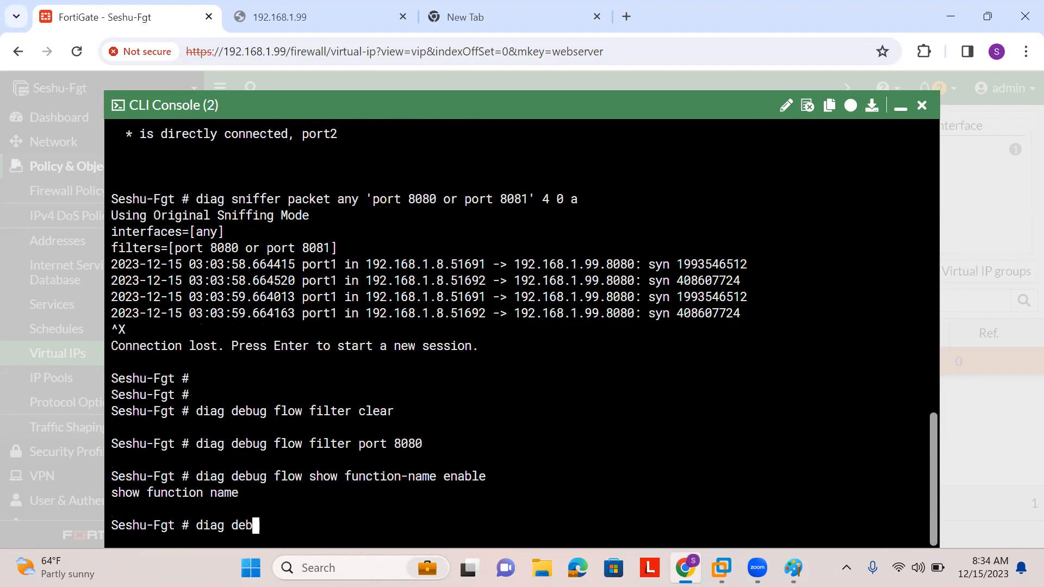
pyautogui.write('ug flow trace strat')
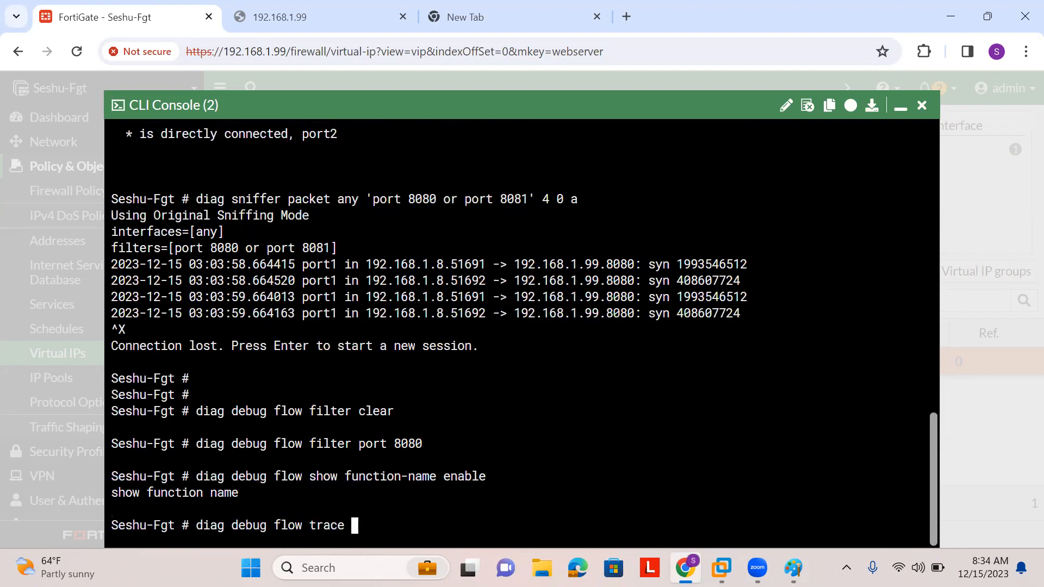
pyautogui.press('BackSpace')
pyautogui.press('BackSpace')
pyautogui.write('rt 10000')
pyautogui.press('Return')
pyautogui.write('diag debug enable')
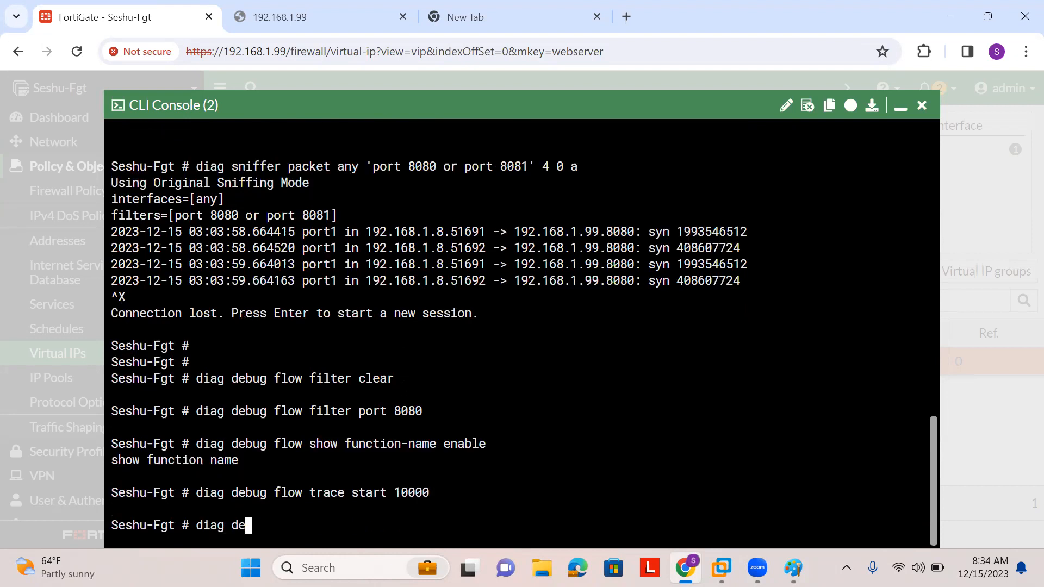
pyautogui.press('Return')
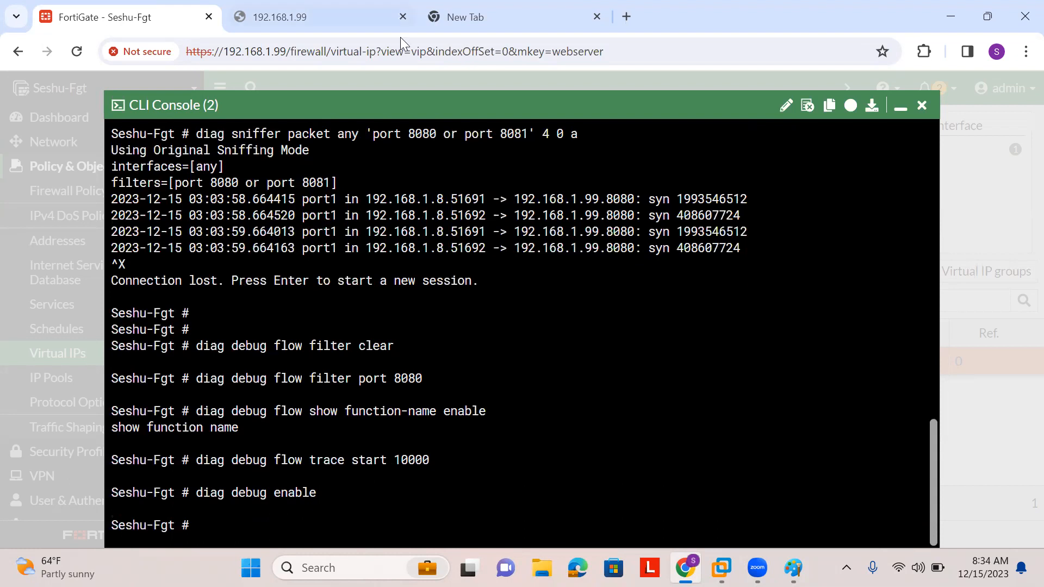
# Reload 192.168.1.99:8080 in the browser to trigger the debug flow trace
pyautogui.click(369, 22)
pyautogui.click(333, 51)
pyautogui.press('Return')
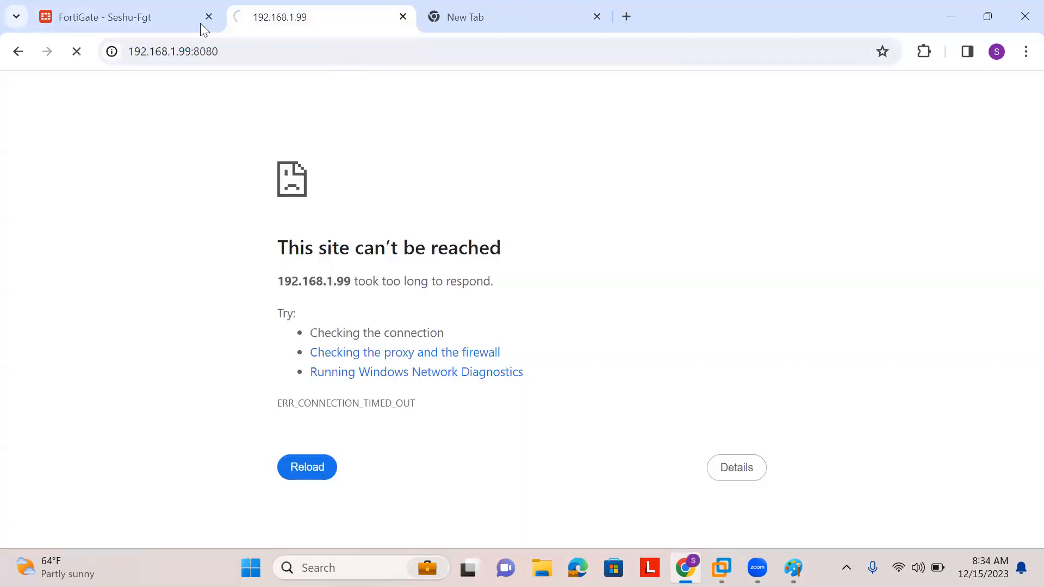
# Return to the FortiGate CLI console and stop the debug output by running diag debug disable
pyautogui.click(158, 23)
pyautogui.write('diag debug disbale')
pyautogui.press('Return')
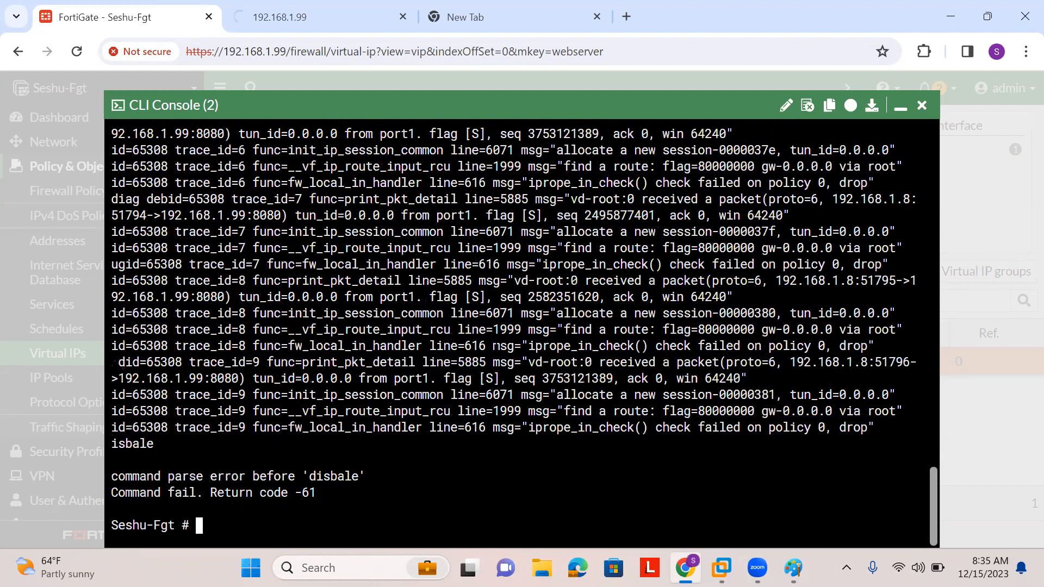
pyautogui.write('diag debug disa')
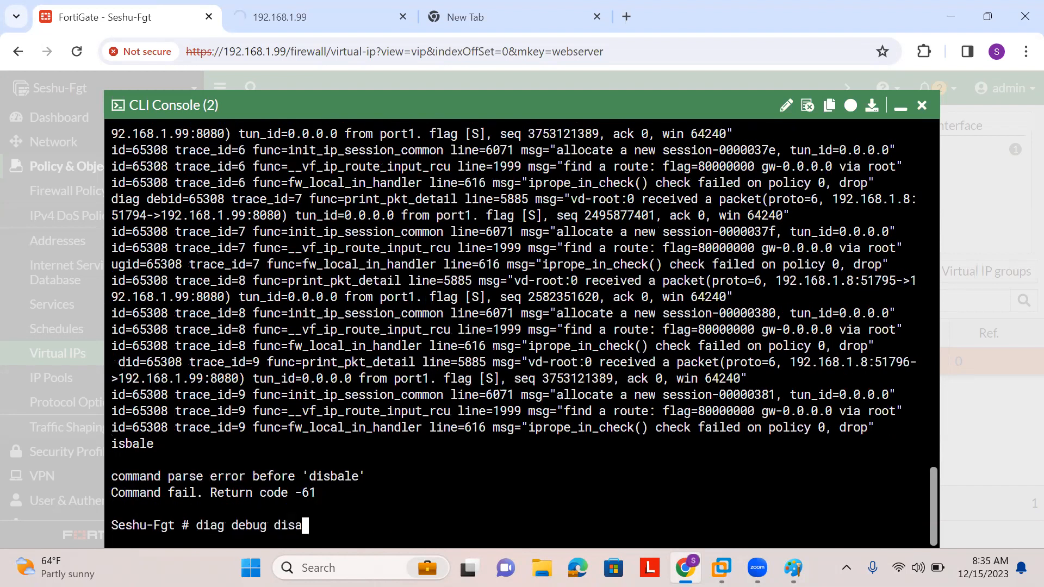
pyautogui.press('Return')
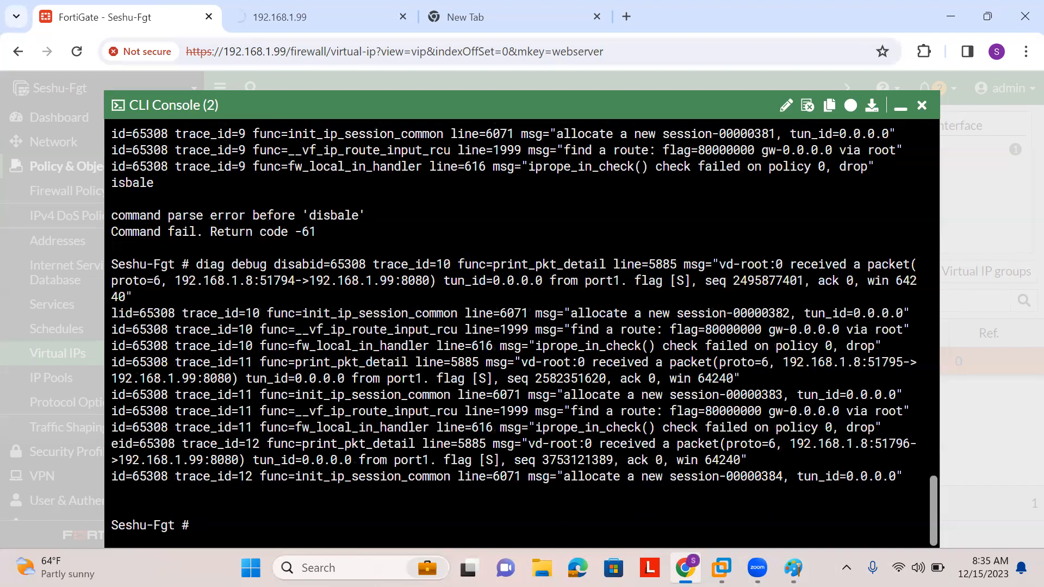
# Copy the complete trace_id=10 output from the CLI console into a new Notepad++ document
pyautogui.moveTo(575, 314); pyautogui.dragTo(660, 313)
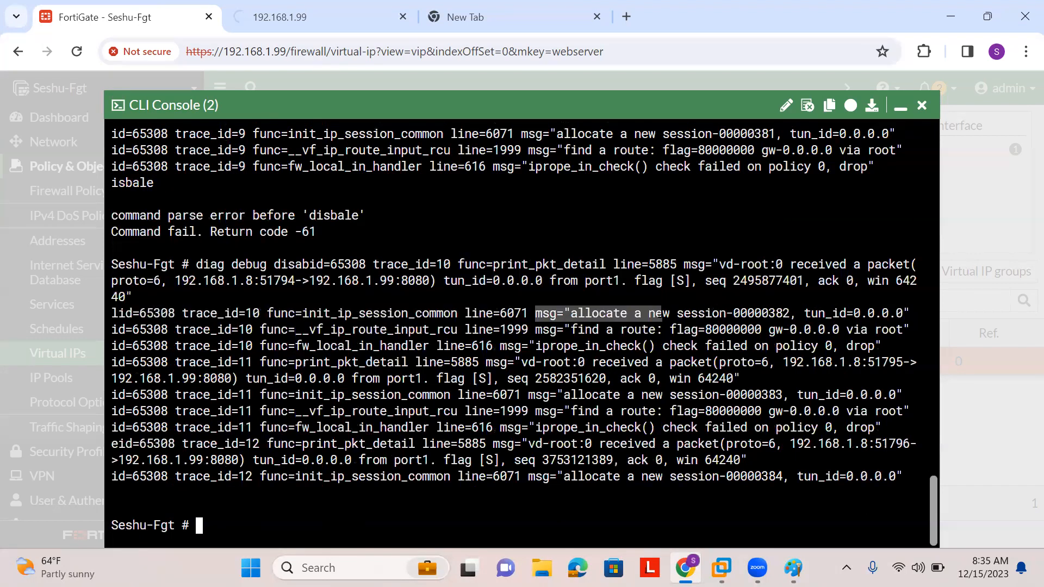
pyautogui.click(396, 265)
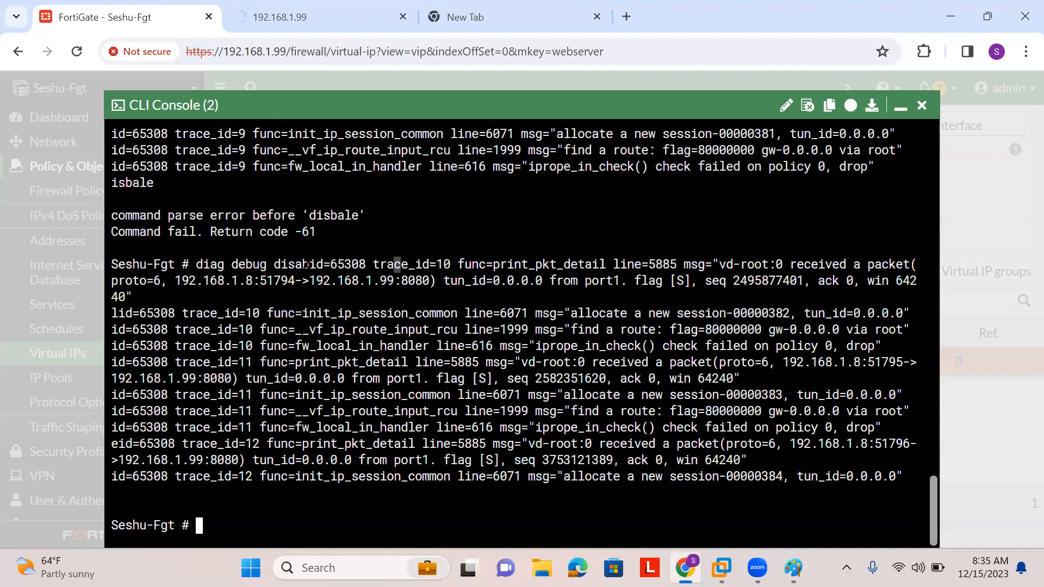
pyautogui.moveTo(308, 264); pyautogui.dragTo(940, 348)
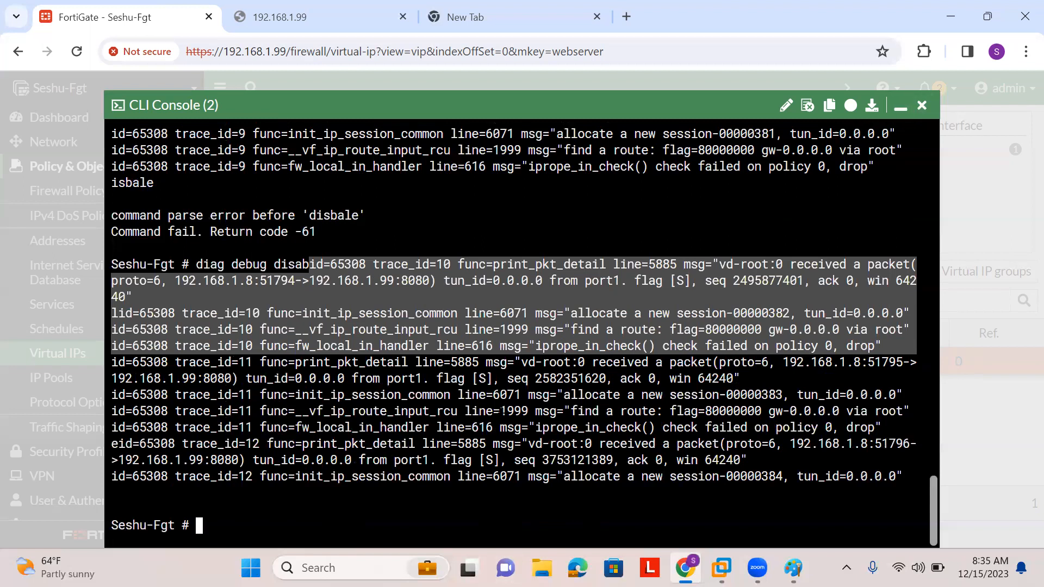
pyautogui.click(315, 567)
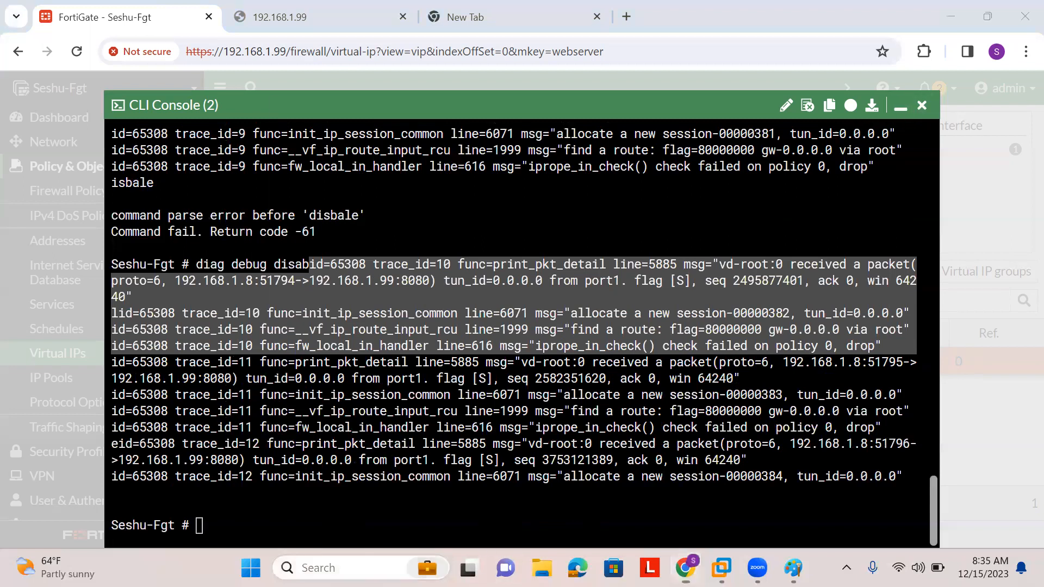
pyautogui.write('no')
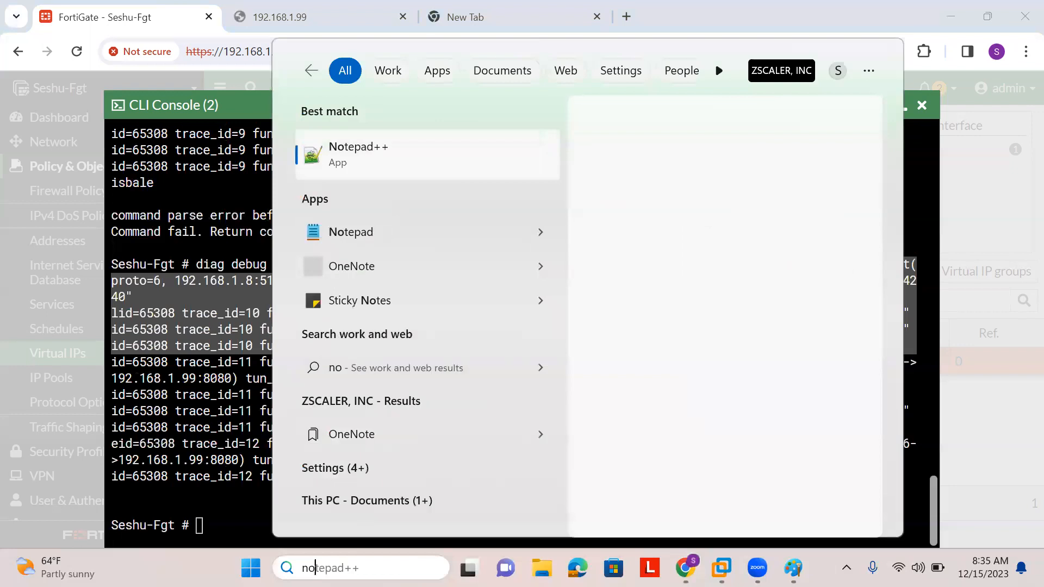
pyautogui.press('Escape')
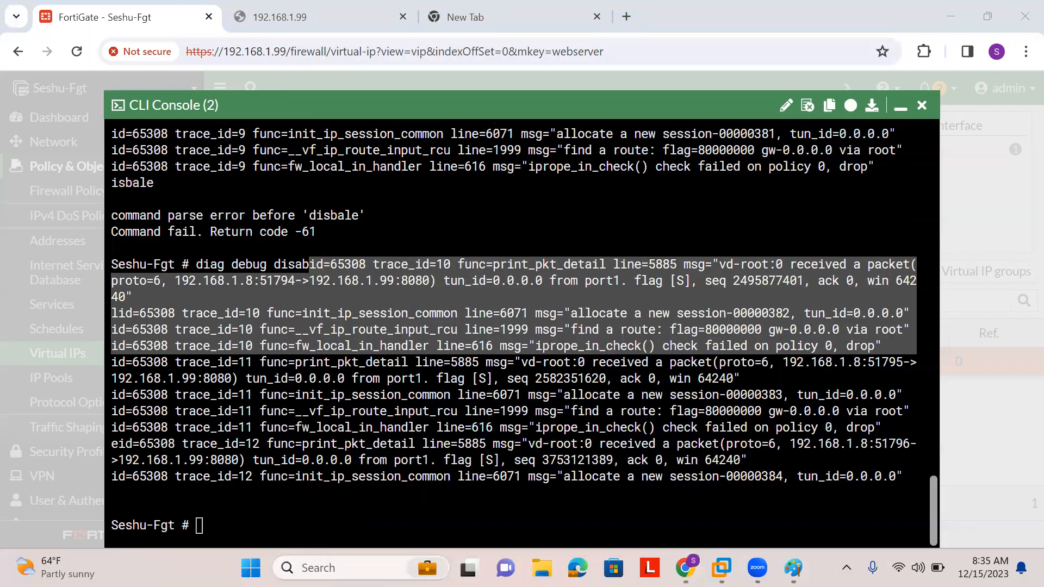
pyautogui.hotkey('ctrl', 'n')
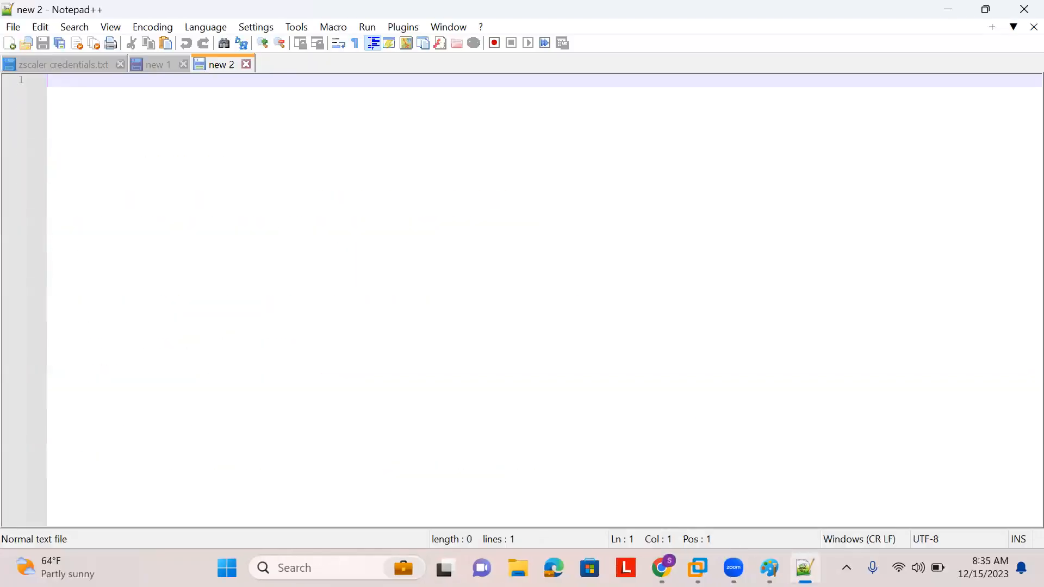
pyautogui.hotkey('ctrl', 'v')
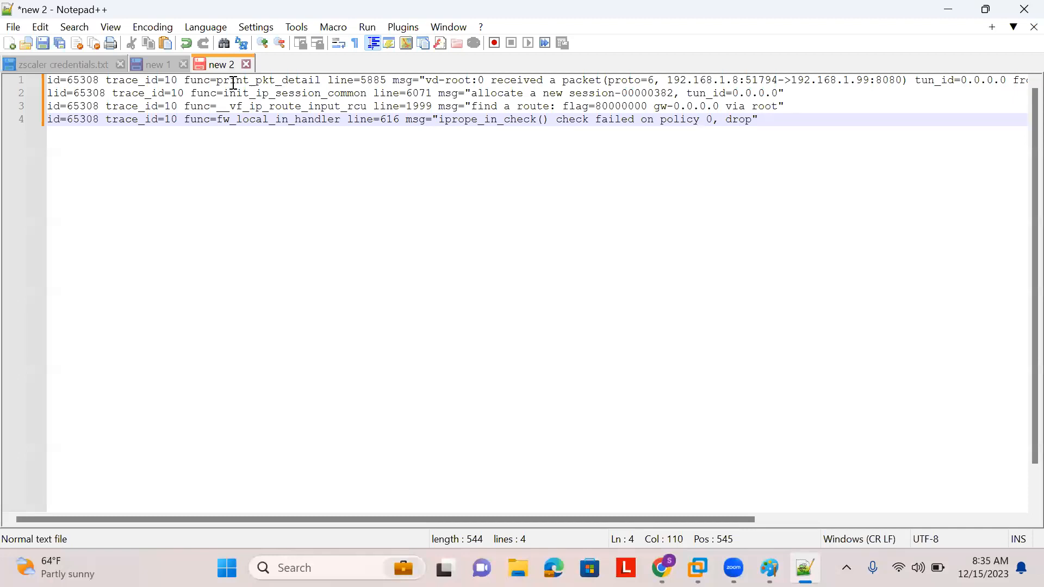
# Examine the received packet's destination address and source port in the first line of the pasted trace
pyautogui.moveTo(234, 81); pyautogui.dragTo(630, 80)
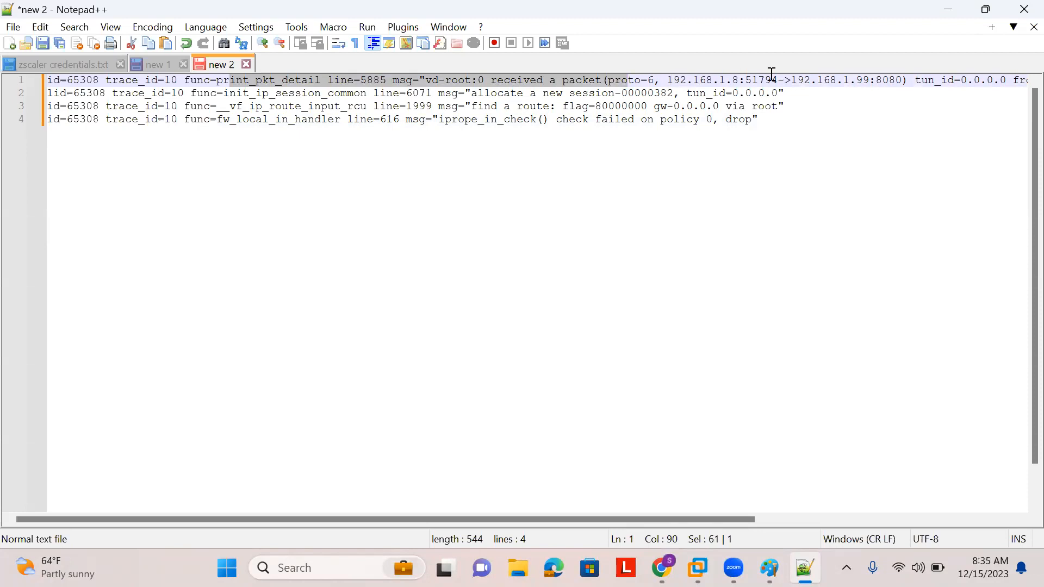
pyautogui.moveTo(792, 79); pyautogui.dragTo(870, 87)
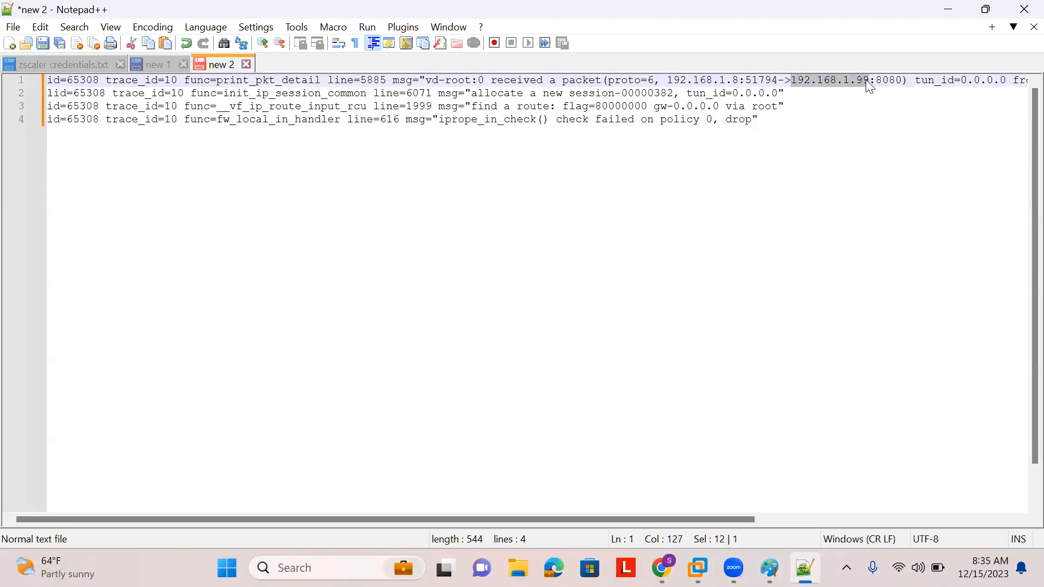
pyautogui.doubleClick(758, 80)
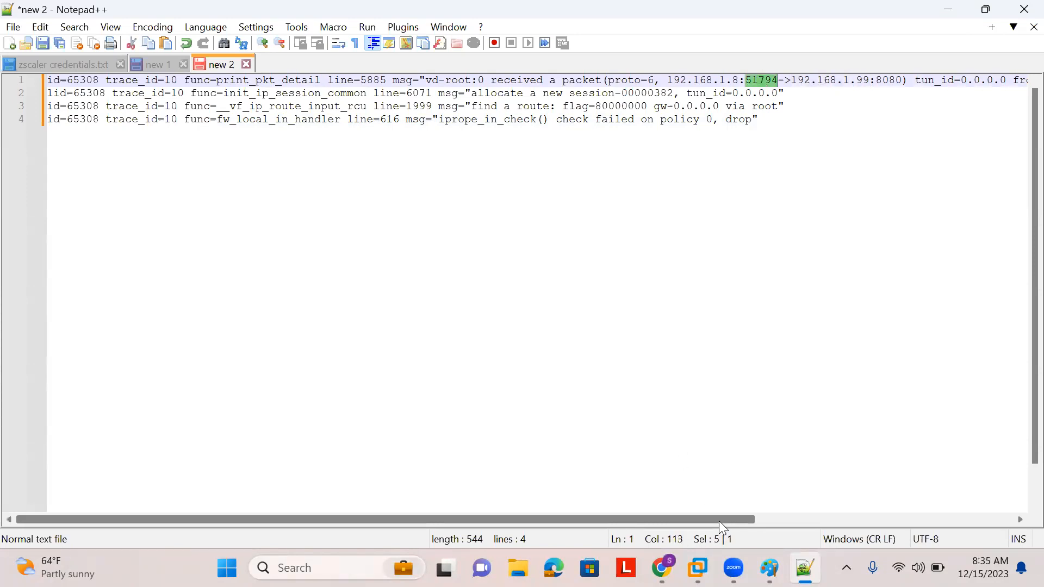
# Examine the destination port, the session allocation and the route lookup messages in the pasted trace
pyautogui.hscroll(5, 799, 516)
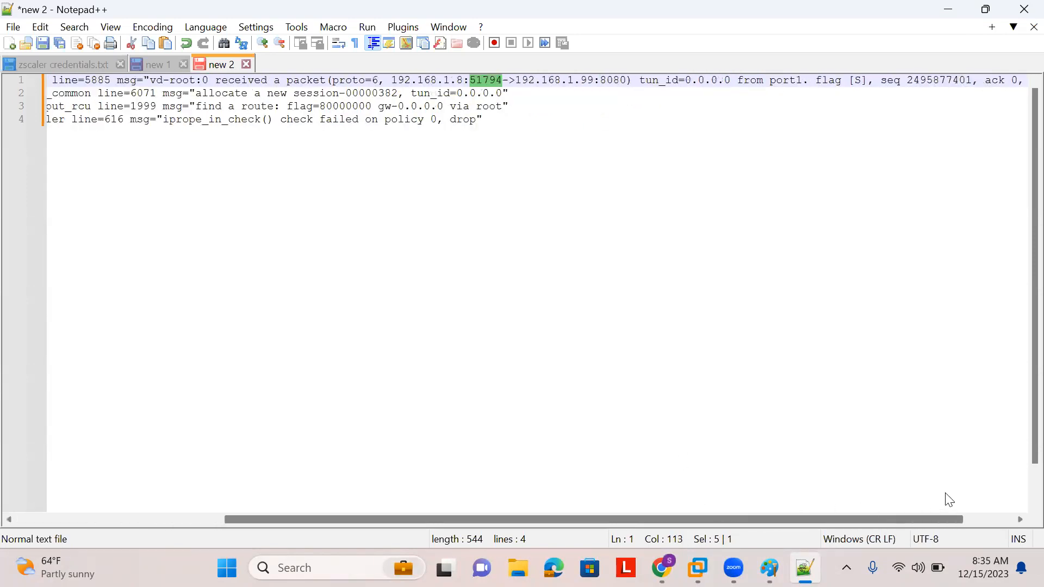
pyautogui.doubleClick(585, 81)
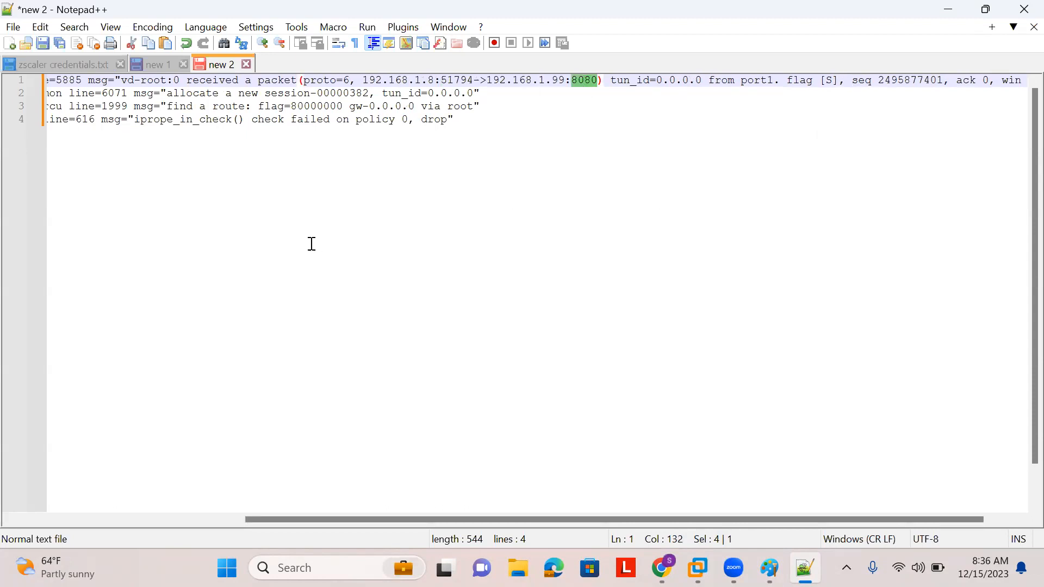
pyautogui.moveTo(202, 95); pyautogui.dragTo(378, 94)
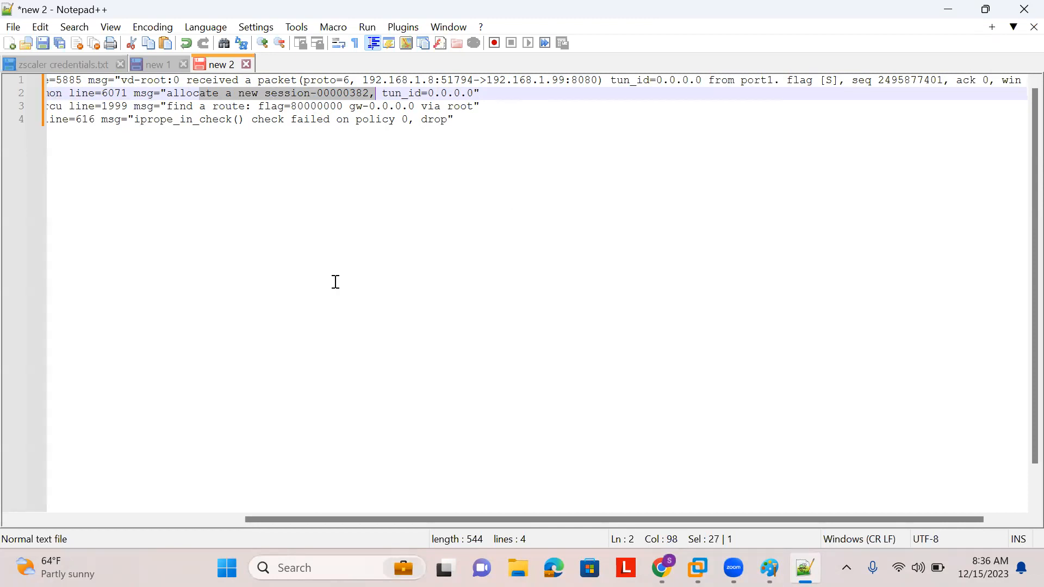
pyautogui.moveTo(482, 519); pyautogui.dragTo(263, 528)
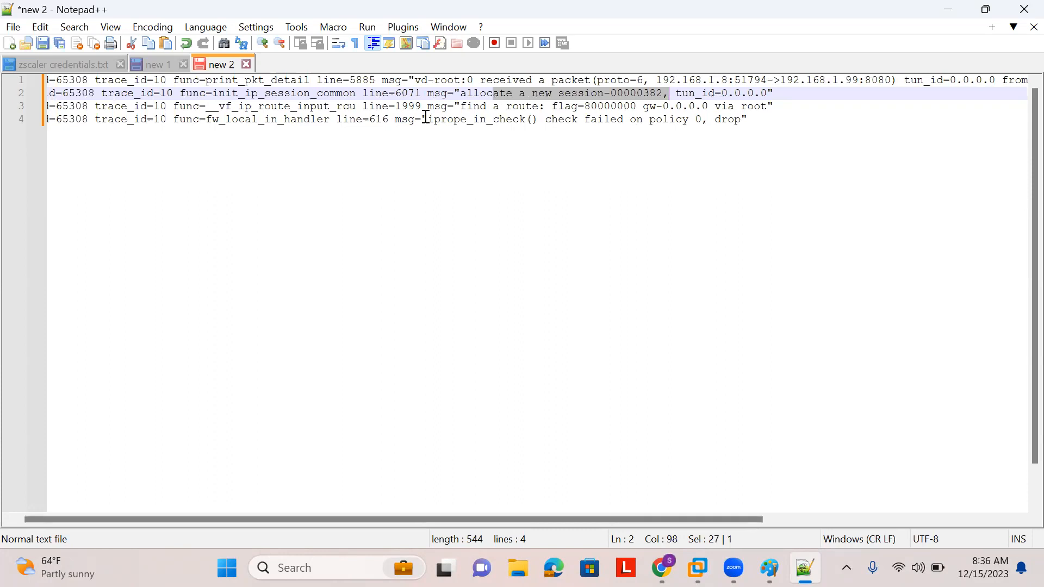
pyautogui.moveTo(459, 106); pyautogui.dragTo(770, 108)
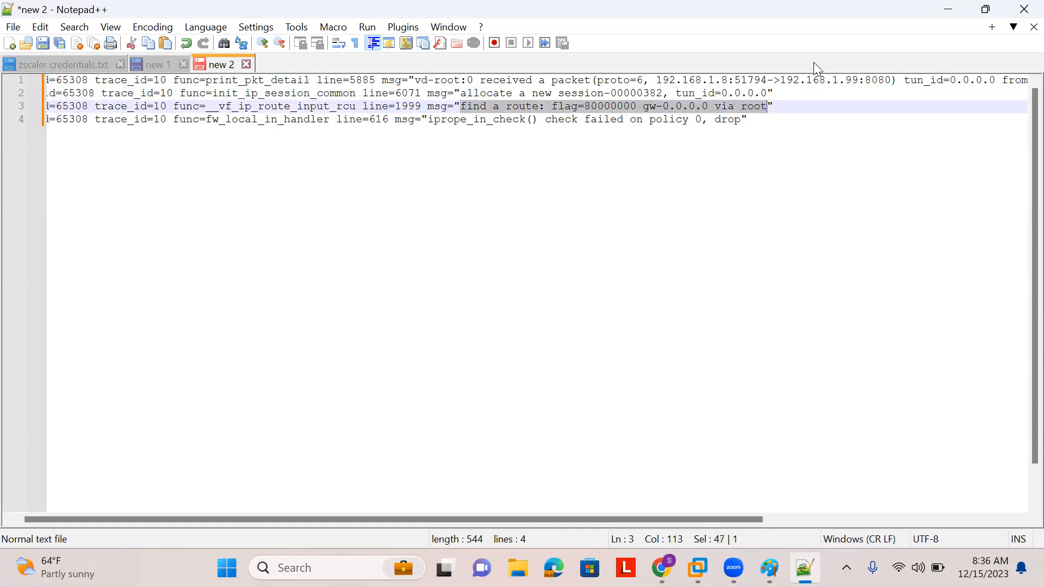
# Switch back to the FortiGate page and start a new firewall policy, keeping the classic policy list layout
pyautogui.hotkey('alt', 'Tab')
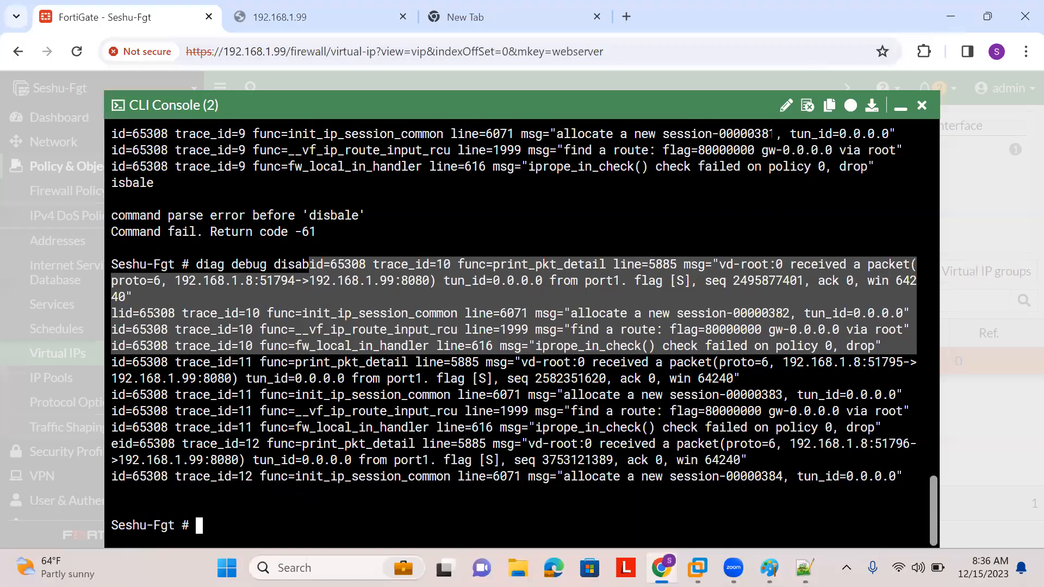
pyautogui.click(900, 107)
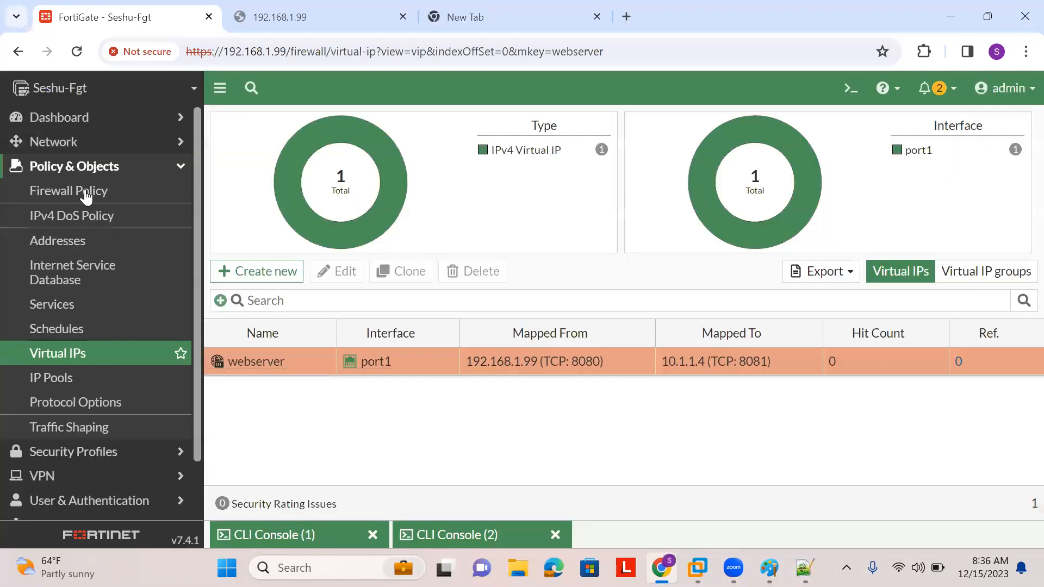
pyautogui.click(188, 191)
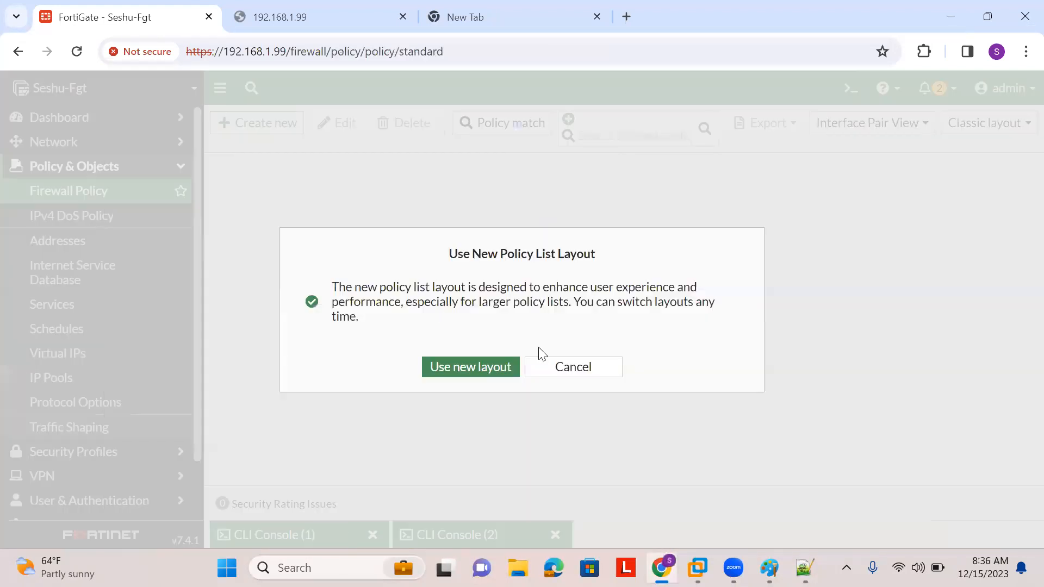
pyautogui.click(586, 373)
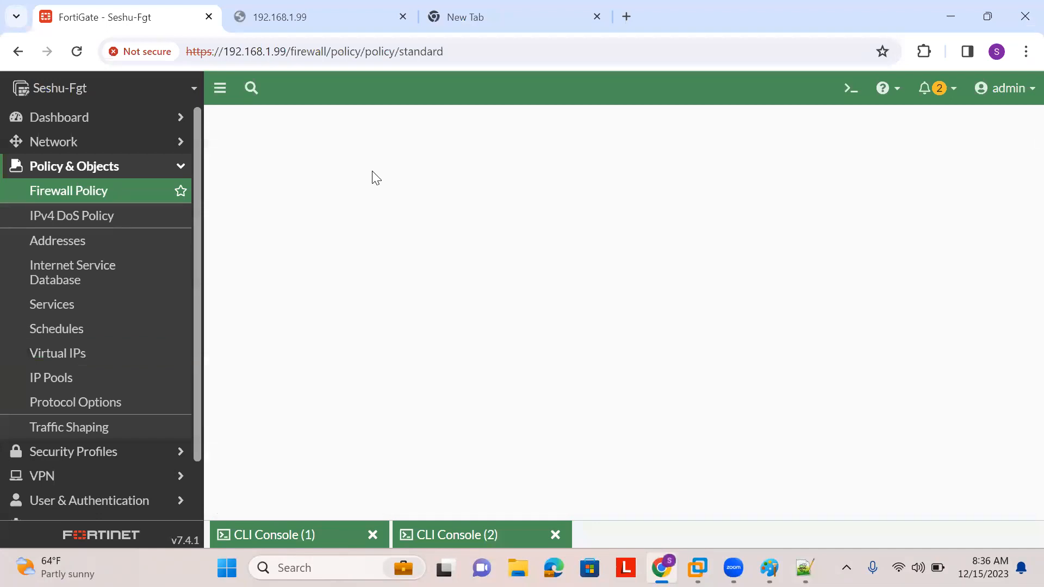
pyautogui.click(263, 123)
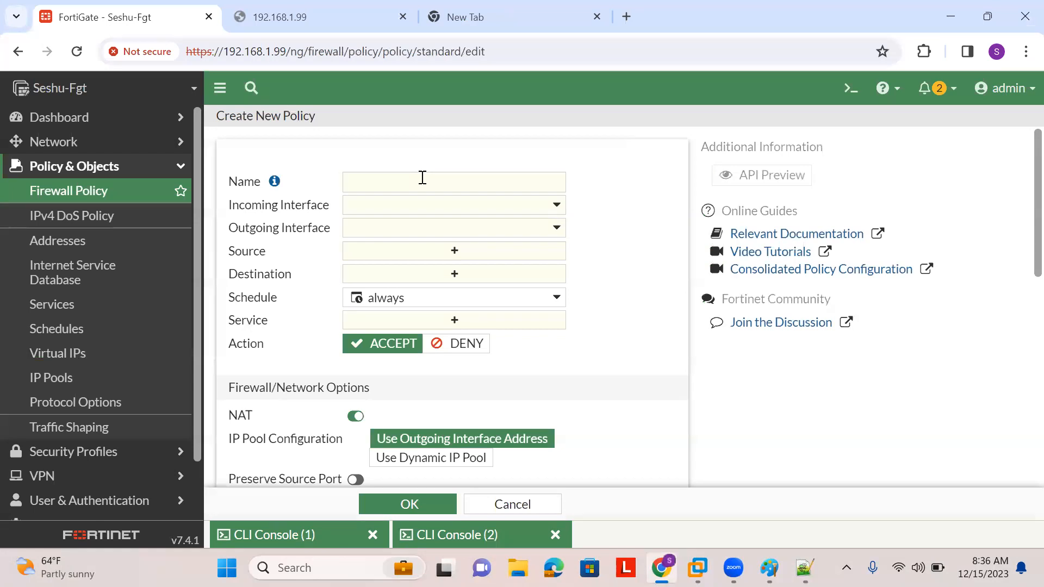
# Name the policy "port forwarding policy" and set its incoming interface to port1 and outgoing interface to port2
pyautogui.click(422, 178)
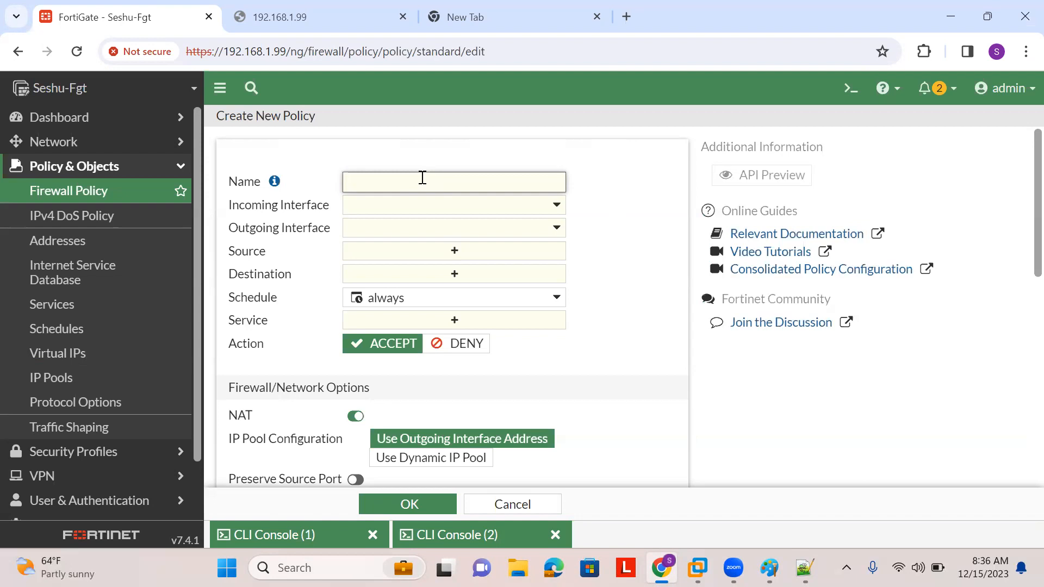
pyautogui.write('port forwarding policy')
pyautogui.click(433, 210)
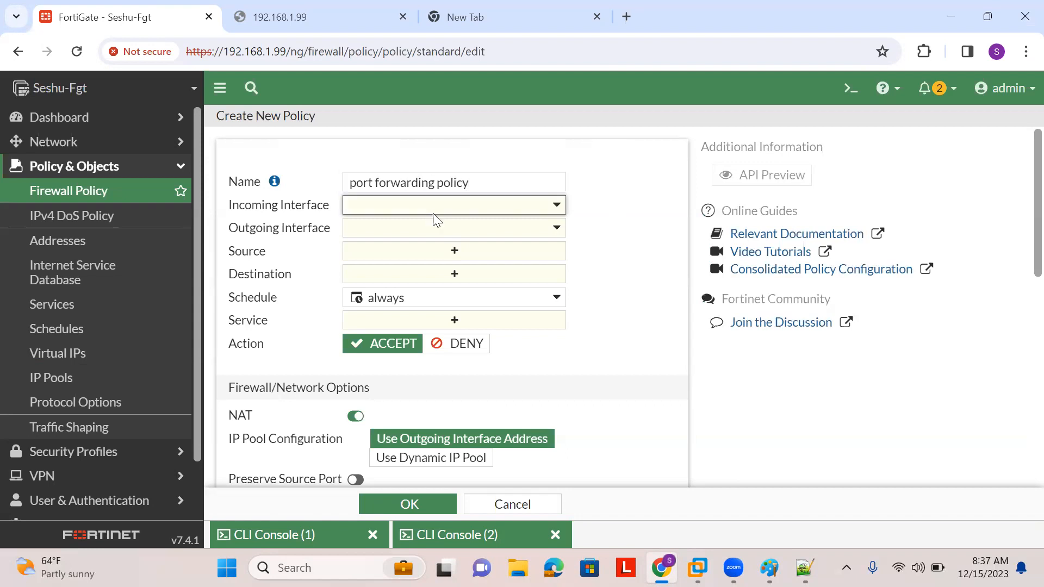
pyautogui.click(405, 272)
pyautogui.click(402, 234)
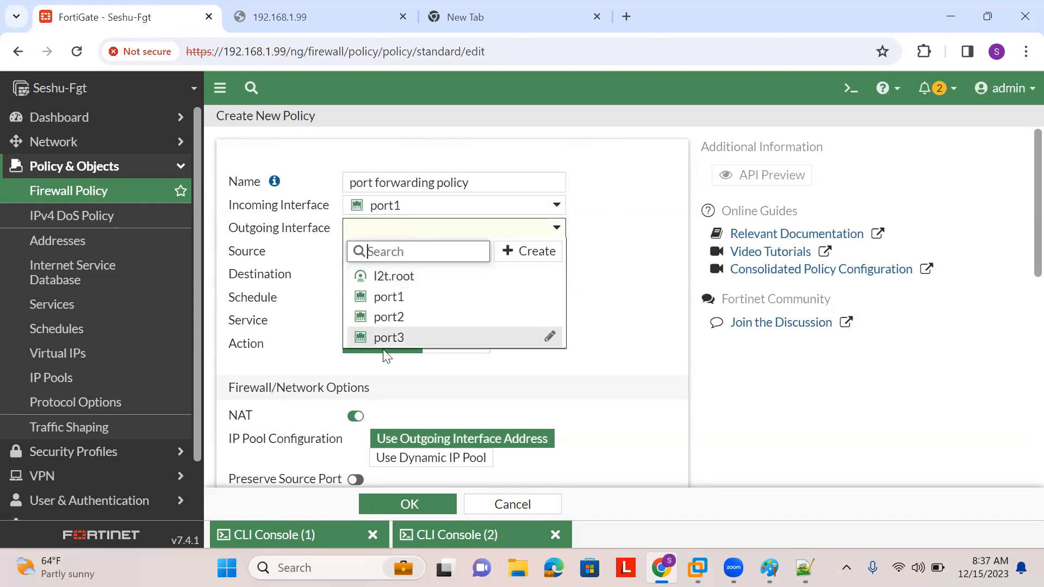
pyautogui.click(410, 319)
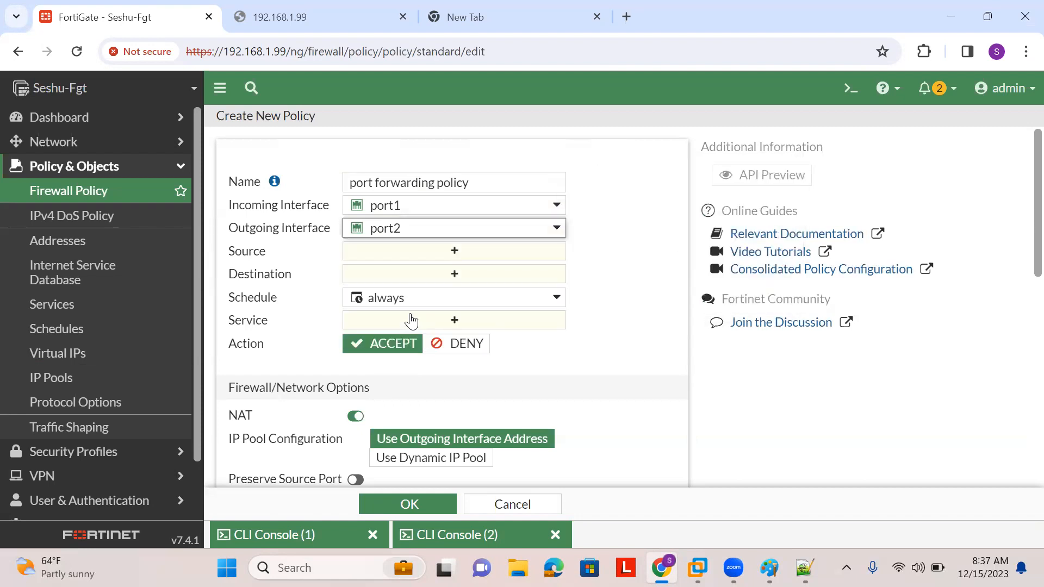
# Set the policy's source to all, its destination to the webserver virtual IP and its service to ALL
pyautogui.click(434, 256)
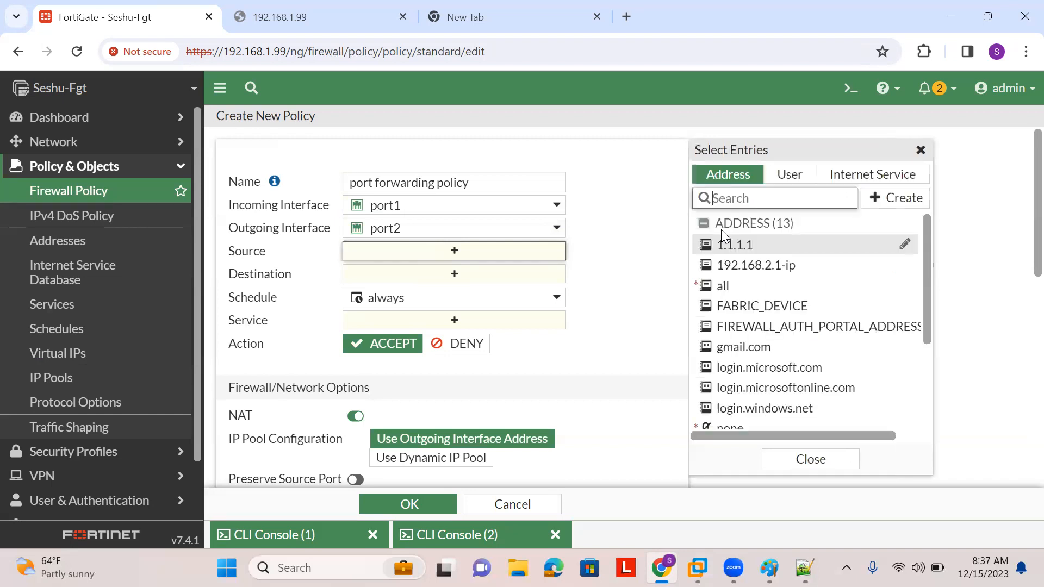
pyautogui.click(530, 289)
pyautogui.scroll(-3, 786, 323)
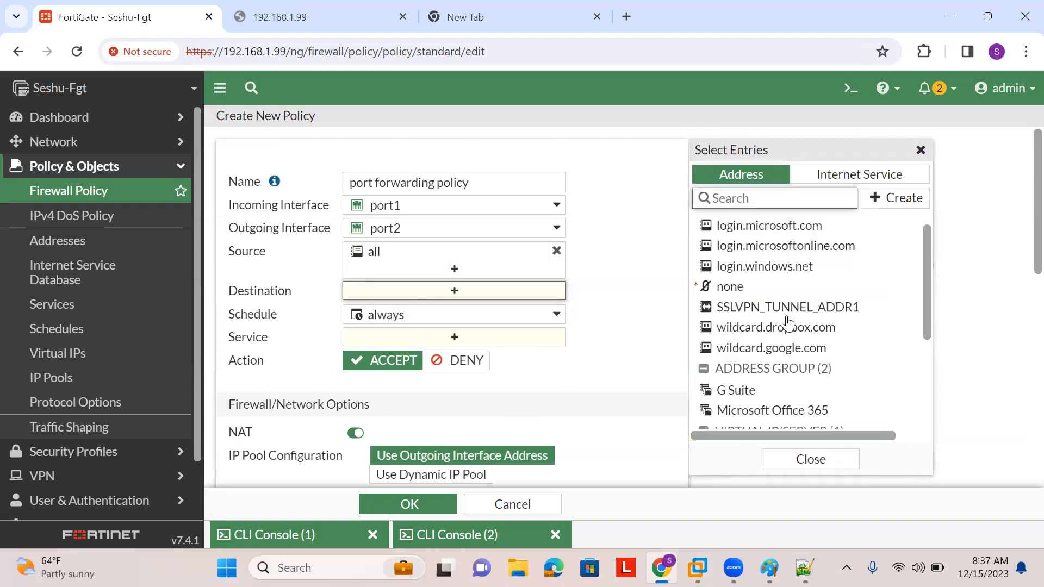
pyautogui.click(761, 420)
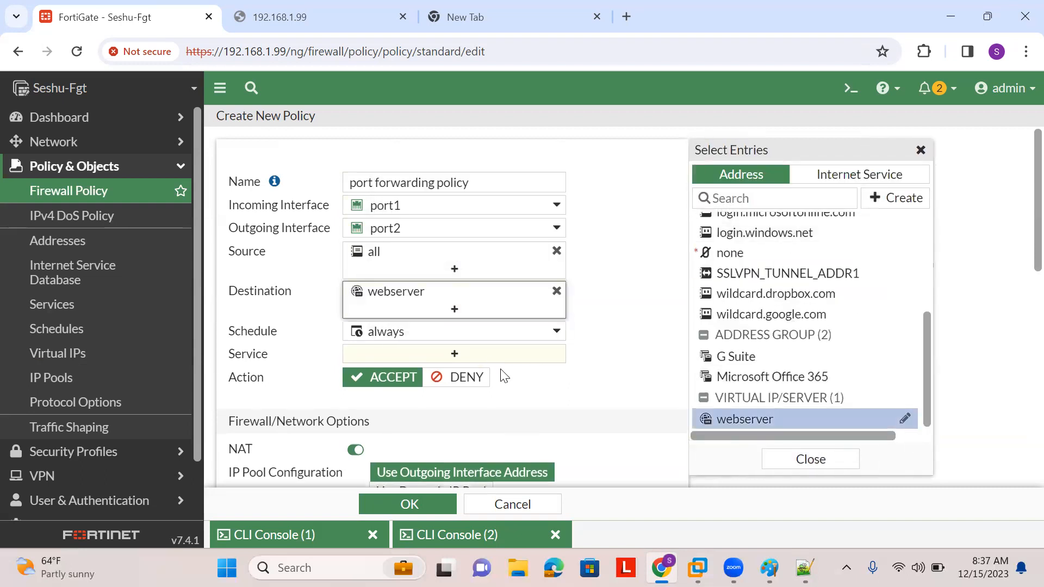
pyautogui.click(454, 353)
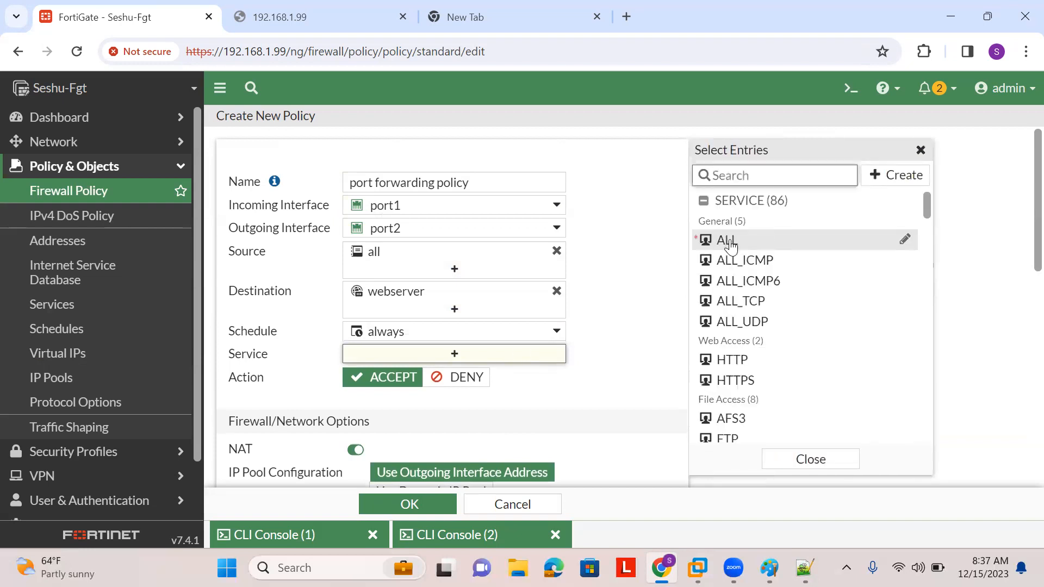
pyautogui.click(730, 244)
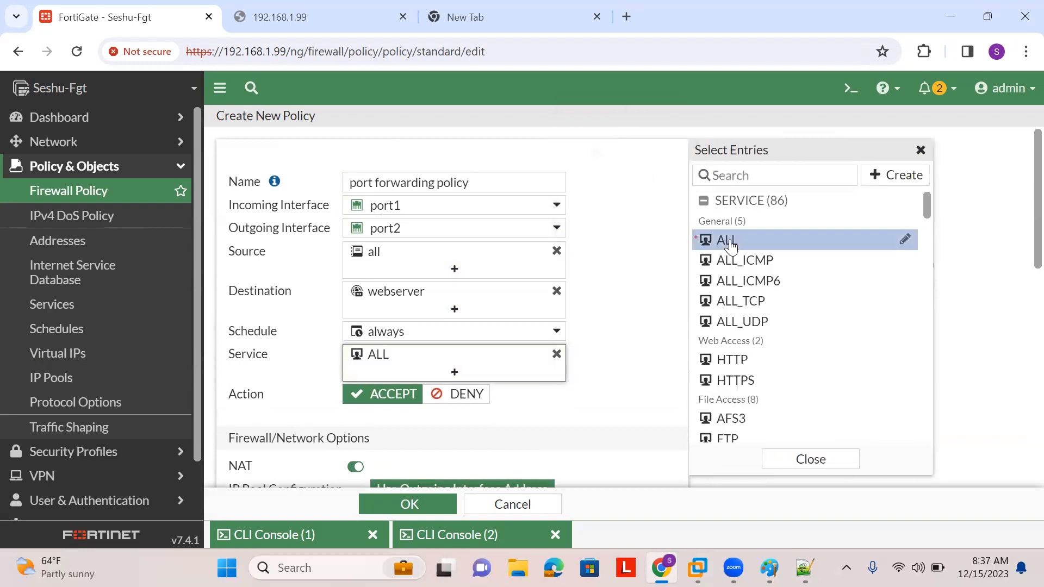
pyautogui.scroll(-1, 658, 300)
pyautogui.click(657, 299)
# Disable NAT for the port forwarding policy and save it
pyautogui.scroll(-2, 481, 261)
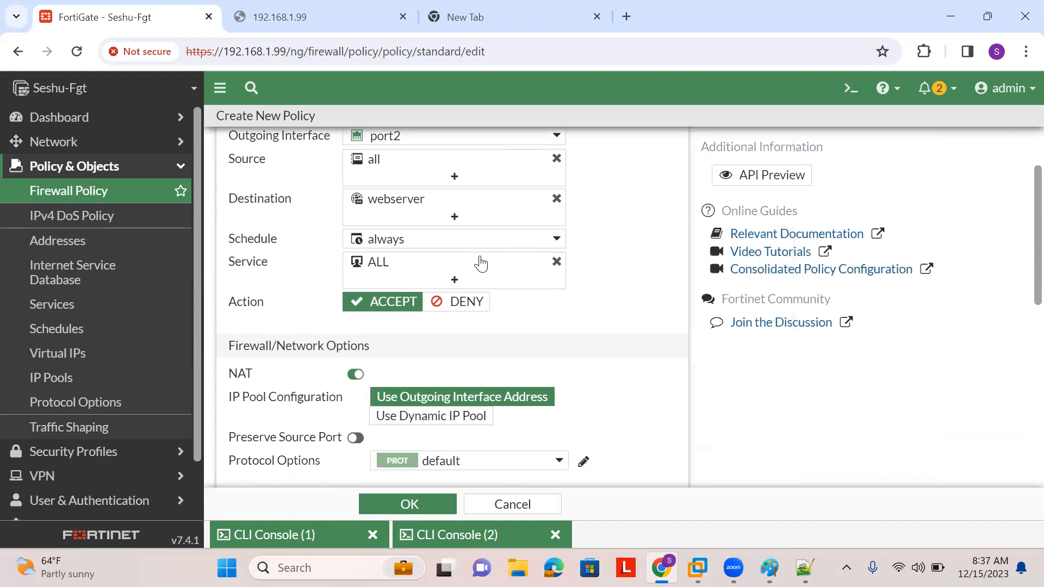
pyautogui.scroll(-2, 546, 244)
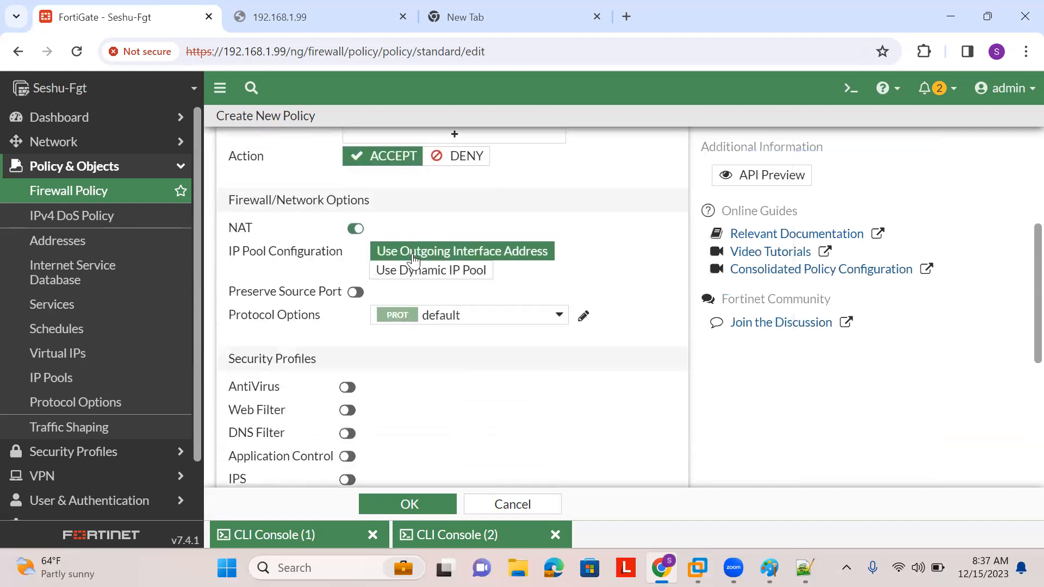
pyautogui.click(356, 229)
pyautogui.scroll(-3, 444, 319)
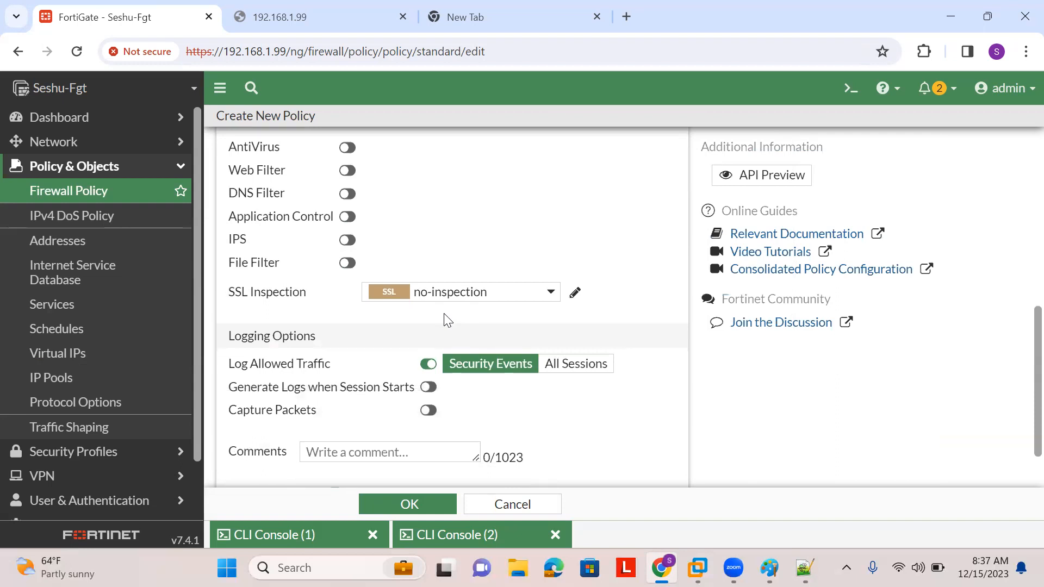
pyautogui.scroll(-1, 443, 319)
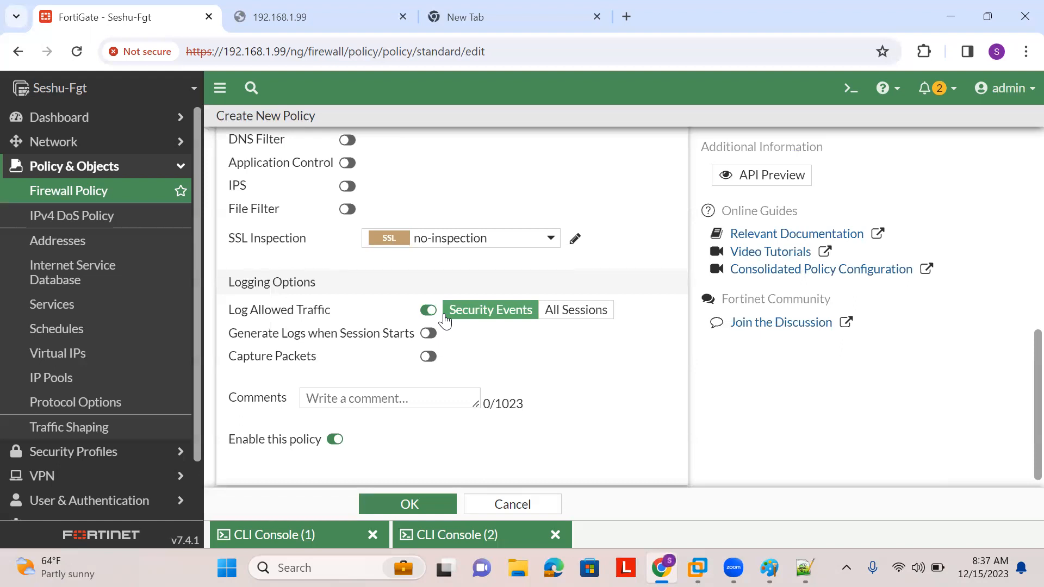
pyautogui.scroll(5, 468, 303)
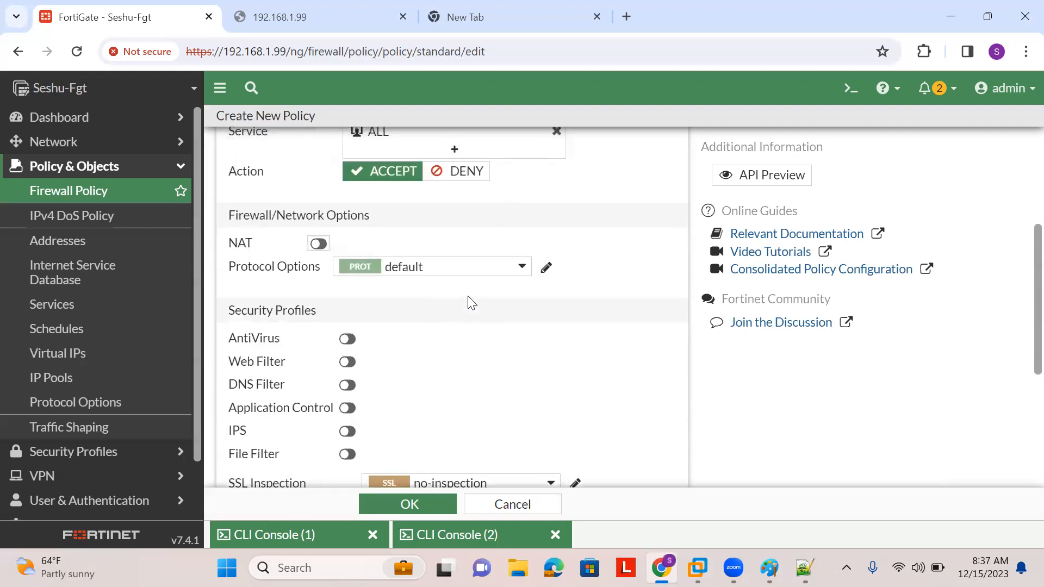
pyautogui.scroll(-5, 472, 302)
pyautogui.click(415, 506)
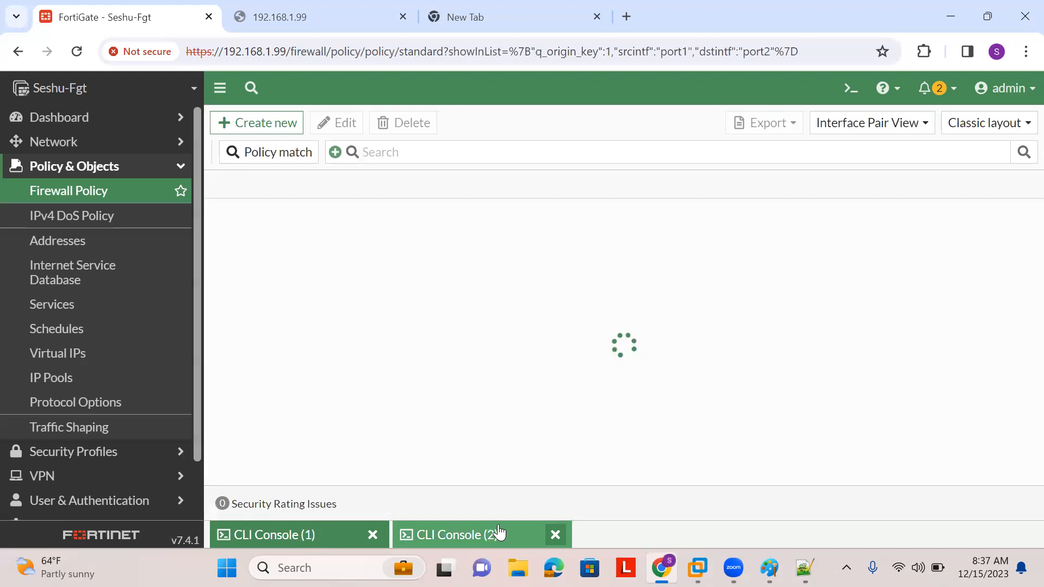
# Reopen CLI Console (2) and restart the debug output by running diag debug enable
pyautogui.click(499, 533)
pyautogui.press('Return')
pyautogui.press('Return')
pyautogui.press('Return')
pyautogui.press('Return')
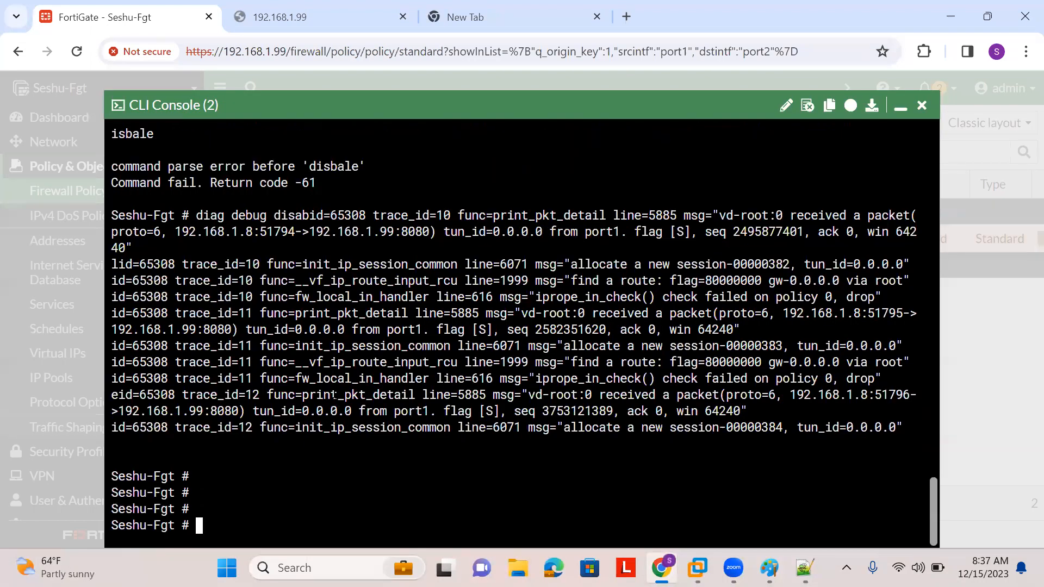
pyautogui.write('diag debug enable')
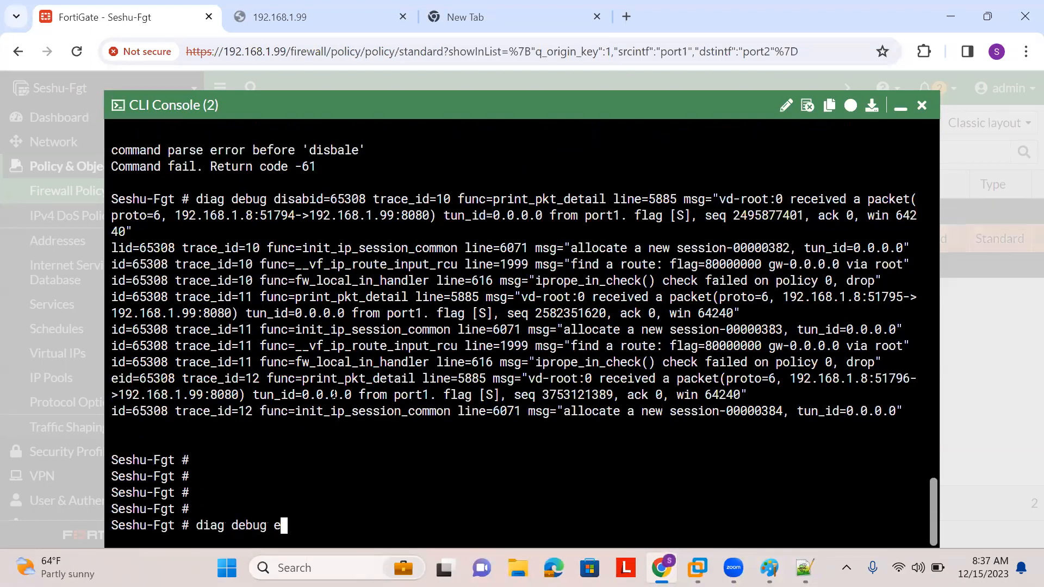
pyautogui.press('Return')
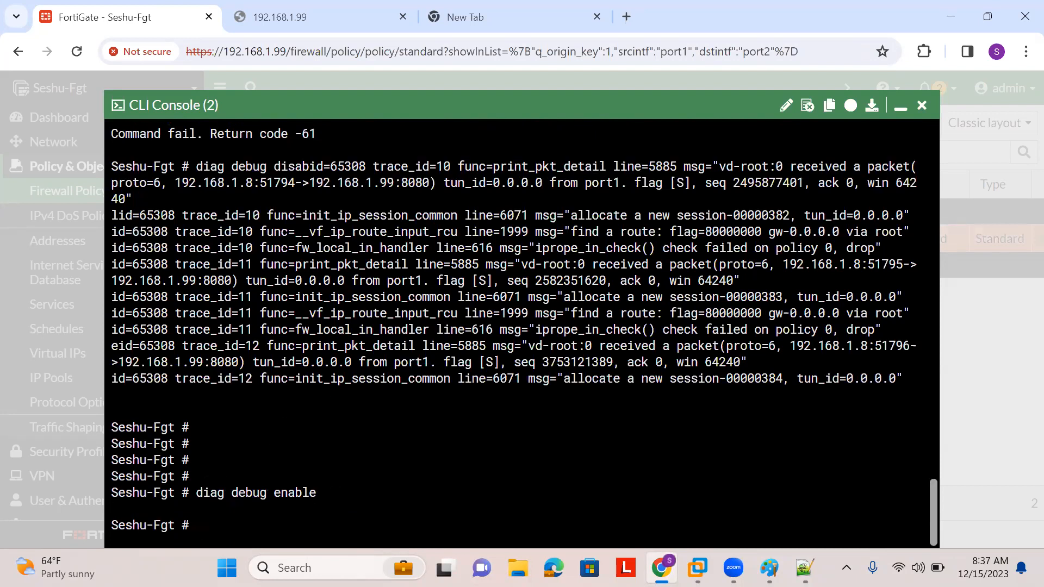
# Request 192.168.1.99:8080 again in the browser to test the new policy
pyautogui.click(304, 16)
pyautogui.click(259, 61)
pyautogui.press('Return')
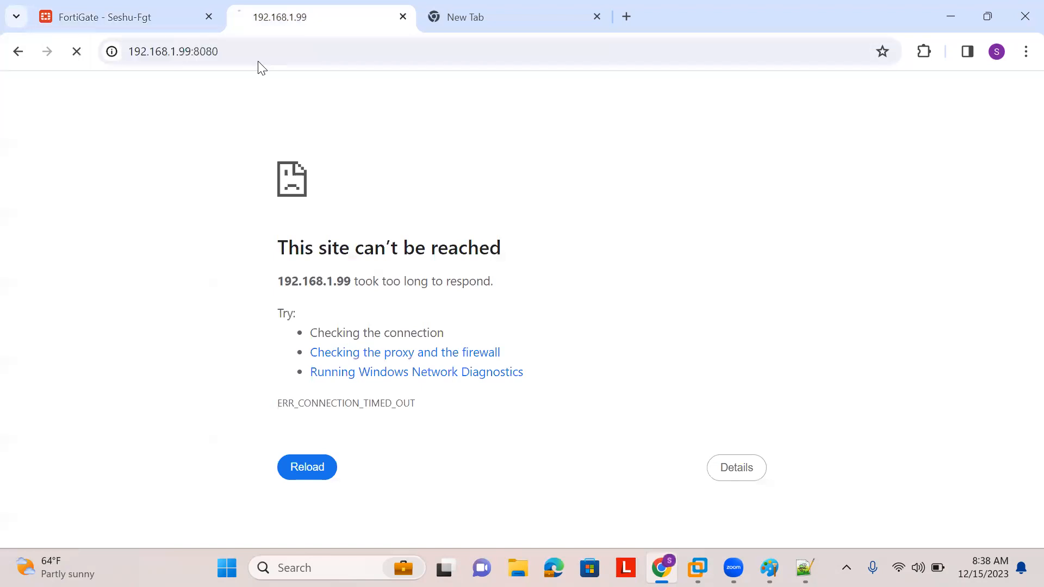
# Go back to the FortiGate CLI console and turn off the debug output with diag debug disable
pyautogui.click(167, 15)
pyautogui.write('diag debug d')
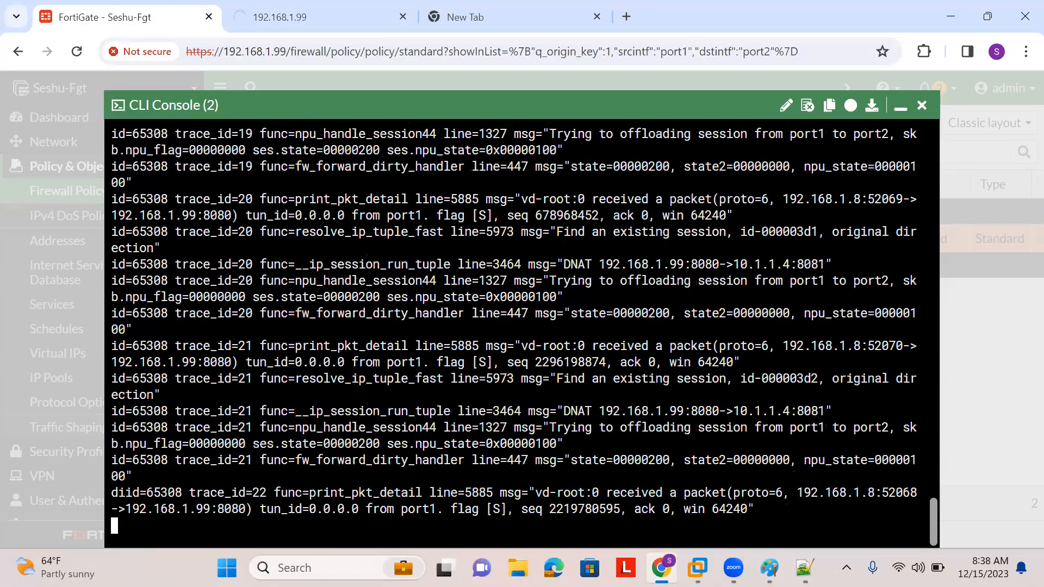
pyautogui.write('isable')
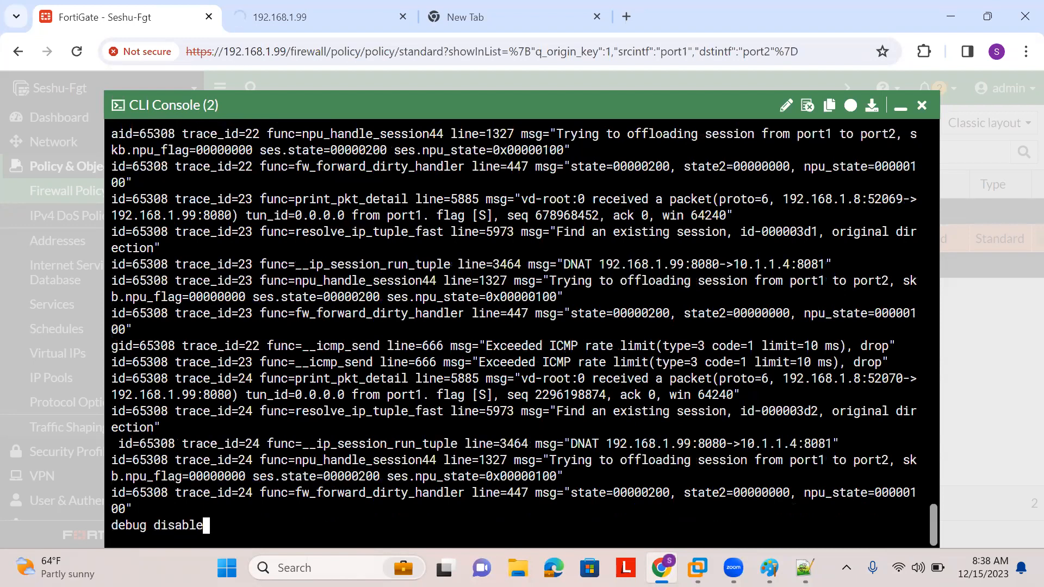
pyautogui.press('Return')
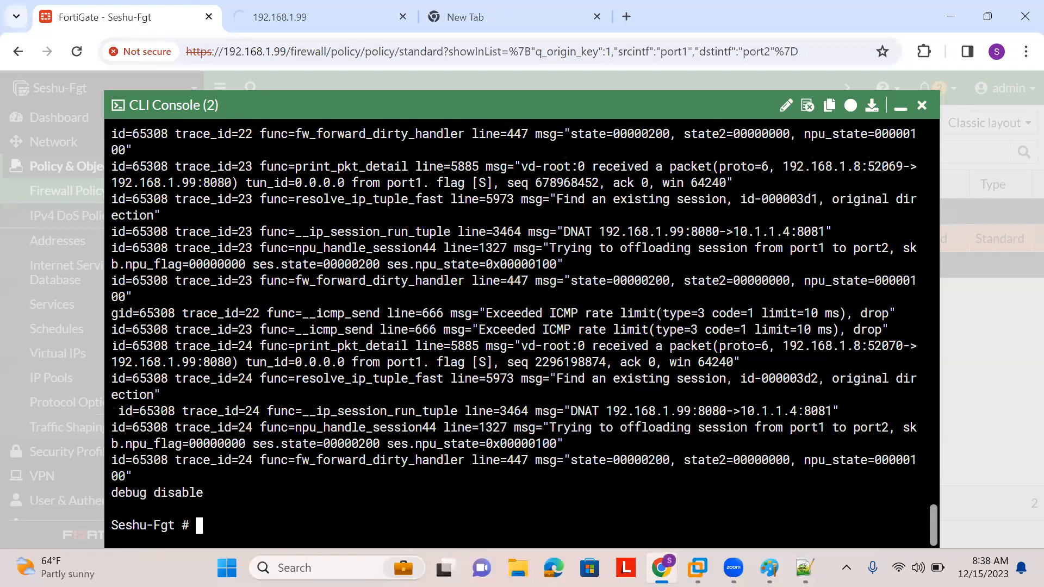
# Copy the trace_id=24 debug flow output from the CLI console and paste it below the earlier trace in Notepad++
pyautogui.moveTo(111, 346); pyautogui.dragTo(256, 469)
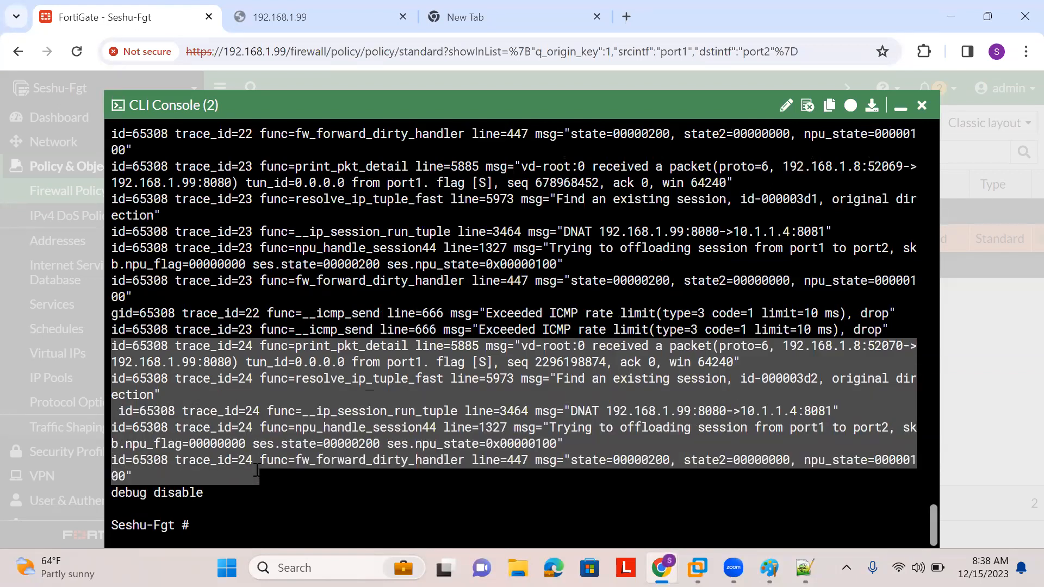
pyautogui.hotkey('alt', 'Tab')
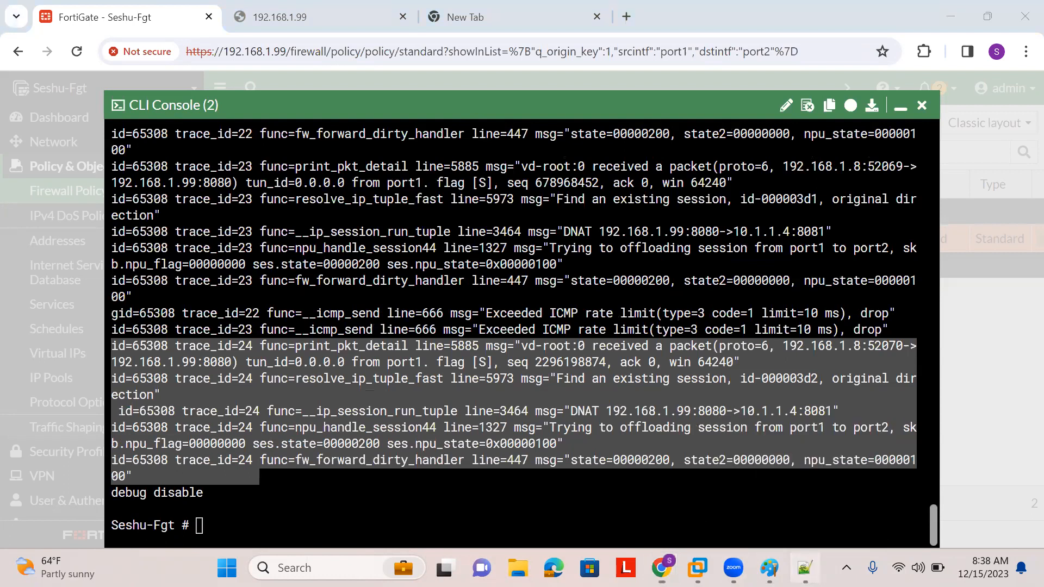
pyautogui.click(792, 122)
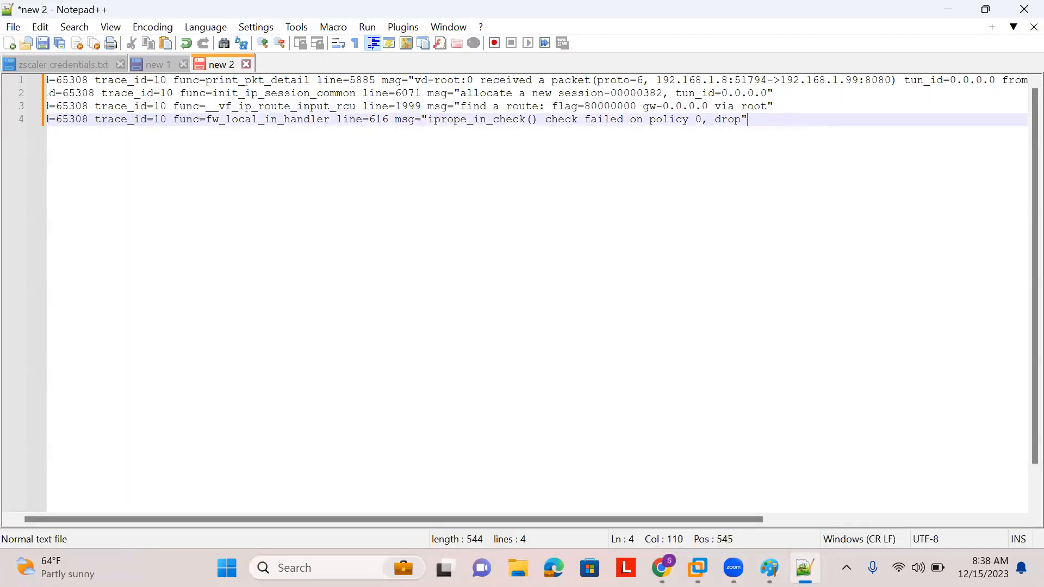
pyautogui.press('Return')
pyautogui.press('Return')
pyautogui.press('Return')
pyautogui.press('Return')
pyautogui.hotkey('ctrl', 'v')
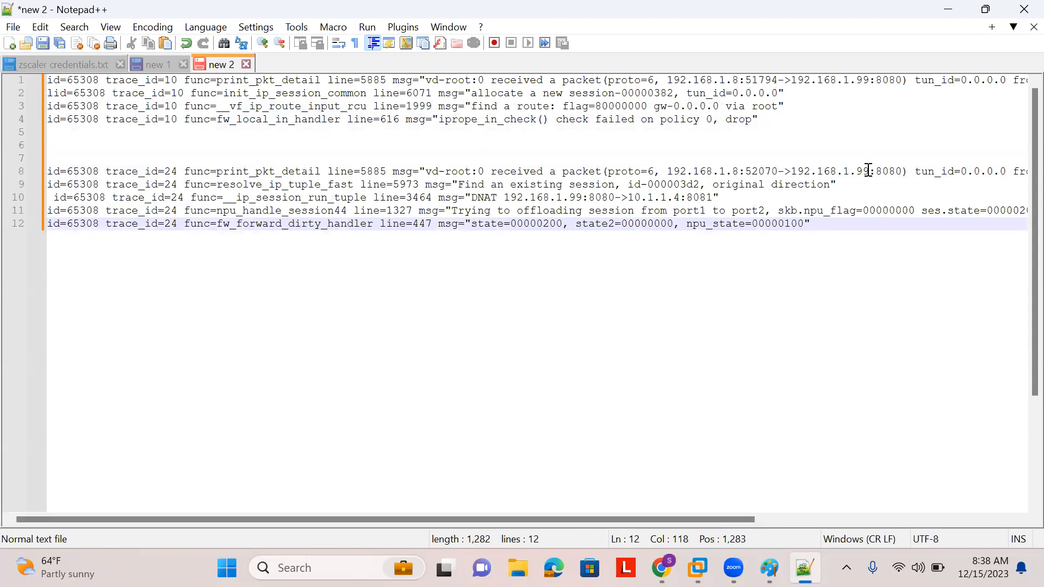
# Highlight destination port 8080, the DNAT translation and the port1 to port2 offloading message in the pasted trace
pyautogui.doubleClick(892, 170)
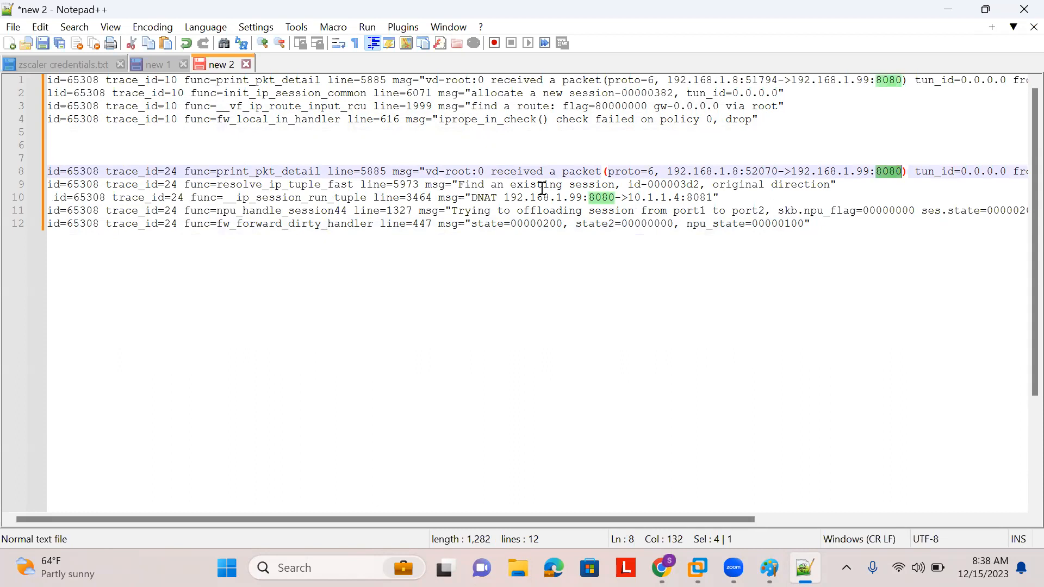
pyautogui.moveTo(471, 197); pyautogui.dragTo(719, 202)
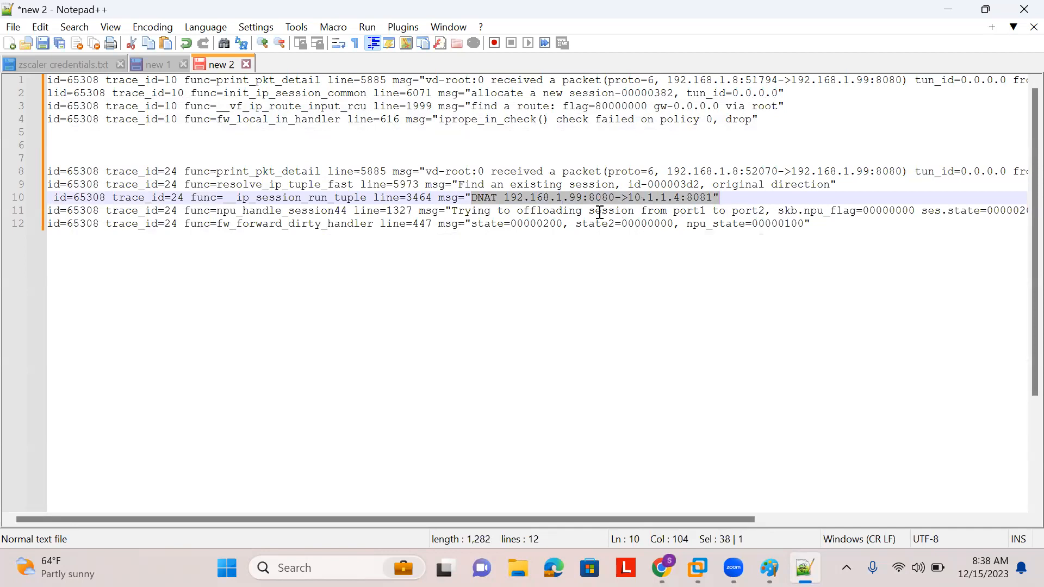
pyautogui.moveTo(454, 213); pyautogui.dragTo(766, 210)
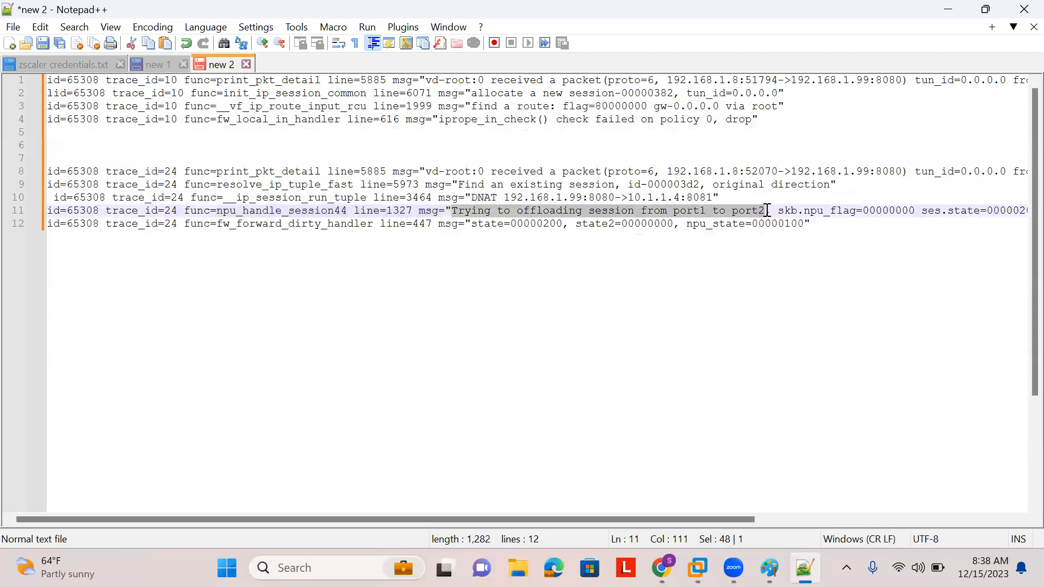
# Return to the FortiGate CLI console and run diag sniffer packet any 'port 8080 or port 8081' 4 0 a
pyautogui.hotkey('alt', 'Tab')
pyautogui.write('diag')
pyautogui.press('Up')
pyautogui.press('Up')
pyautogui.press('Up')
pyautogui.press('Up')
pyautogui.press('Up')
pyautogui.press('Down')
pyautogui.press('BackSpace')
pyautogui.press('BackSpace')
pyautogui.press('BackSpace')
pyautogui.press('BackSpace')
pyautogui.press('BackSpace')
pyautogui.press('BackSpace')
pyautogui.press('BackSpace')
pyautogui.press('BackSpace')
pyautogui.press('BackSpace')
pyautogui.press('BackSpace')
pyautogui.press('BackSpace')
pyautogui.press('BackSpace')
pyautogui.press('BackSpace')
pyautogui.press('BackSpace')
pyautogui.press('BackSpace')
pyautogui.press('BackSpace')
pyautogui.press('BackSpace')
pyautogui.press('BackSpace')
pyautogui.press('BackSpace')
pyautogui.press('BackSpace')
pyautogui.press('BackSpace')
pyautogui.press('BackSpace')
pyautogui.press('BackSpace')
pyautogui.press('BackSpace')
pyautogui.press('BackSpace')
pyautogui.press('BackSpace')
pyautogui.press('BackSpace')
pyautogui.write("sniffer packet any ''")
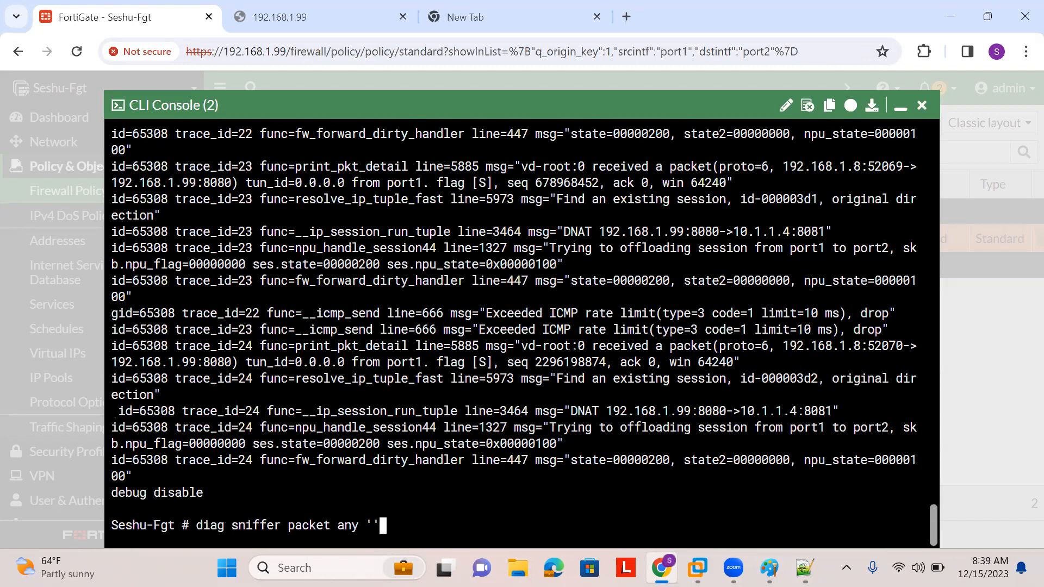
pyautogui.press('Left')
pyautogui.write('port')
pyautogui.write(' 8080 or port 8081')
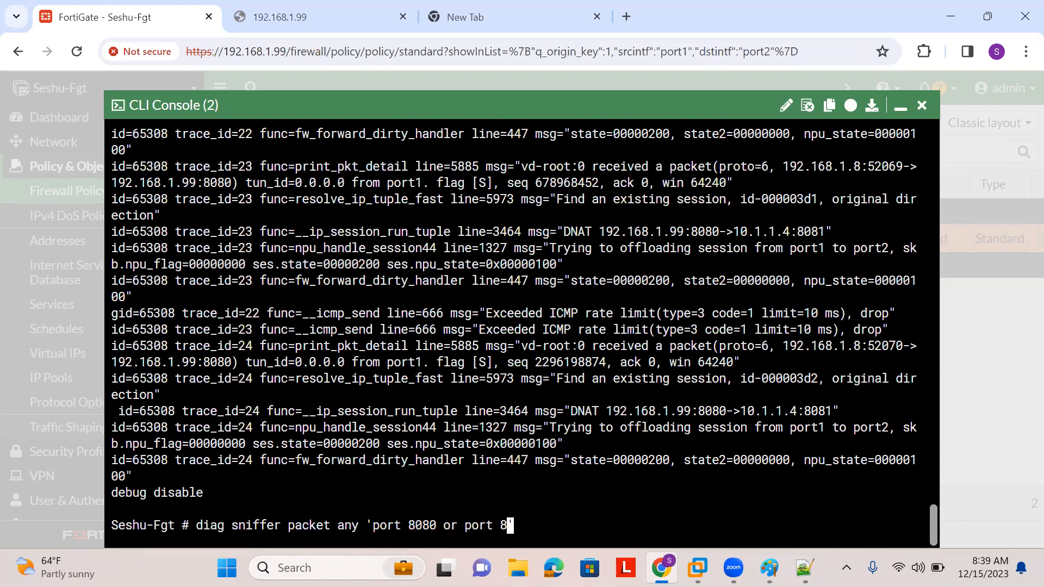
pyautogui.press('Right')
pyautogui.write('4 0 a')
pyautogui.press('Return')
# Reload 192.168.1.99:8080 in the browser to generate traffic for the port capture, and go back to the FortiGate console
pyautogui.hotkey('alt', 'Tab')
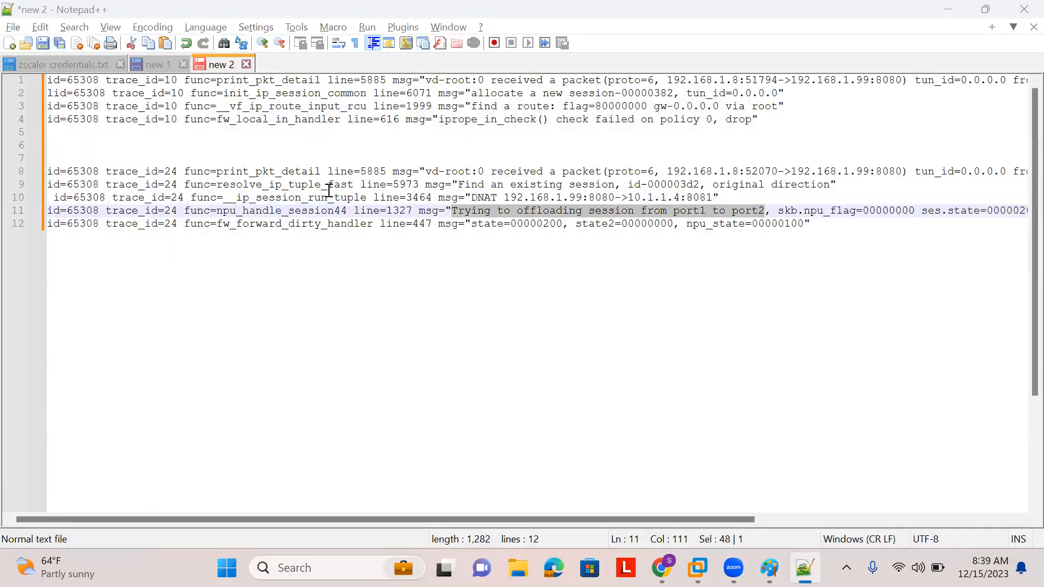
pyautogui.hotkey('alt', 'Tab')
pyautogui.click(279, 17)
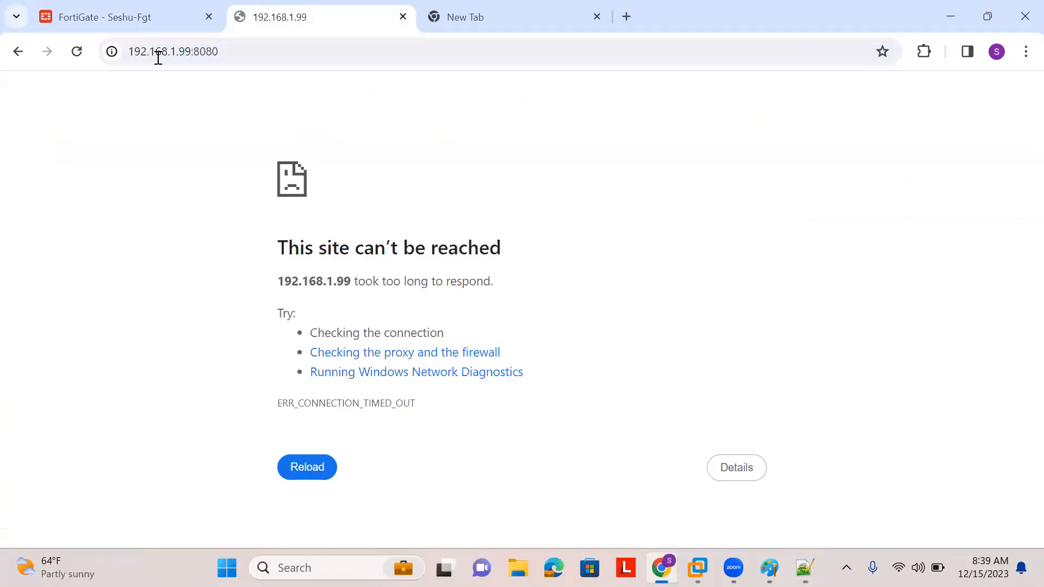
pyautogui.click(77, 51)
pyautogui.click(102, 15)
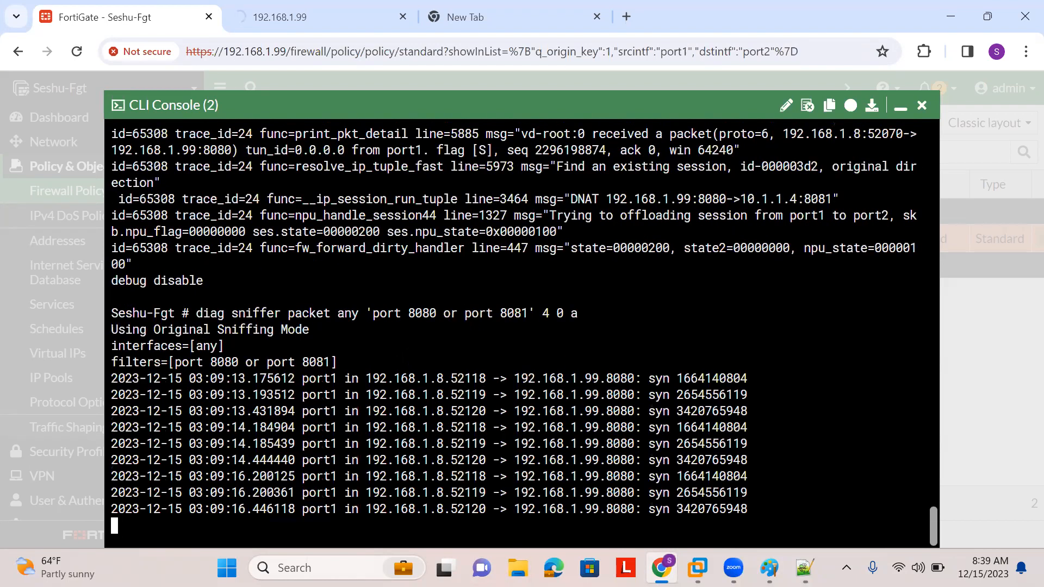
# Start a new CLI session and highlight the port1 to port2 offloading message in the earlier debug output
pyautogui.press('Return')
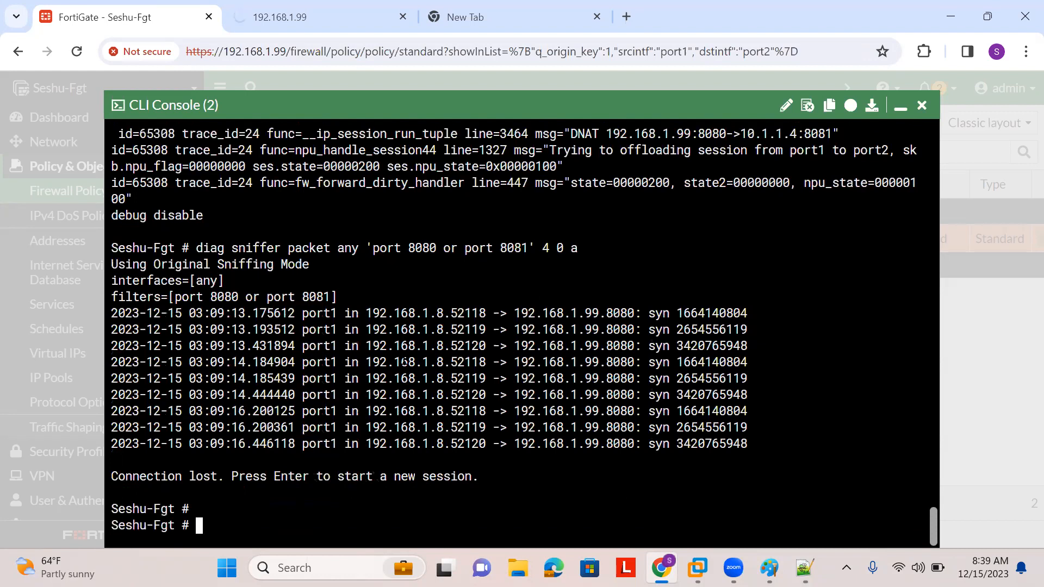
pyautogui.scroll(2, 618, 248)
pyautogui.moveTo(549, 215); pyautogui.dragTo(895, 216)
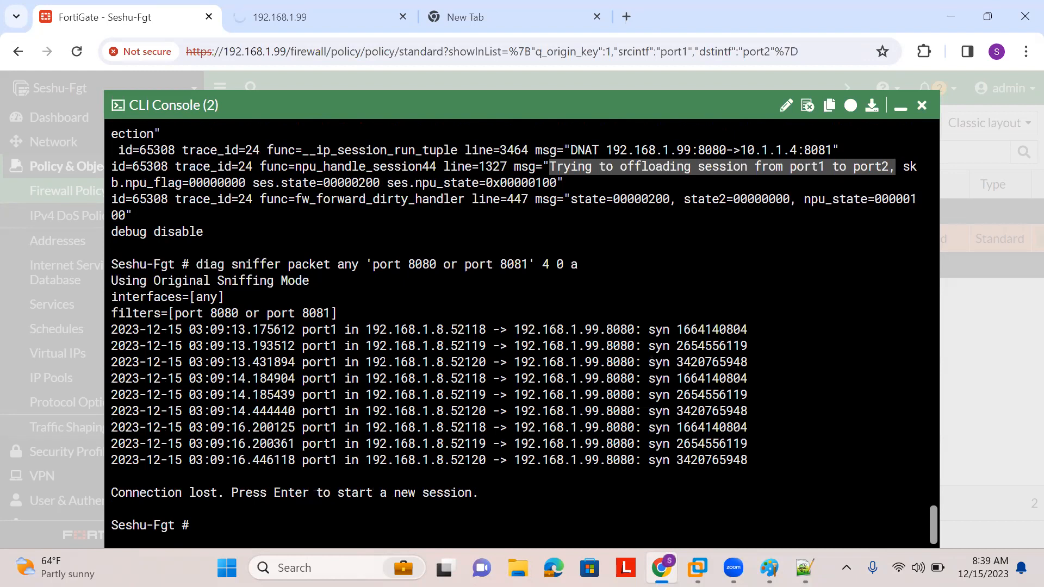
pyautogui.press('Return')
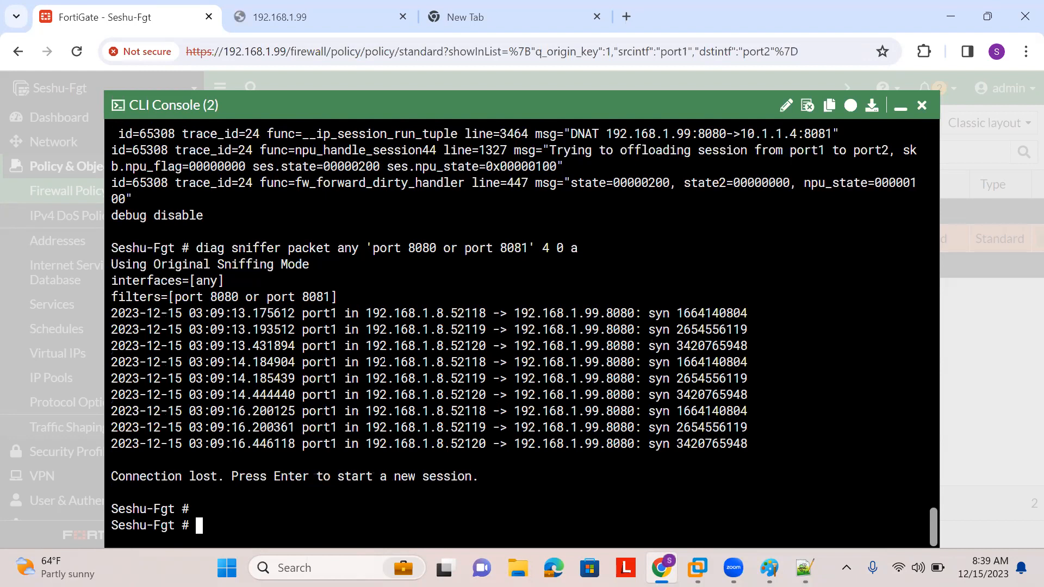
# Run diag sniffer packet any 'host 10.1.1.4' 4 0 a to capture traffic for the internal server
pyautogui.write('diag sniffer packet any')
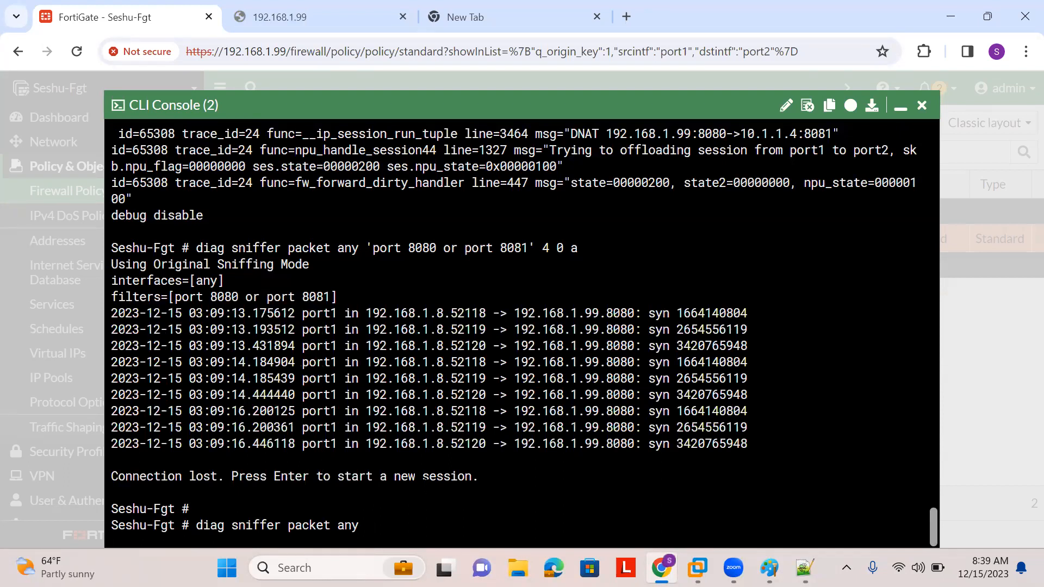
pyautogui.write("'")
pyautogui.write('ar')
pyautogui.press('BackSpace')
pyautogui.press('BackSpace')
pyautogui.write("host 10.1.1.4' 4 0")
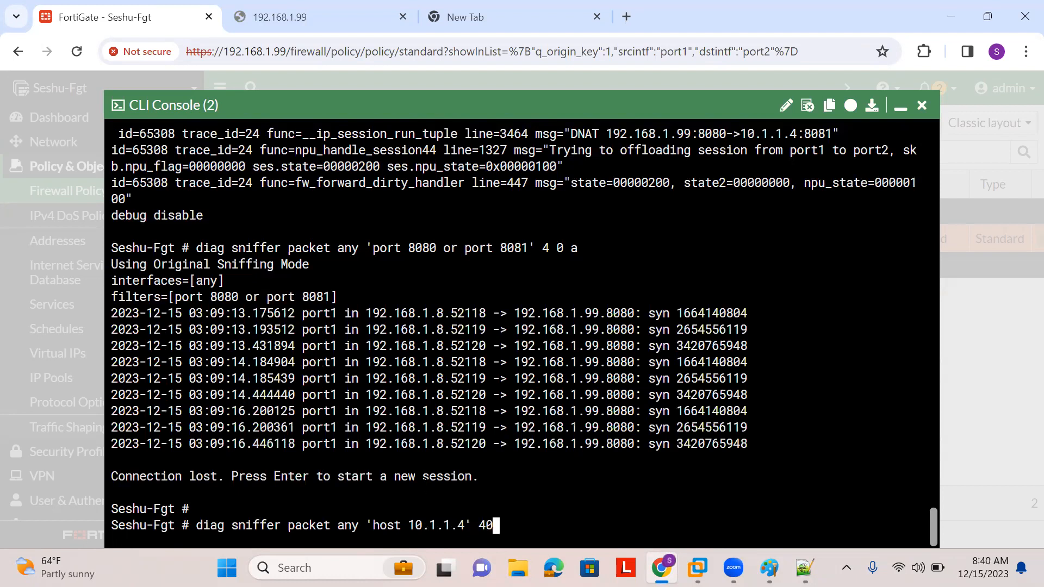
pyautogui.write(' a')
pyautogui.press('Return')
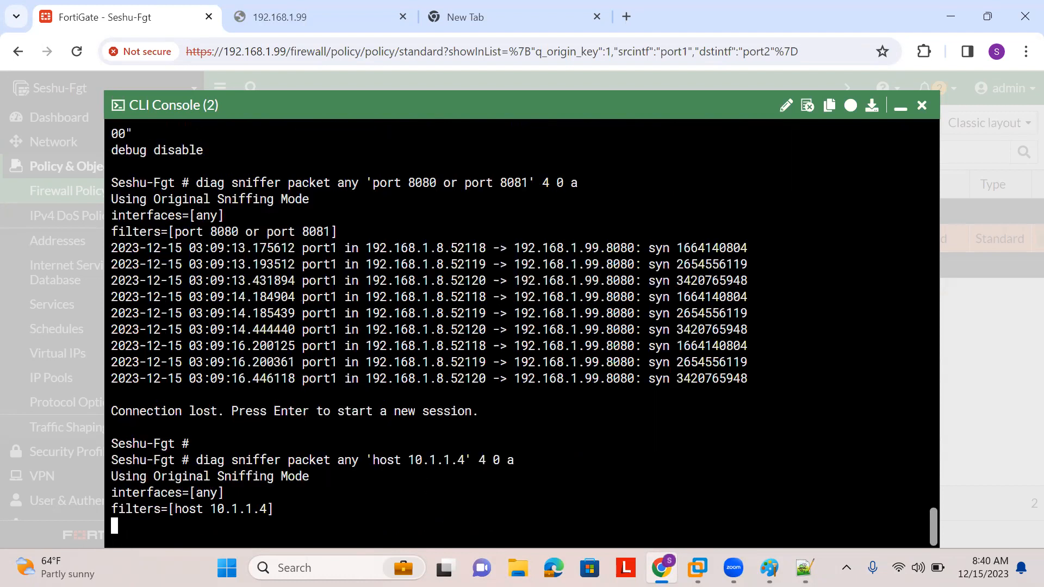
# Reload the 192.168.1.99:8080 page, return to the FortiGate console and start a new CLI session
pyautogui.click(317, 32)
pyautogui.click(77, 51)
pyautogui.click(112, 8)
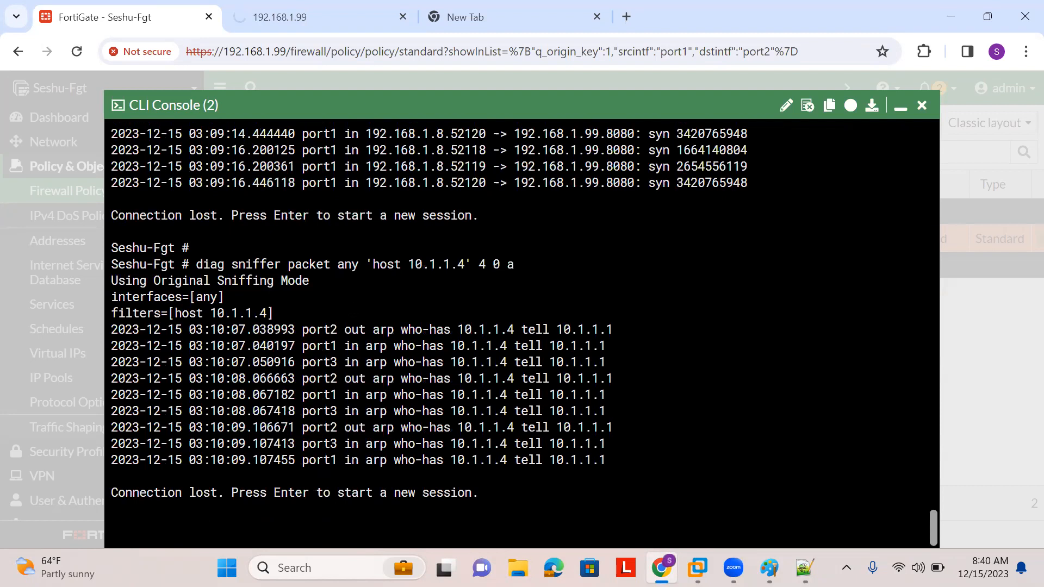
pyautogui.press('Return')
# Compare the incoming port1 packets in the port 8080/8081 capture with the DNAT destination in the debug trace
pyautogui.scroll(2, 352, 313)
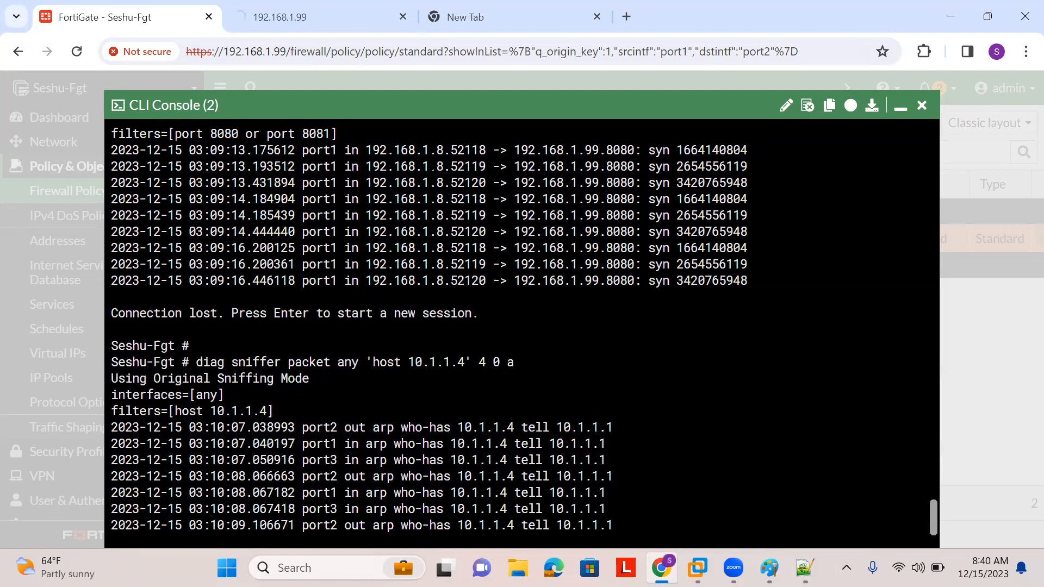
pyautogui.moveTo(351, 150); pyautogui.dragTo(608, 150)
pyautogui.scroll(2, 608, 150)
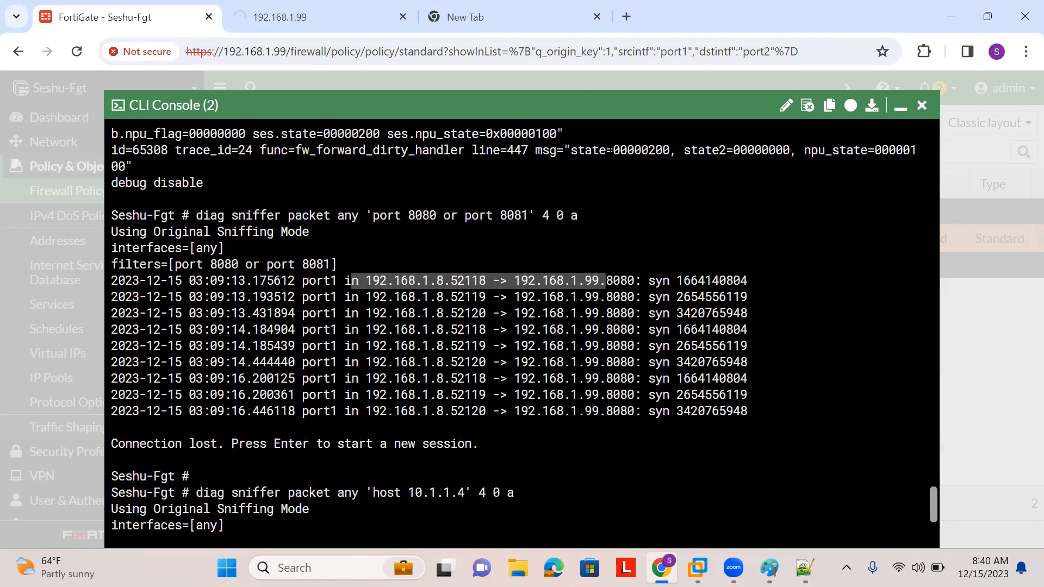
pyautogui.scroll(2, 524, 330)
pyautogui.scroll(2, 524, 330)
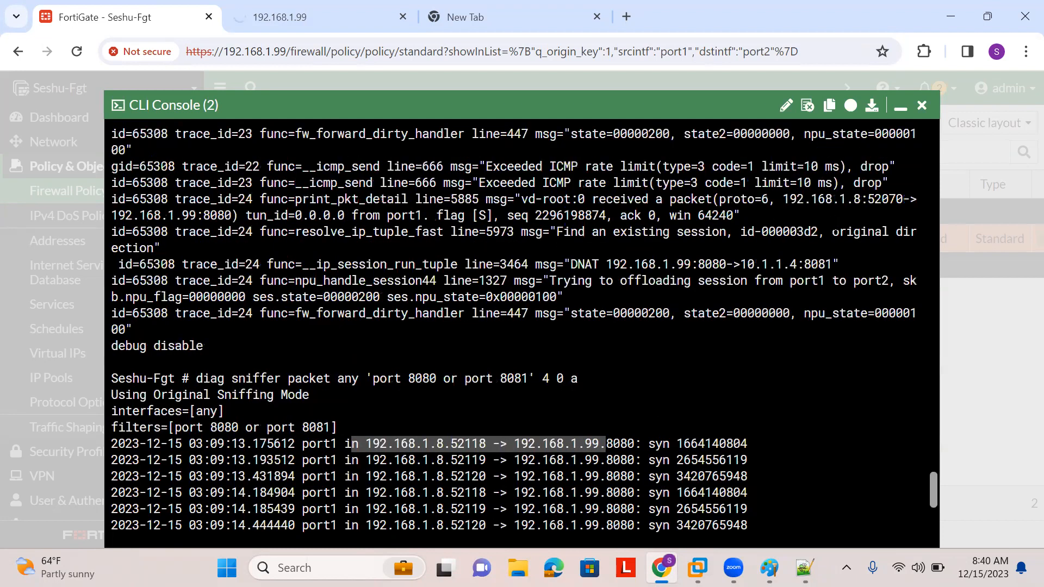
pyautogui.moveTo(725, 264); pyautogui.dragTo(796, 264)
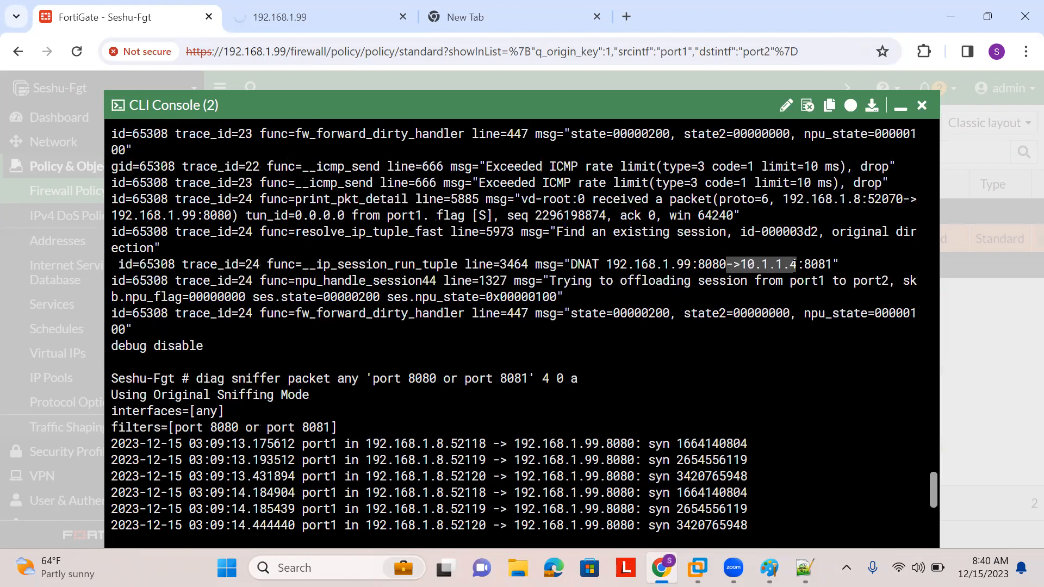
pyautogui.scroll(-8, 524, 330)
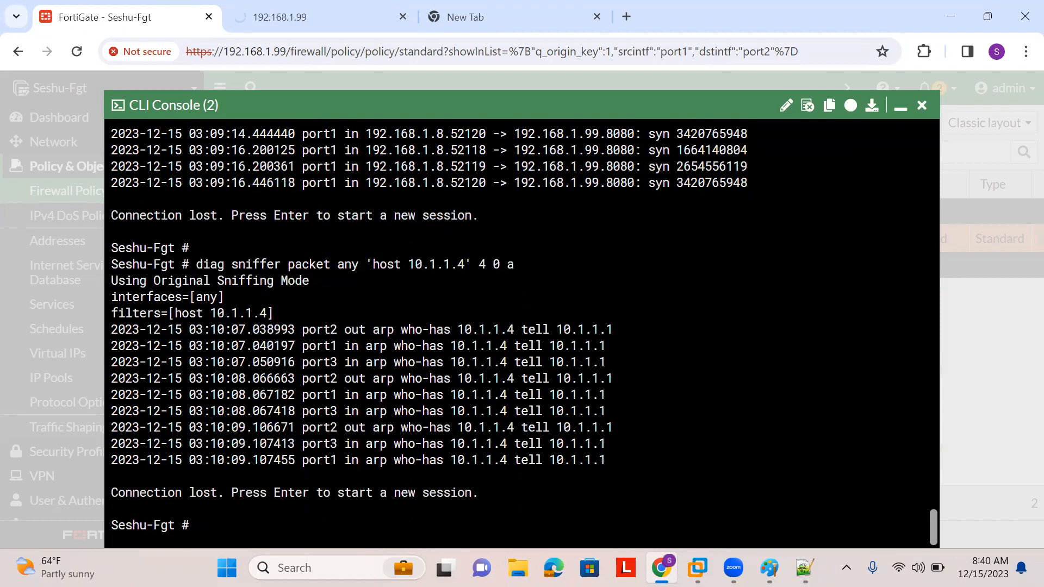
# Examine the interfaces and ARP requests in the host 10.1.1.4 capture against the port1 entries of the port capture
pyautogui.moveTo(351, 330); pyautogui.dragTo(613, 330)
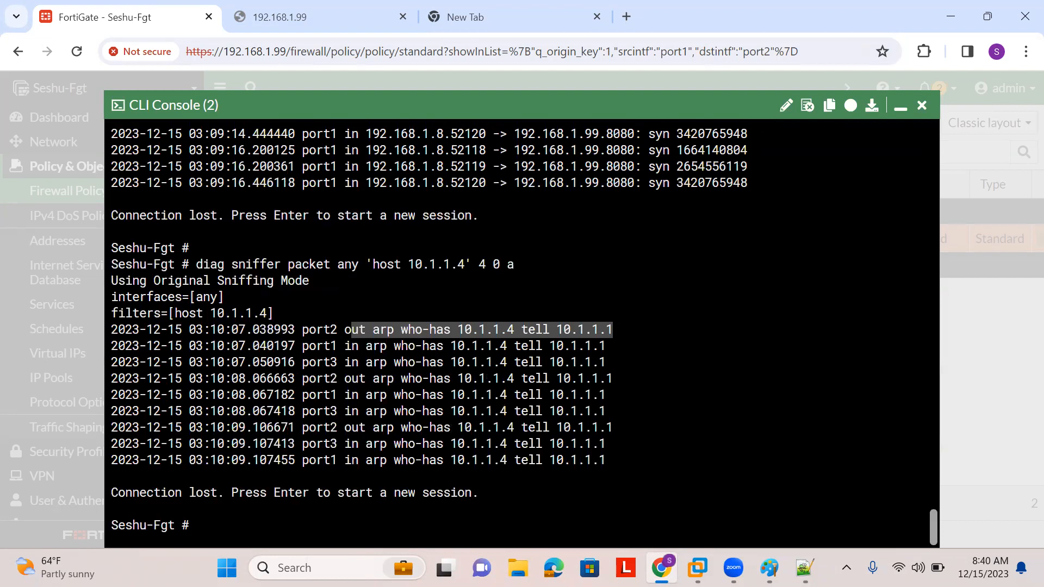
pyautogui.scroll(3, 522, 331)
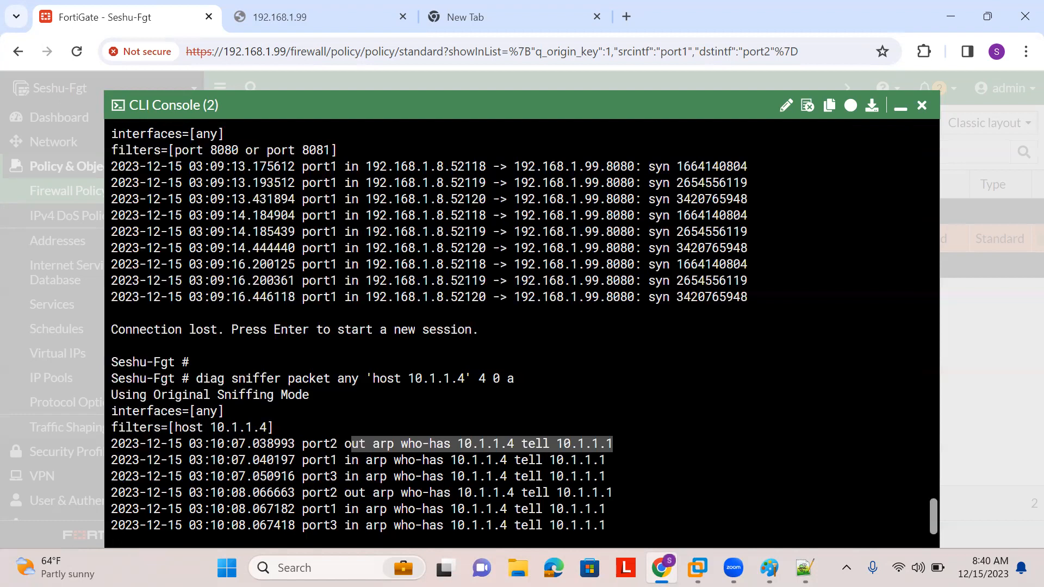
pyautogui.moveTo(301, 166); pyautogui.dragTo(378, 209)
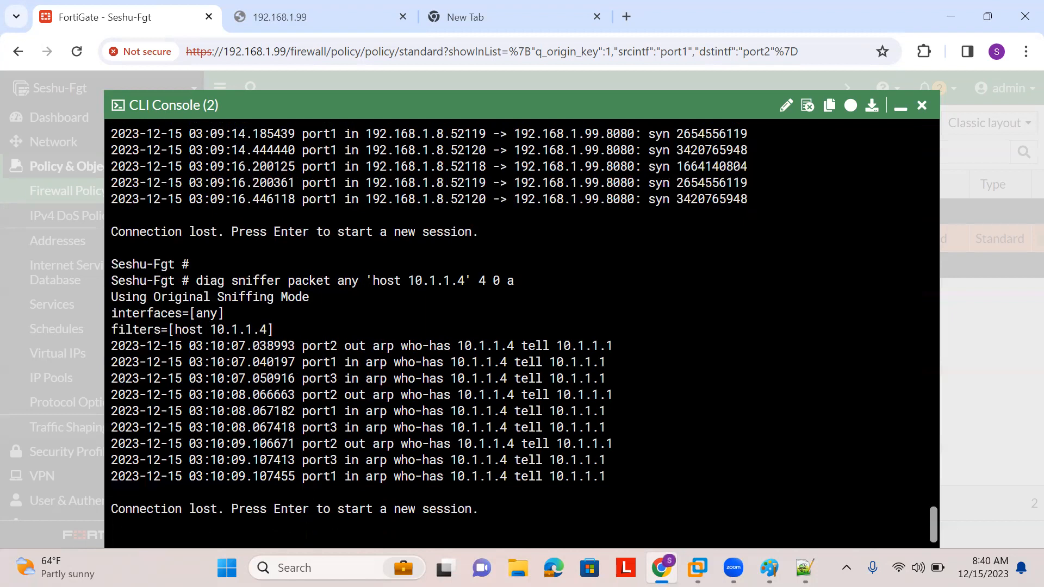
pyautogui.moveTo(303, 346); pyautogui.dragTo(387, 346)
pyautogui.moveTo(292, 188); pyautogui.dragTo(752, 200)
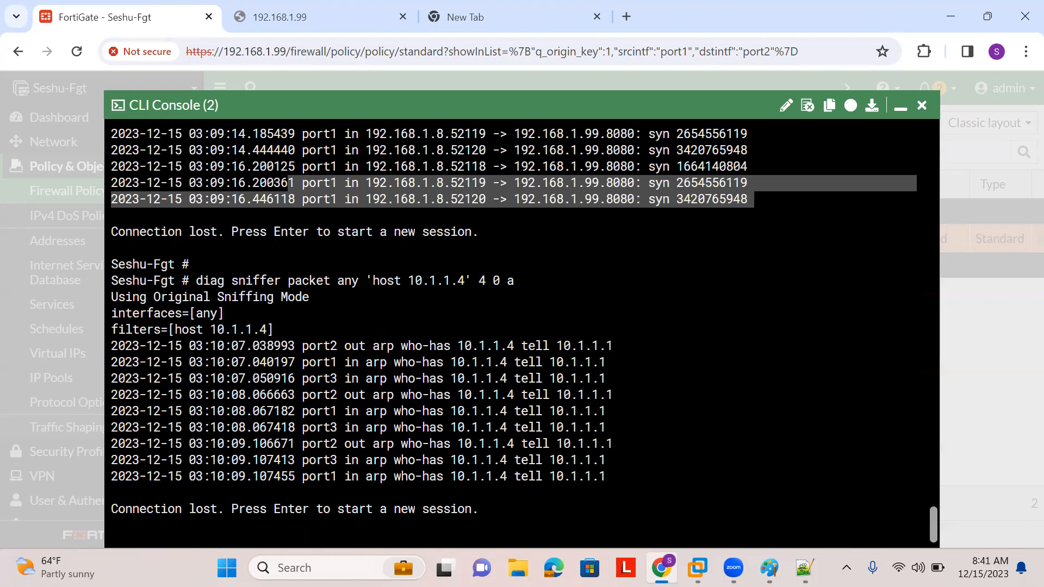
pyautogui.doubleClick(319, 183)
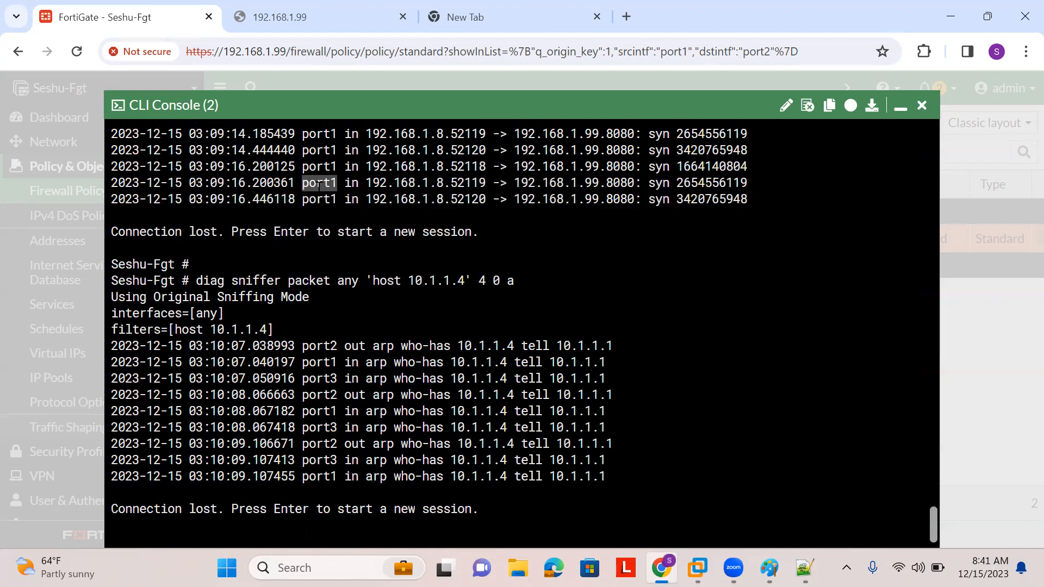
# Review the session offloading message against the port 8080/8081 capture, and minimize the CLI console to show the firewall policy list
pyautogui.scroll(4, 319, 188)
pyautogui.scroll(2, 522, 326)
pyautogui.moveTo(549, 216); pyautogui.dragTo(846, 217)
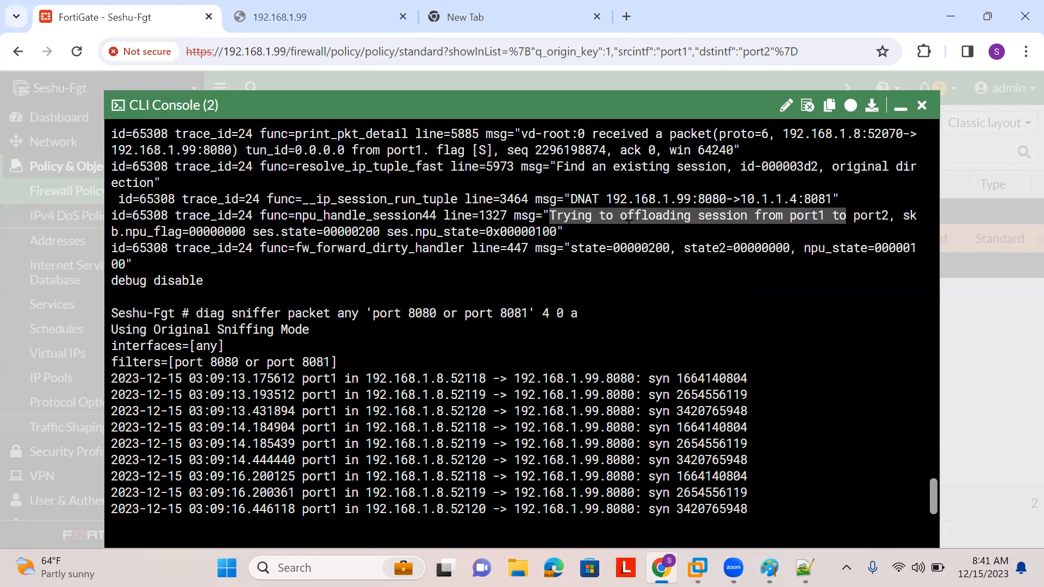
pyautogui.click(551, 215)
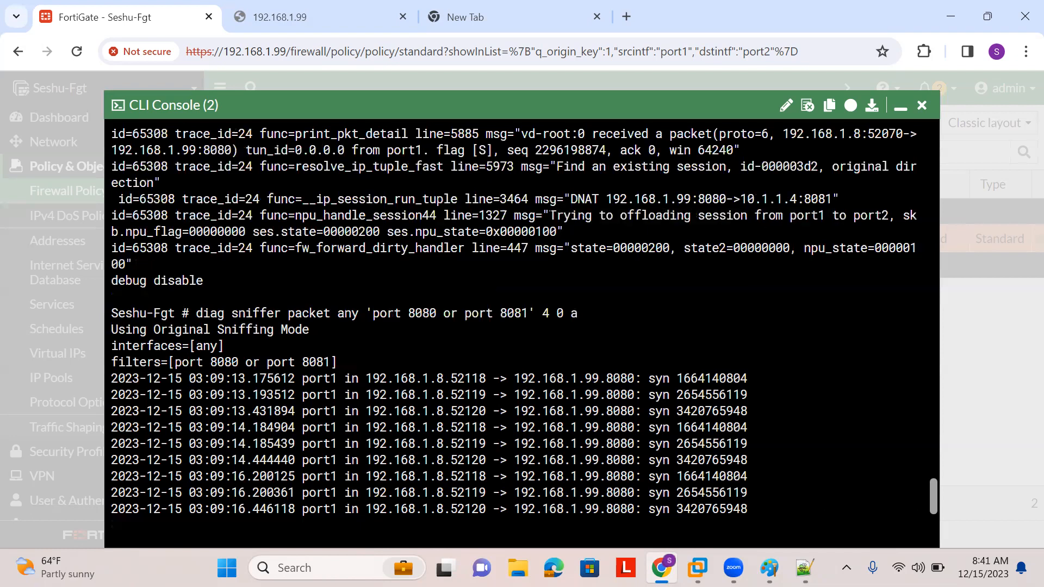
pyautogui.moveTo(549, 216); pyautogui.dragTo(774, 216)
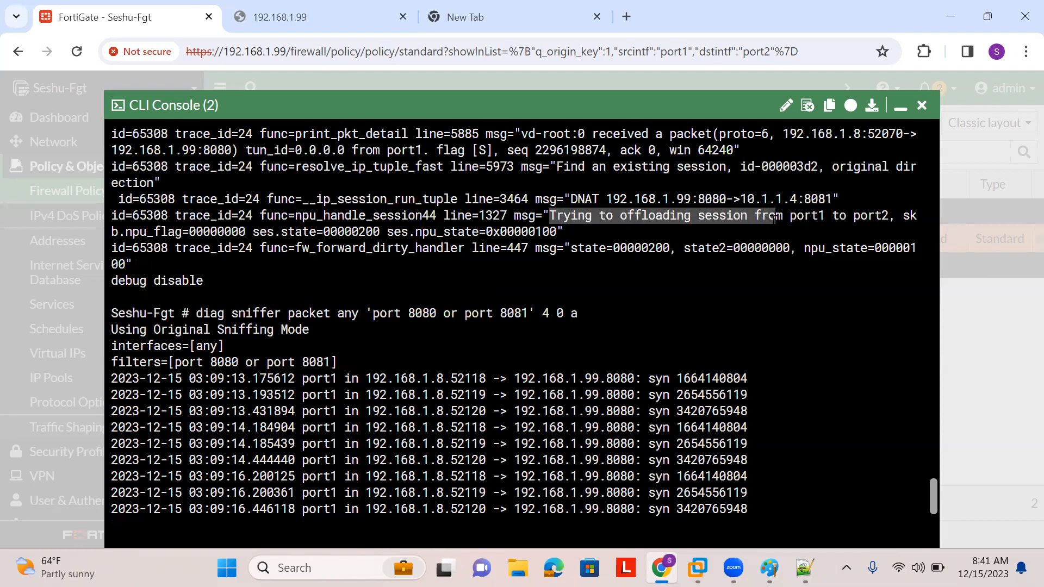
pyautogui.moveTo(242, 378); pyautogui.dragTo(562, 509)
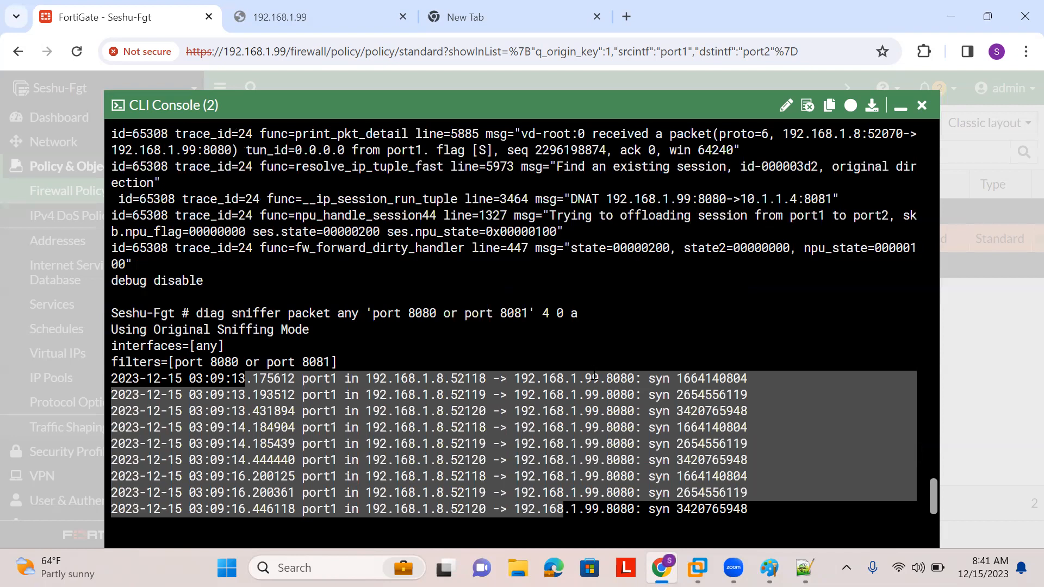
pyautogui.scroll(1, 504, 387)
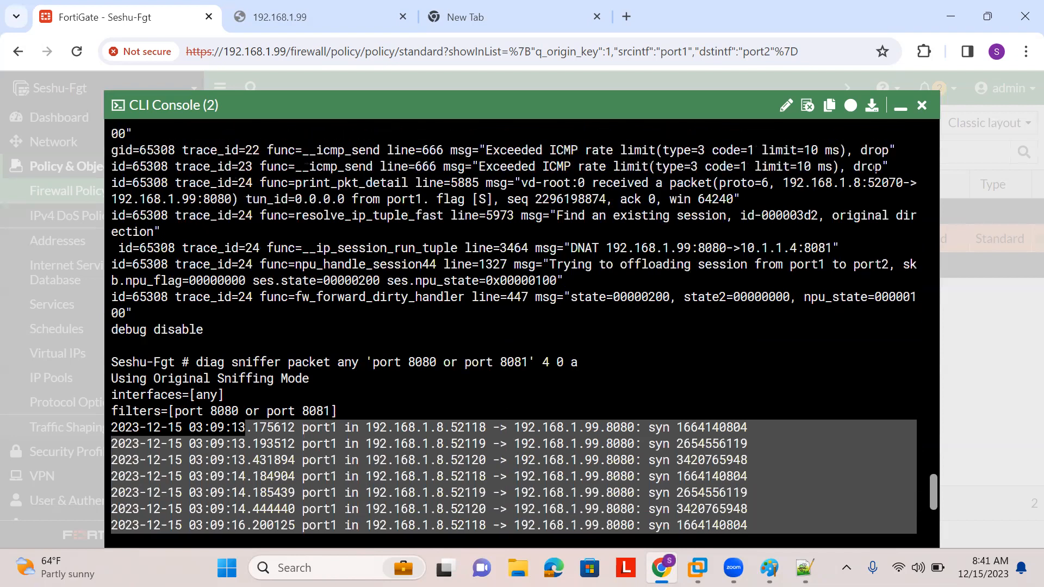
pyautogui.click(900, 108)
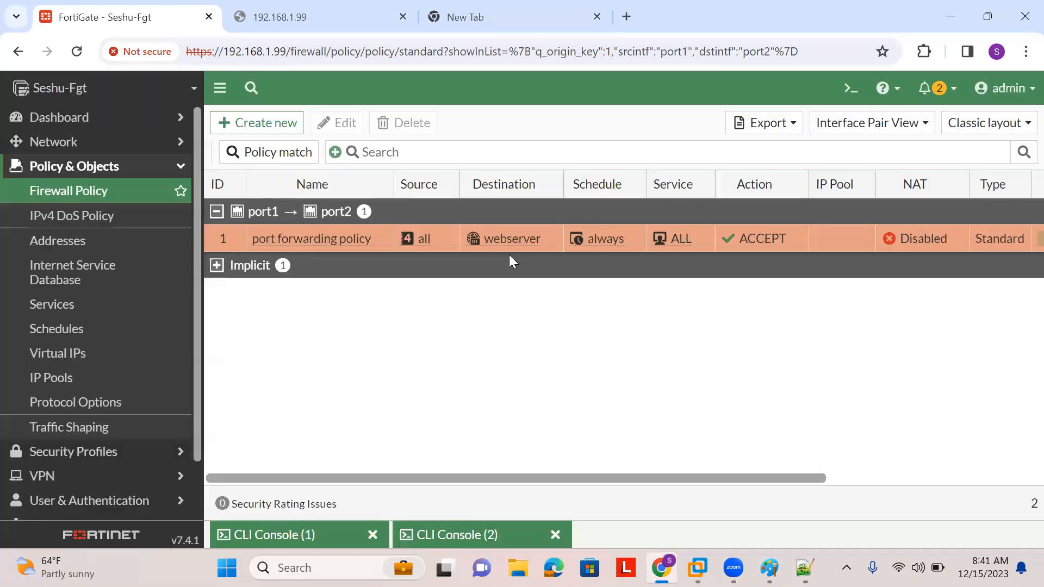
# Examine the NAT and security profile settings of the port forwarding policy and return to the second CLI console
pyautogui.doubleClick(281, 252)
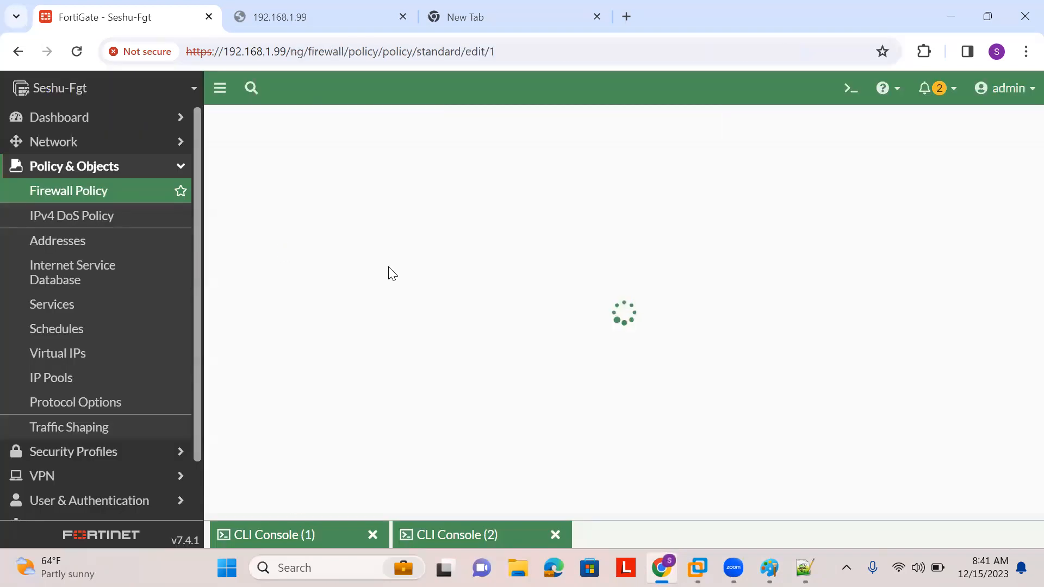
pyautogui.scroll(-3, 352, 293)
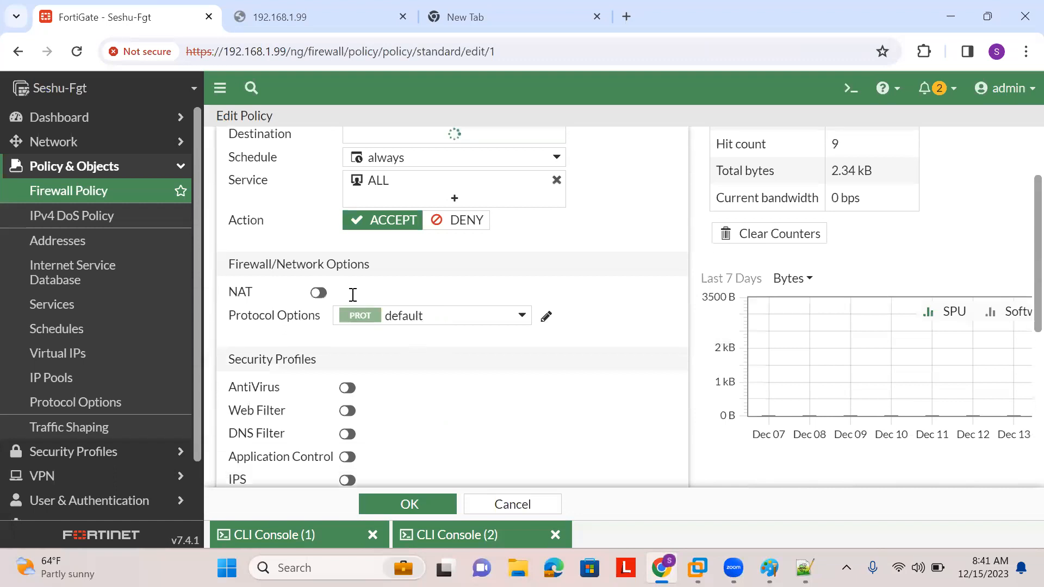
pyautogui.scroll(-3, 387, 327)
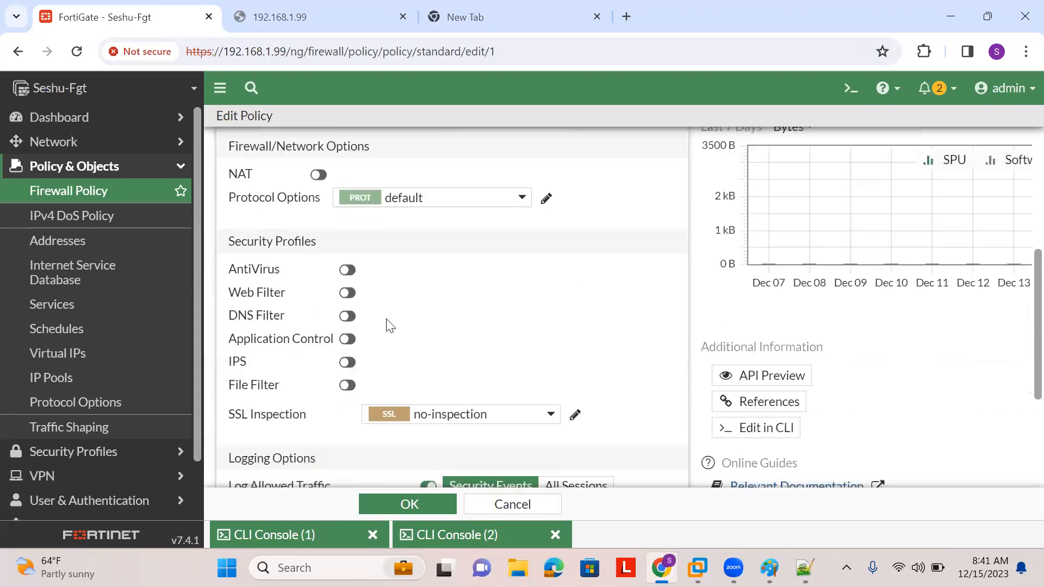
pyautogui.click(446, 534)
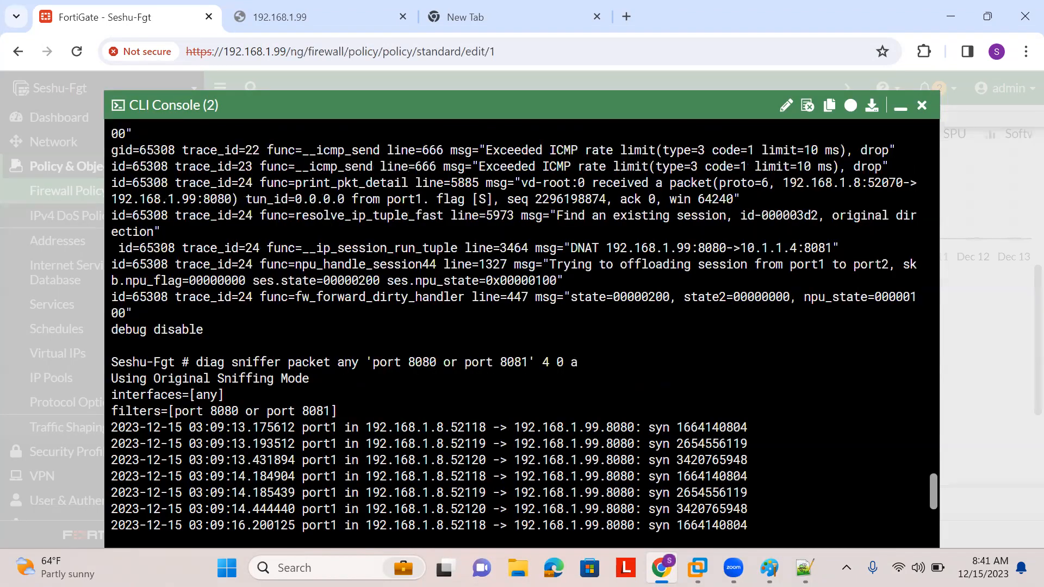
# Switch to the Paint network diagram and undo the return-path strokes and the arrowhead at the web server
pyautogui.press('super')
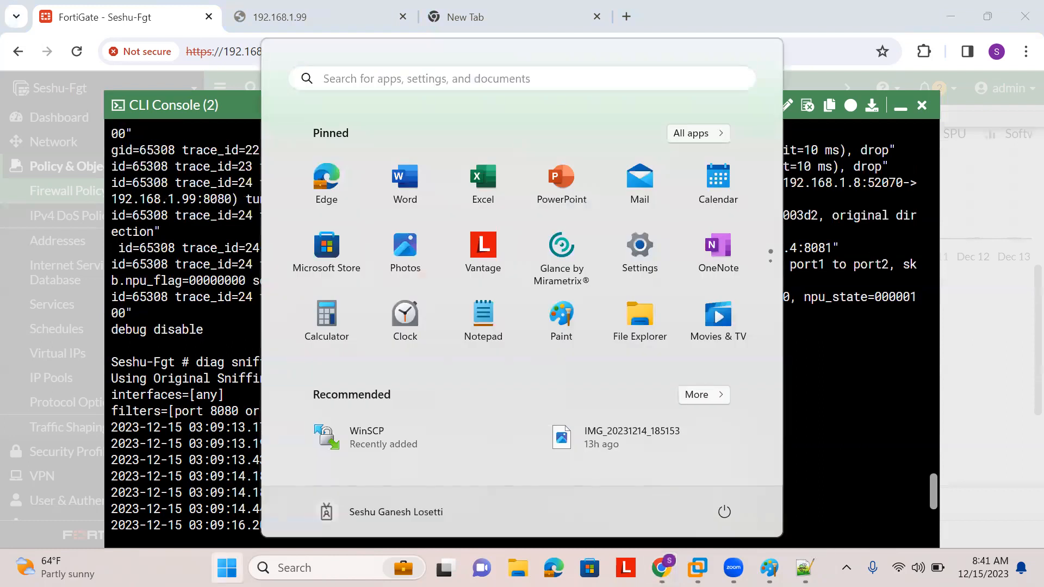
pyautogui.click(768, 567)
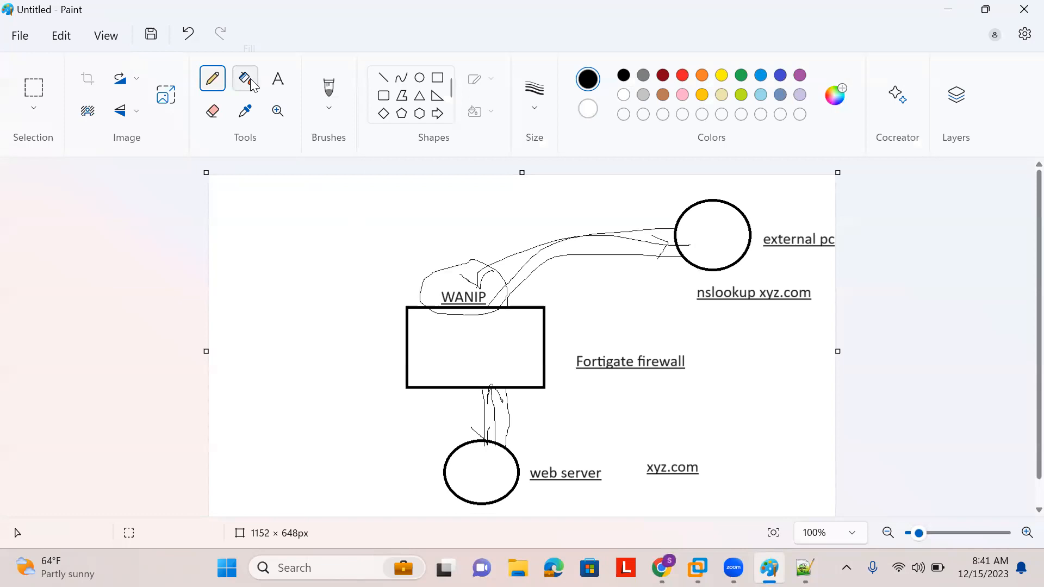
pyautogui.hotkey('ctrl', 'n')
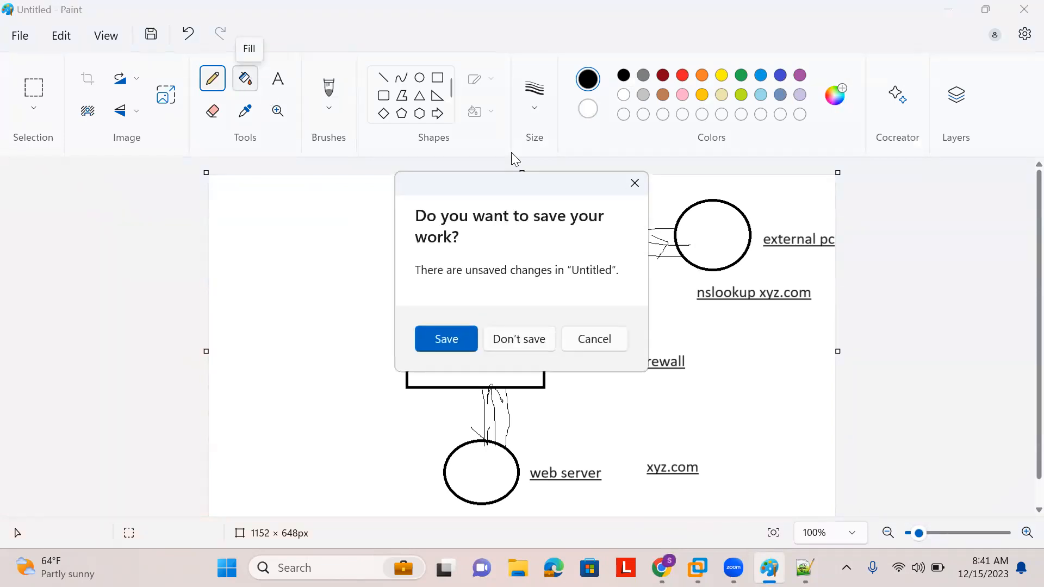
pyautogui.click(604, 340)
pyautogui.hotkey('ctrl', 'z')
pyautogui.hotkey('ctrl', 'z')
pyautogui.hotkey('ctrl', 'z')
pyautogui.hotkey('ctrl', 'z')
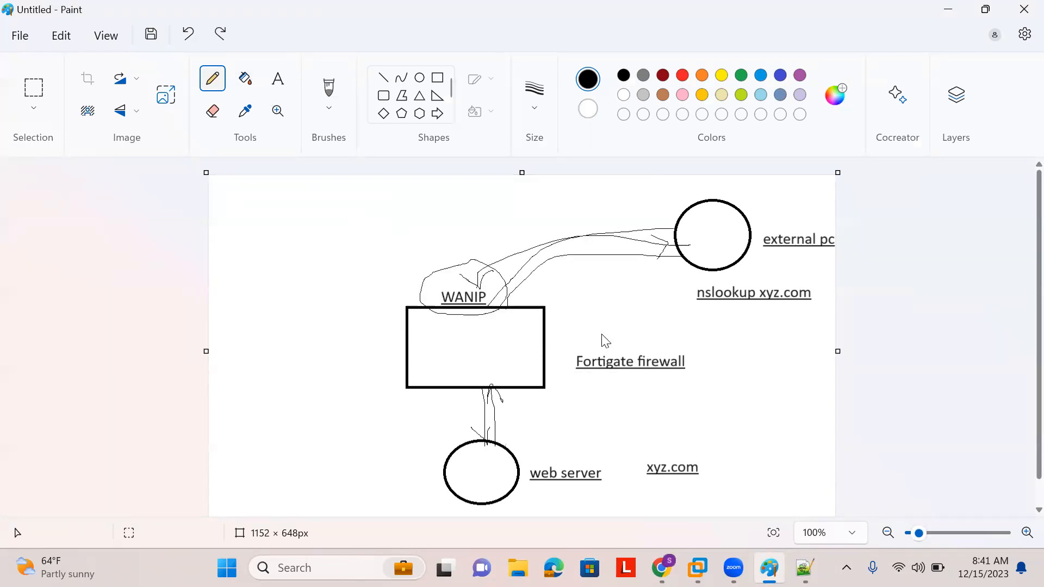
pyautogui.hotkey('ctrl', 'z')
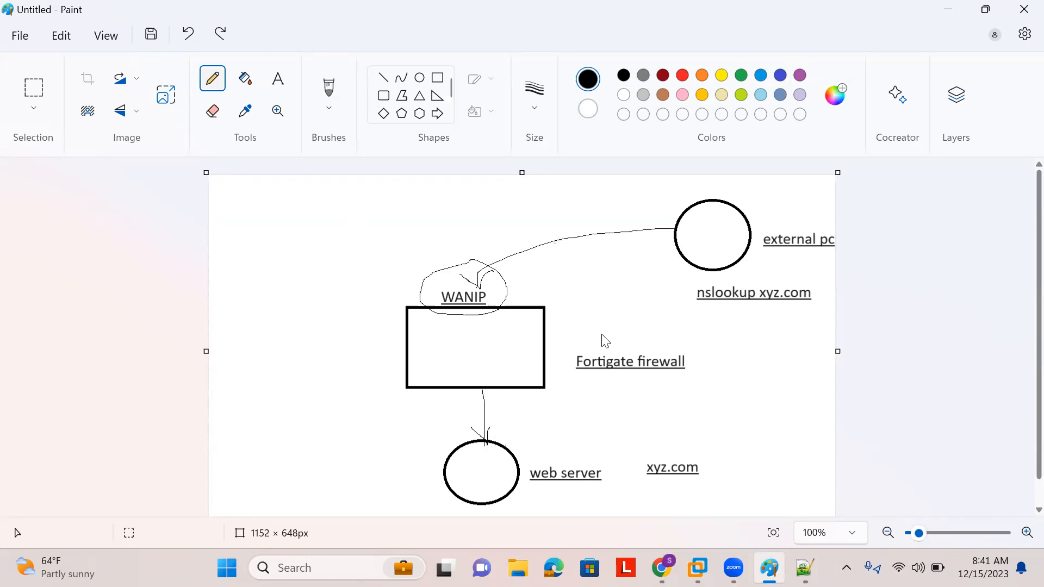
pyautogui.hotkey('ctrl', 'z')
# Label the line below the firewall box 10.1.1.1 in 22-point text
pyautogui.click(283, 86)
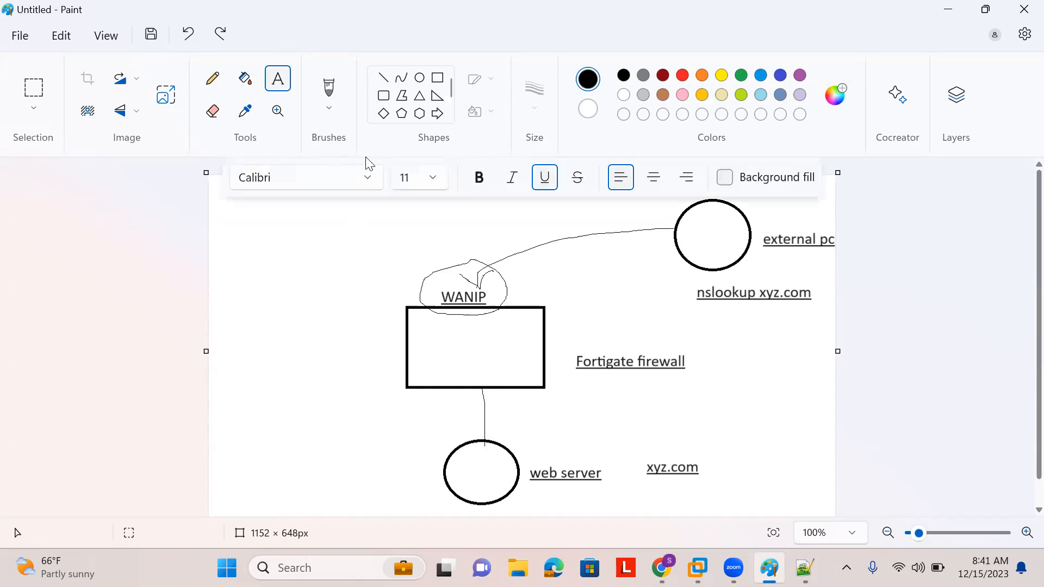
pyautogui.click(441, 176)
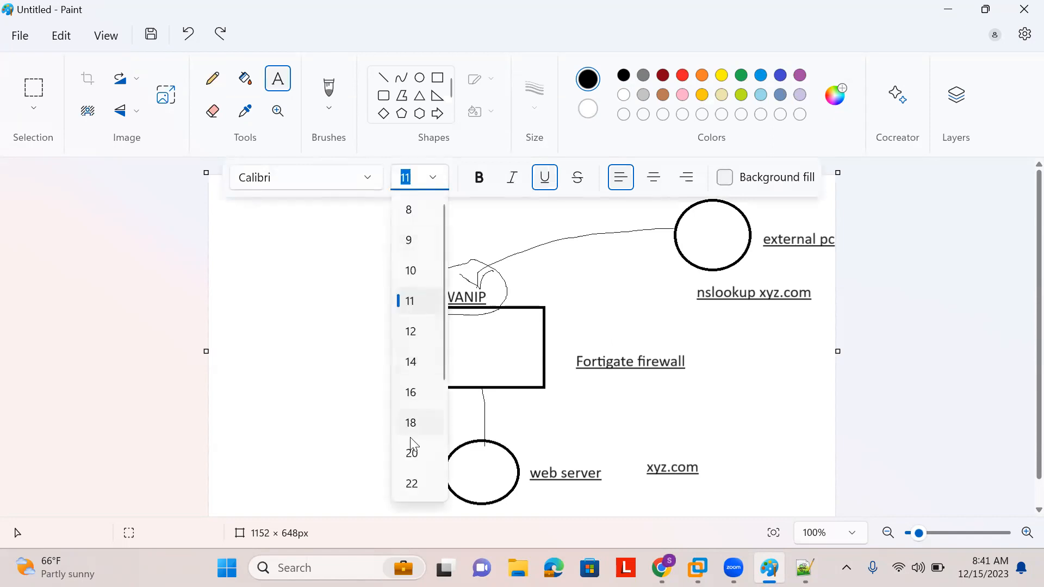
pyautogui.click(426, 484)
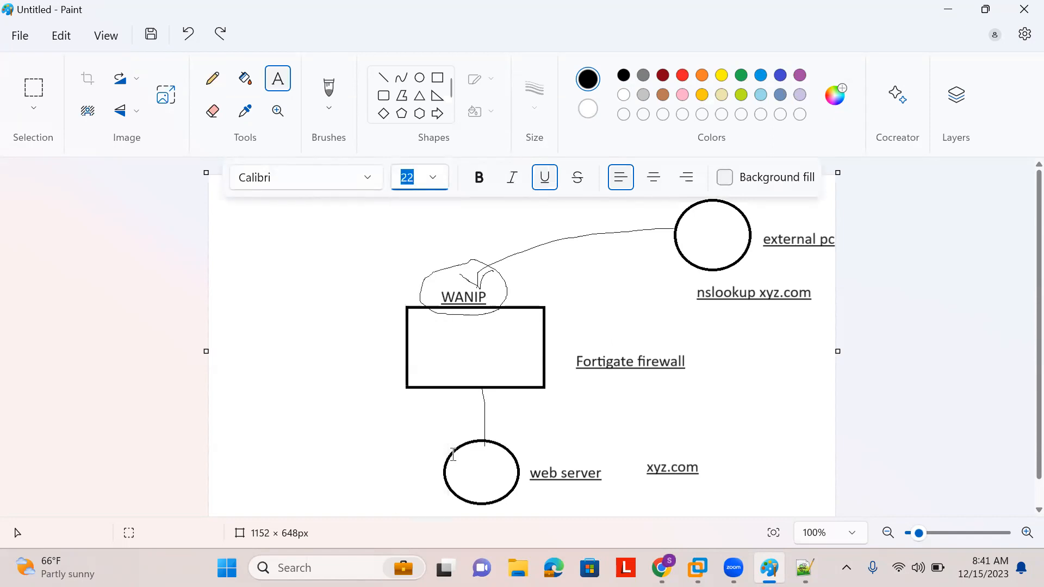
pyautogui.click(484, 393)
pyautogui.write('10.1.1.1')
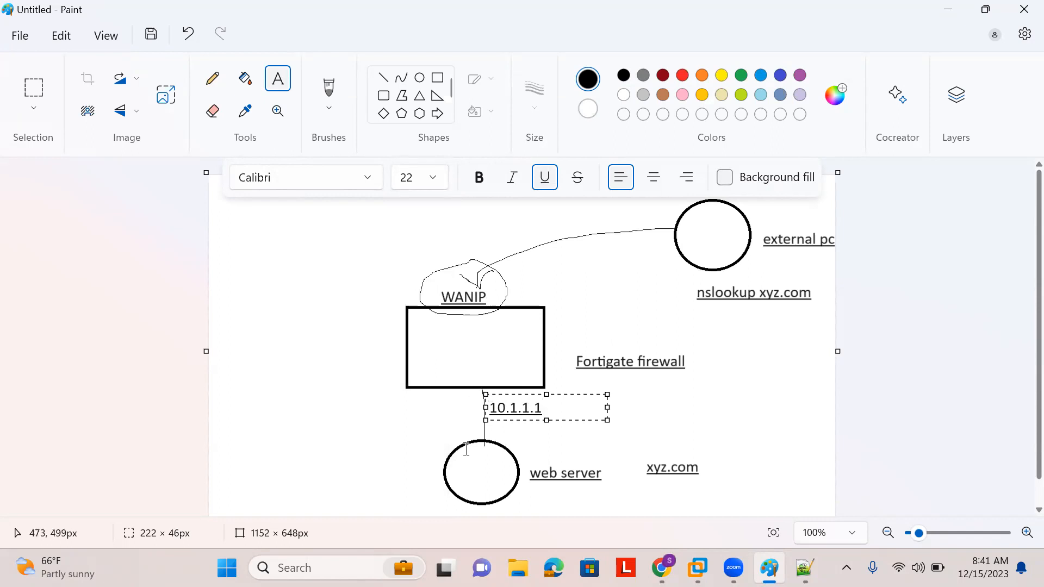
pyautogui.click(383, 494)
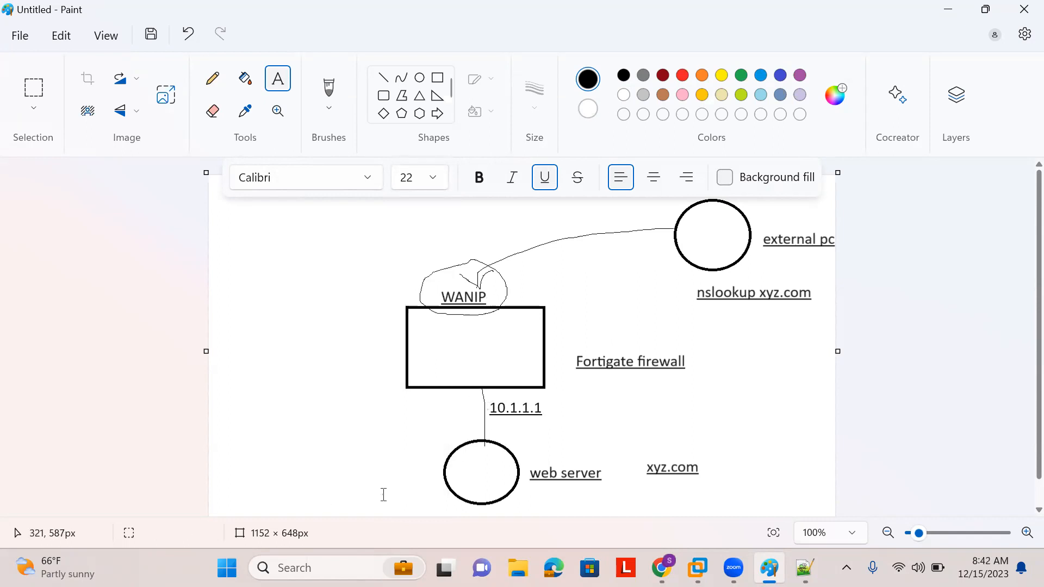
# Add the address label 10.1.1.4 just below the web server circle
pyautogui.click(383, 493)
pyautogui.write('10')
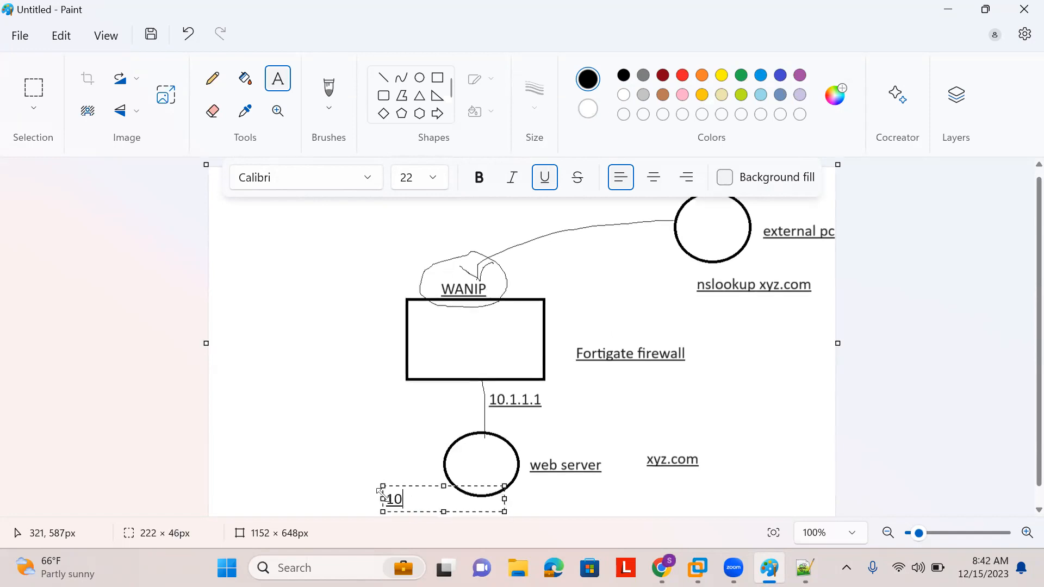
pyautogui.write('.1.1.4')
pyautogui.click(387, 443)
# Draw an arrow from the external pc to beside WANIP and annotate it 192.168.1.8-192.168.1.99 in 22-point text
pyautogui.click(212, 79)
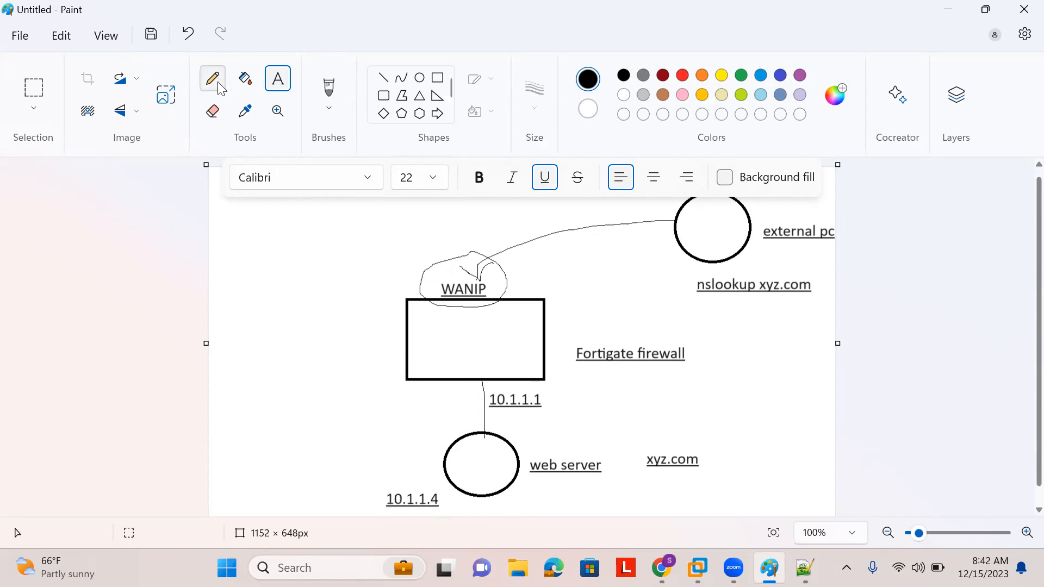
pyautogui.moveTo(692, 199)
pyautogui.mouseDown()
pyautogui.moveTo(592, 194)
pyautogui.moveTo(499, 211)
pyautogui.moveTo(391, 282)
pyautogui.mouseUp()
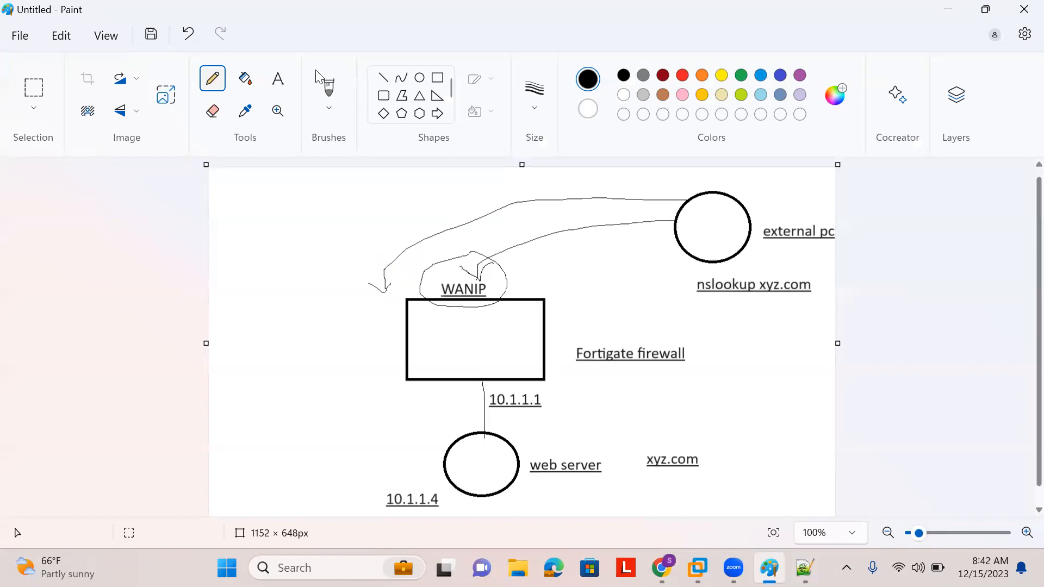
pyautogui.click(278, 79)
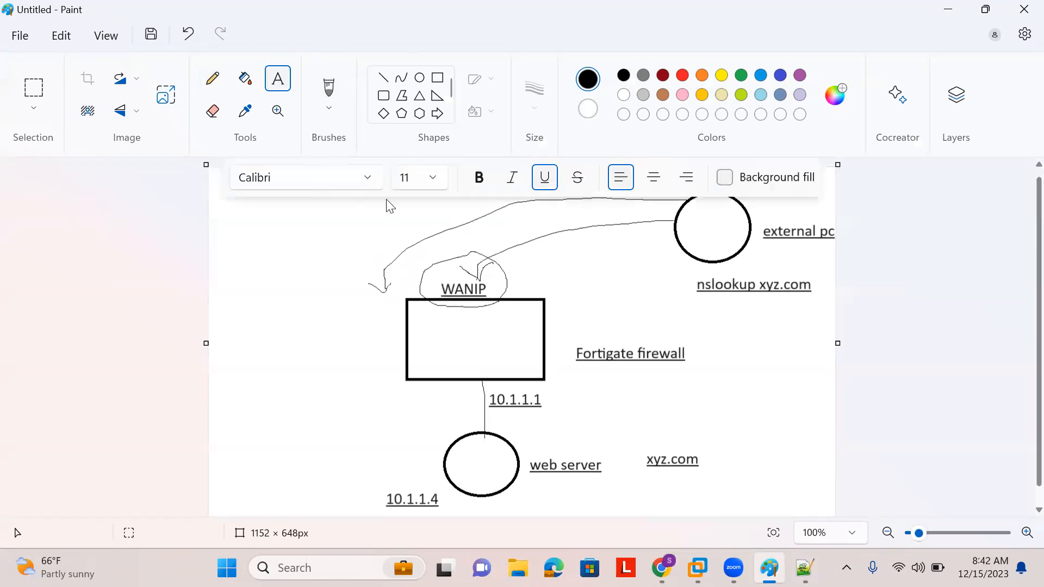
pyautogui.click(438, 186)
pyautogui.click(410, 482)
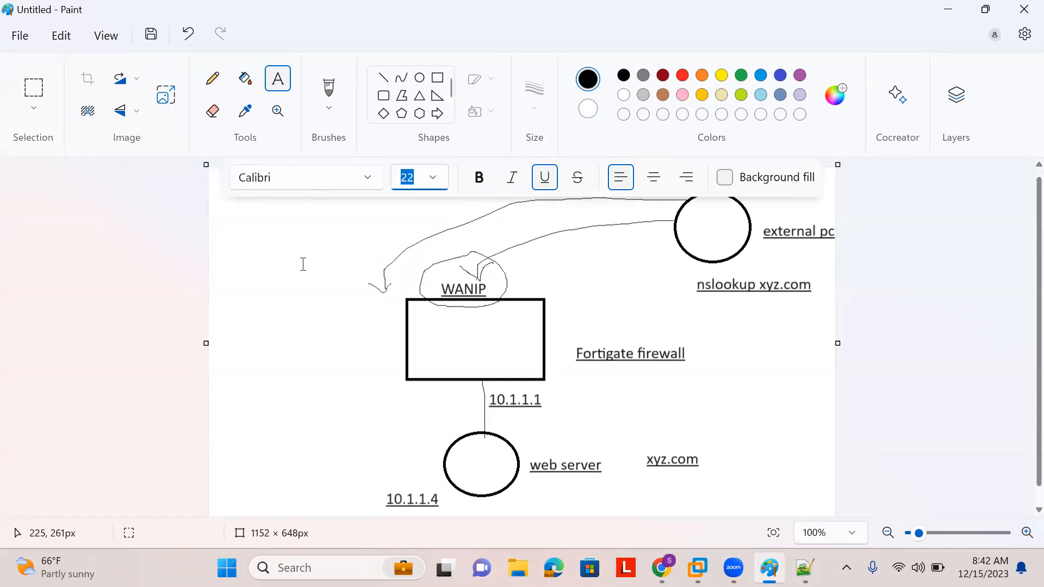
pyautogui.click(285, 251)
pyautogui.write('192')
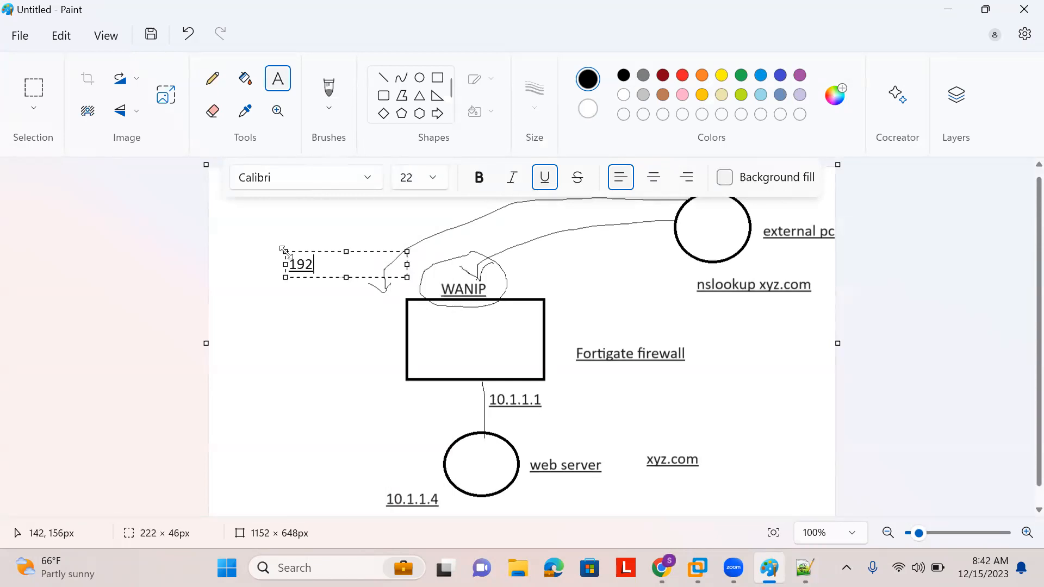
pyautogui.write('.168.1.8-192.1')
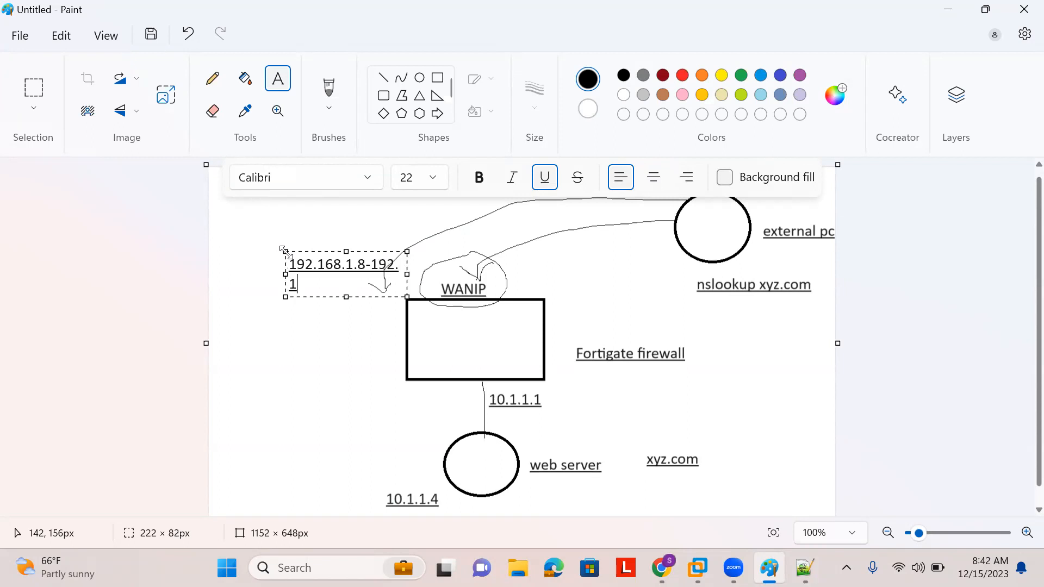
pyautogui.write('68.1.99')
# Add the translated flow annotation 192.168.1.8-10.1.1.4 below and to the left of the firewall box
pyautogui.click(239, 404)
pyautogui.write('192.168.1')
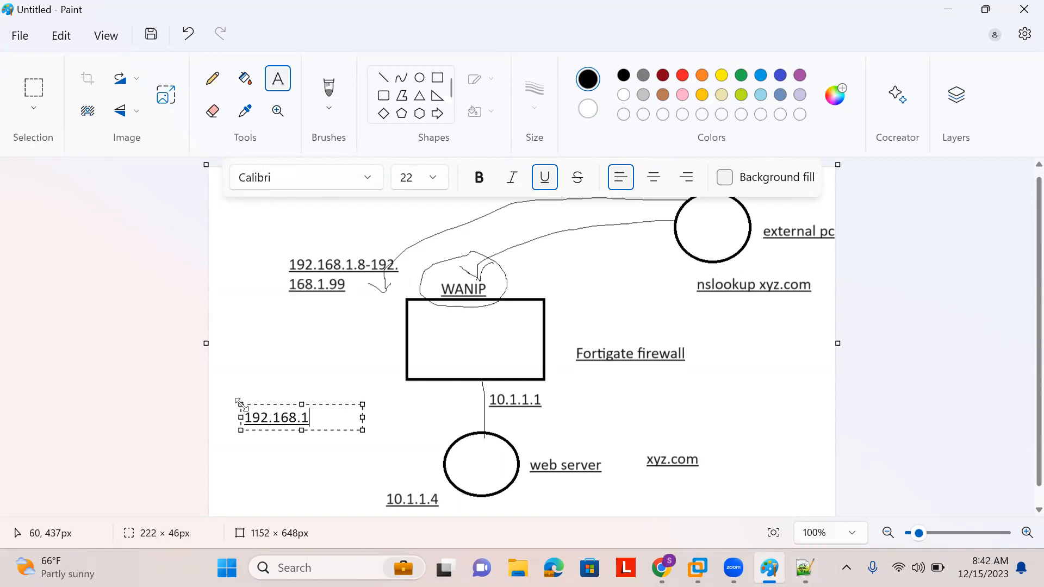
pyautogui.write('8')
pyautogui.press('BackSpace')
pyautogui.write('.8')
pyautogui.write('-10.1.1.4')
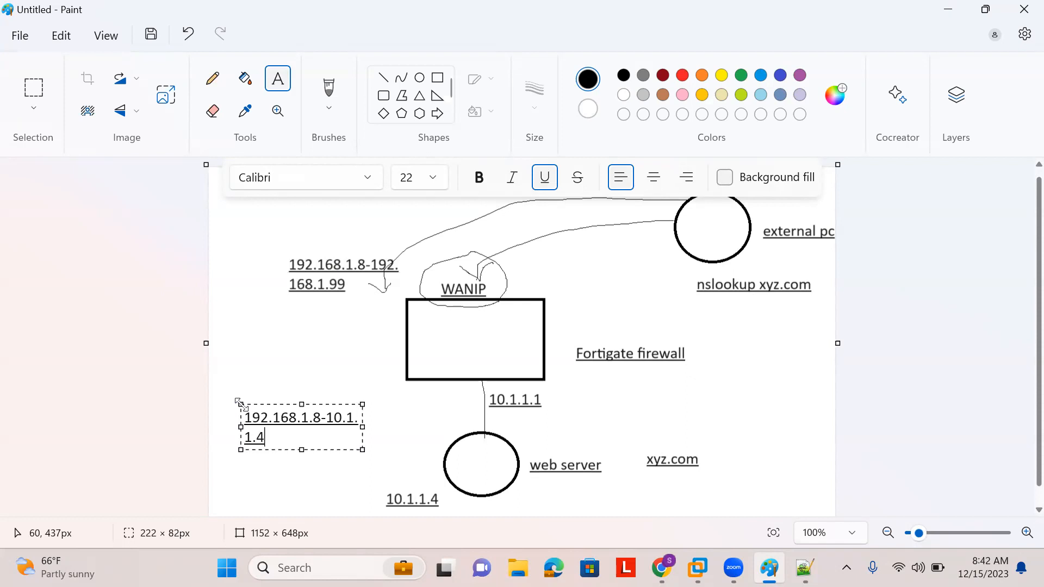
pyautogui.click(297, 369)
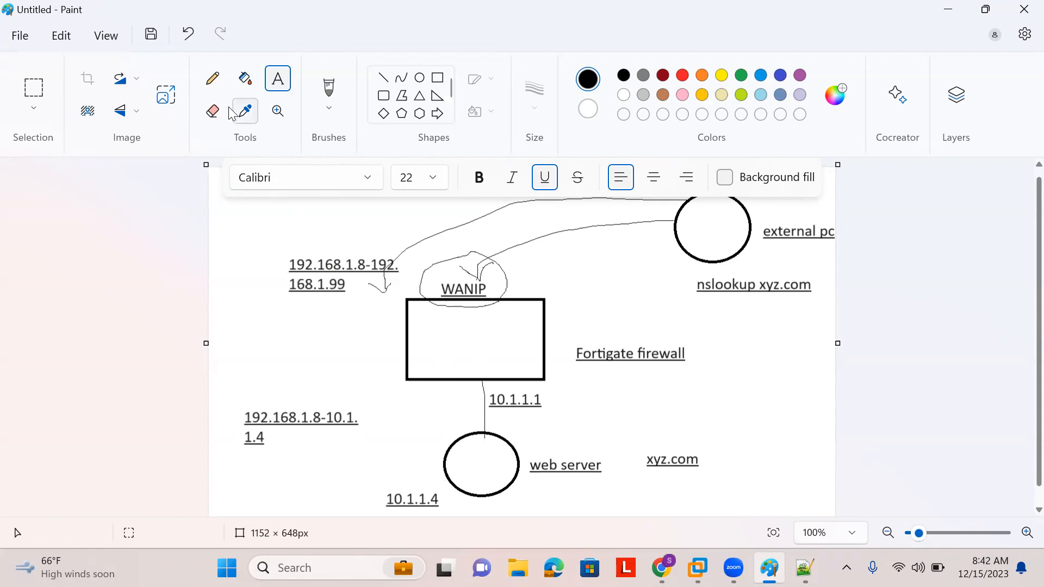
# Pencil an upward arrow above the 10.1.1.4 label and circle the source 192.168.1.8 in the translated flow annotation
pyautogui.click(212, 79)
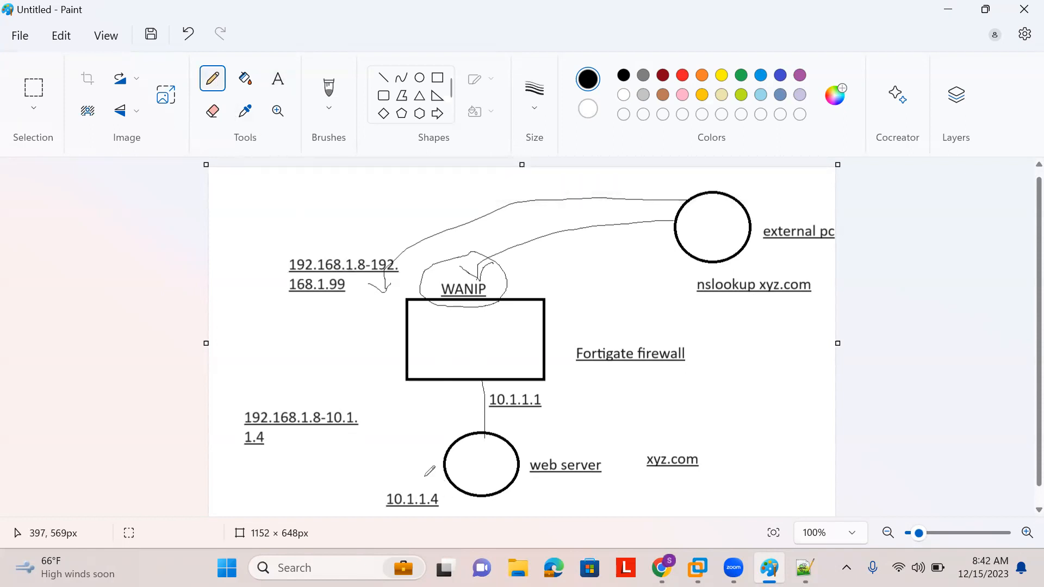
pyautogui.moveTo(425, 477)
pyautogui.mouseDown()
pyautogui.moveTo(426, 443)
pyautogui.moveTo(404, 477)
pyautogui.moveTo(423, 456)
pyautogui.moveTo(430, 463)
pyautogui.mouseUp()
pyautogui.moveTo(246, 409)
pyautogui.mouseDown()
pyautogui.moveTo(243, 425)
pyautogui.moveTo(264, 438)
pyautogui.moveTo(325, 415)
pyautogui.moveTo(245, 407)
pyautogui.mouseUp()
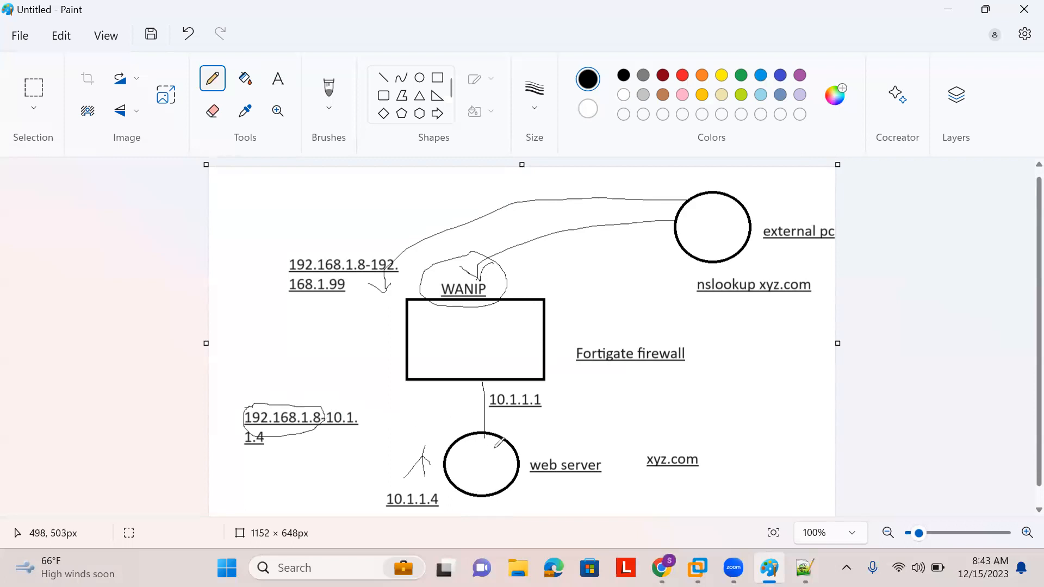
# Circle the firewall's 10.1.1.1 label with a stroke leading up from the web server, and sketch a crossed circle beside it
pyautogui.moveTo(495, 447); pyautogui.dragTo(536, 411)
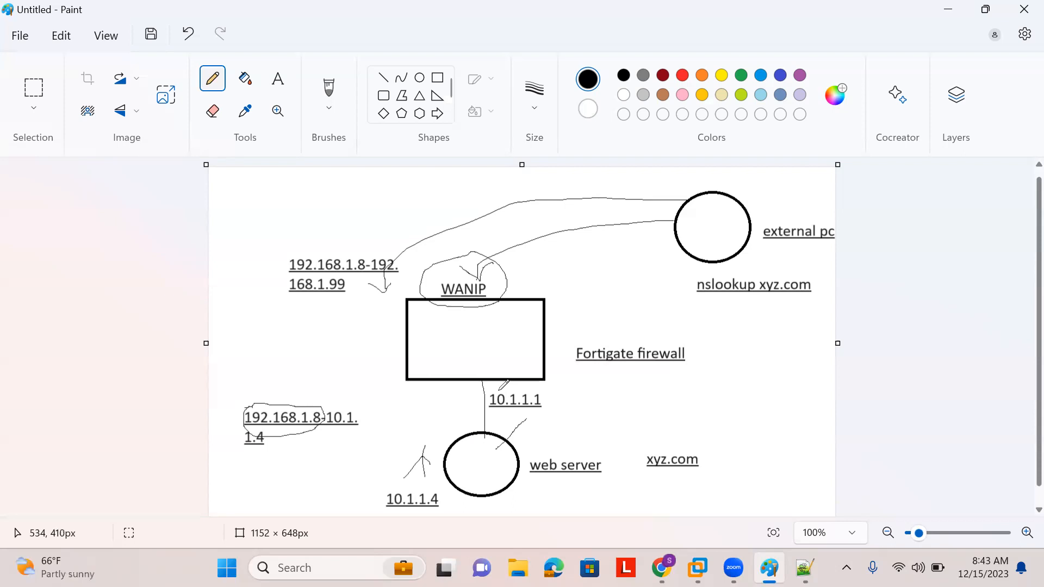
pyautogui.moveTo(498, 390)
pyautogui.mouseDown()
pyautogui.moveTo(526, 415)
pyautogui.moveTo(546, 402)
pyautogui.moveTo(529, 387)
pyautogui.moveTo(504, 389)
pyautogui.mouseUp()
pyautogui.moveTo(588, 385)
pyautogui.mouseDown()
pyautogui.moveTo(567, 404)
pyautogui.moveTo(602, 384)
pyautogui.moveTo(577, 390)
pyautogui.moveTo(591, 394)
pyautogui.mouseUp()
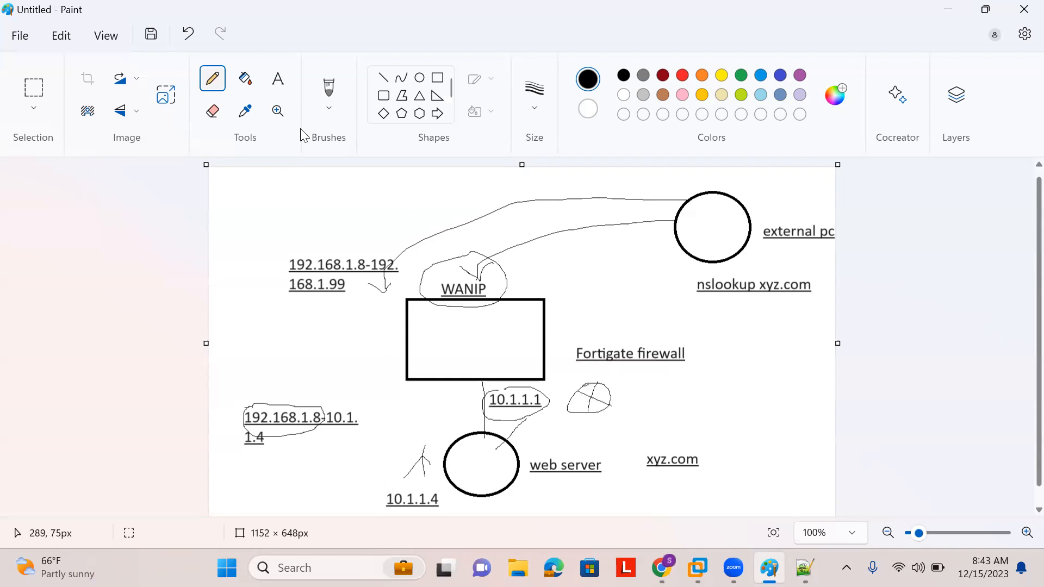
# Label the crossed circle 10.1.1.2 in 11-point text
pyautogui.click(278, 79)
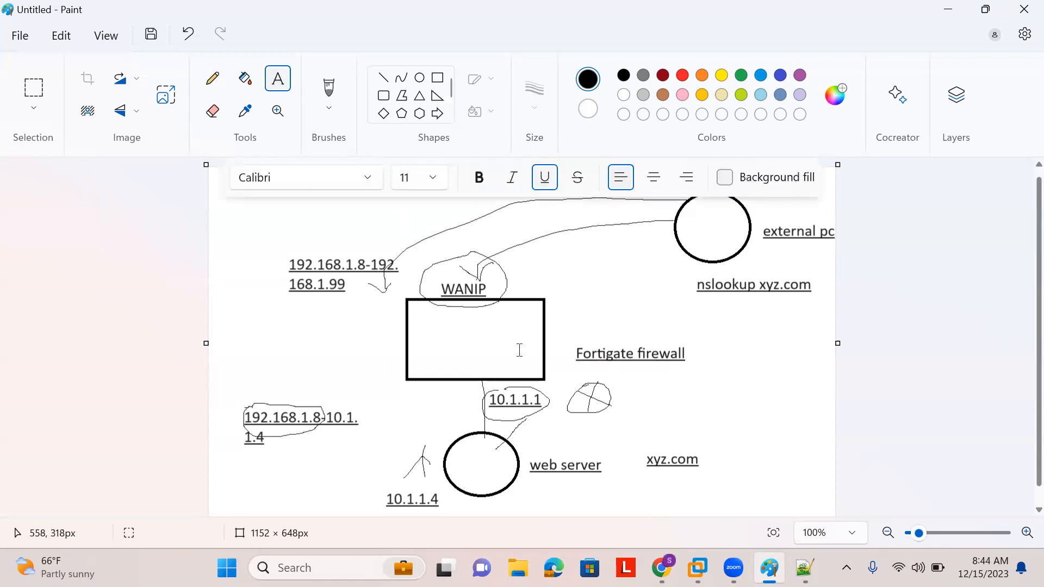
pyautogui.click(571, 420)
pyautogui.write('10')
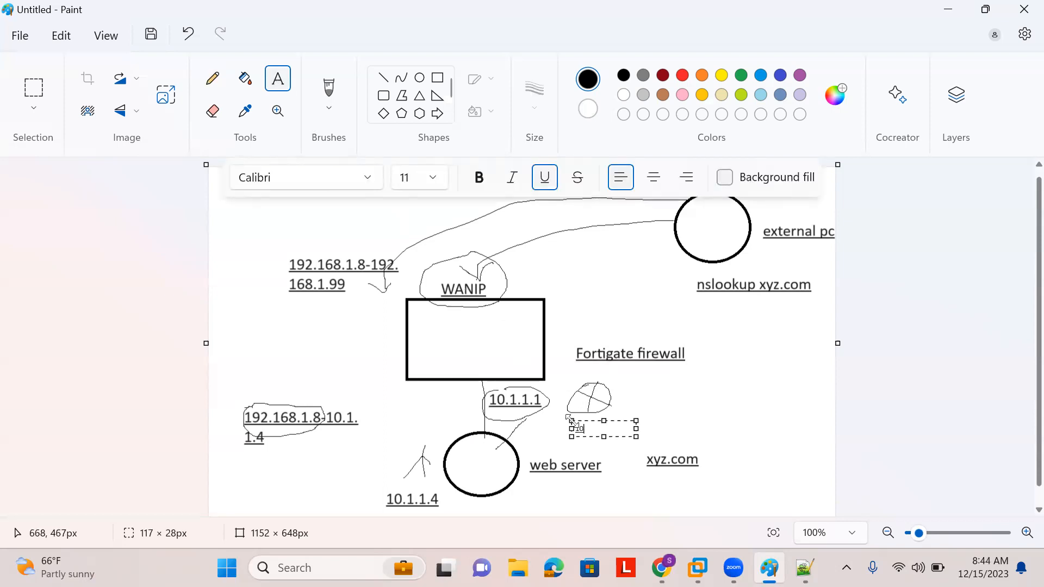
pyautogui.click(538, 432)
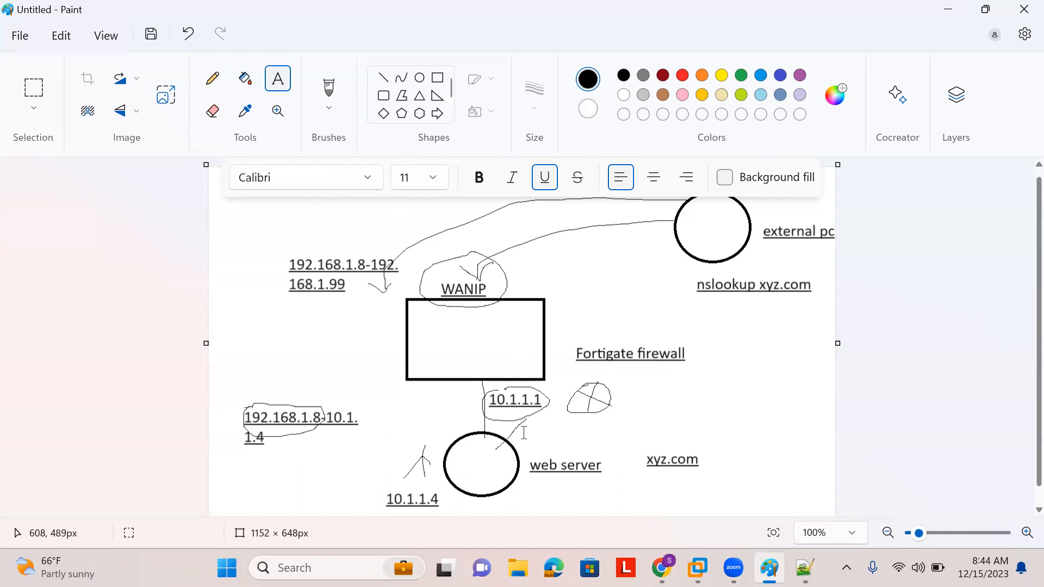
# Pencil paths from the web server to the 10.1.1.2 circle and the firewall, and circle the 192.168.1.8-192.168.1.99 annotation
pyautogui.click(212, 79)
pyautogui.moveTo(503, 445)
pyautogui.mouseDown()
pyautogui.moveTo(531, 416)
pyautogui.moveTo(581, 403)
pyautogui.mouseUp()
pyautogui.moveTo(492, 438)
pyautogui.mouseDown()
pyautogui.moveTo(488, 358)
pyautogui.moveTo(489, 369)
pyautogui.mouseUp()
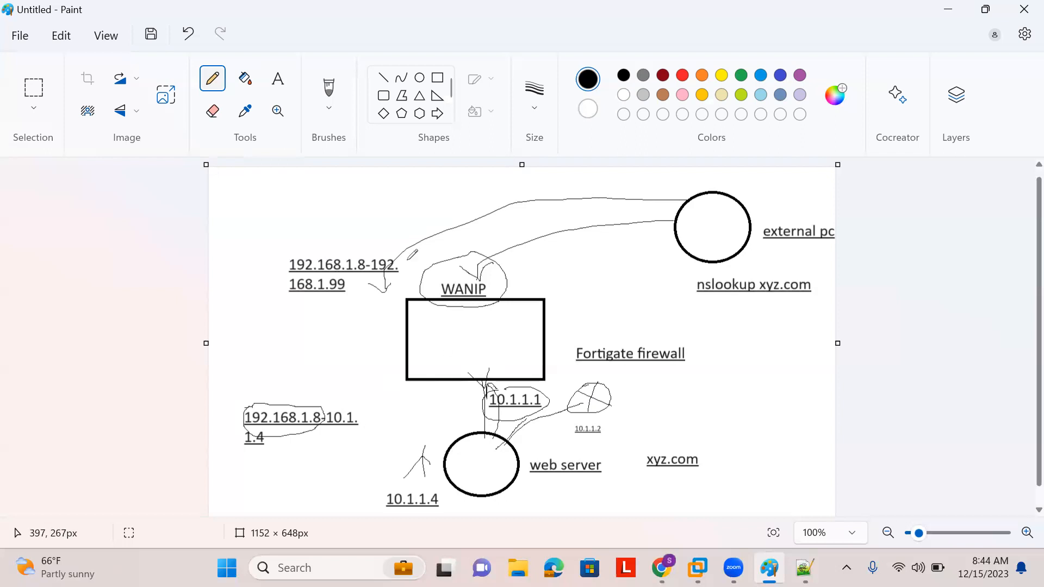
pyautogui.moveTo(389, 251)
pyautogui.mouseDown()
pyautogui.moveTo(272, 271)
pyautogui.moveTo(307, 306)
pyautogui.moveTo(400, 251)
pyautogui.moveTo(382, 240)
pyautogui.mouseUp()
# Add the source-NAT flow annotation 10.1.1.1-10.1.1.4 in 22-point text just above the 192.168.1.8-10.1.1.4 note
pyautogui.click(277, 79)
pyautogui.click(413, 184)
pyautogui.click(433, 175)
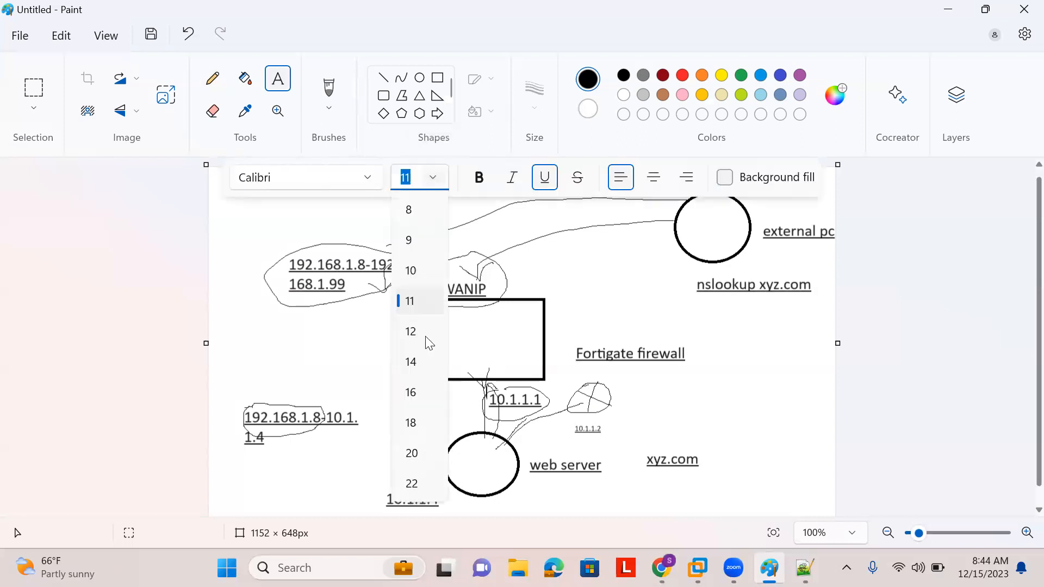
pyautogui.click(414, 481)
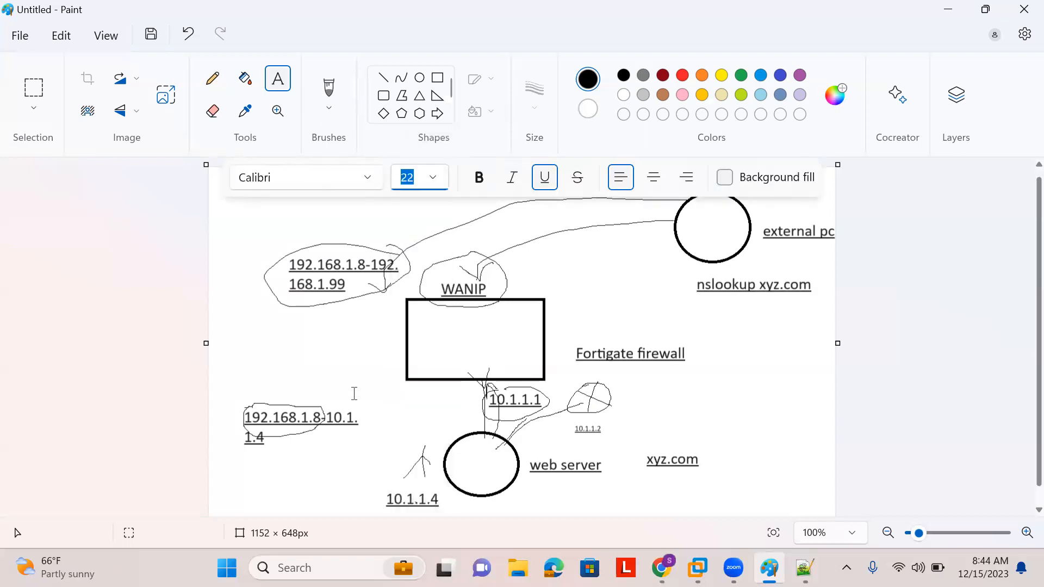
pyautogui.click(315, 389)
pyautogui.write('10.2.')
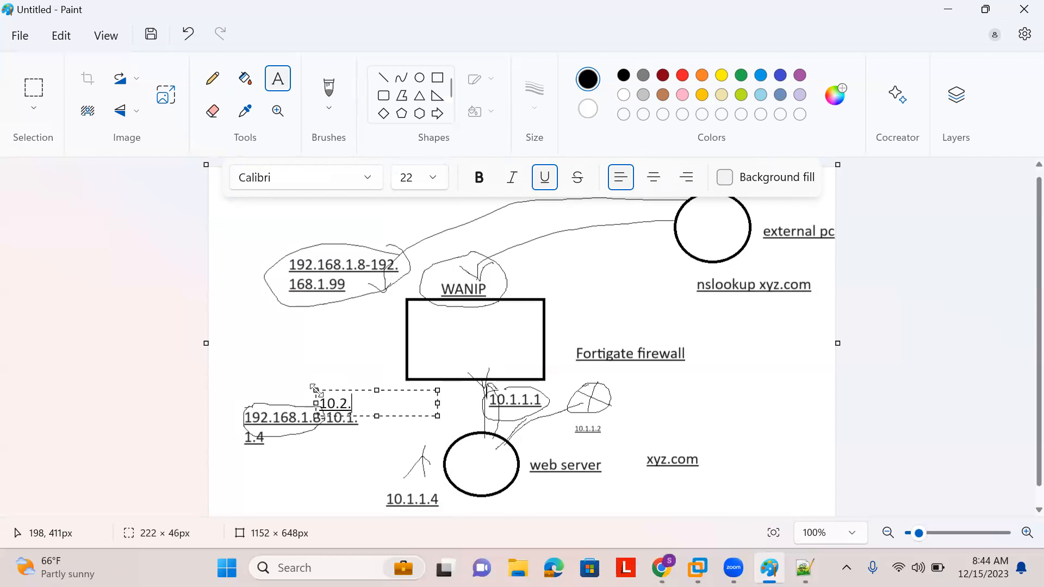
pyautogui.press('BackSpace')
pyautogui.press('BackSpace')
pyautogui.write('1.1.1-10.1.1.4')
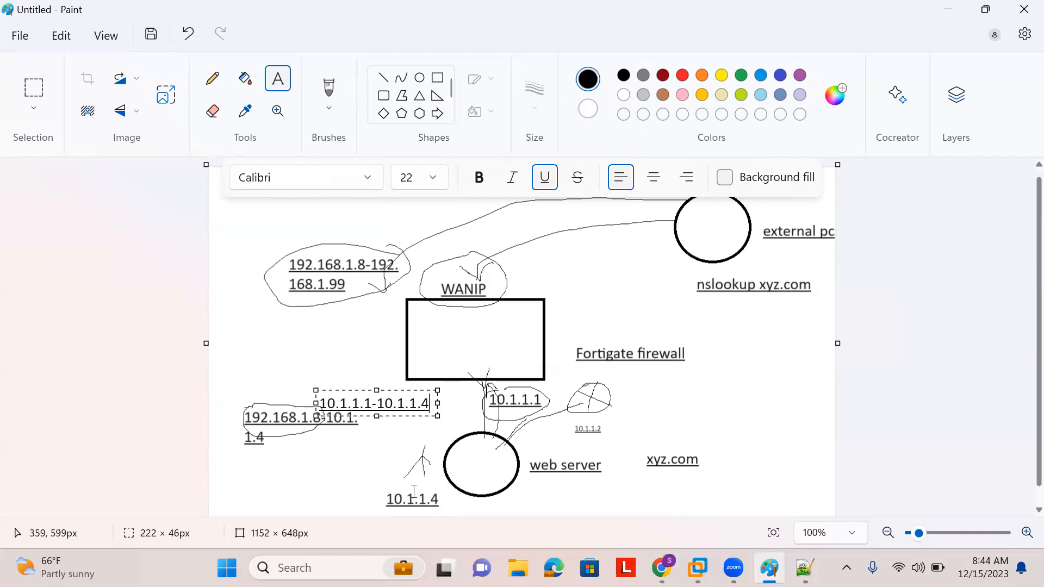
pyautogui.click(347, 342)
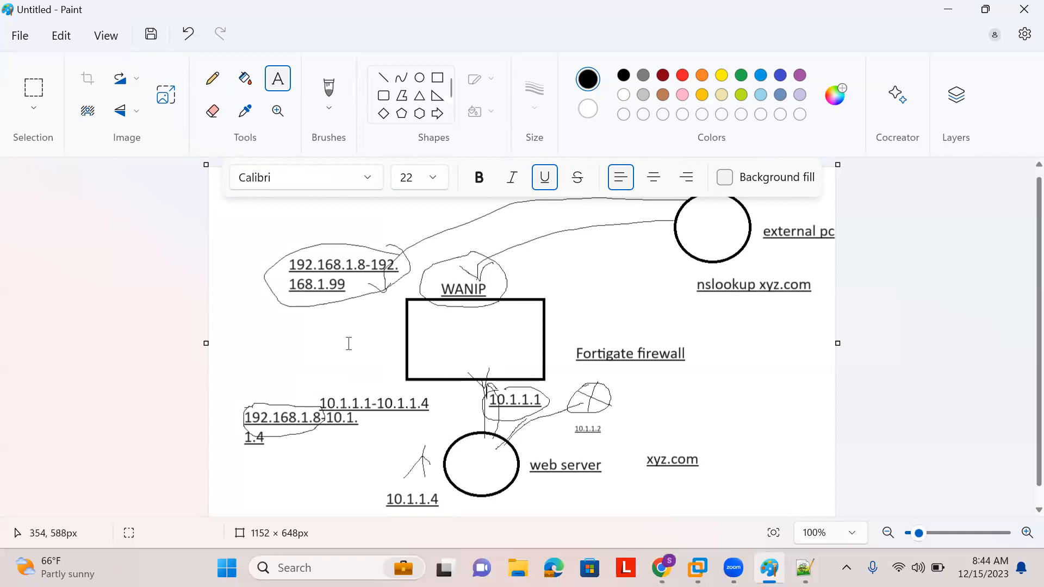
# Pencil a reply arrow from the 10.1.1.4 label up to the firewall's 10.1.1.1 interface
pyautogui.click(221, 88)
pyautogui.moveTo(430, 481)
pyautogui.mouseDown()
pyautogui.moveTo(443, 434)
pyautogui.moveTo(482, 380)
pyautogui.moveTo(461, 422)
pyautogui.mouseUp()
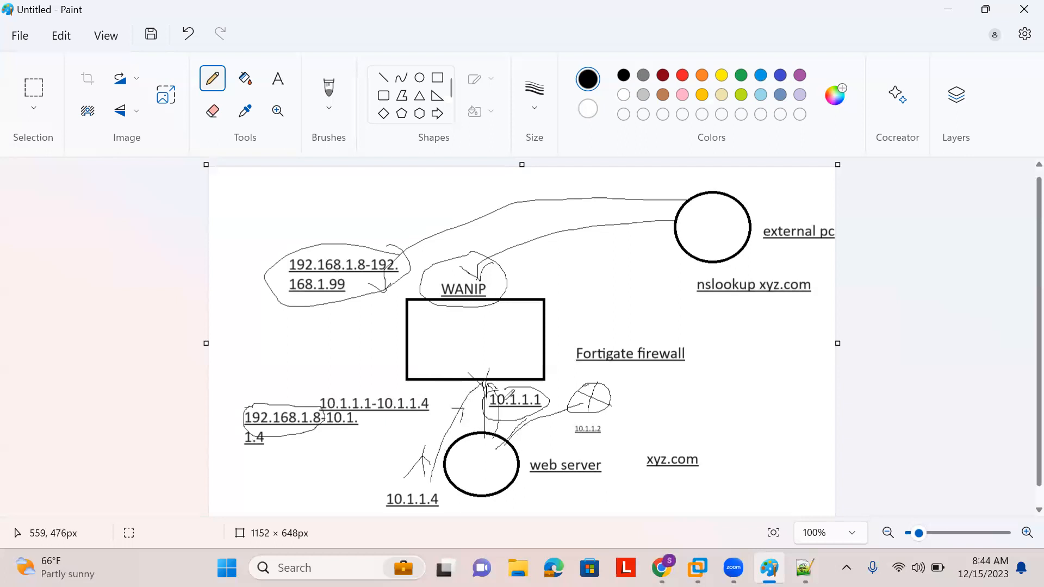